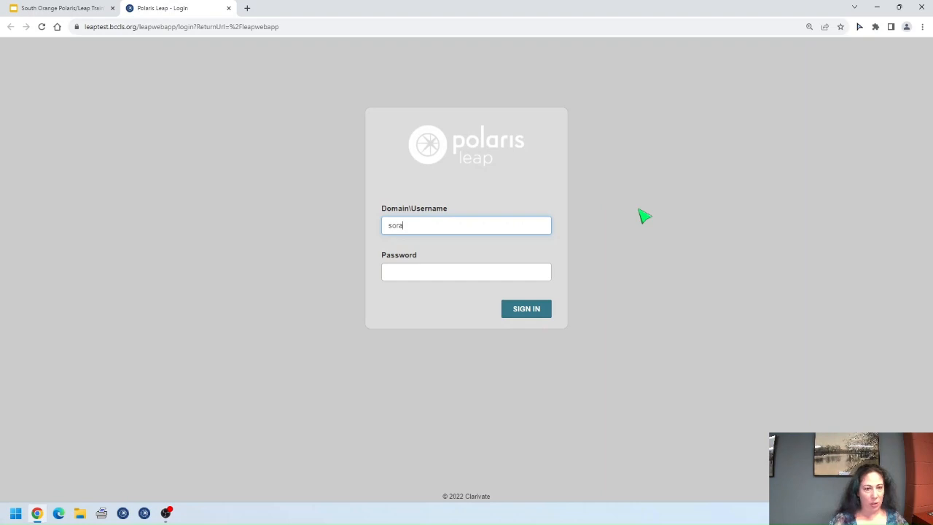
Step: Sign in to Polaris Leap with the staff username and password
key(Tab)
text(pass)
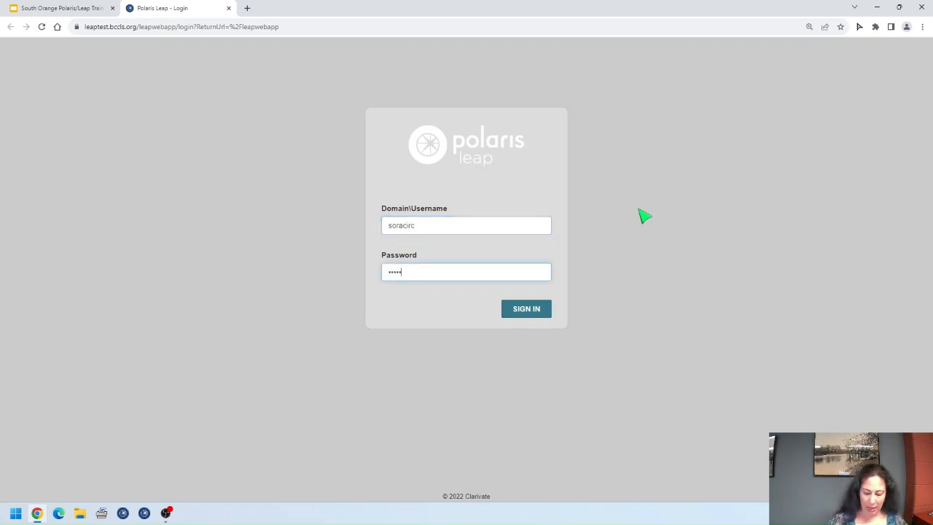
text(rd)
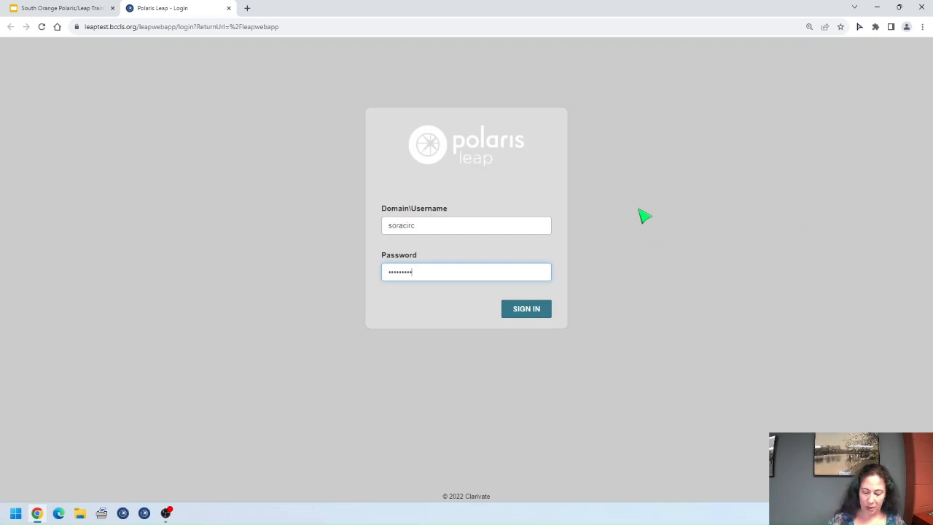
text(12)
key(Return)
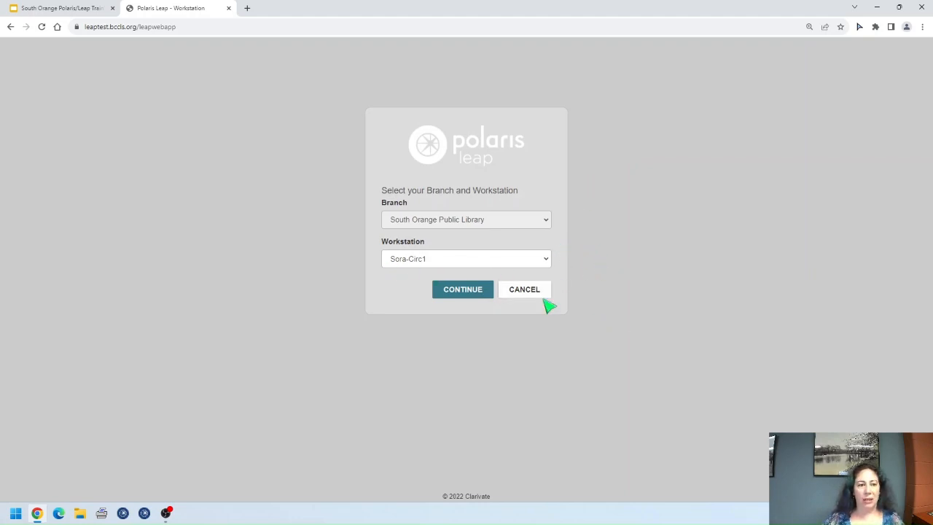
Step: Confirm South Orange Public Library and workstation Sora-Circ1, then pass the test-server alert
click(463, 295)
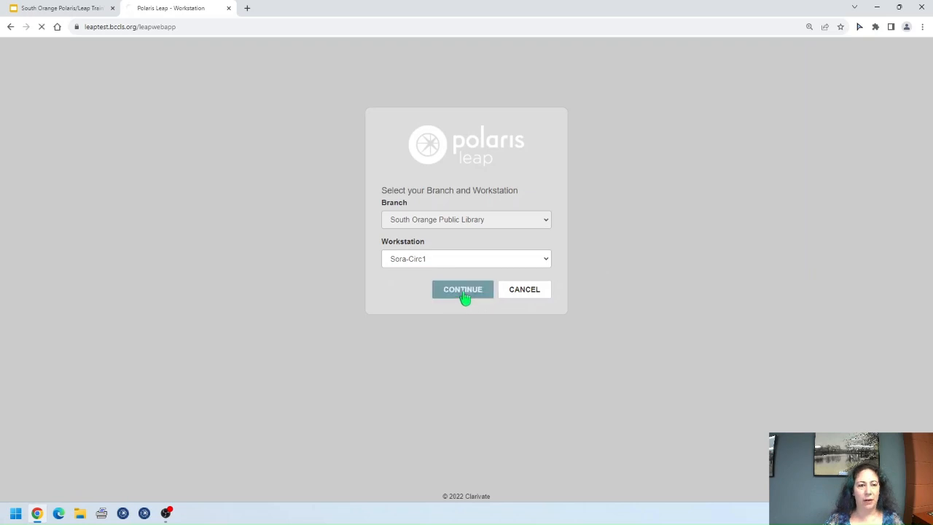
click(464, 279)
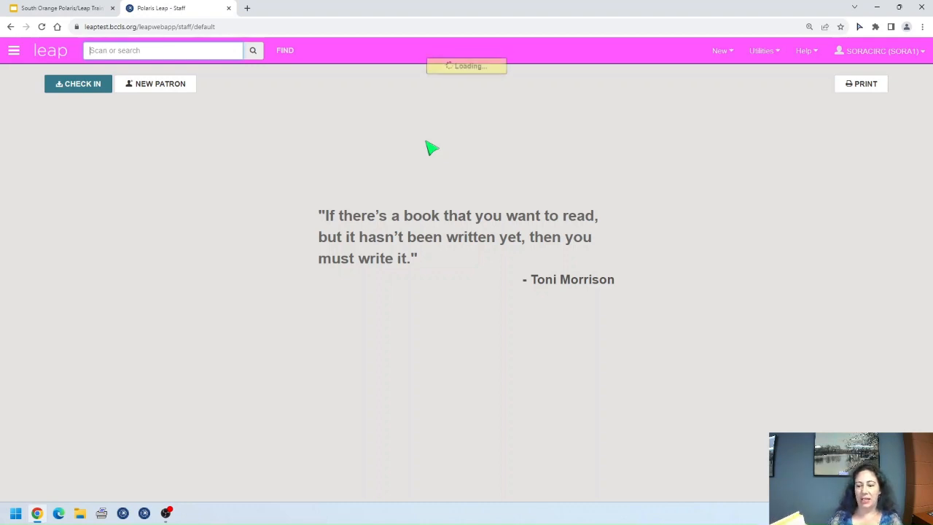
text(9780060168483)
key(Return)
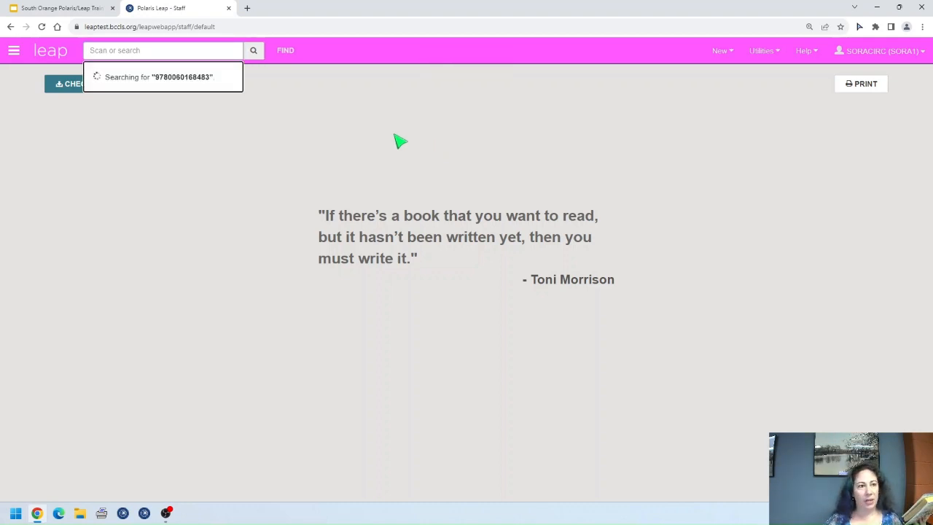
click(284, 50)
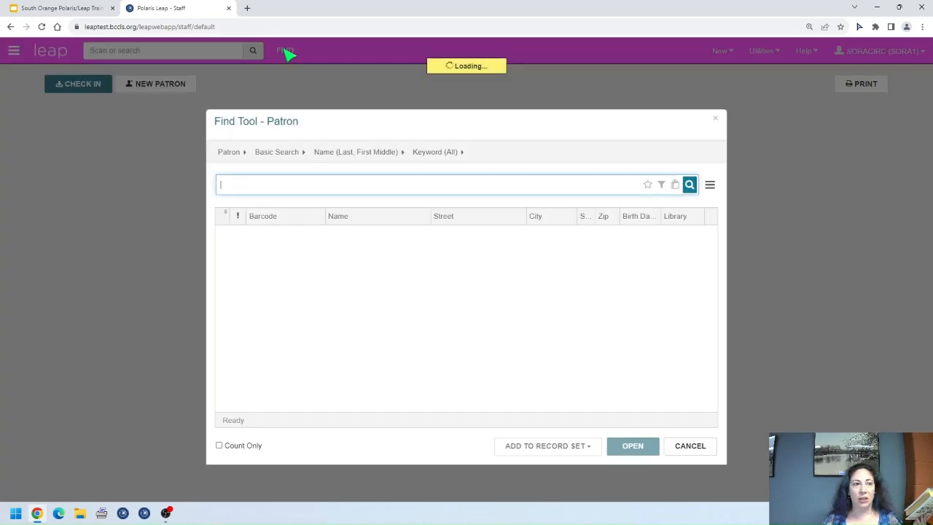
click(232, 153)
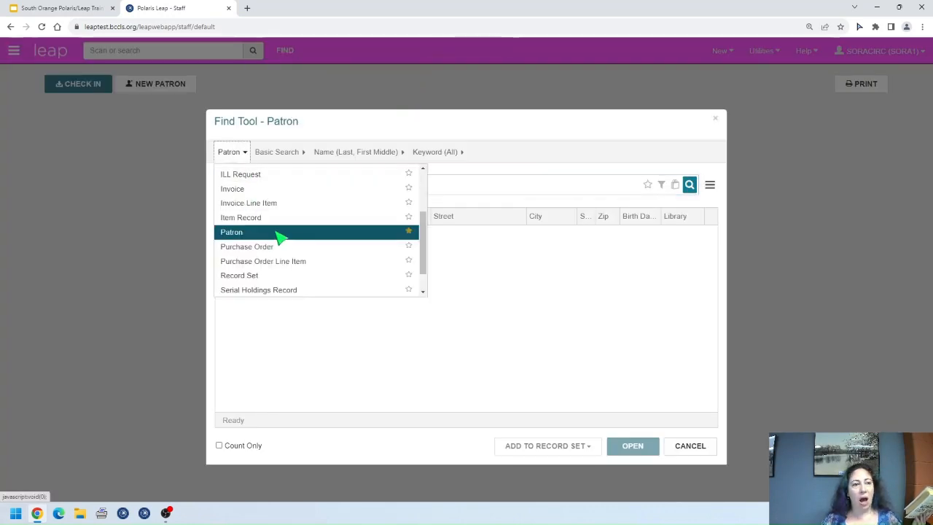
scroll(276, 235, up, 3)
click(268, 187)
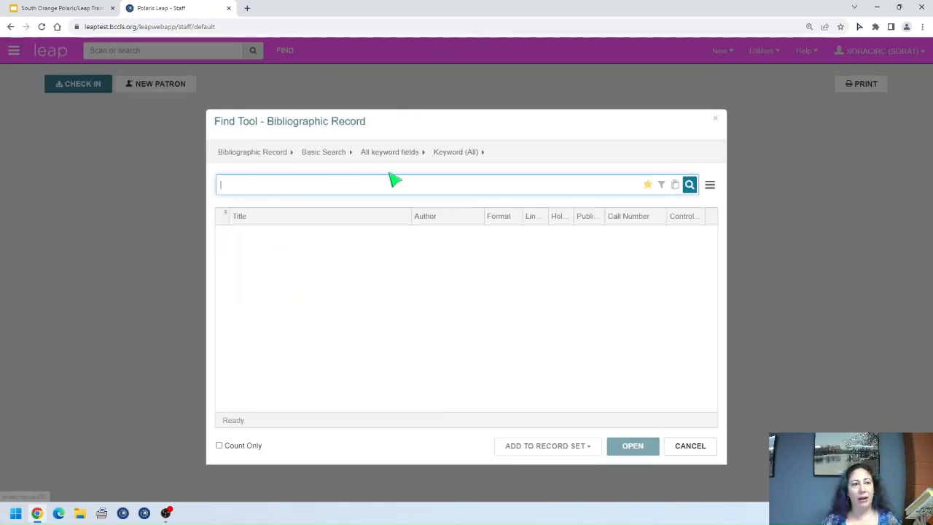
click(390, 152)
scroll(430, 248, down, 3)
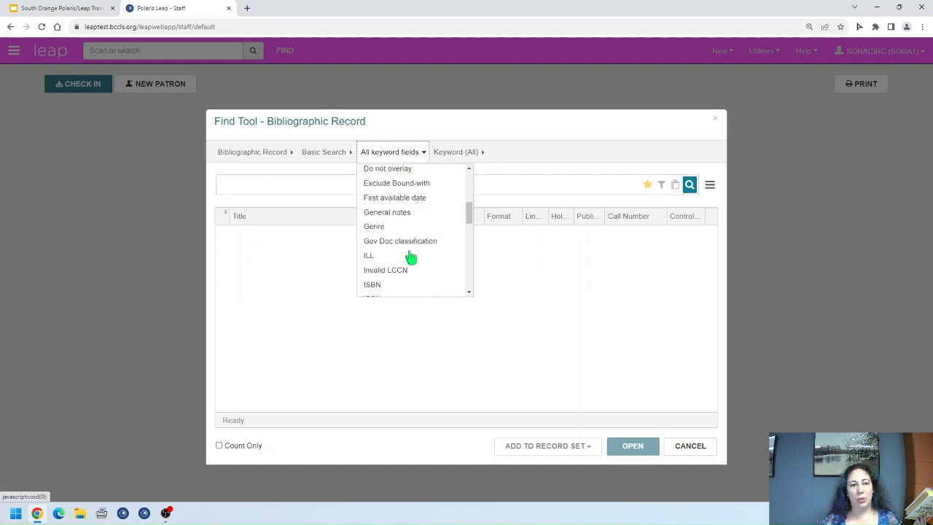
click(373, 281)
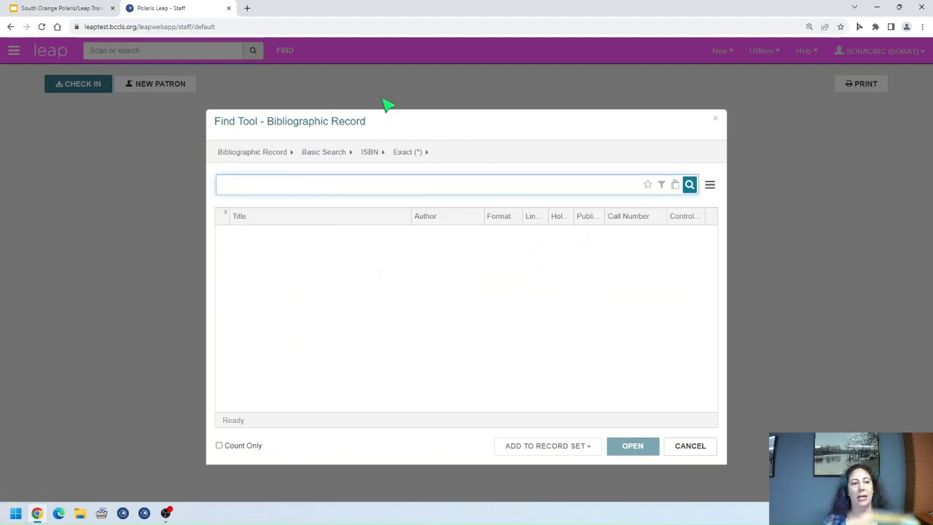
text(9780060168483)
key(Return)
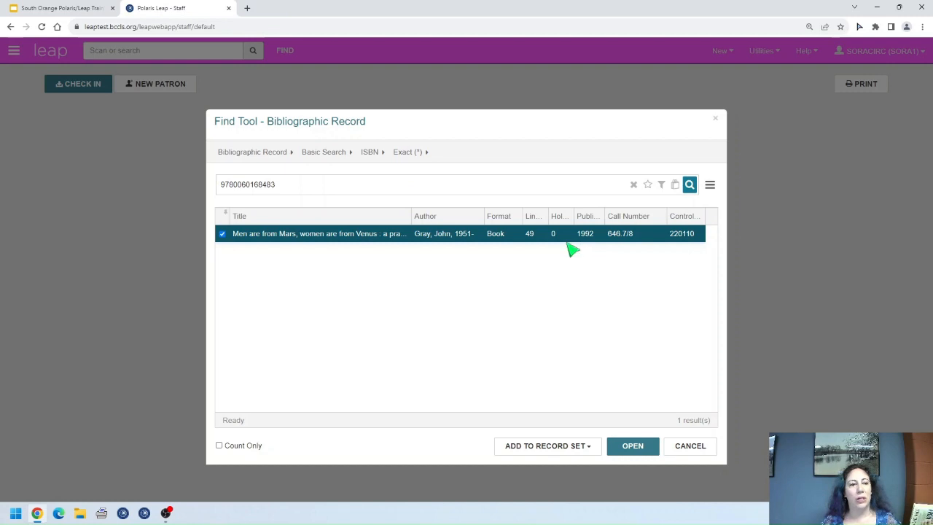
Step: Open bibliographic record 220110, the 1992 John Gray book, from the single result
double_click(512, 235)
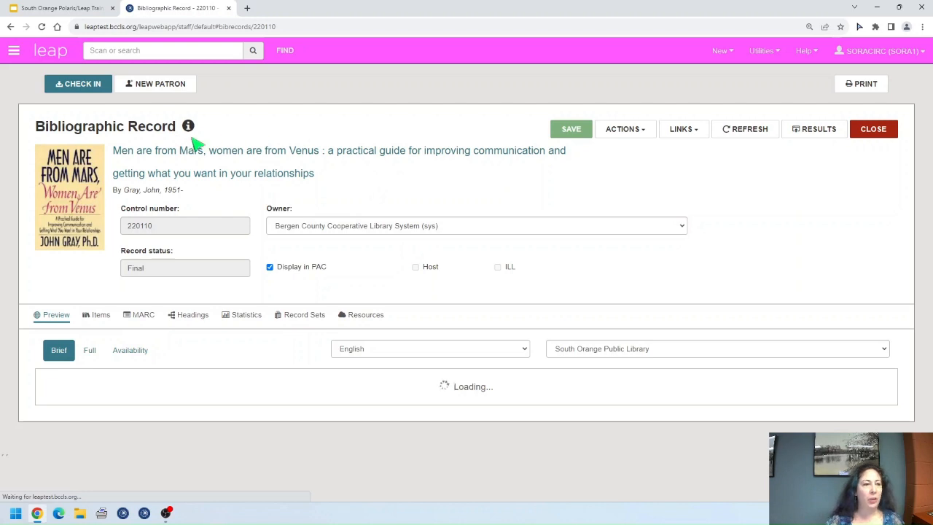
Step: Display record 220110's properties: status Final, created 7/19/2011, last modified 11/21/2014
mouse_move(183, 128)
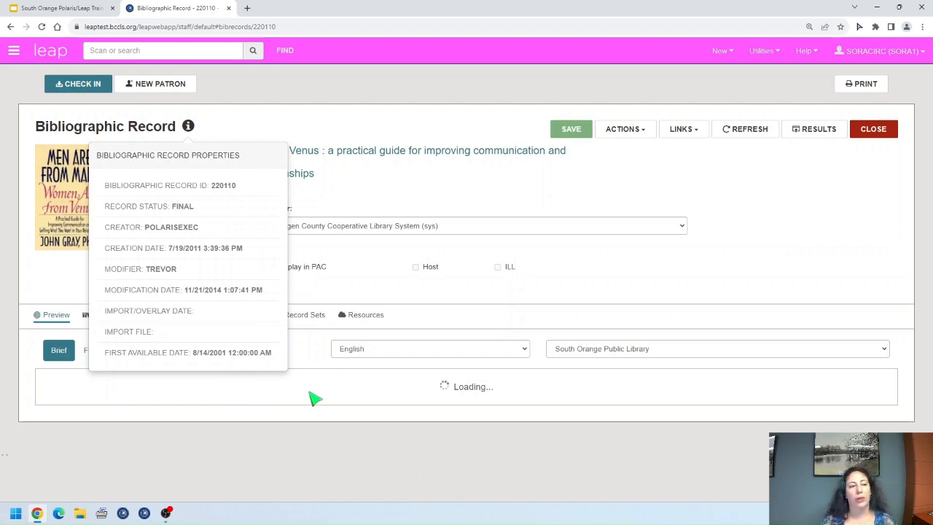
Step: Close the Bibliographic Record Properties popup to return to record 220110's page
click(188, 127)
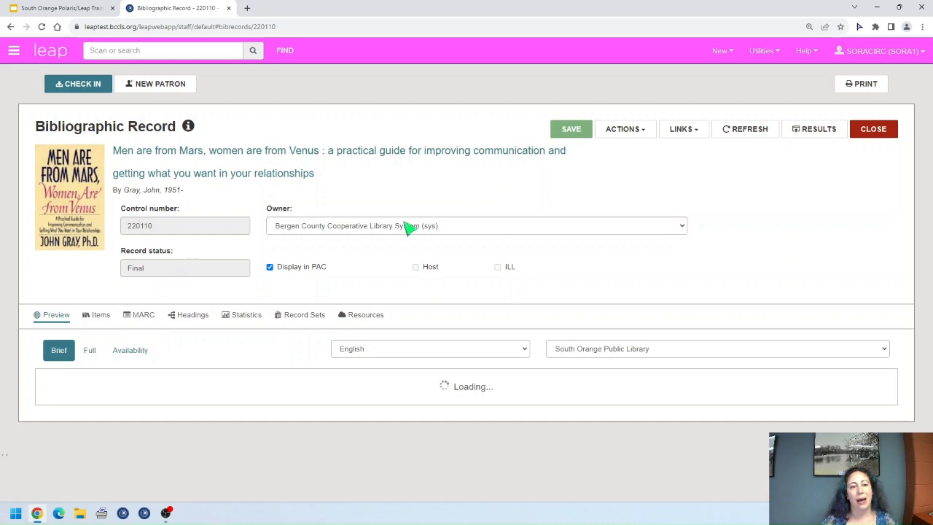
click(682, 227)
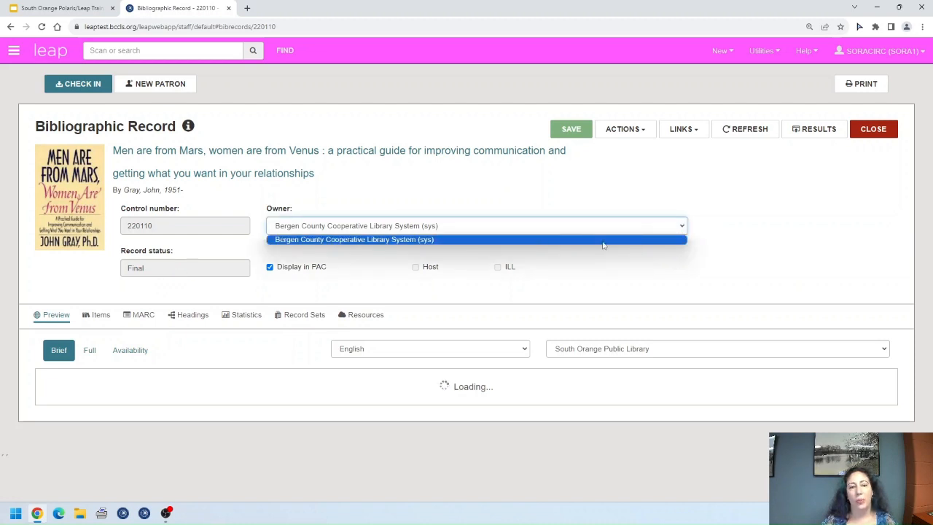
click(682, 228)
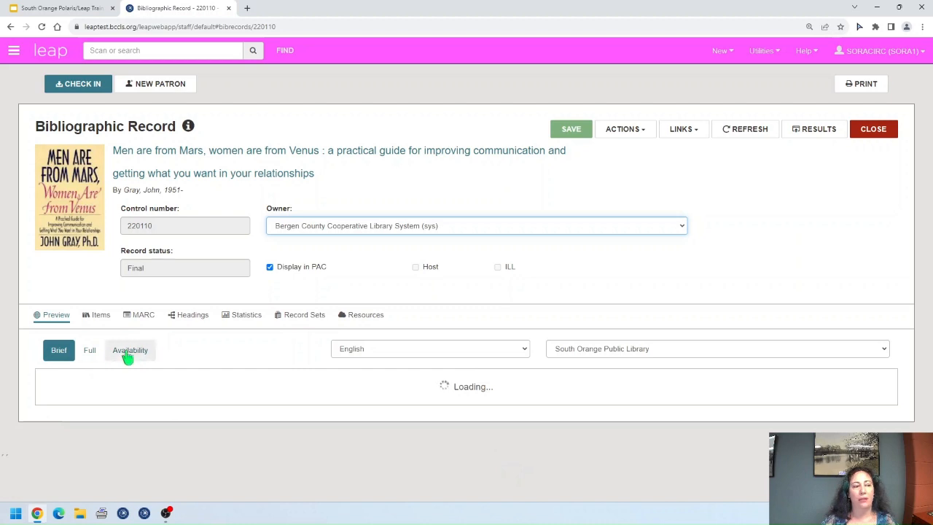
click(90, 357)
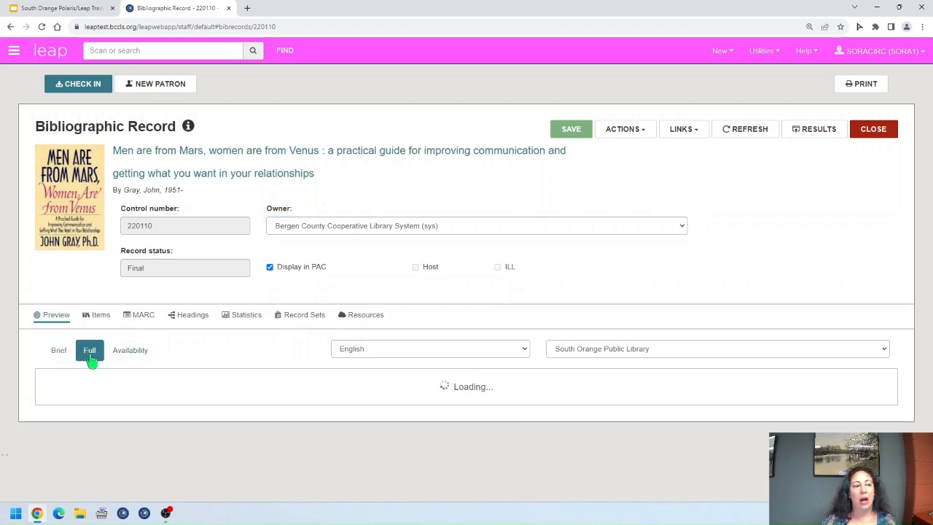
click(128, 356)
click(86, 360)
click(57, 355)
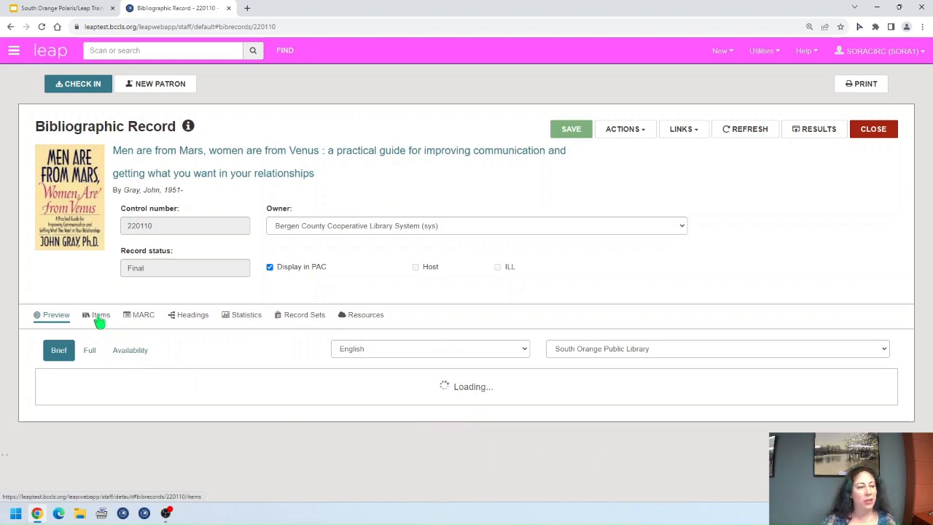
click(100, 316)
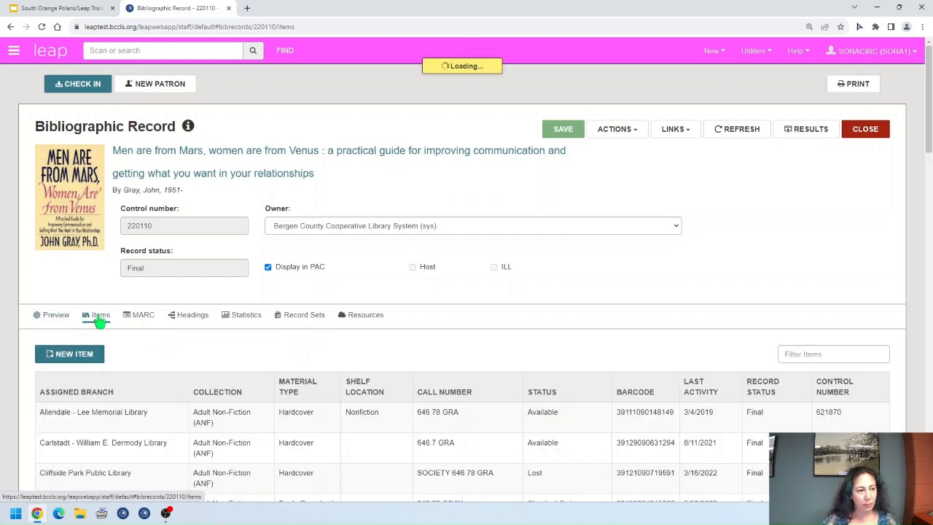
scroll(532, 348, down, 3)
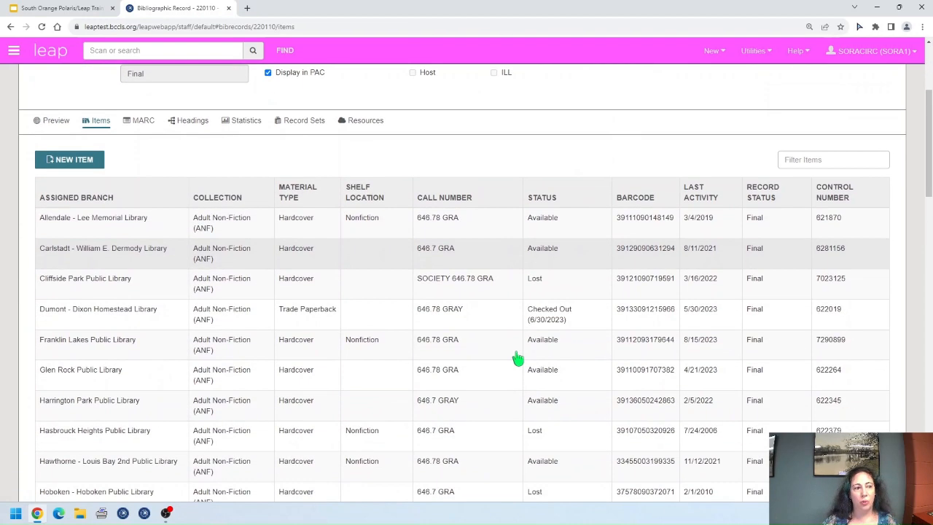
scroll(644, 344, down, 4)
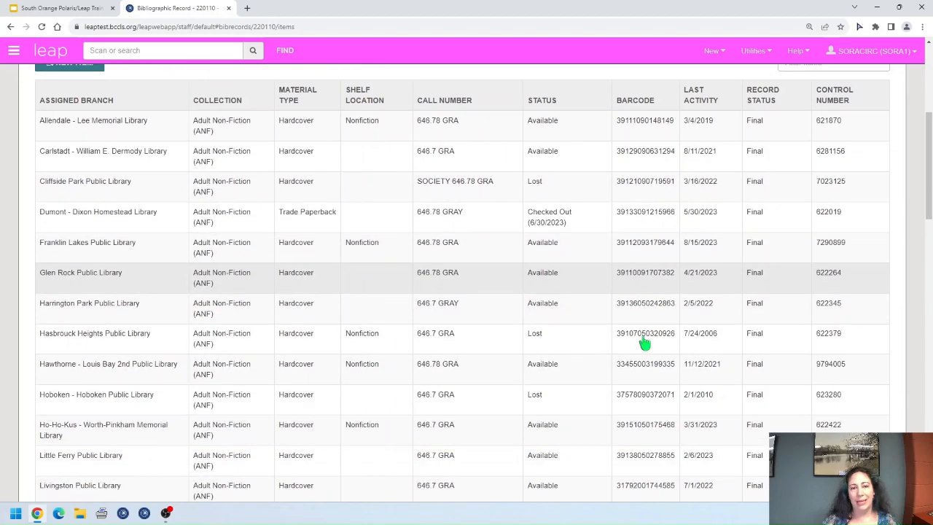
scroll(644, 344, down, 6)
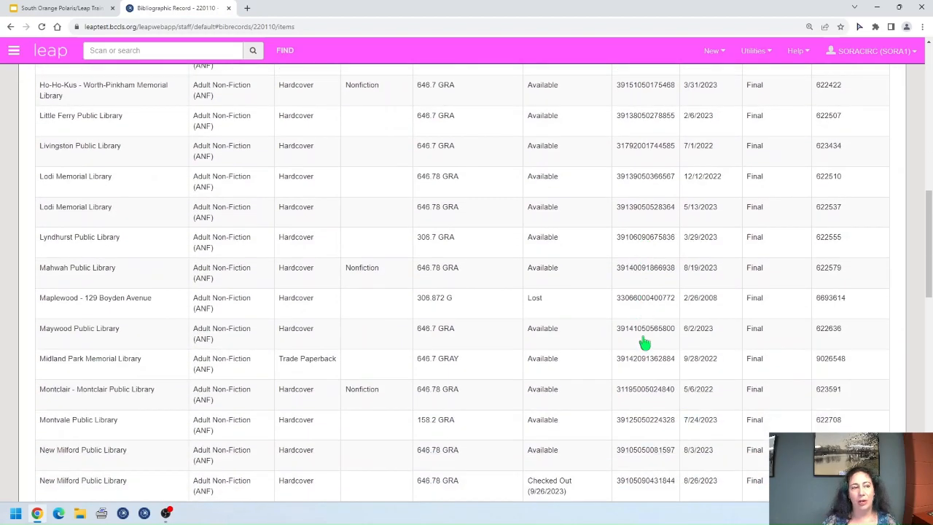
scroll(641, 347, down, 8)
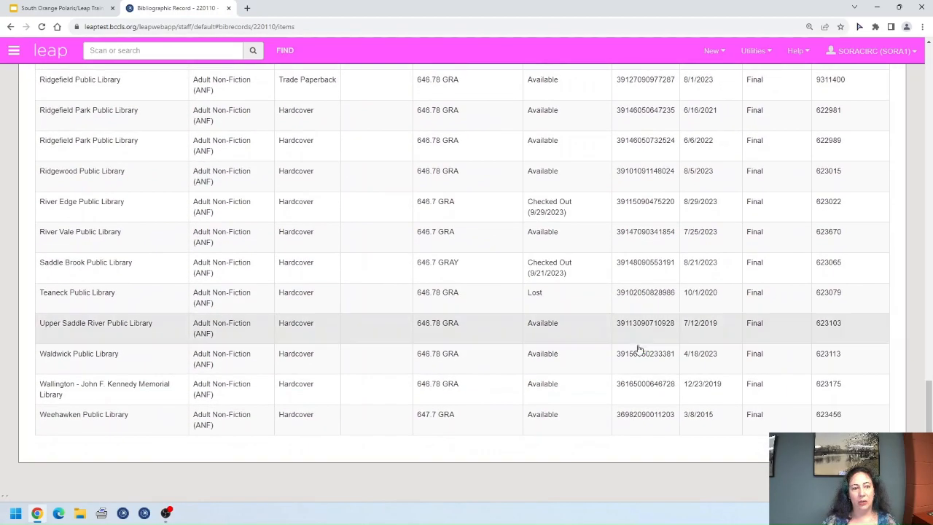
scroll(634, 353, up, 5)
scroll(634, 354, up, 15)
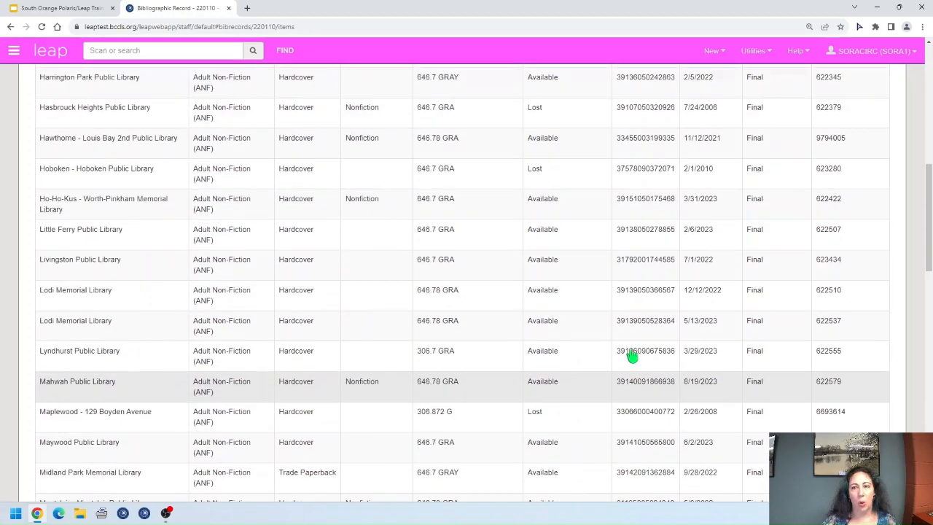
scroll(631, 353, up, 1)
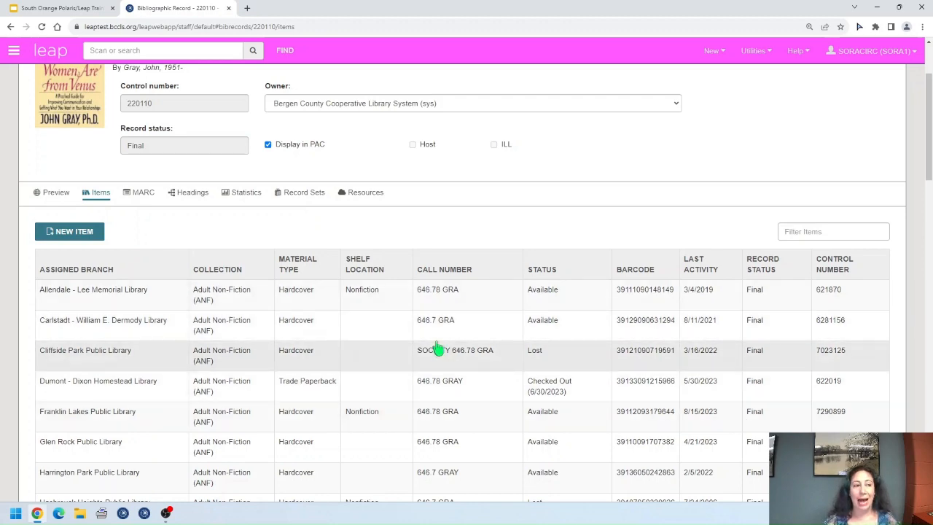
scroll(356, 309, up, 3)
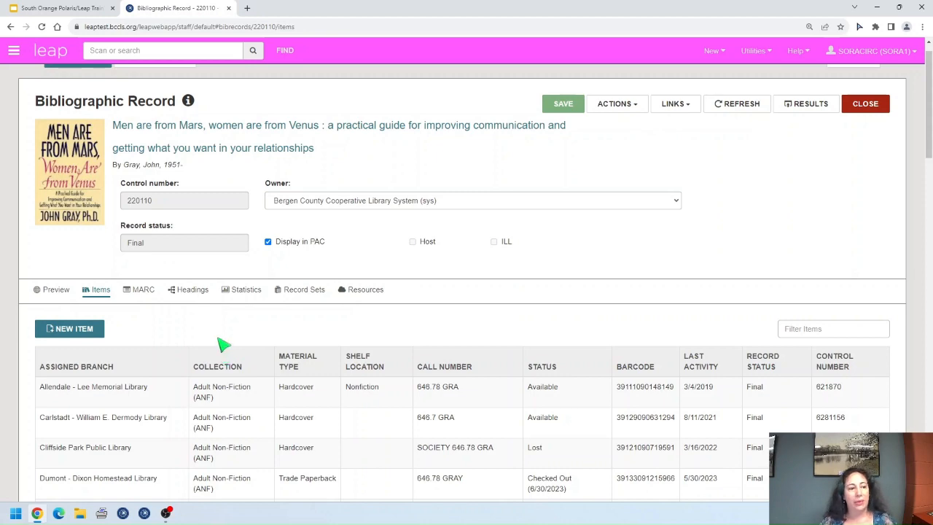
Step: View record 220110's MARC fields, from the leader through the 650 subject headings
click(144, 292)
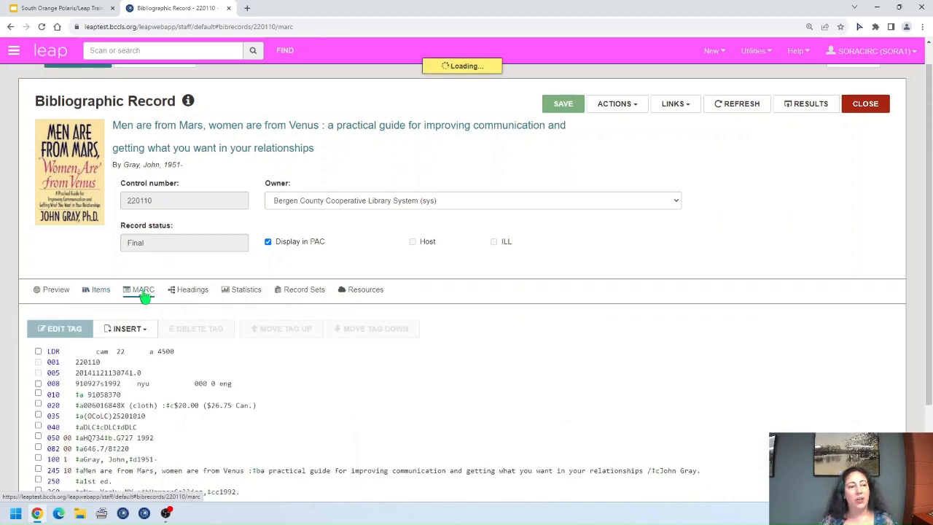
scroll(350, 319, down, 2)
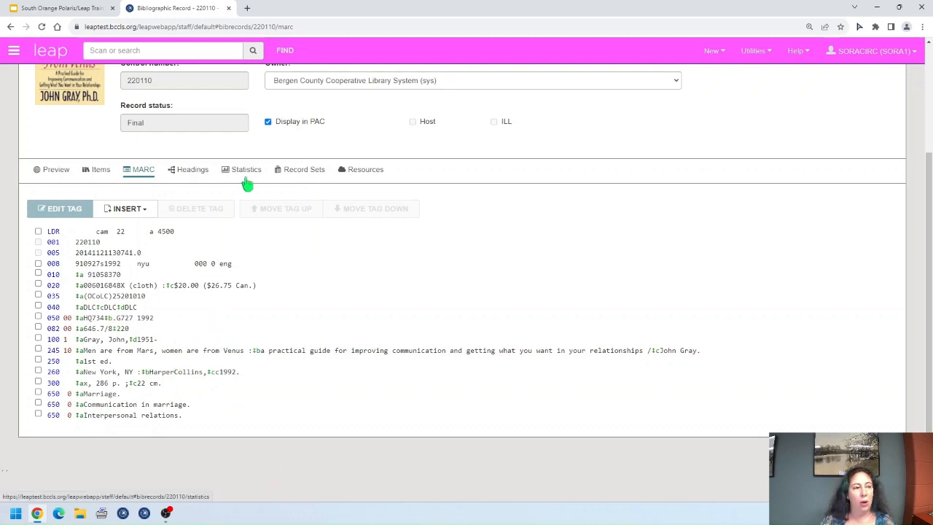
Step: Review the four Final headings, including Interpersonal relations with 1012 bibs, then view statistics
click(195, 172)
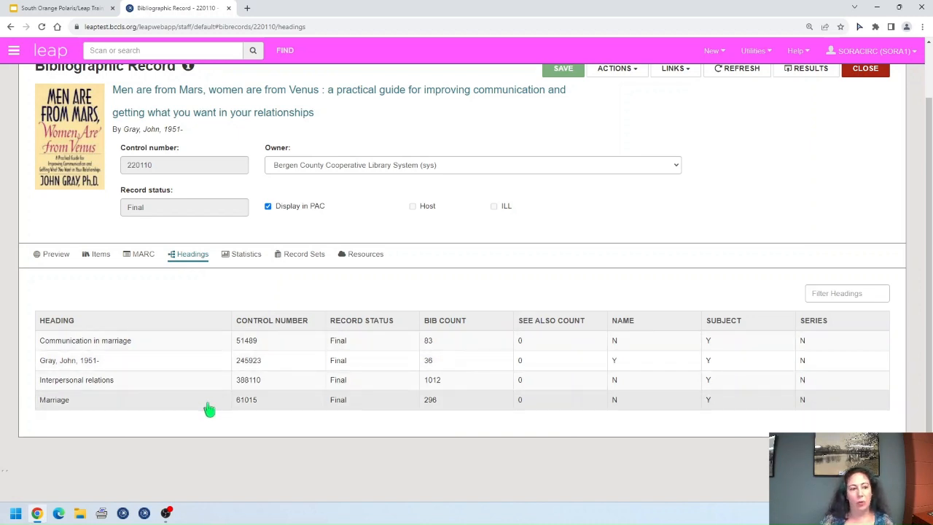
scroll(295, 406, up, 1)
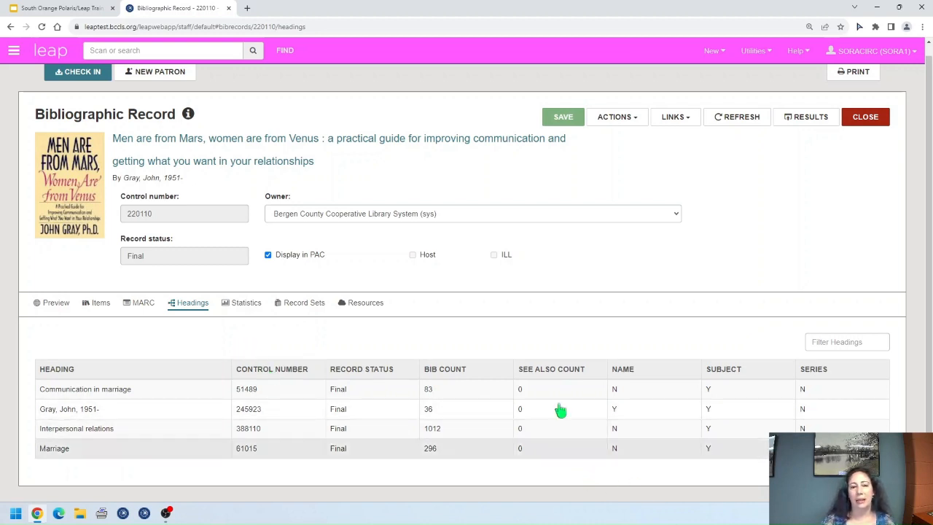
click(245, 305)
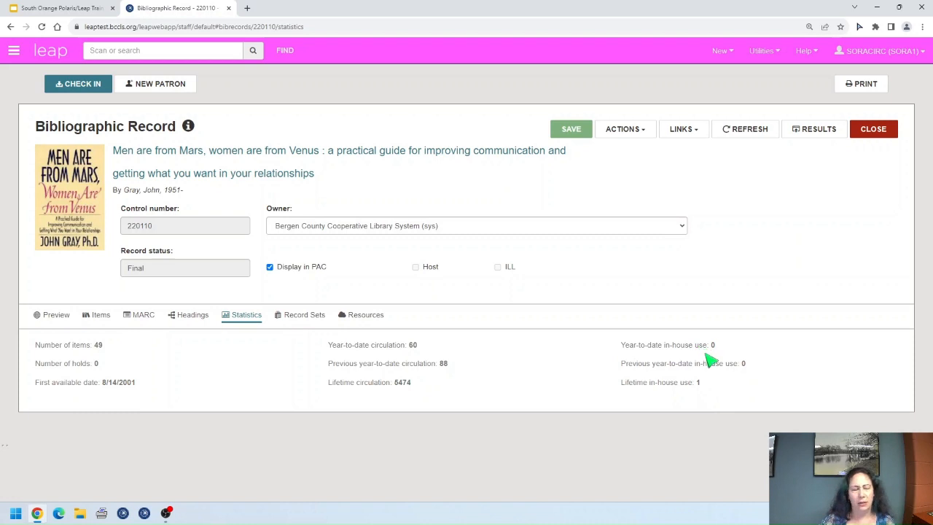
Step: After reviewing statistics (49 items, lifetime circulation 5474), show the book's two record sets
click(294, 320)
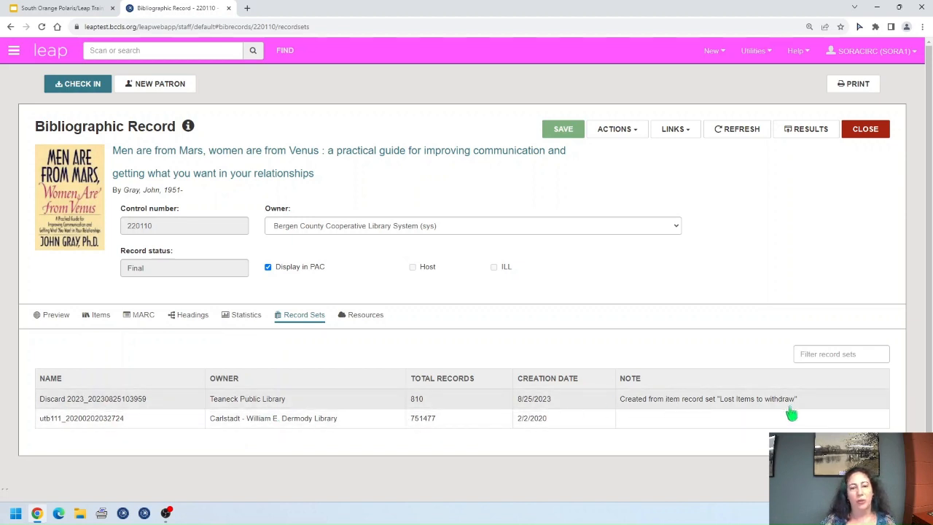
Step: Check record 220110's Resources tab, which reports no resources exist
click(370, 319)
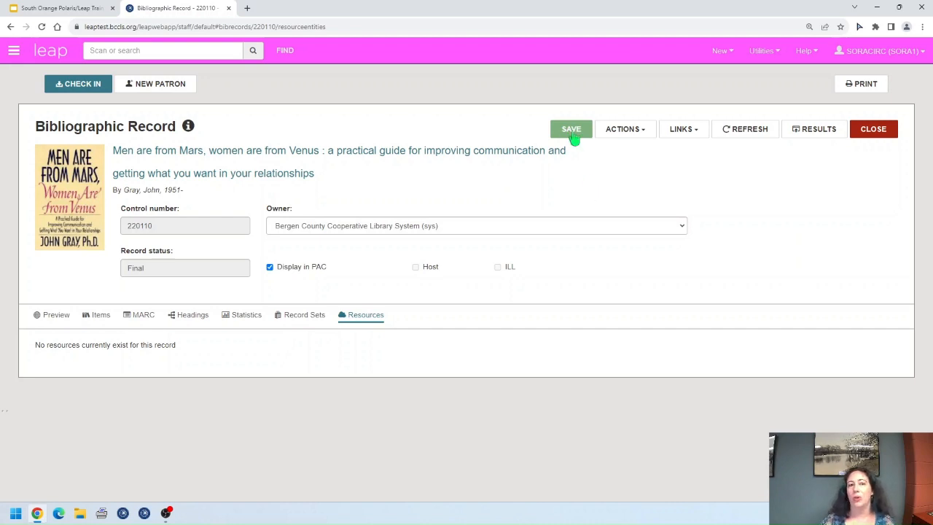
Step: Open the Actions list for bibliographic record 220110
click(645, 134)
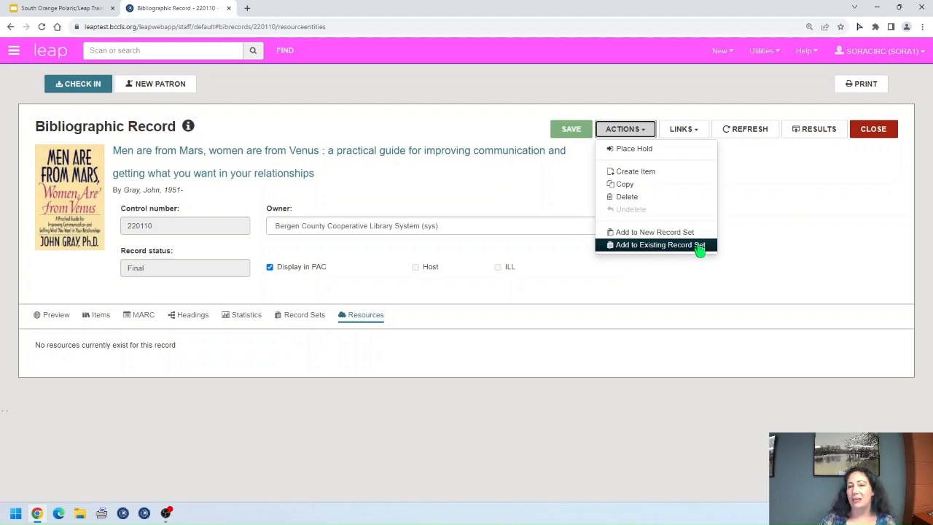
Step: View record 220110's Links, such as Holds Queue and PAC, then refresh the record
click(696, 130)
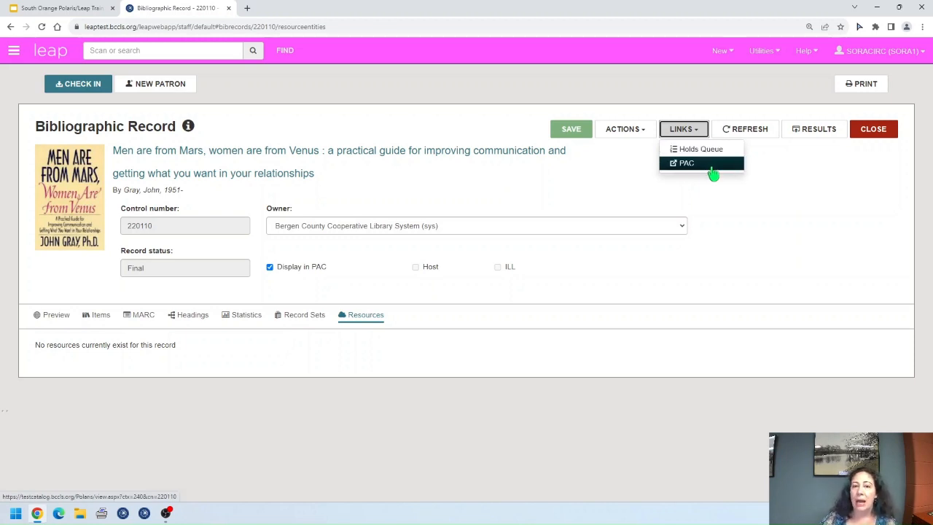
click(760, 133)
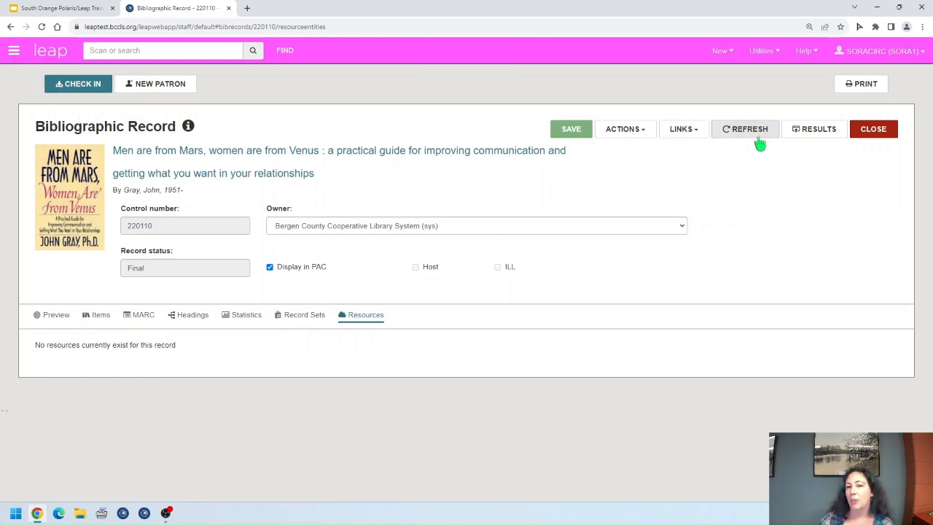
Step: Return to the search results, reopen the book's record, then close it
click(825, 133)
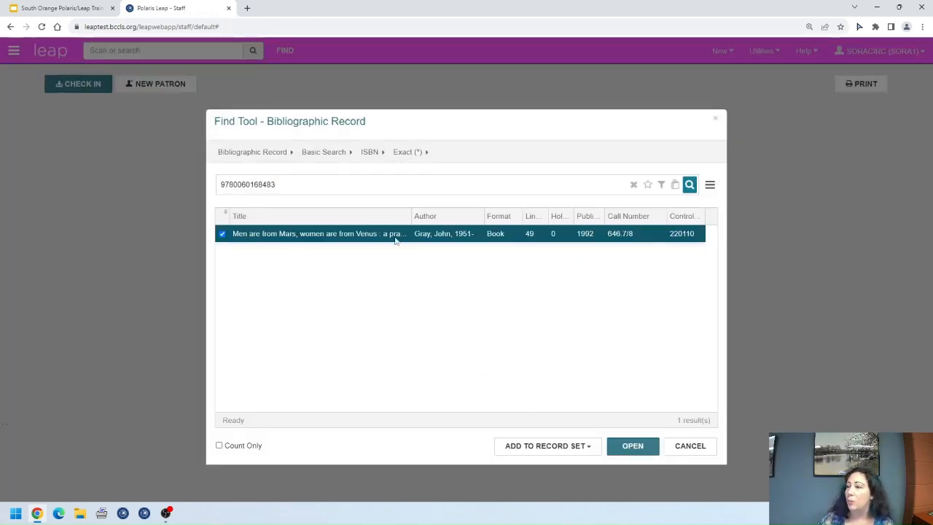
double_click(495, 239)
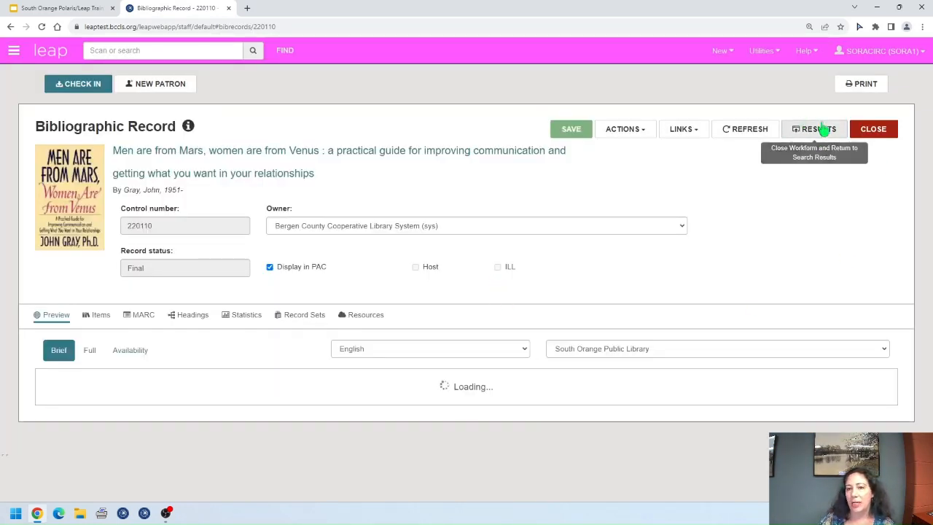
click(880, 132)
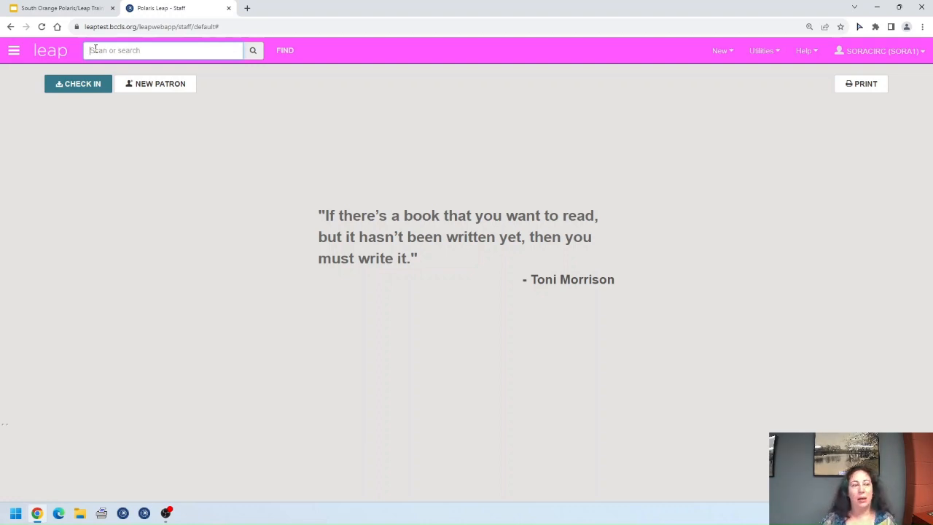
text(39111090148149)
key(Return)
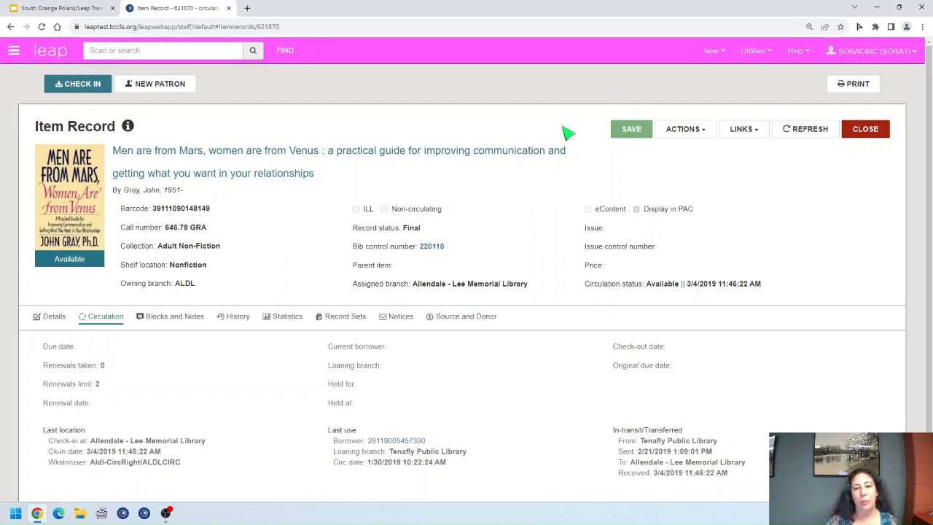
mouse_move(130, 129)
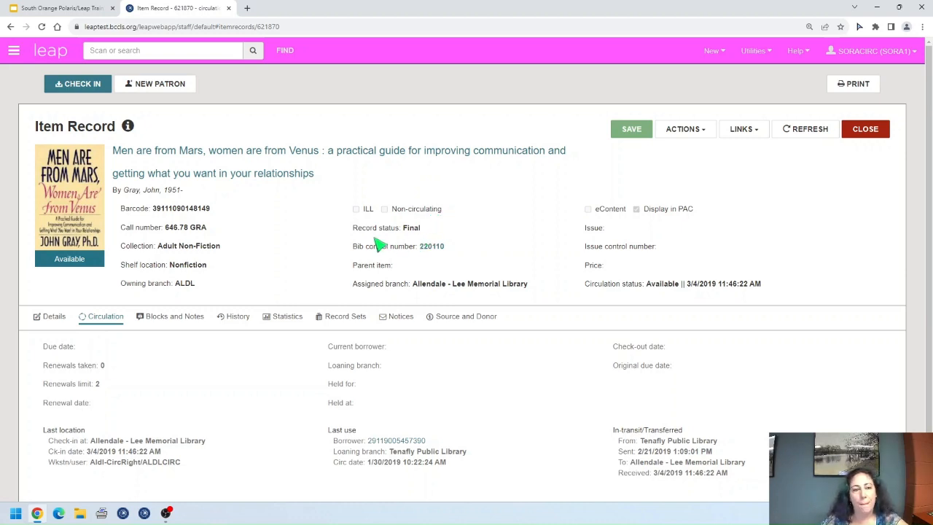
click(434, 249)
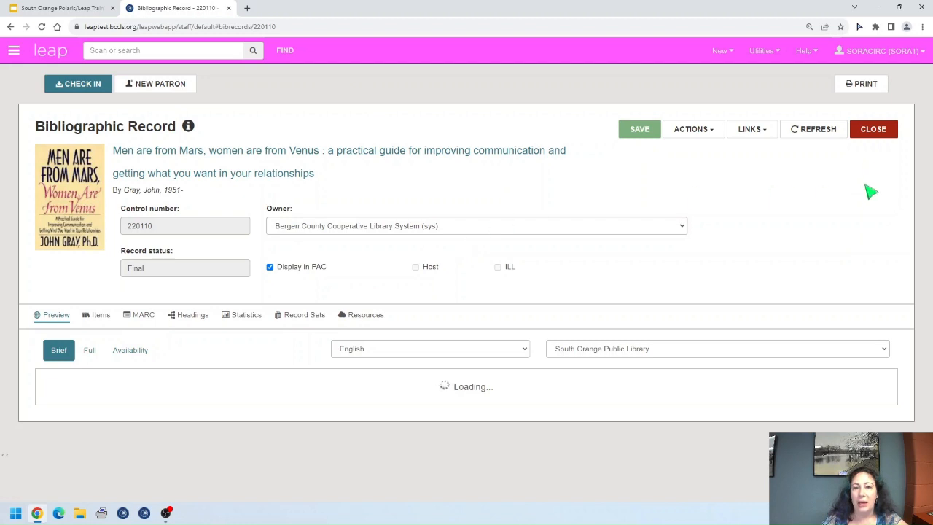
click(871, 132)
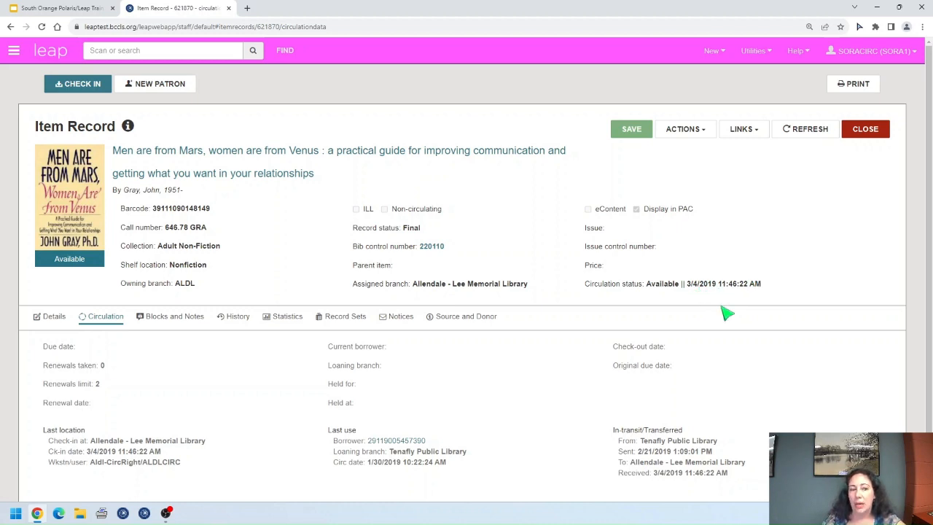
scroll(725, 302, down, 1)
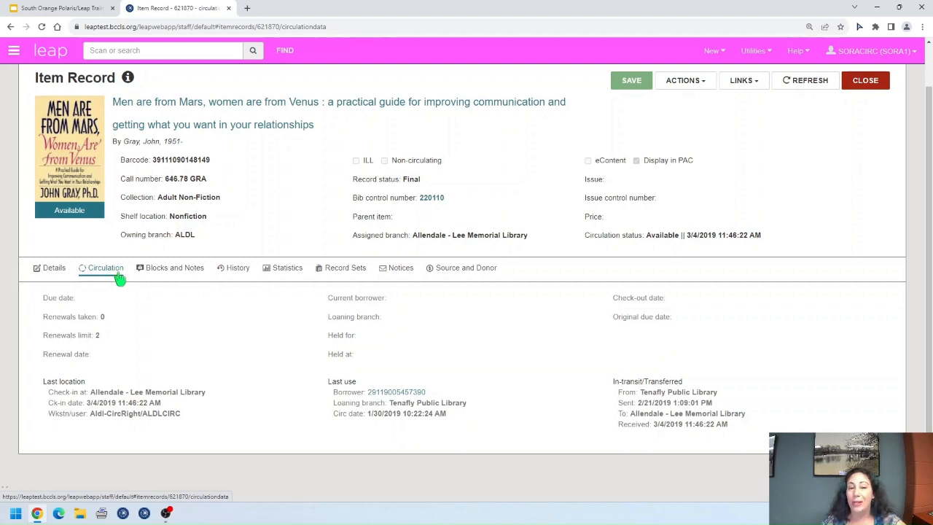
scroll(598, 351, up, 1)
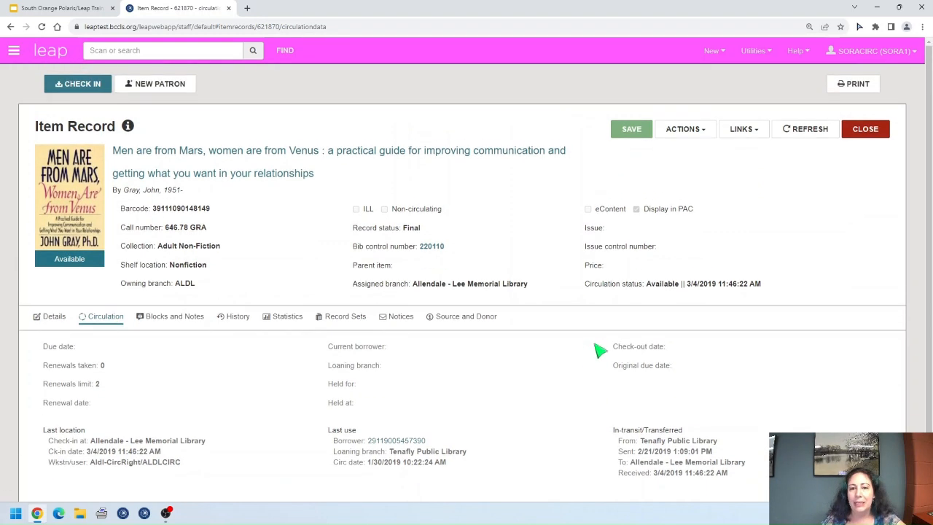
click(909, 52)
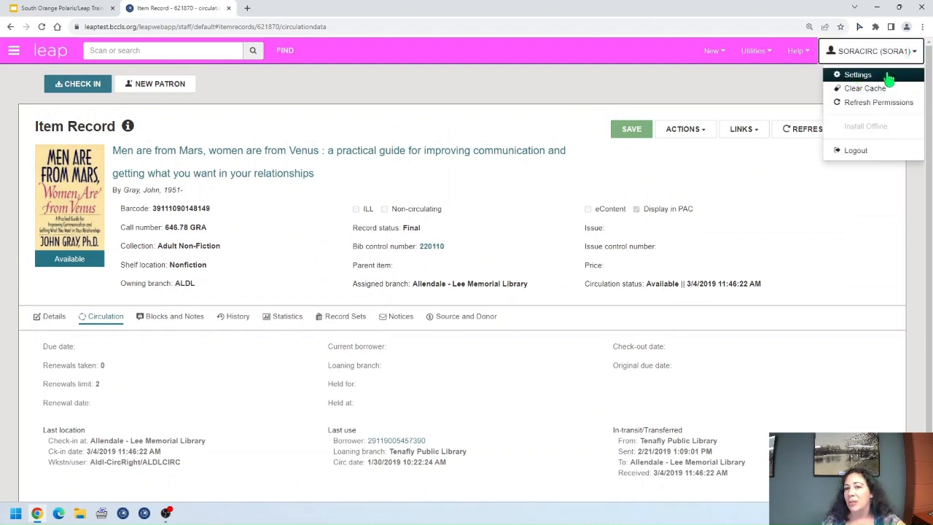
click(916, 53)
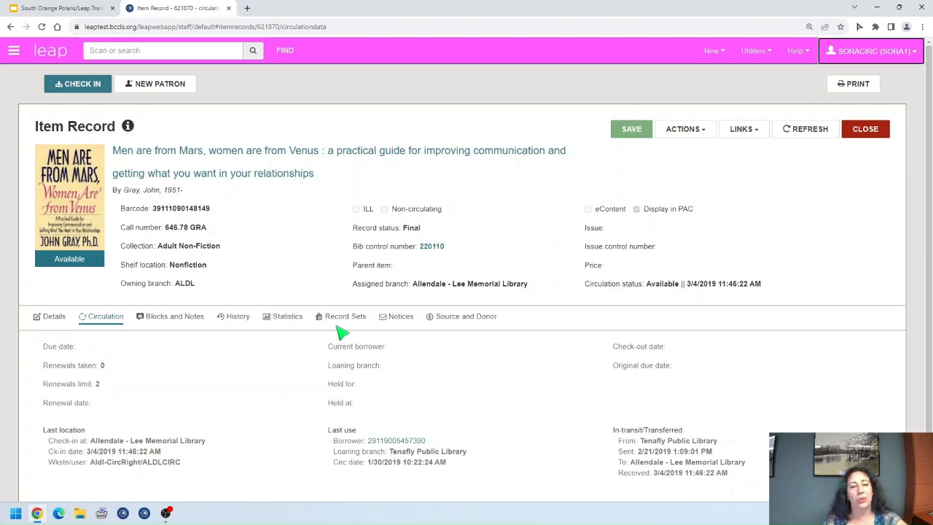
scroll(340, 328, down, 1)
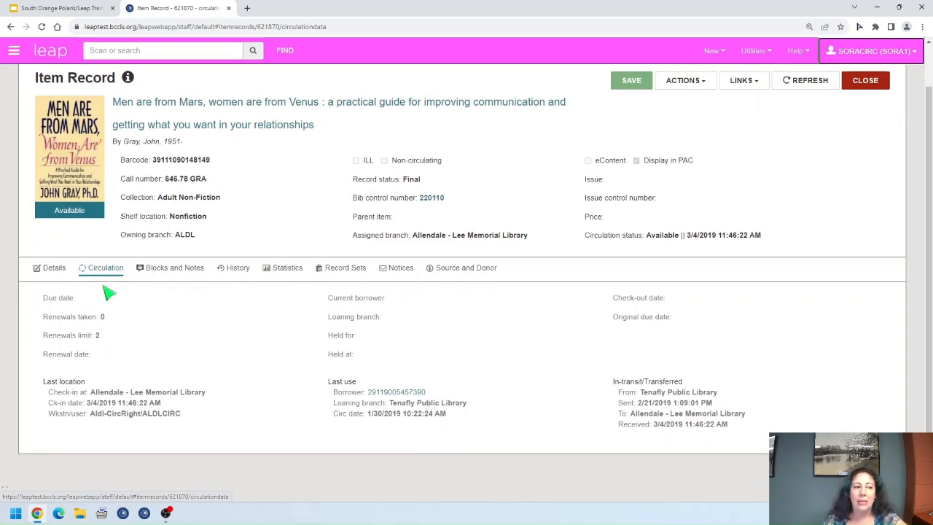
click(56, 269)
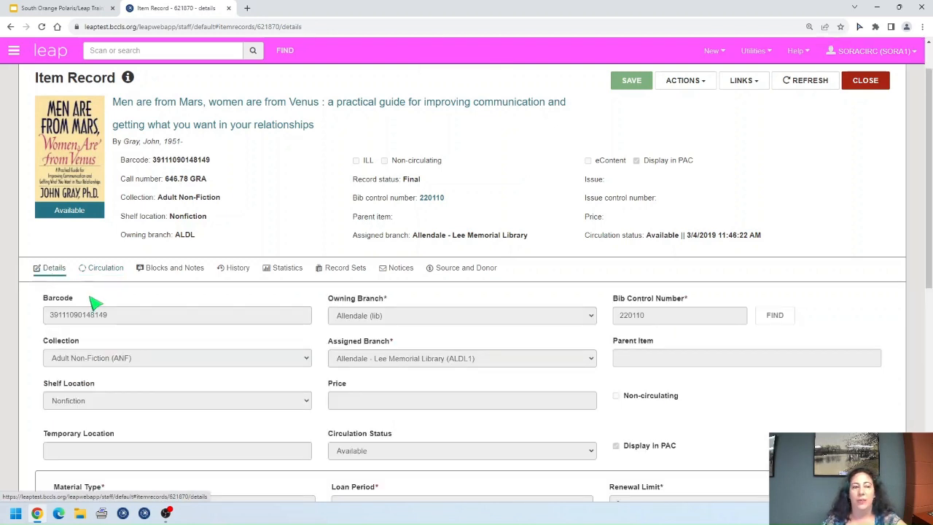
scroll(94, 302, down, 1)
scroll(95, 302, down, 1)
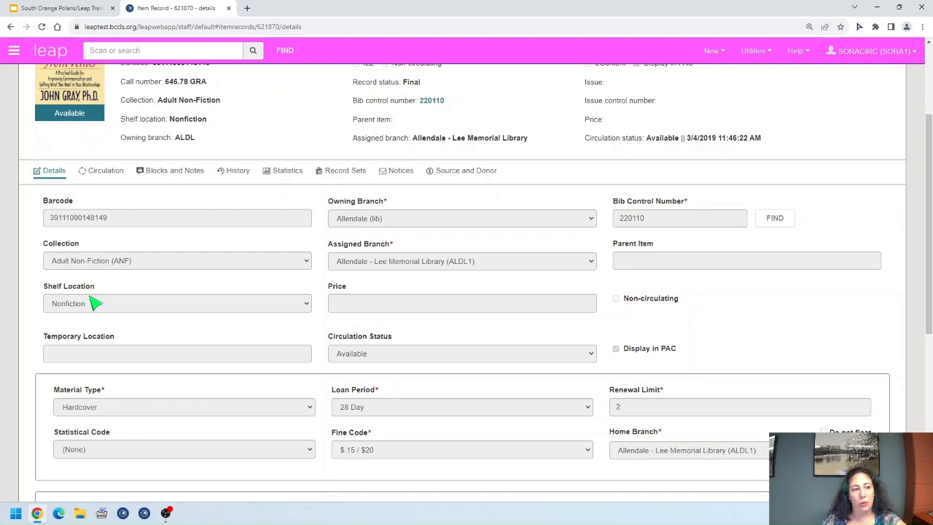
scroll(94, 302, down, 1)
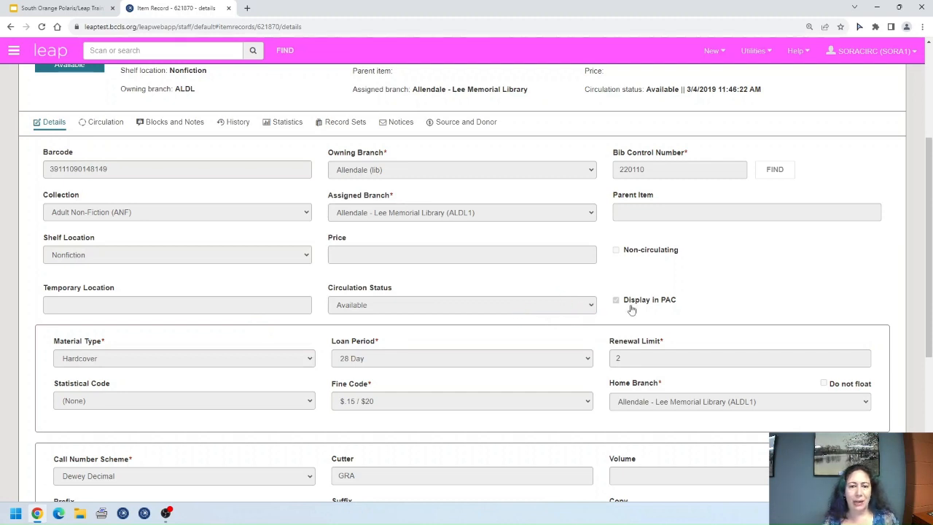
scroll(640, 321, down, 3)
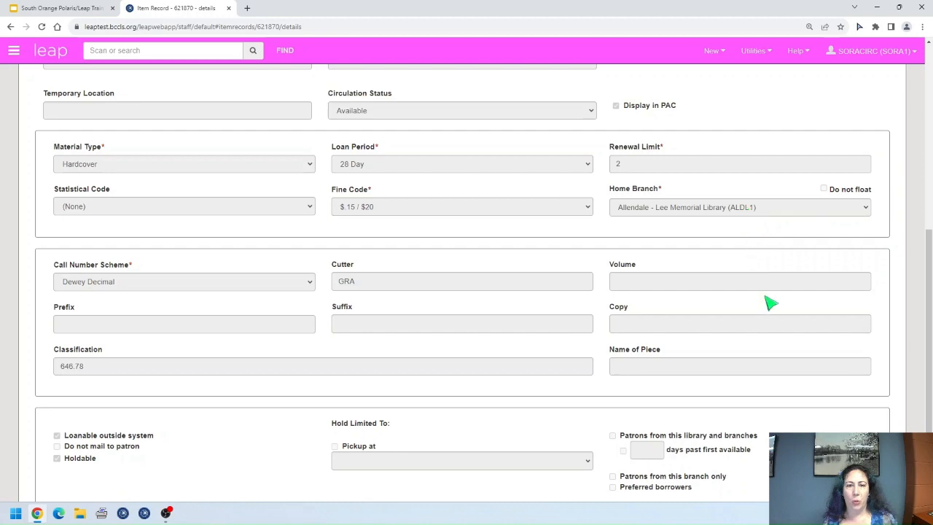
scroll(770, 298, up, 1)
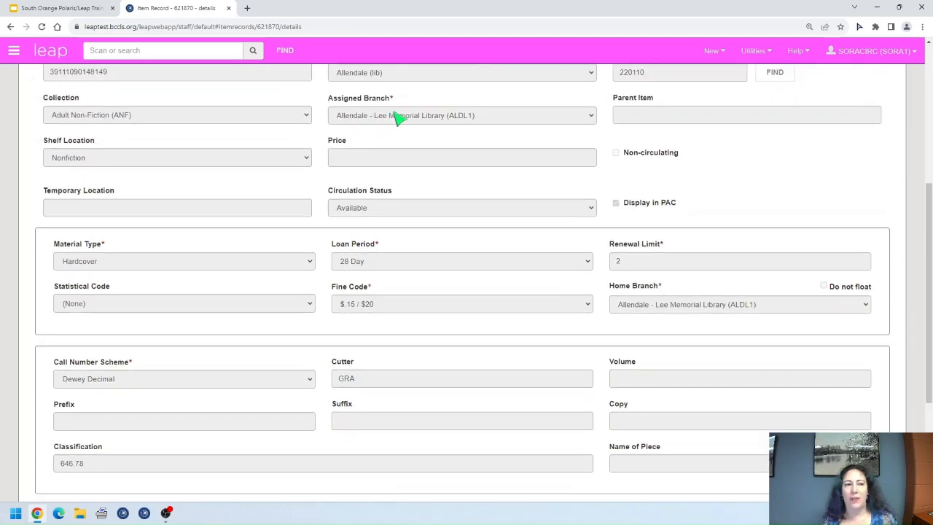
scroll(612, 262, down, 2)
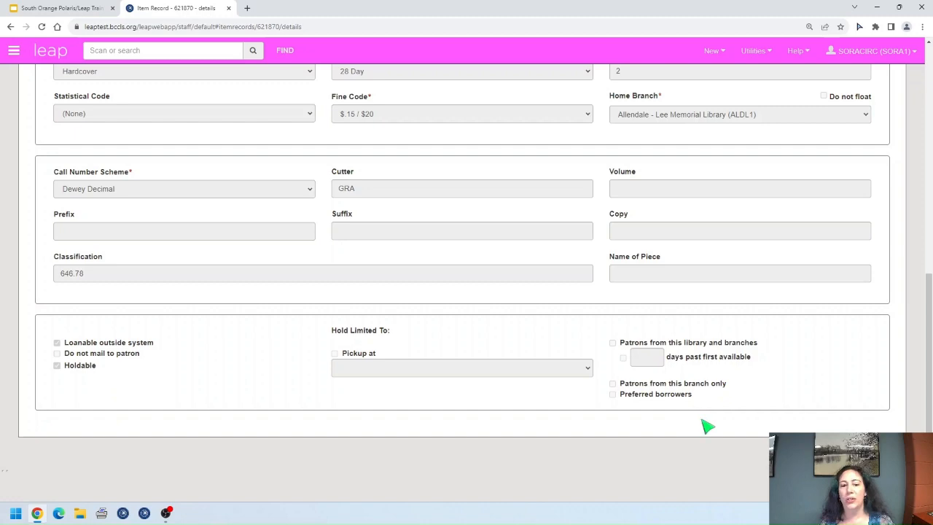
scroll(706, 398, up, 3)
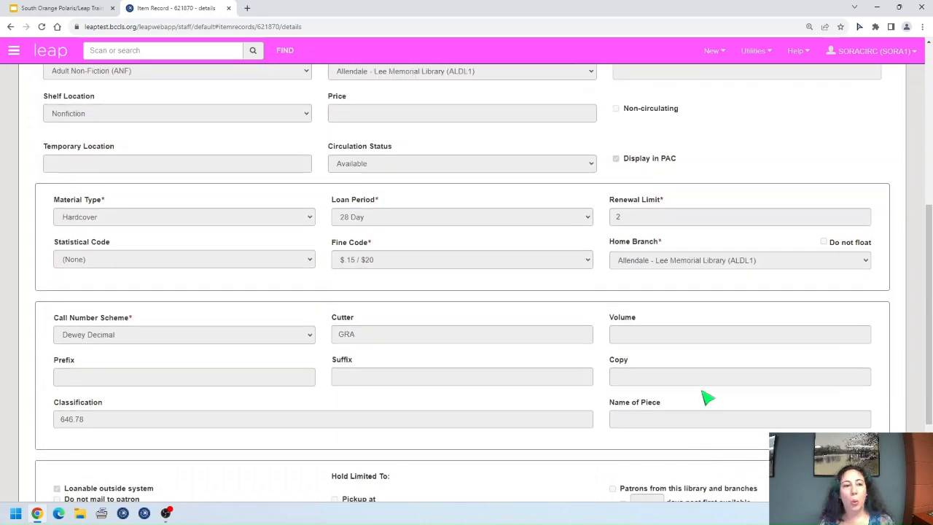
scroll(707, 397, up, 2)
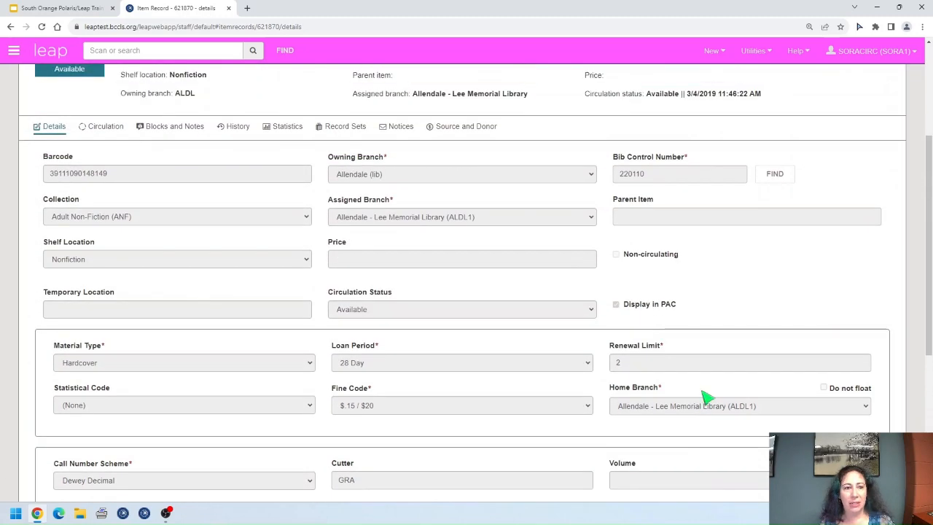
scroll(707, 397, down, 1)
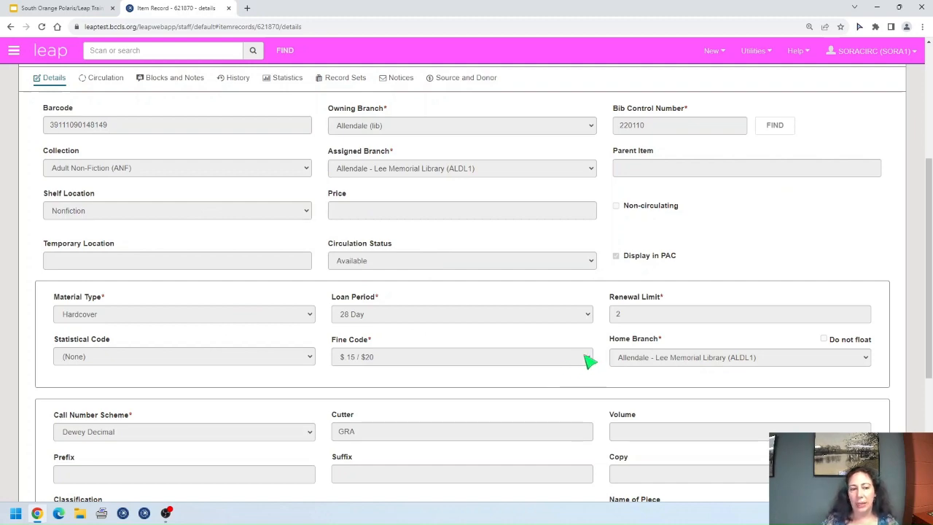
scroll(568, 353, up, 3)
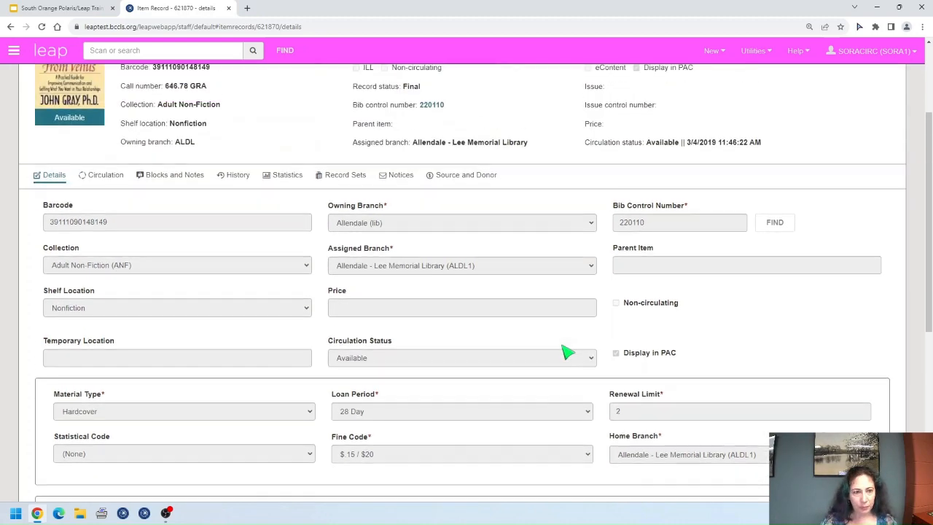
click(106, 318)
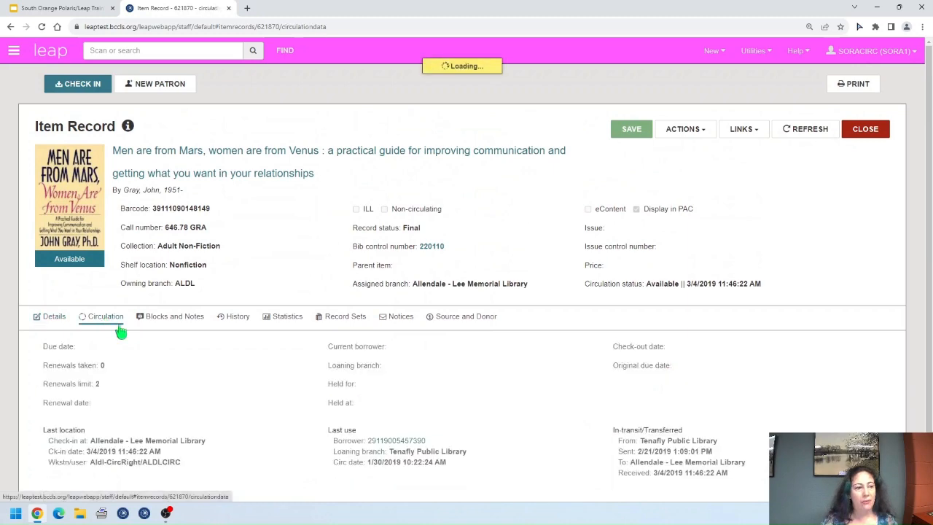
scroll(514, 382, down, 1)
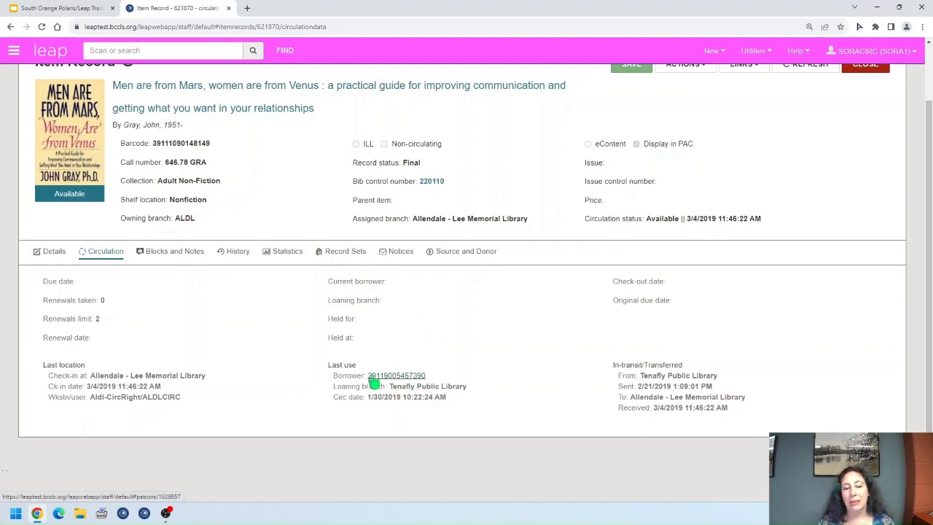
click(410, 384)
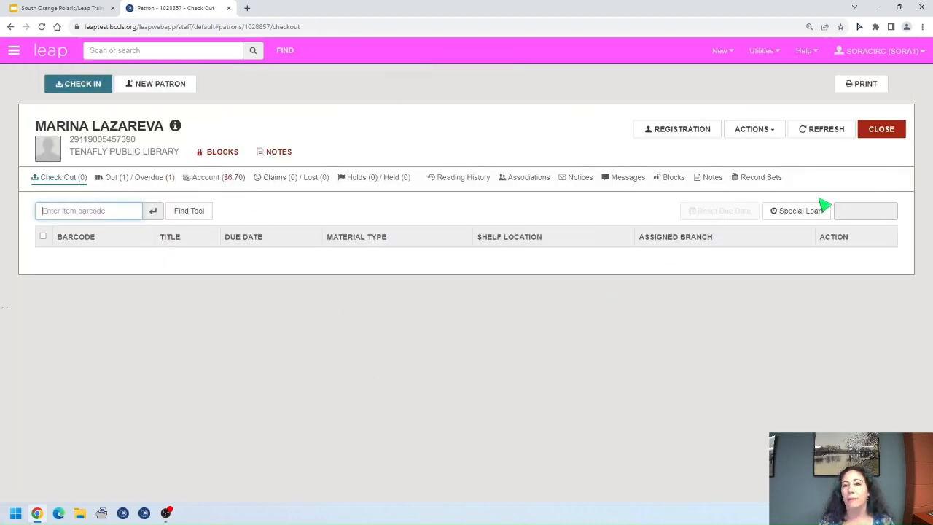
click(898, 135)
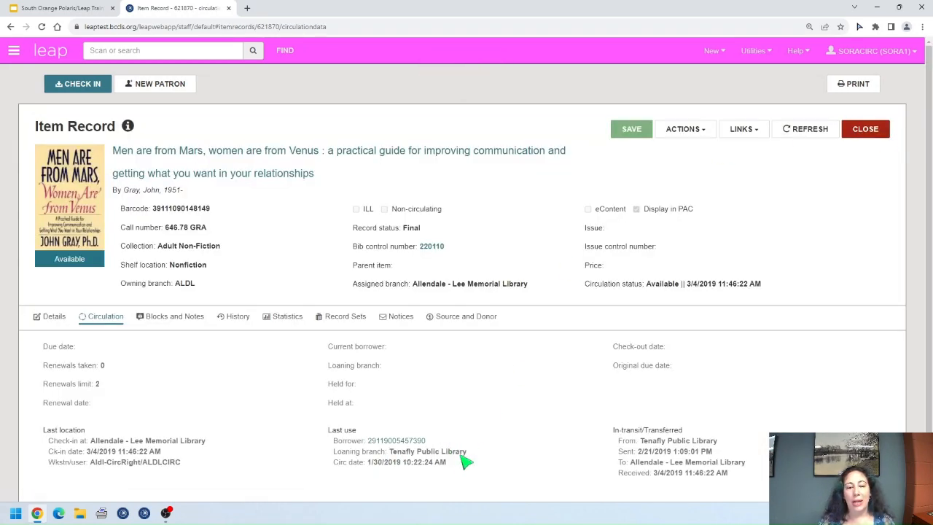
scroll(468, 460, down, 1)
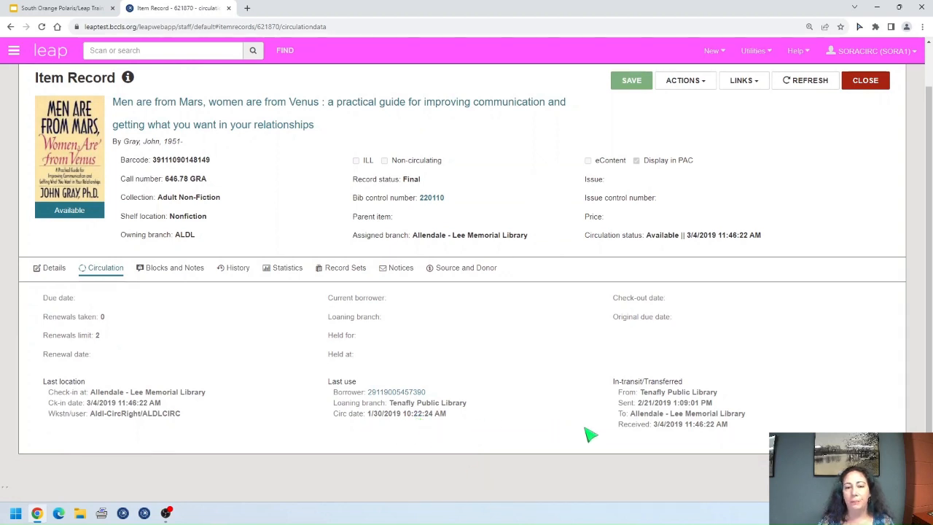
scroll(655, 431, up, 1)
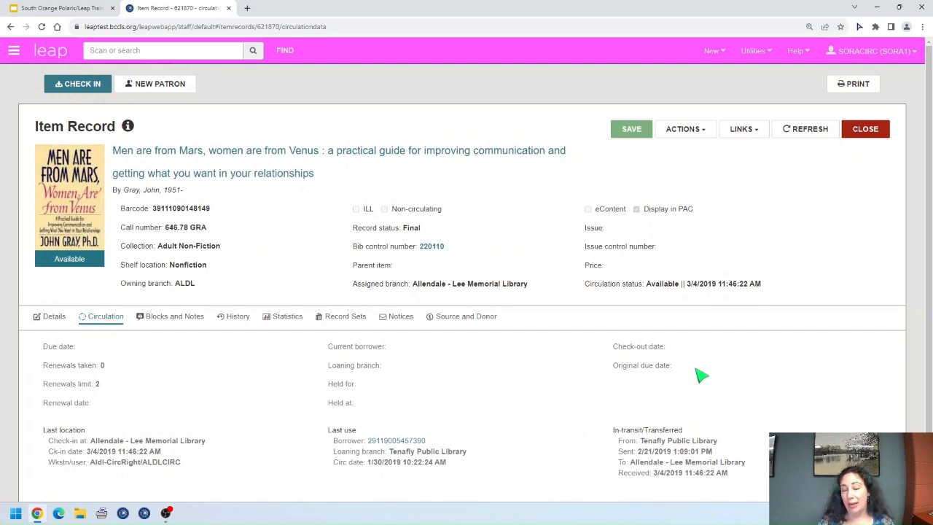
scroll(714, 389, down, 1)
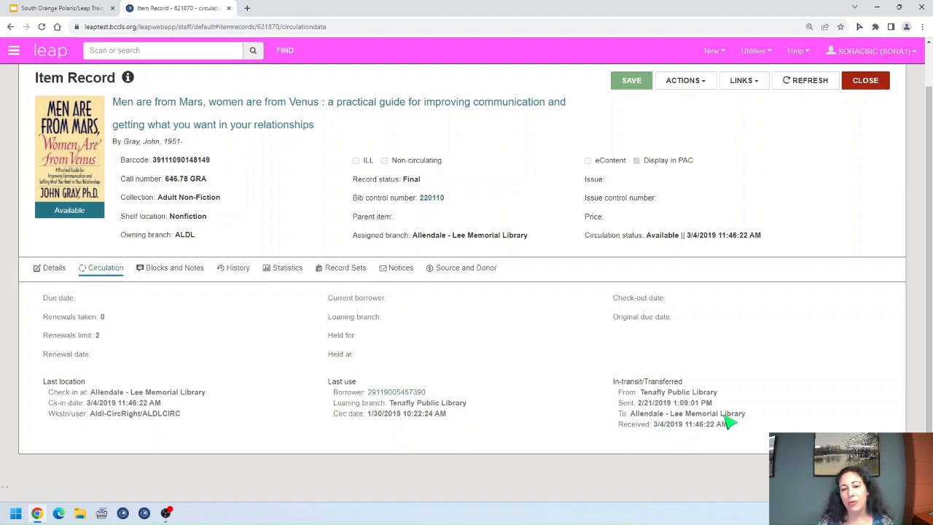
scroll(575, 368, up, 1)
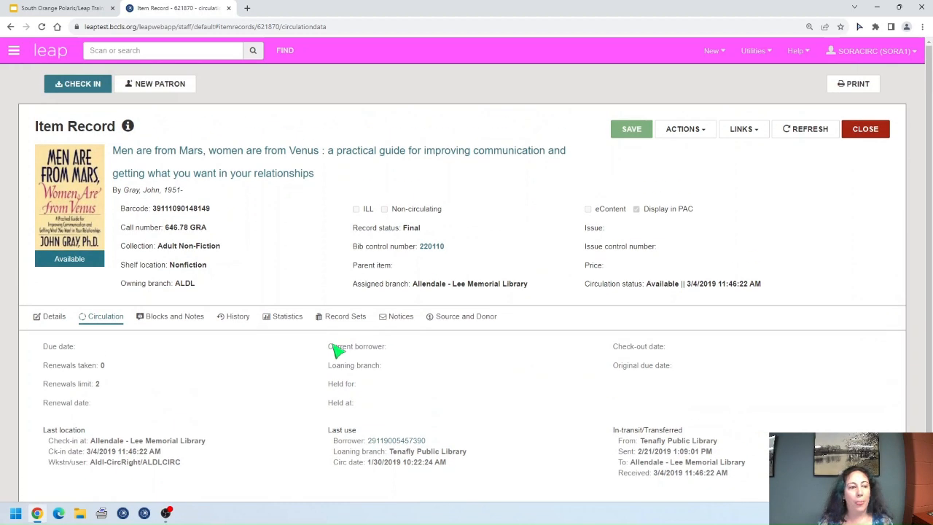
Step: On Blocks and Notes, review the Library Assigned Block options, keep (None), and enter Free Text Block
click(157, 323)
scroll(309, 392, down, 2)
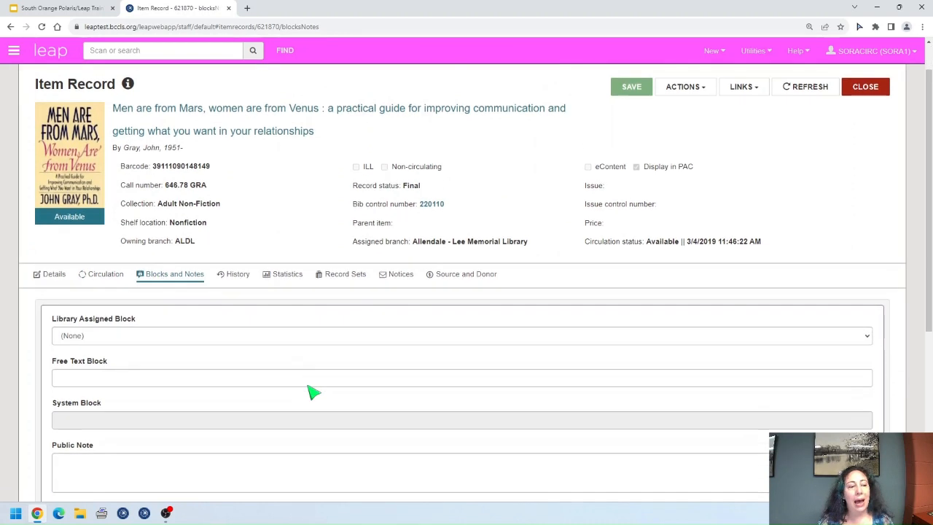
scroll(310, 390, down, 1)
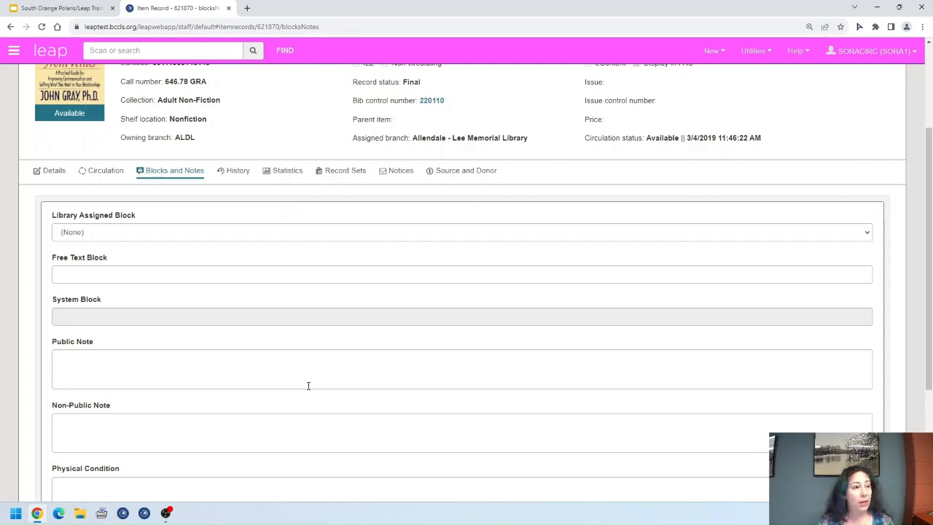
click(183, 234)
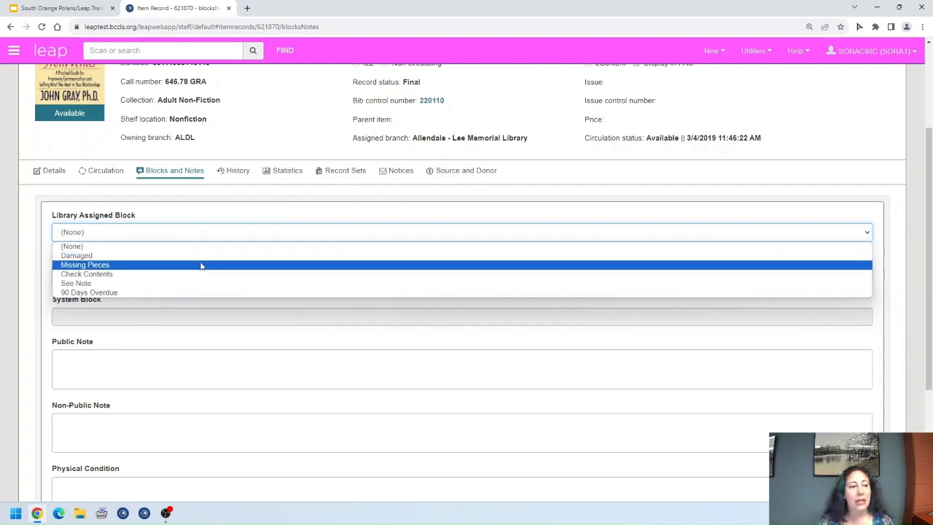
click(149, 246)
click(142, 271)
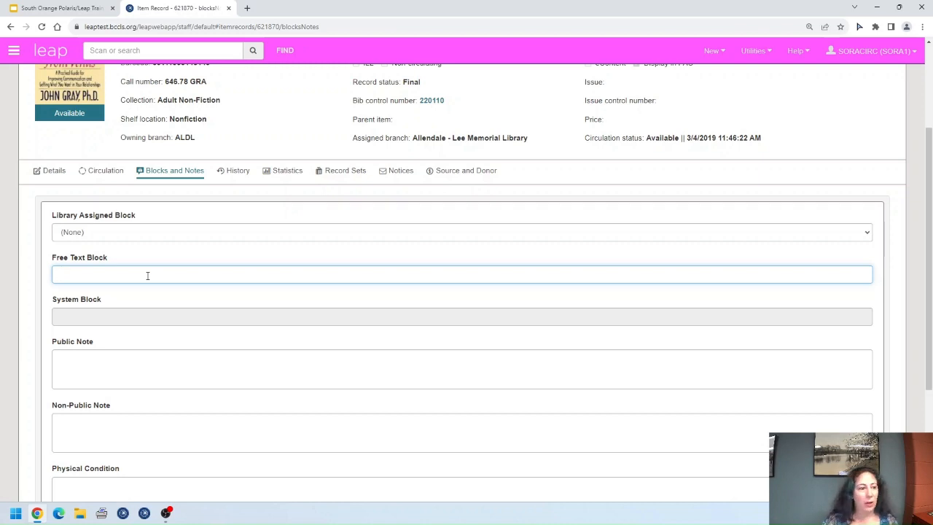
Step: Scroll down to the Non-Public Note field and place the cursor in it
scroll(234, 299, down, 1)
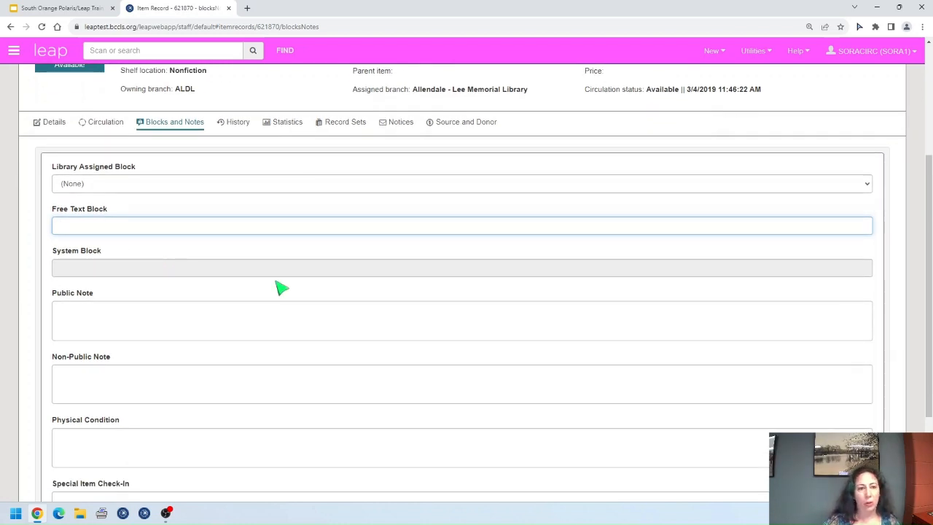
scroll(161, 321, down, 1)
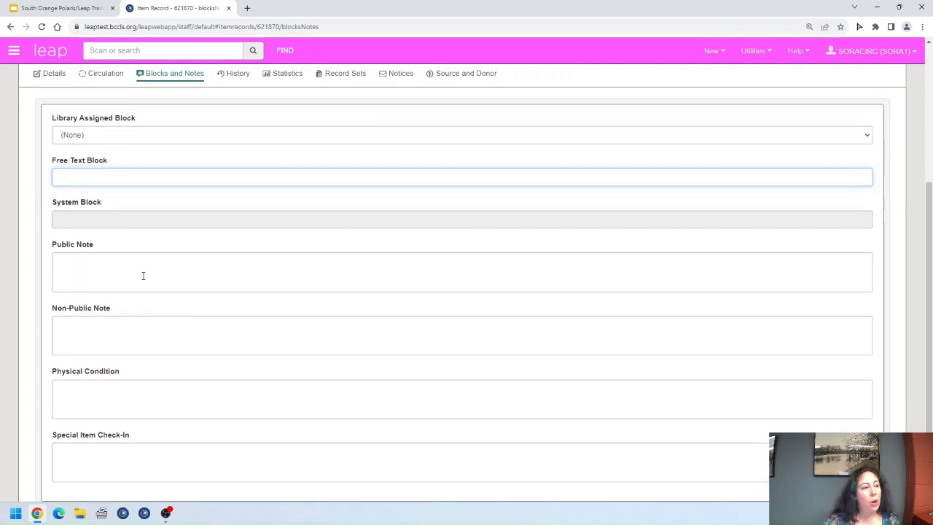
scroll(137, 273, down, 1)
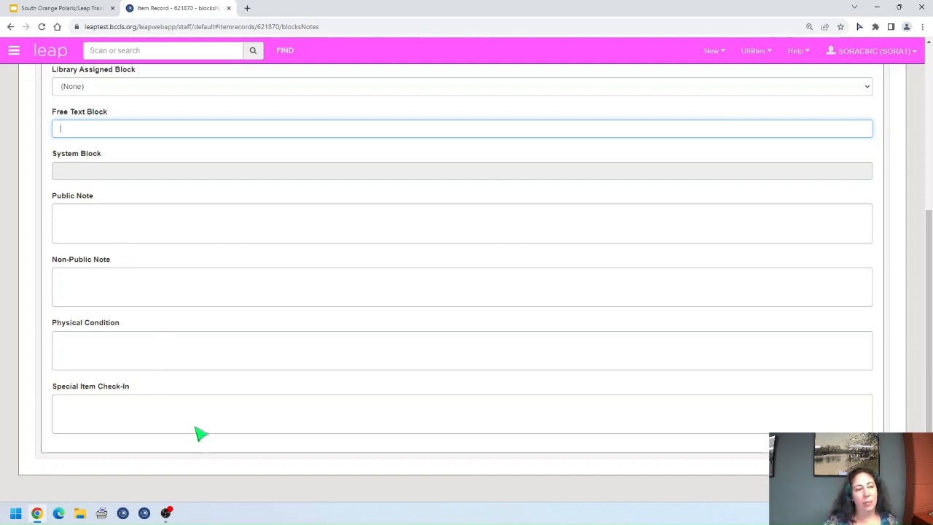
click(88, 280)
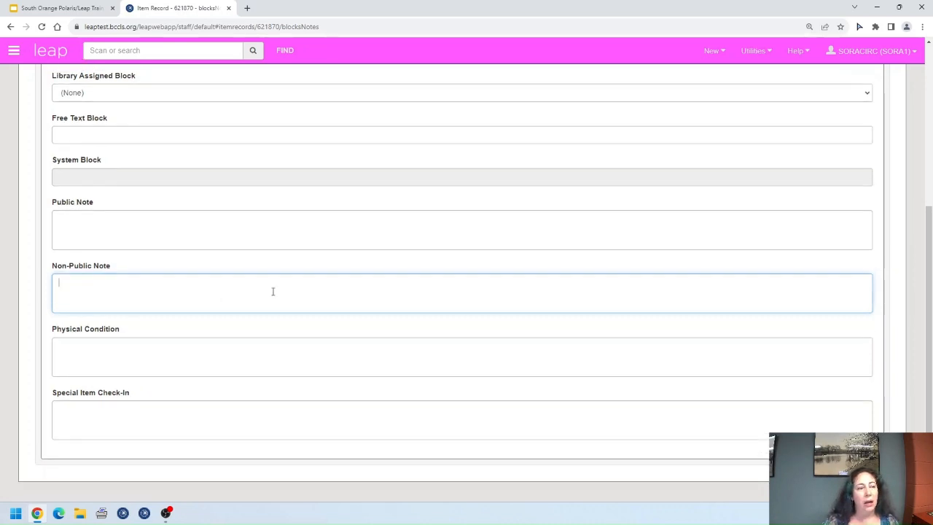
scroll(269, 289, up, 4)
Step: Check the item's History, then open bib record 220110 and list its copies by branch
click(234, 319)
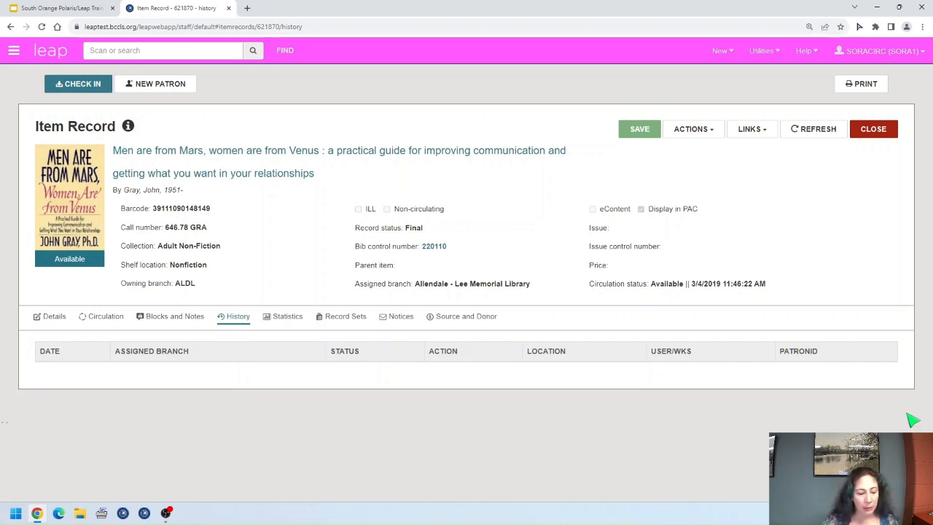
click(437, 248)
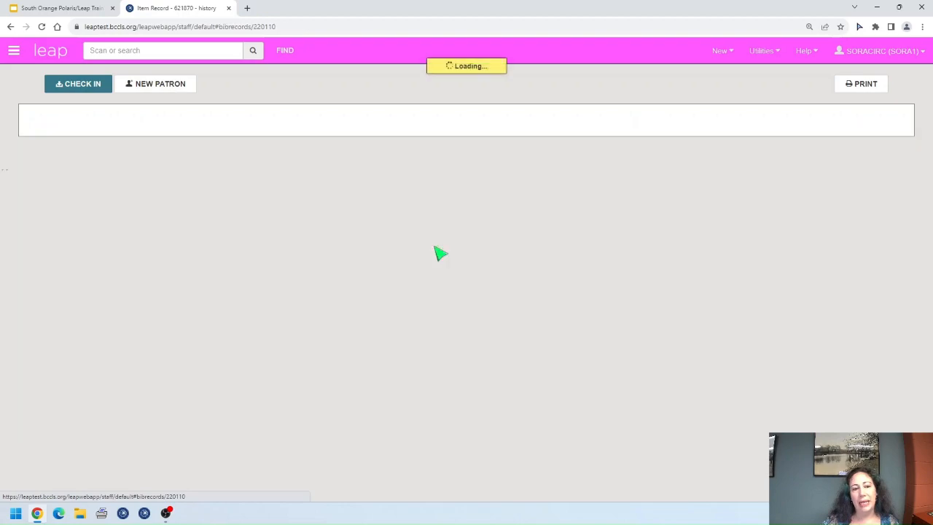
click(100, 314)
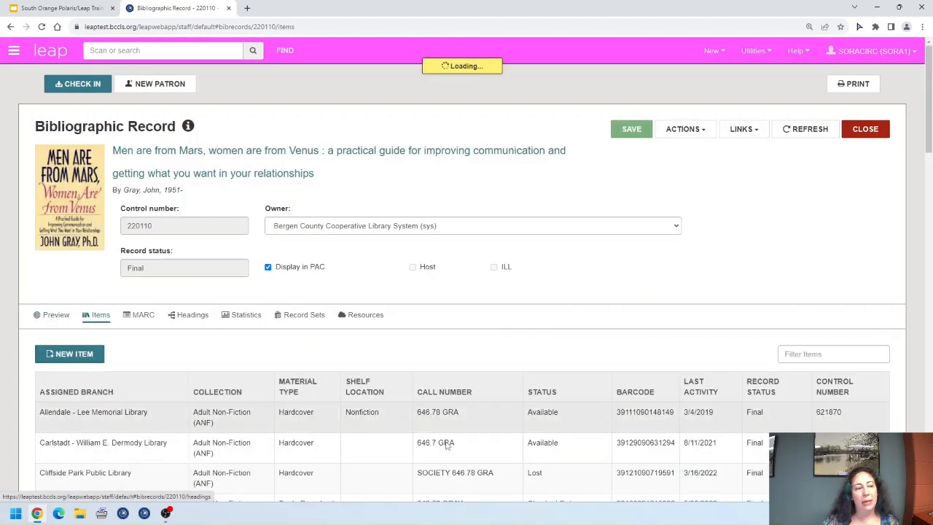
scroll(418, 386, down, 1)
scroll(411, 337, down, 15)
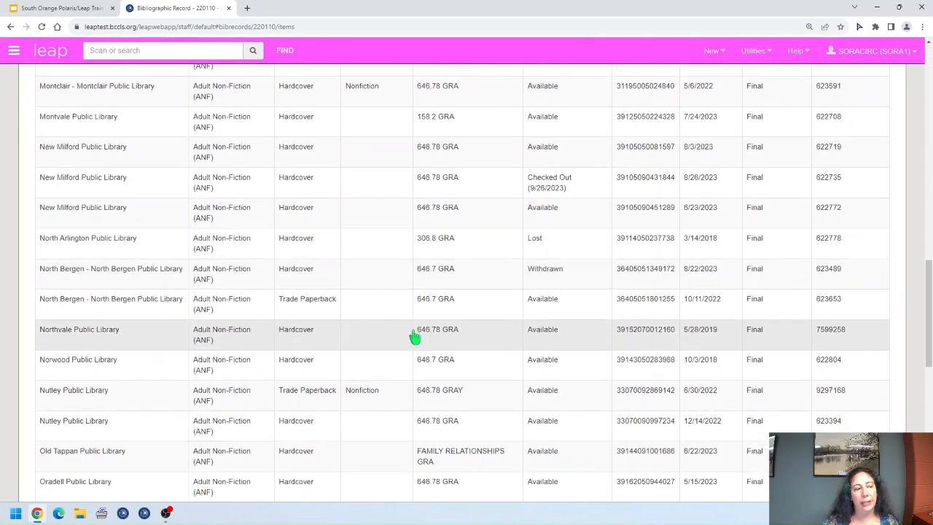
scroll(413, 336, down, 2)
Step: Open the Park Ridge Public Library copy and scroll its circulation History back to 9/19/2022
click(533, 271)
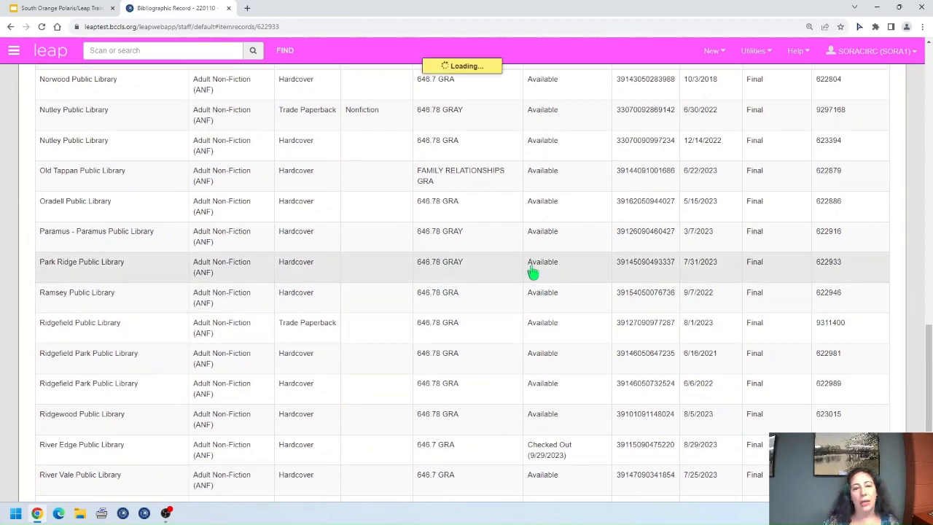
click(235, 323)
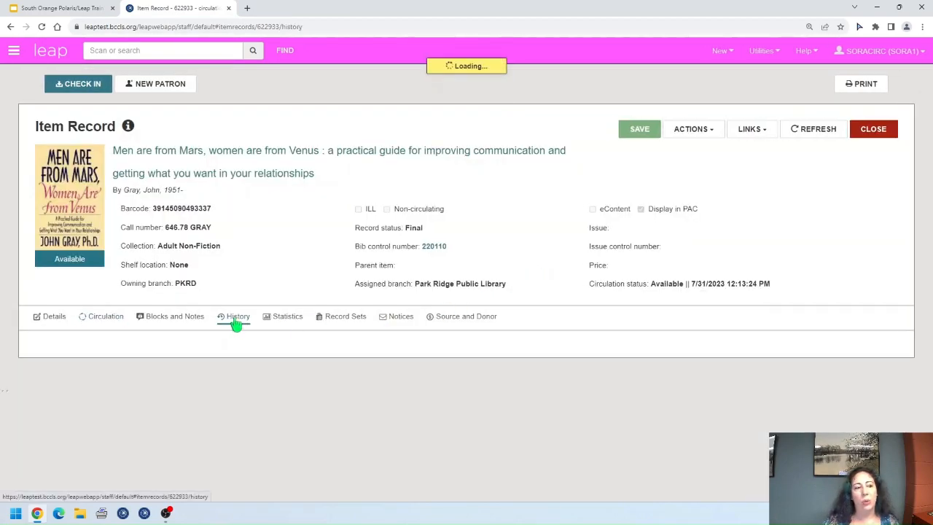
scroll(573, 352, down, 5)
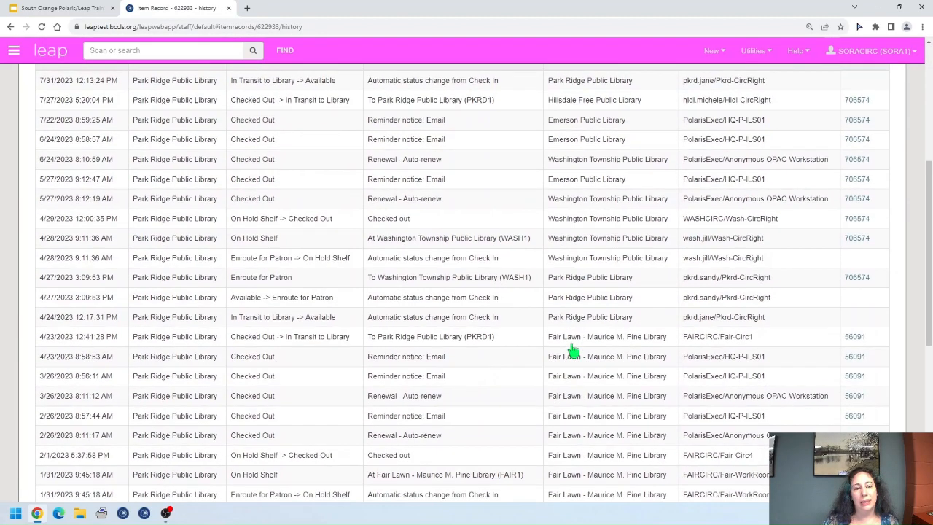
scroll(572, 352, down, 4)
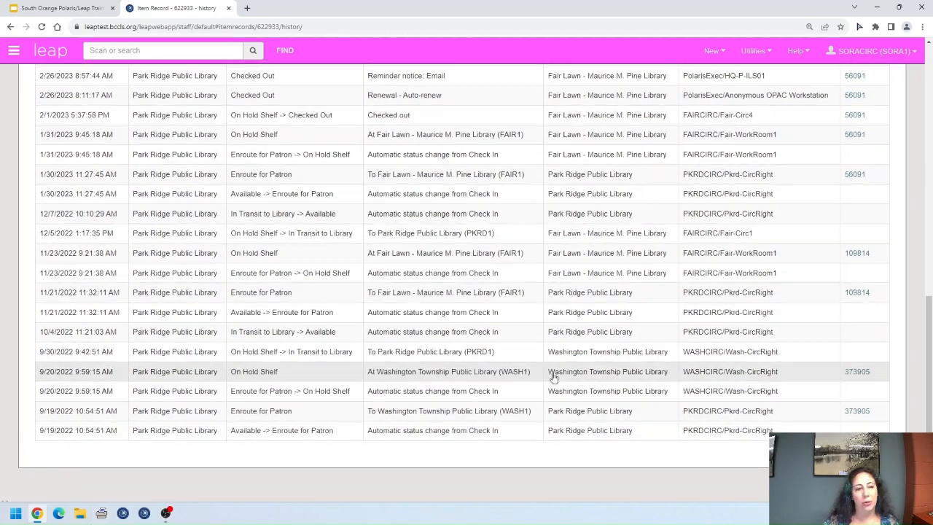
scroll(546, 387, up, 3)
scroll(554, 374, up, 3)
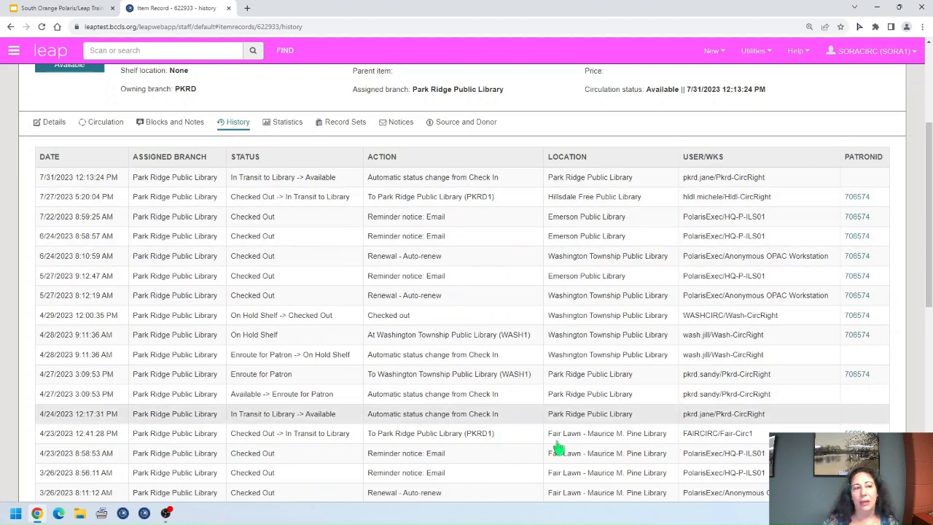
scroll(918, 302, up, 3)
Step: Switch to the Allendale - Lee Memorial copy and view its Statistics, then its Record Sets
click(865, 129)
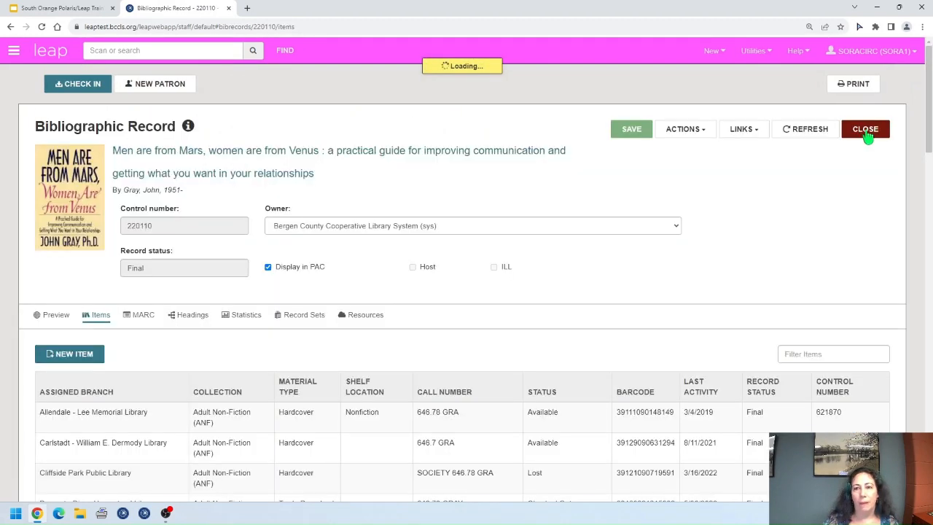
click(864, 130)
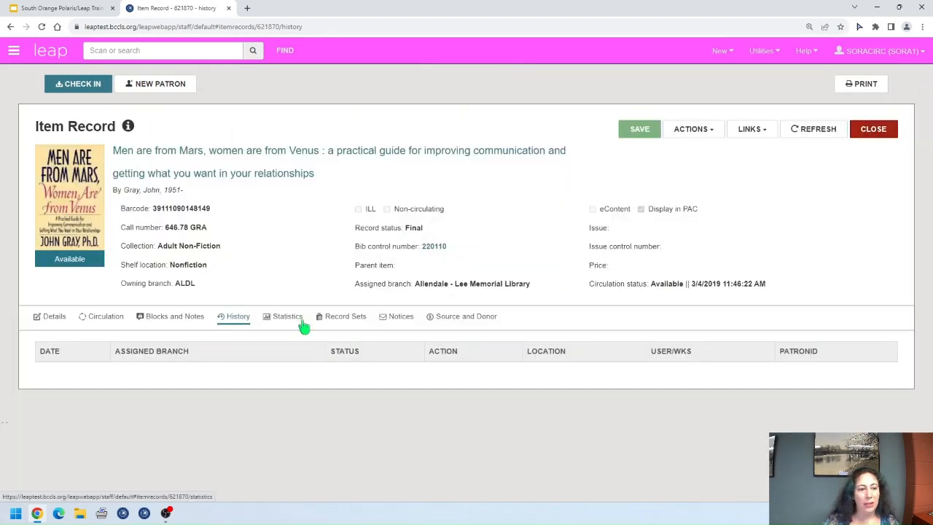
click(276, 326)
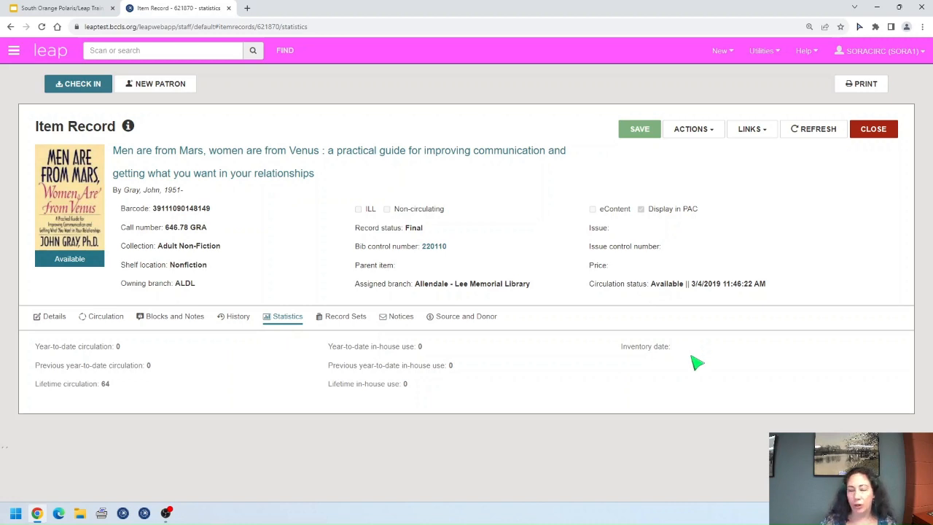
click(349, 323)
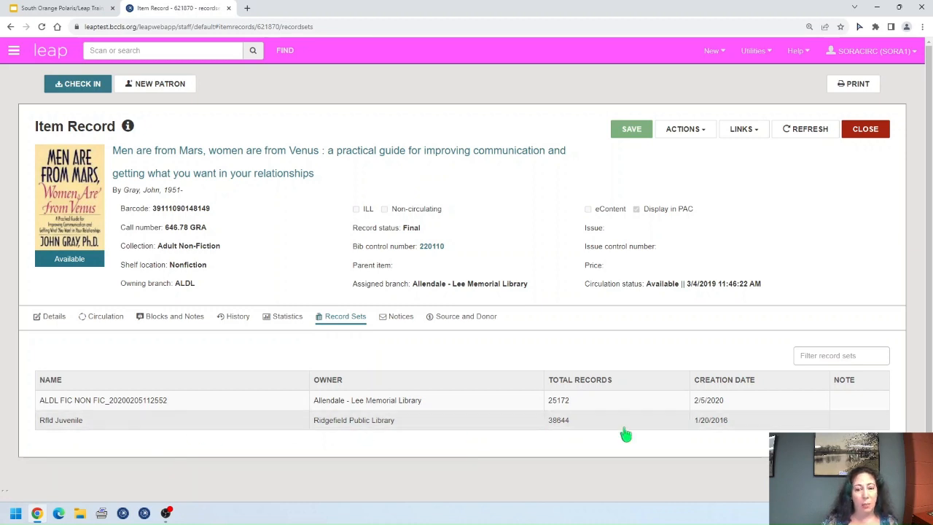
Step: View the Allendale copy's blank Notices, then its Source and Donor details
click(402, 321)
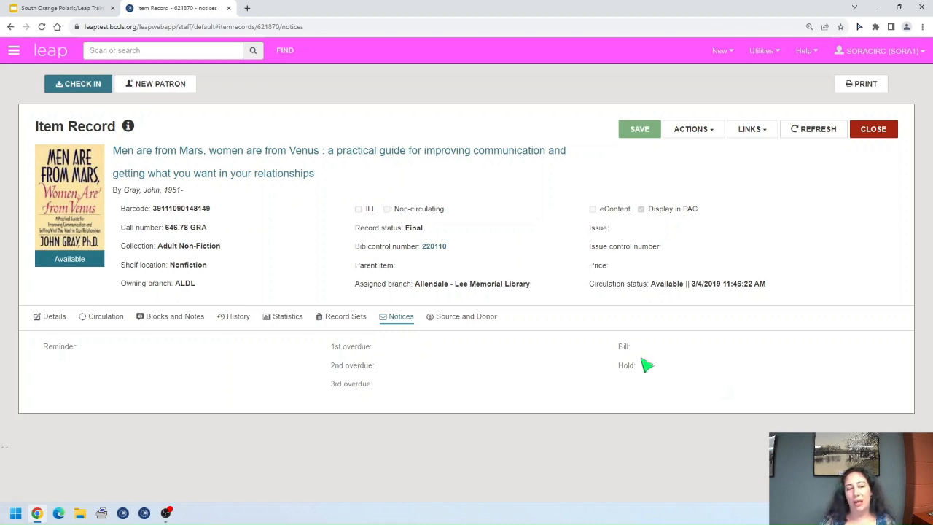
click(464, 318)
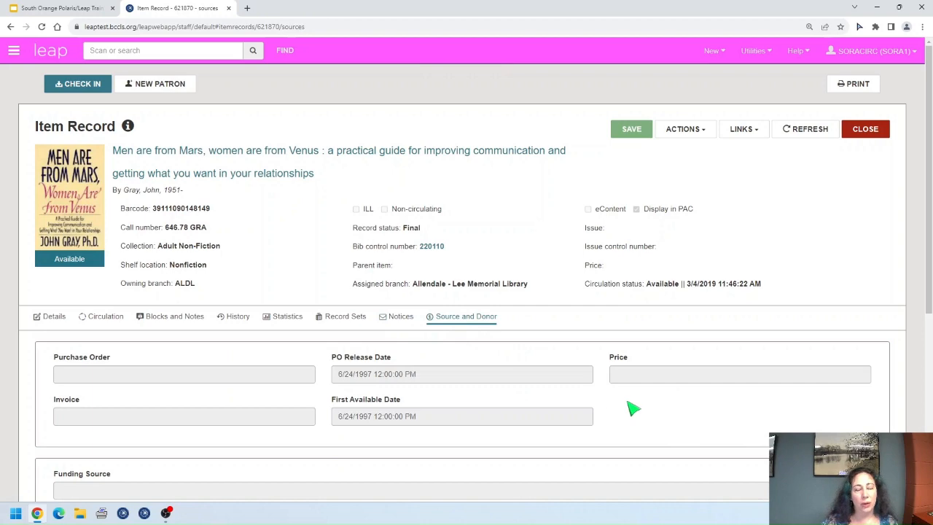
Step: Review the Source and Donor fields dated 6/24/1997, then open the item's Actions list
scroll(628, 403, down, 4)
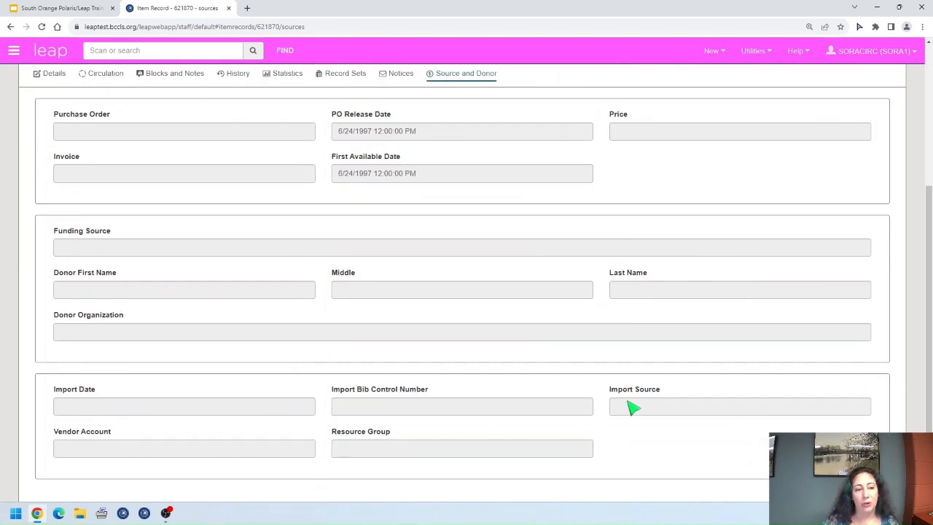
scroll(628, 403, up, 2)
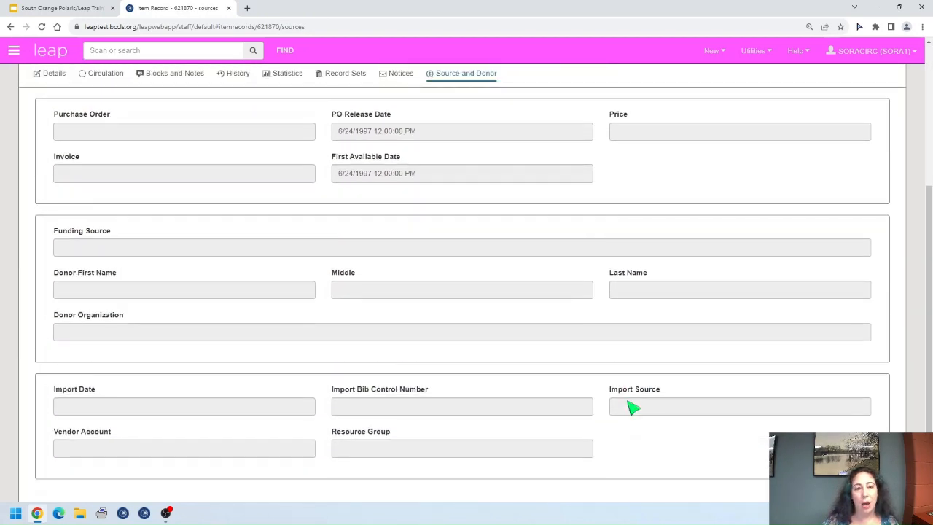
scroll(632, 409, up, 1)
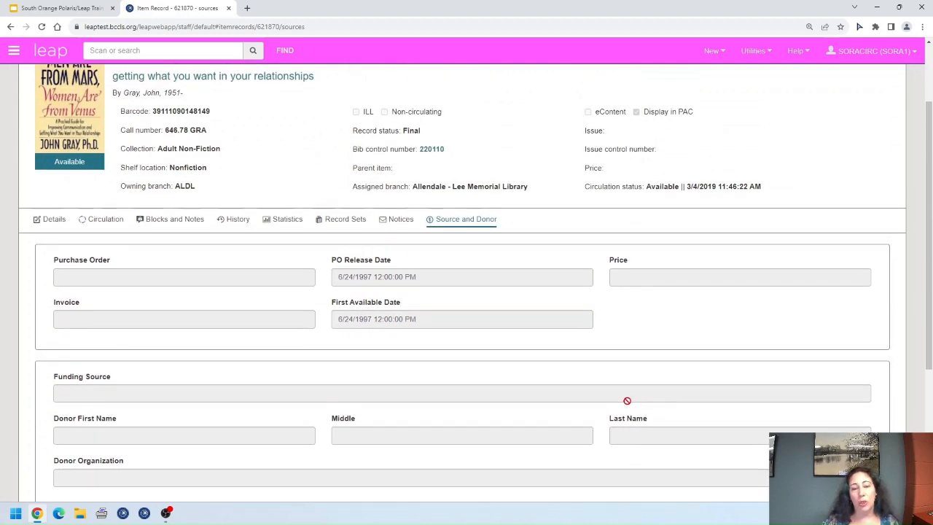
scroll(627, 400, up, 1)
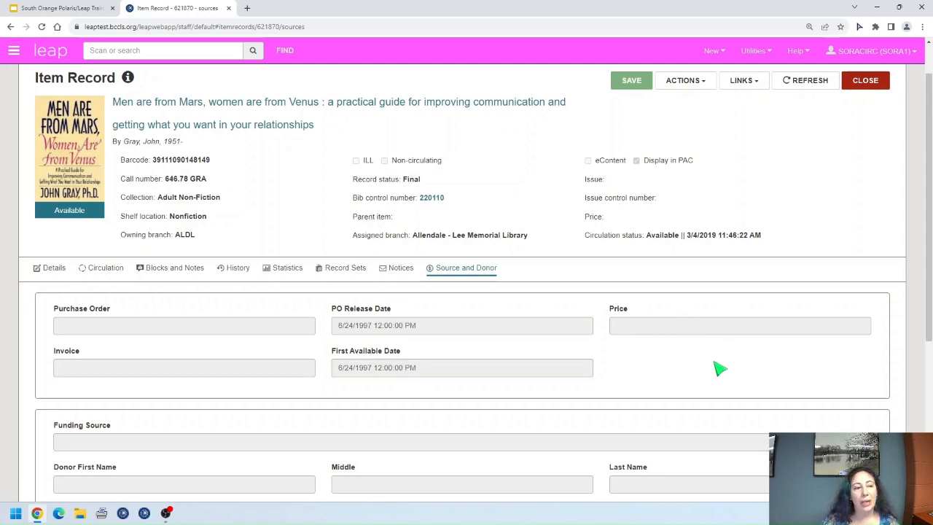
scroll(719, 368, up, 1)
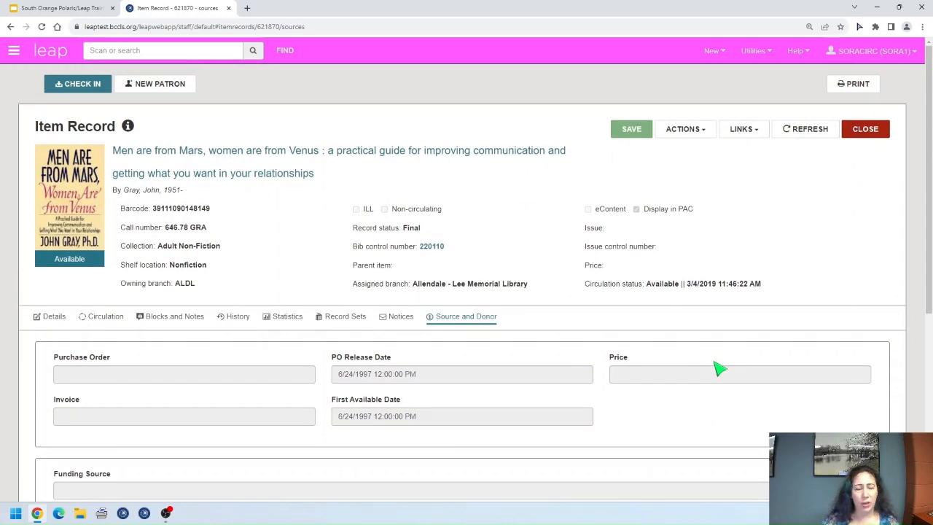
scroll(719, 368, down, 5)
scroll(719, 368, up, 3)
scroll(719, 368, up, 1)
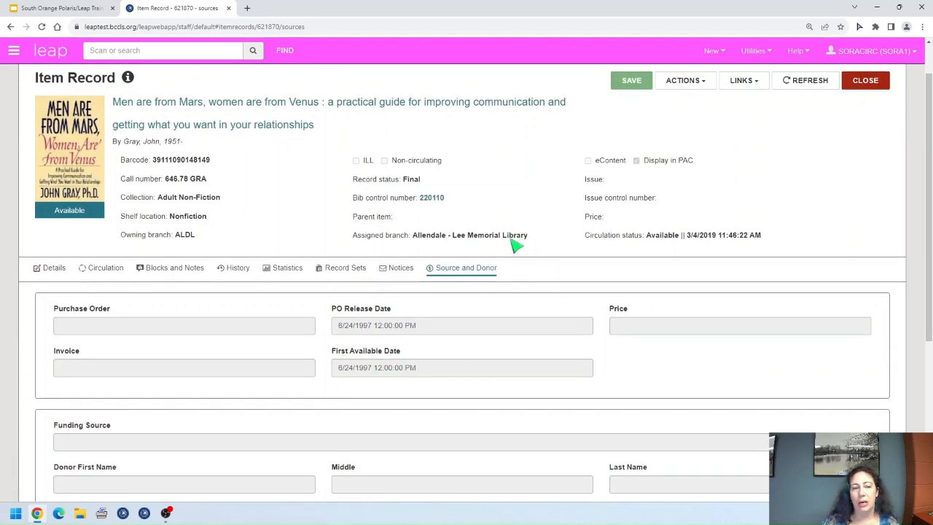
scroll(762, 397, up, 1)
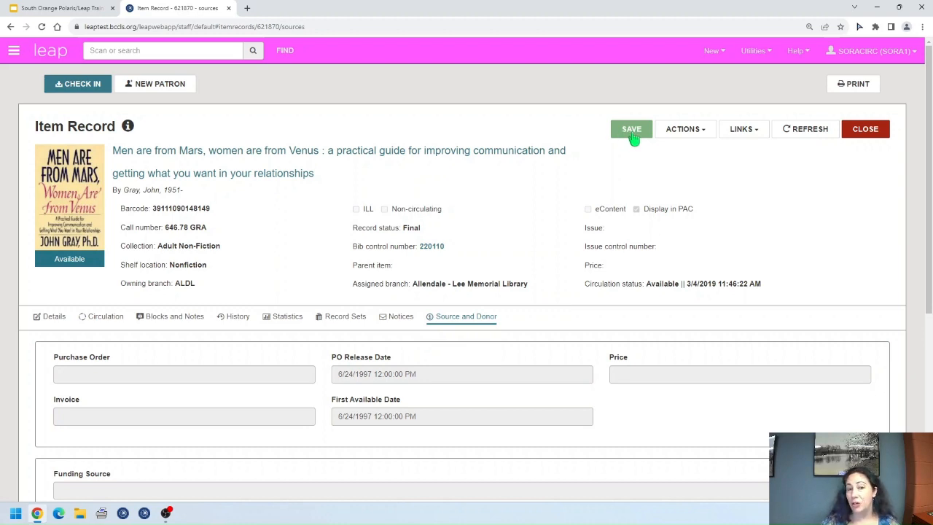
click(701, 131)
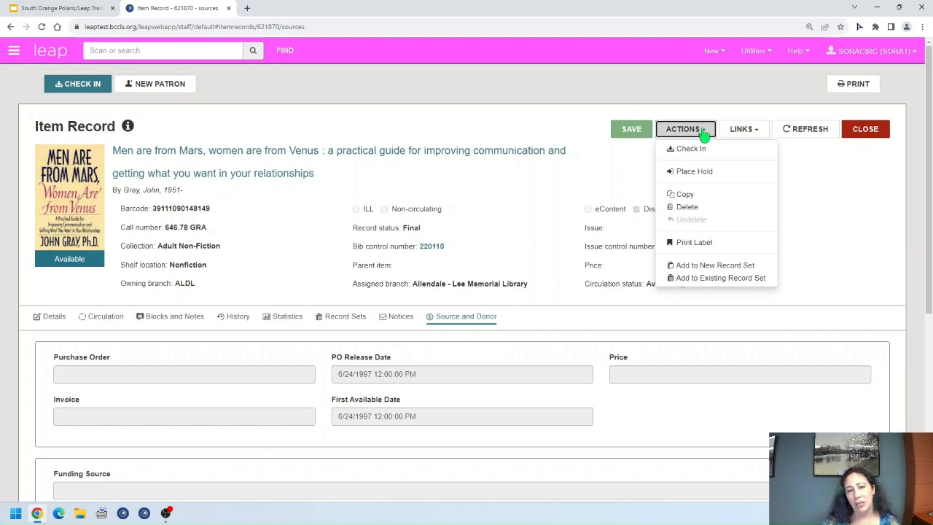
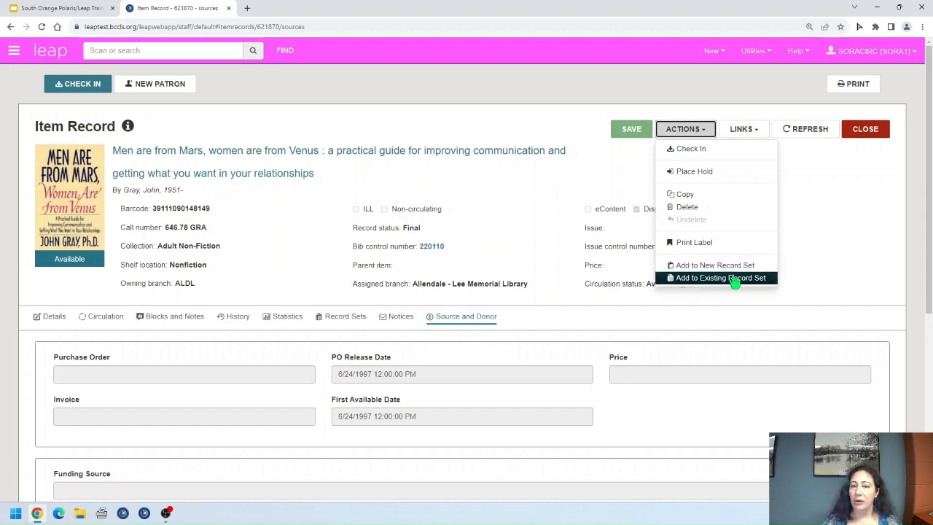
Step: Reload and close the Leap item record, then minimize Chrome to reach the desktop
click(750, 131)
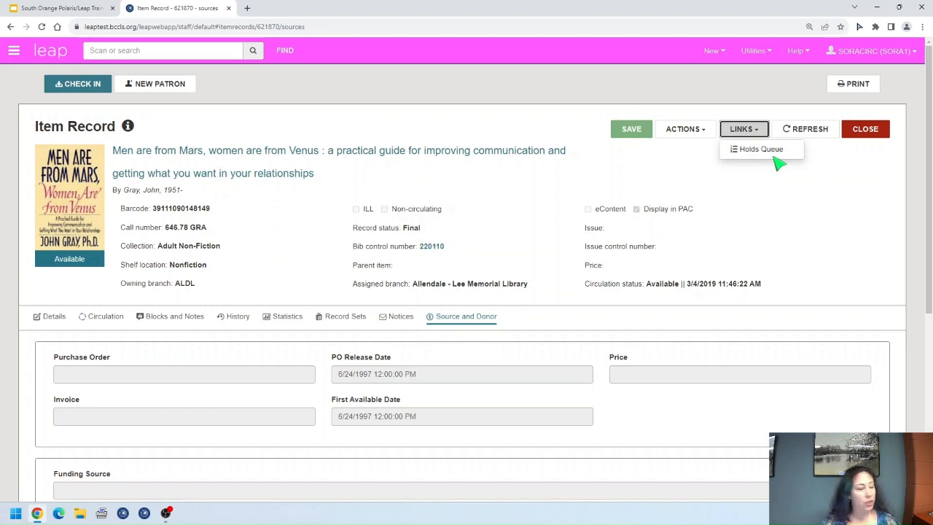
click(805, 134)
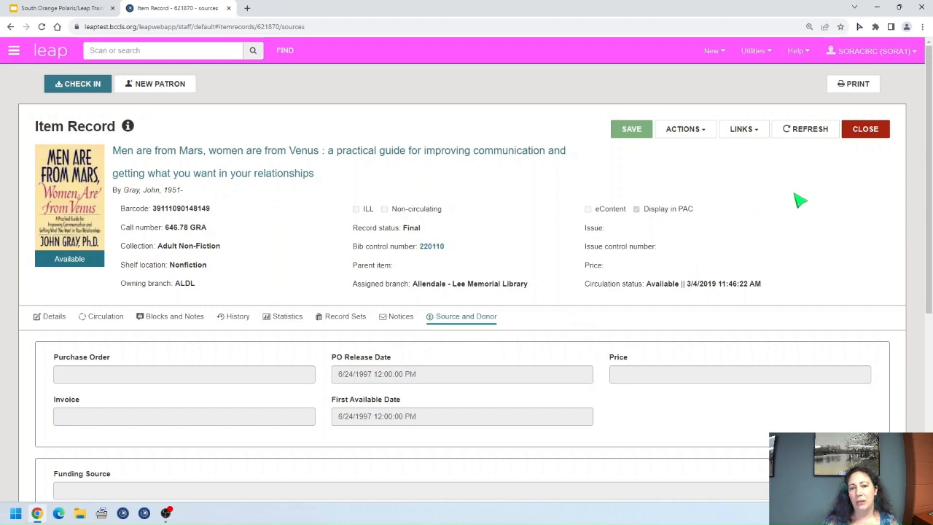
click(879, 138)
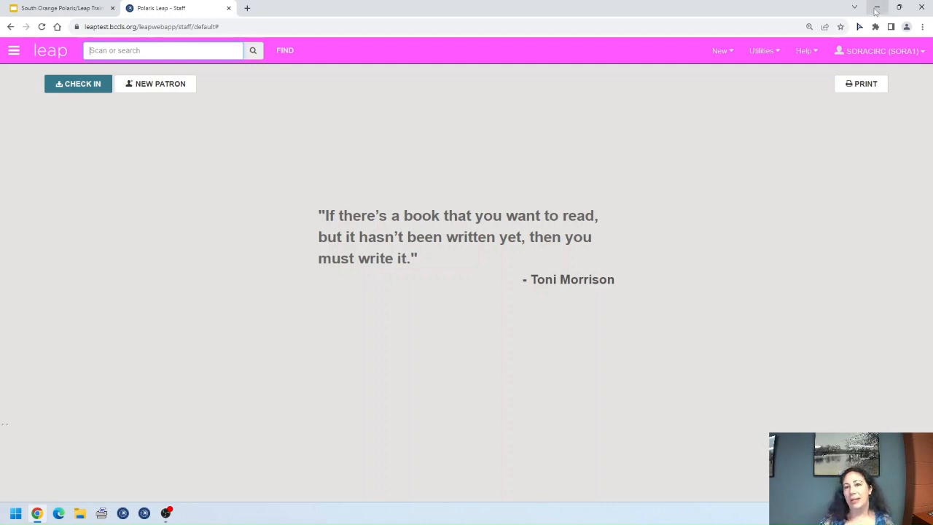
click(875, 9)
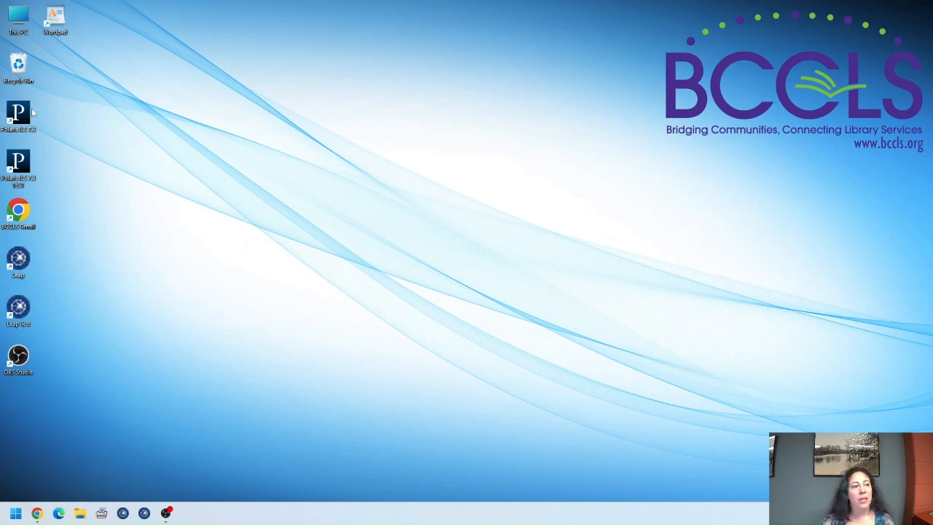
Step: Launch the Polaris ILS test client, dismiss the alert, log on with the staff password, and shift the window right
double_click(25, 164)
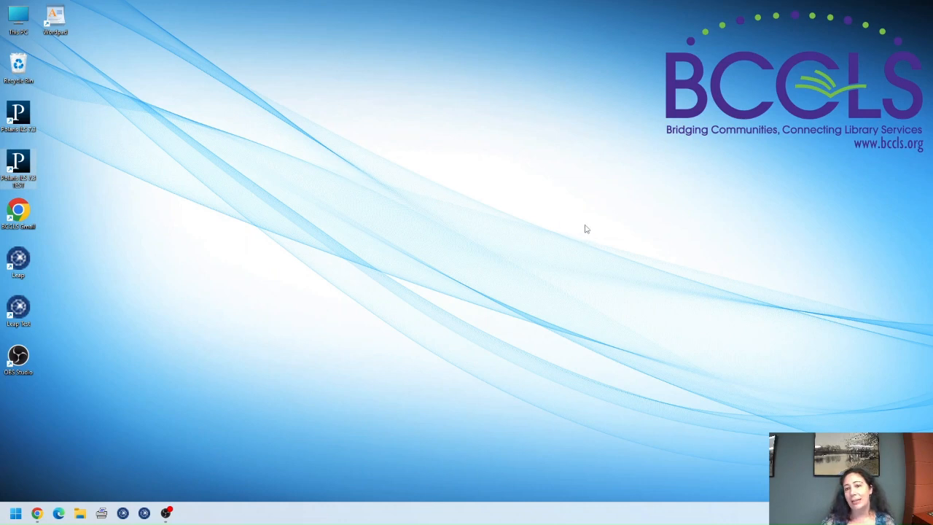
click(524, 287)
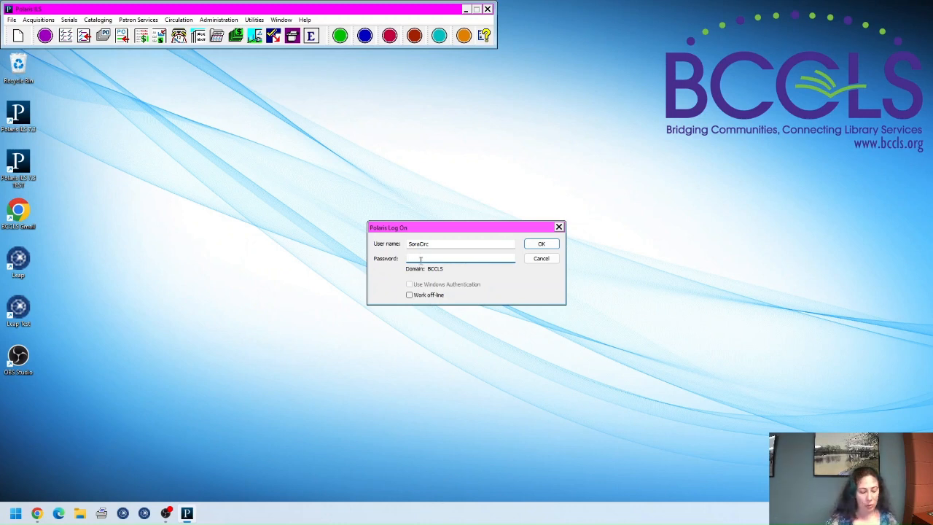
text(p)
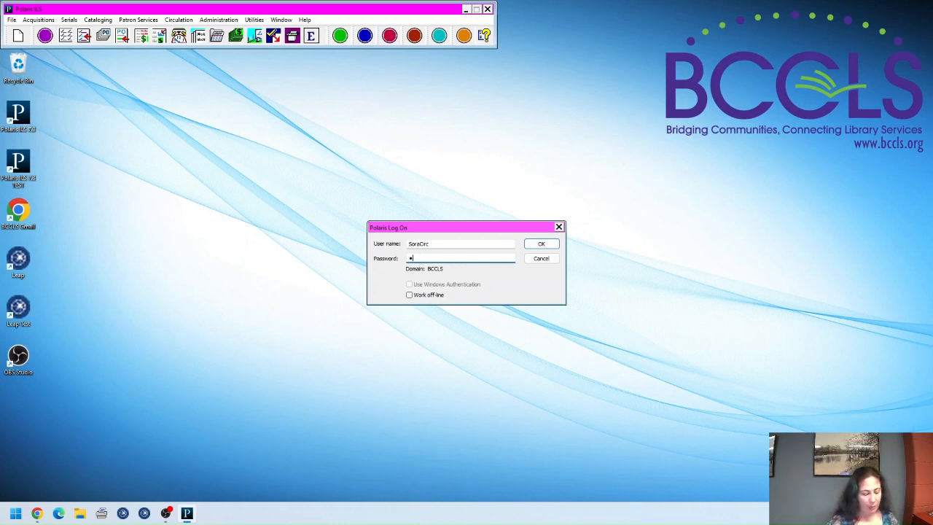
text(ass)
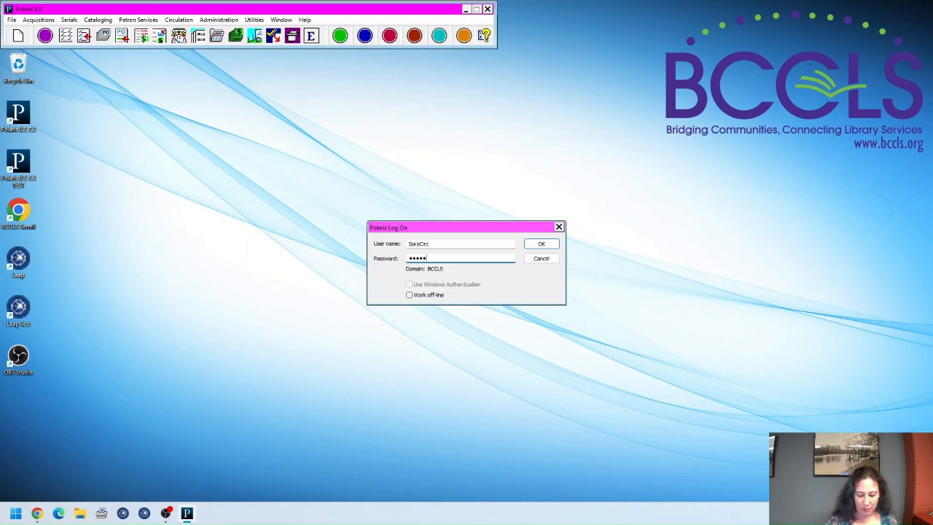
text(word123)
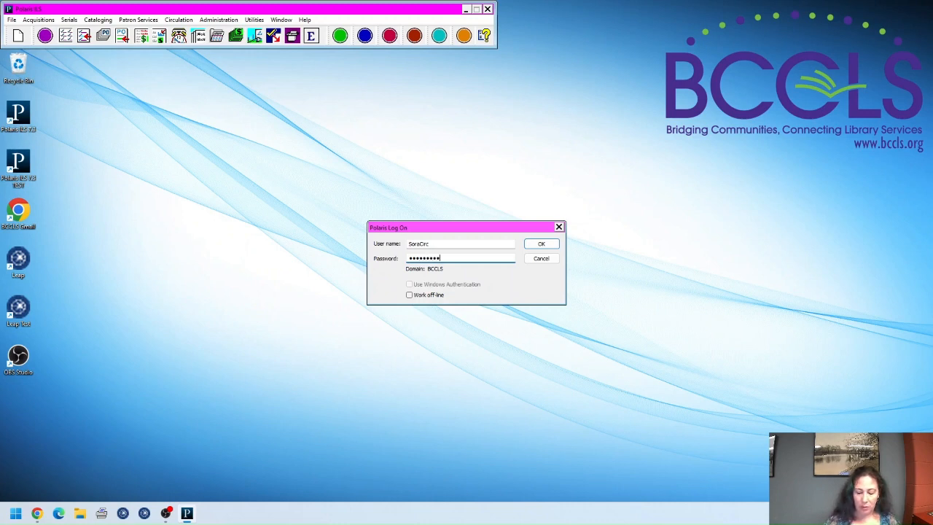
key(Return)
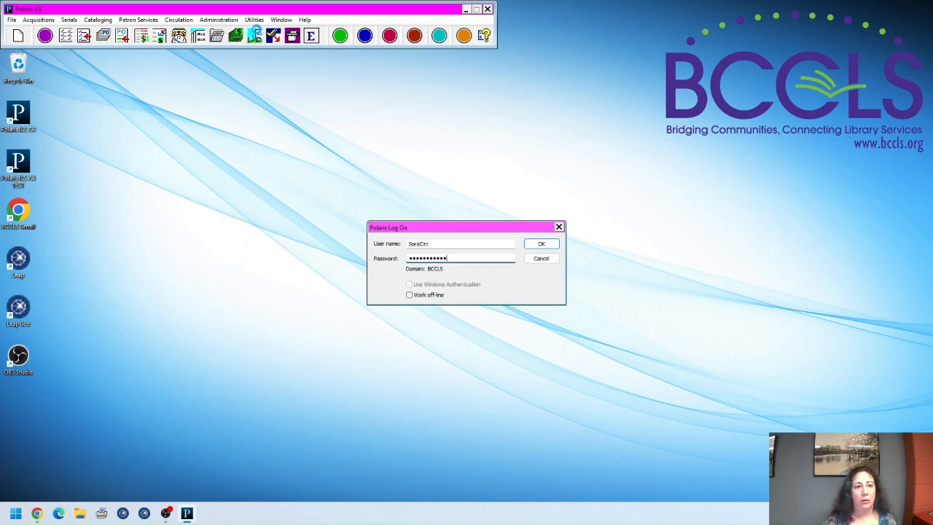
drag(232, 11, 388, 12)
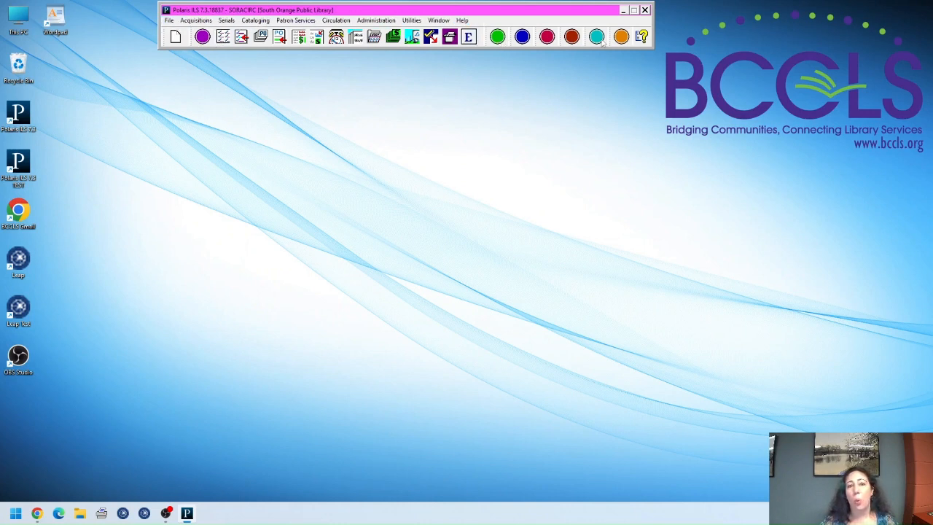
Step: Switch to the Cataloging tools and open the Item Records find tool
click(522, 37)
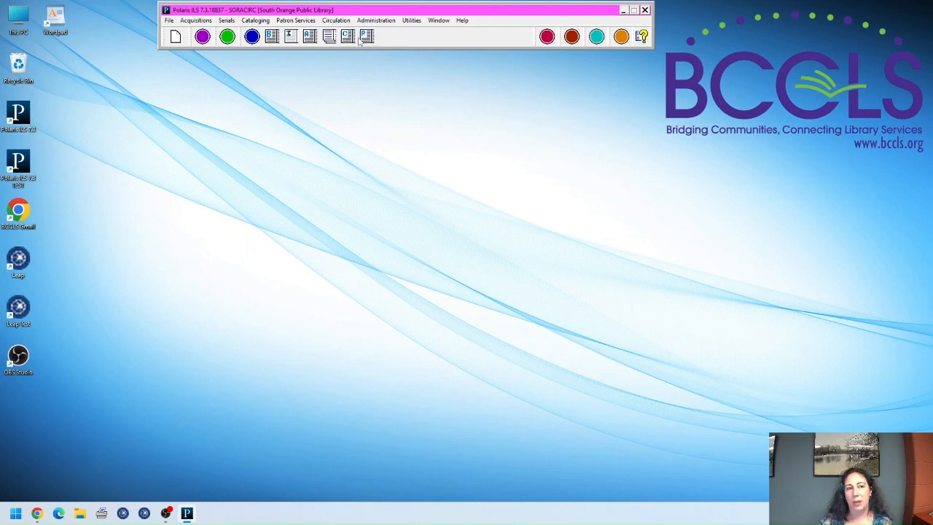
click(290, 38)
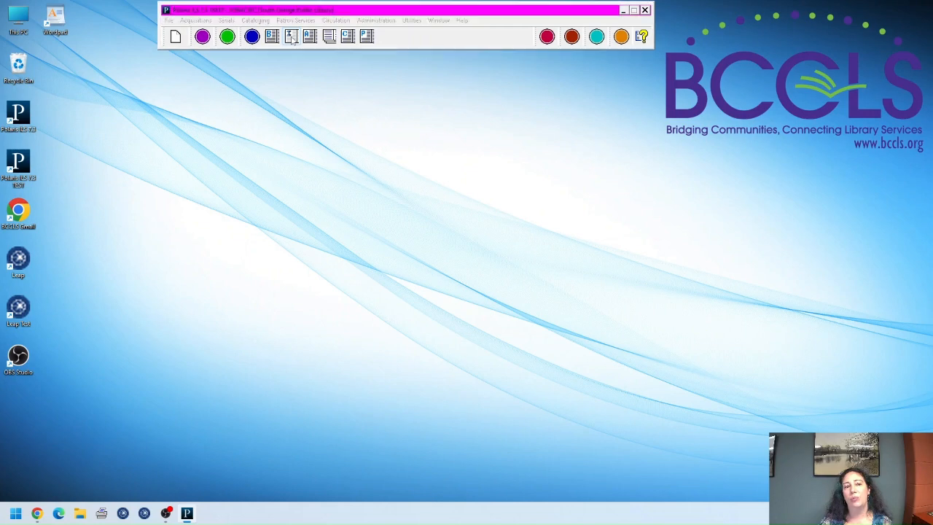
drag(292, 29, 519, 99)
Step: Search Item Templates for * (no records returned), then close the find tool
click(385, 140)
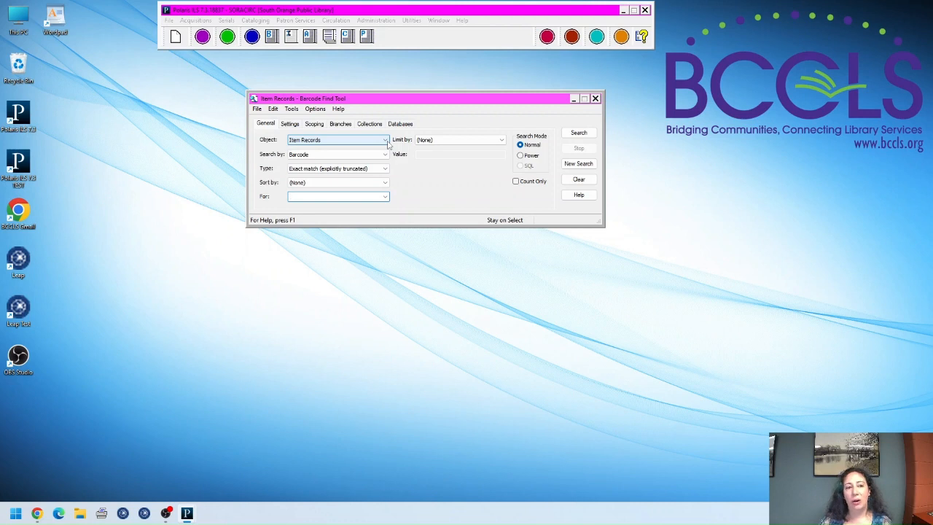
click(385, 141)
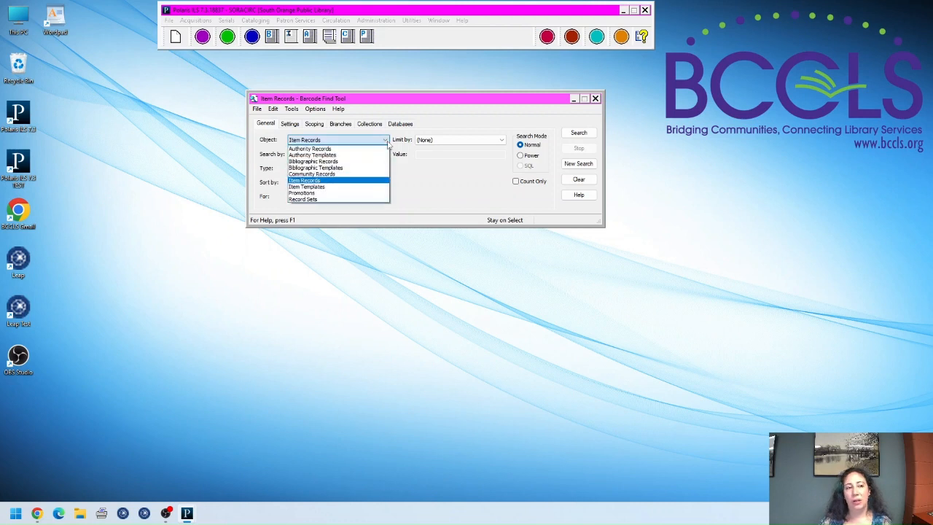
click(335, 188)
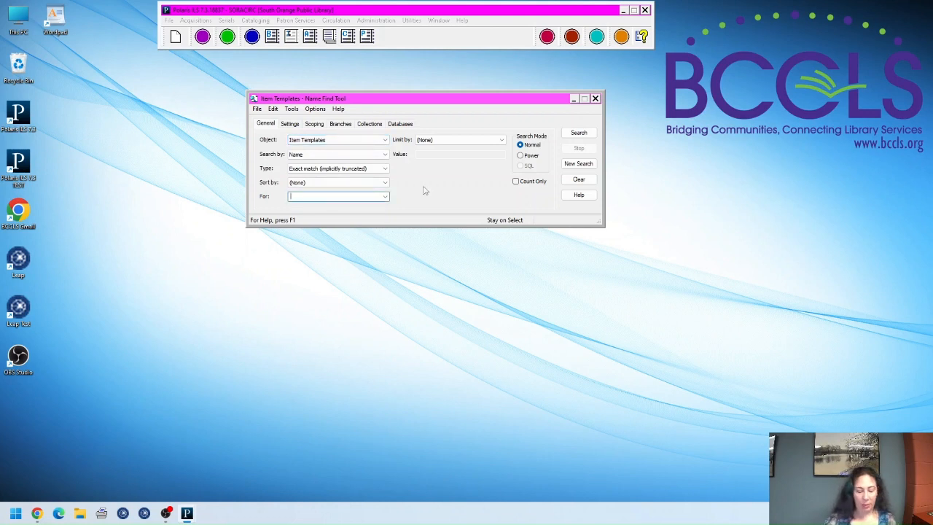
text(*)
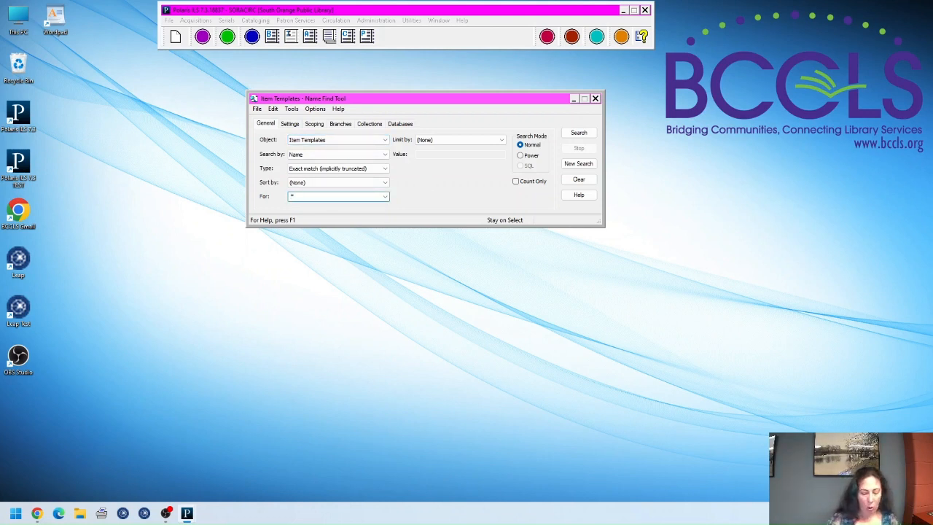
key(Return)
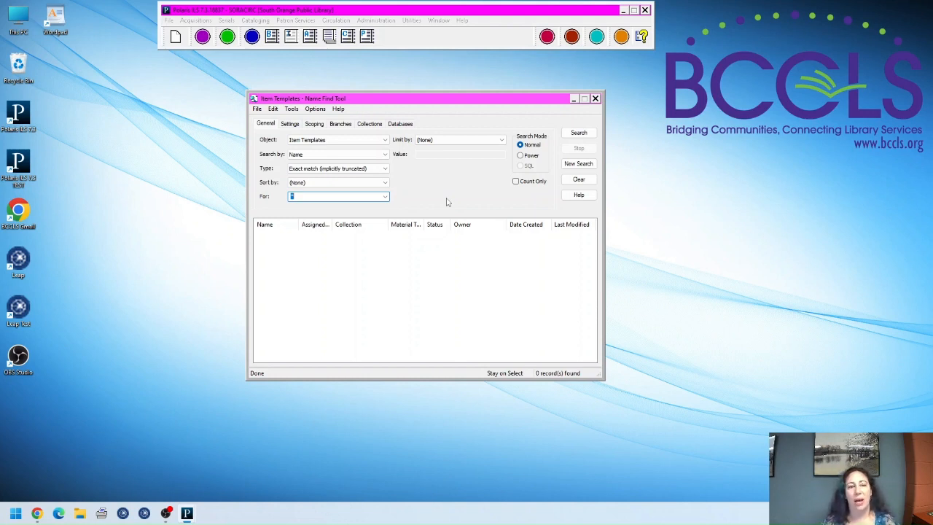
click(595, 99)
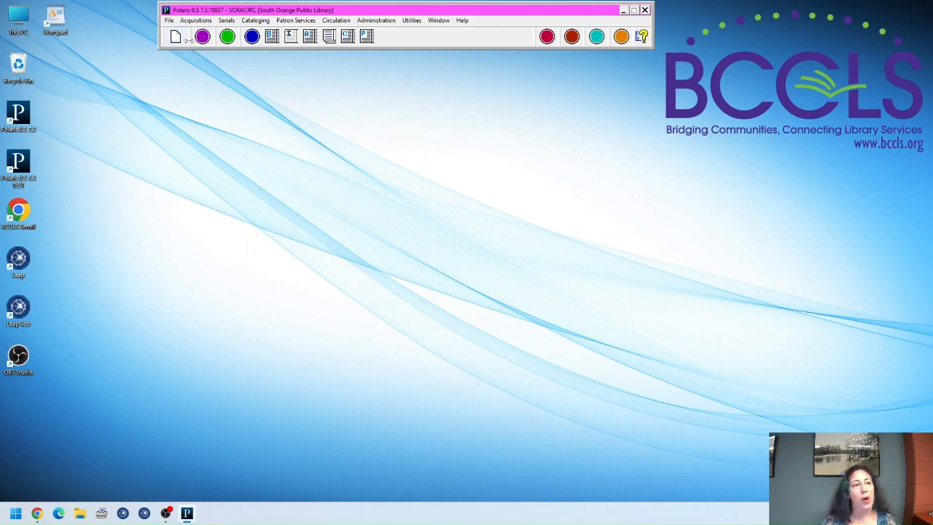
Step: Create a new Item Template object and move its blank workform toward the screen centre
click(175, 38)
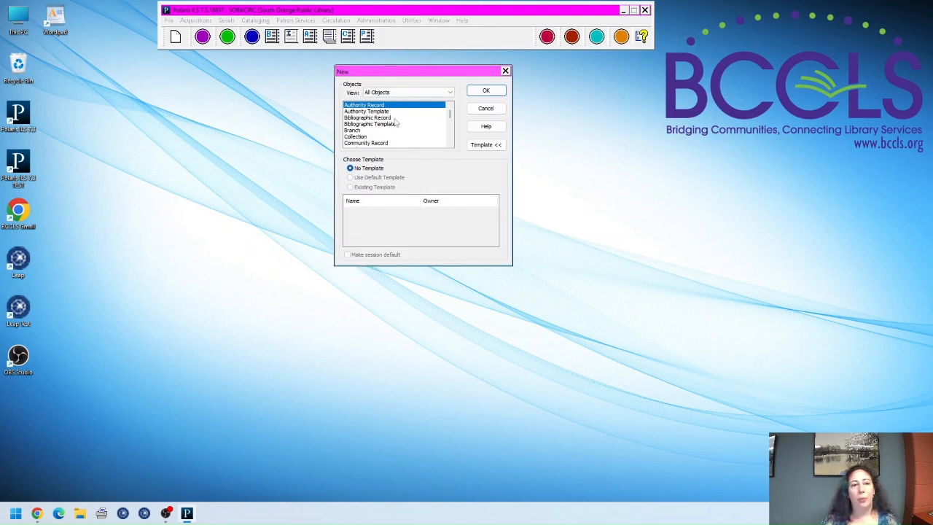
scroll(393, 118, down, 4)
scroll(394, 122, down, 1)
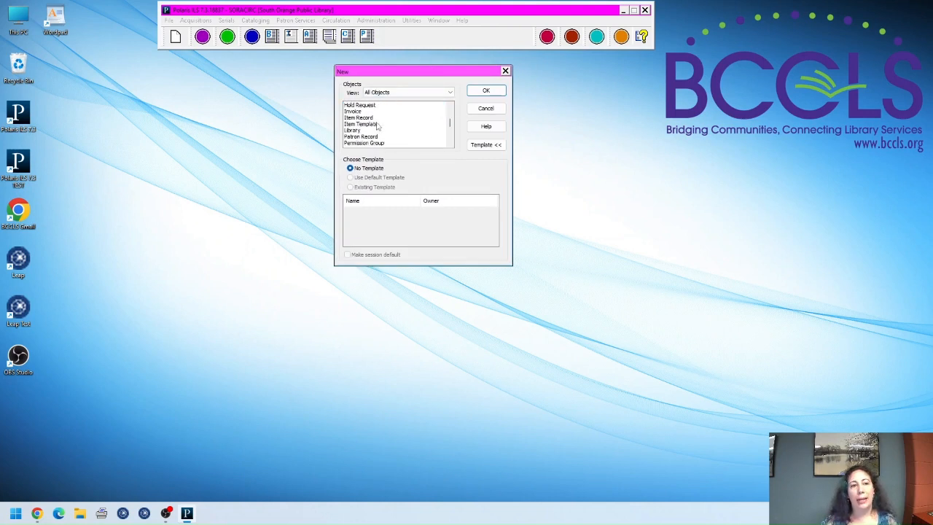
click(374, 125)
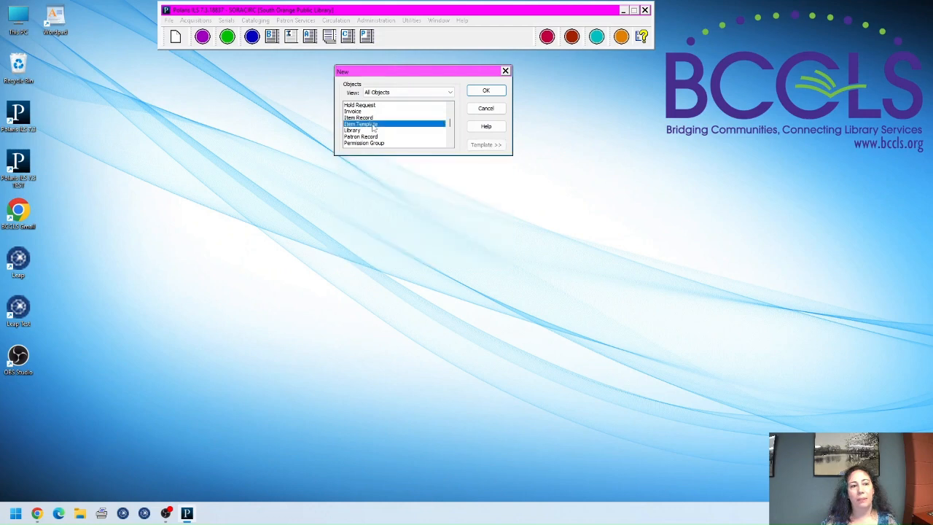
click(488, 92)
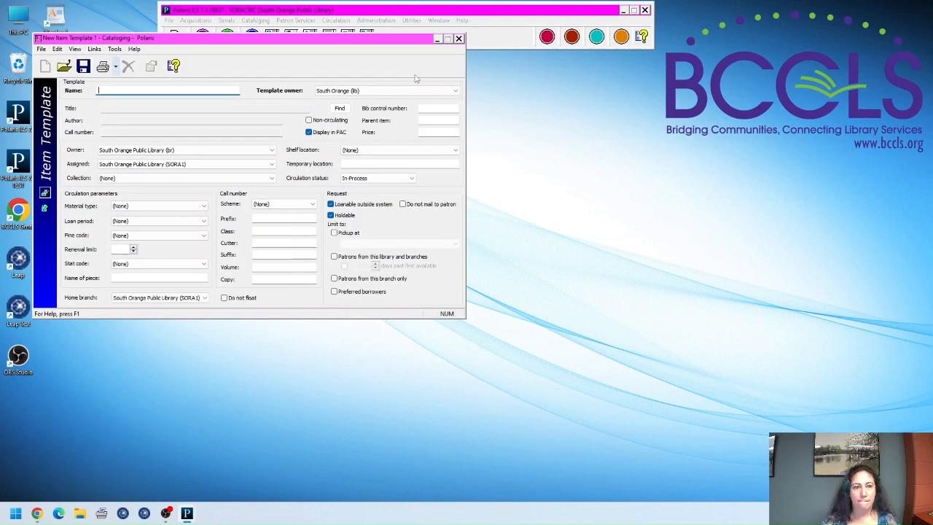
drag(375, 42, 576, 83)
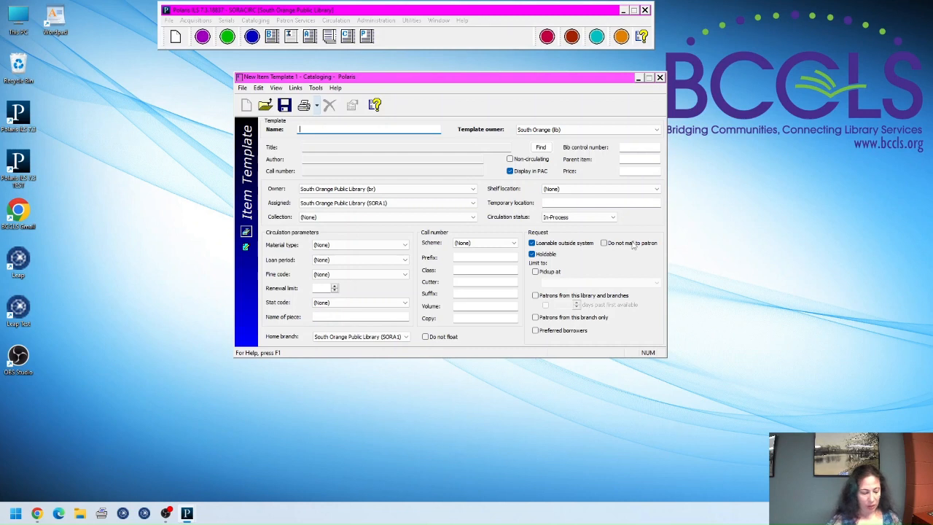
Step: Enter 'SORA Adult Nonfiction New' as the template name, leaving owner South Orange
text(SORA)
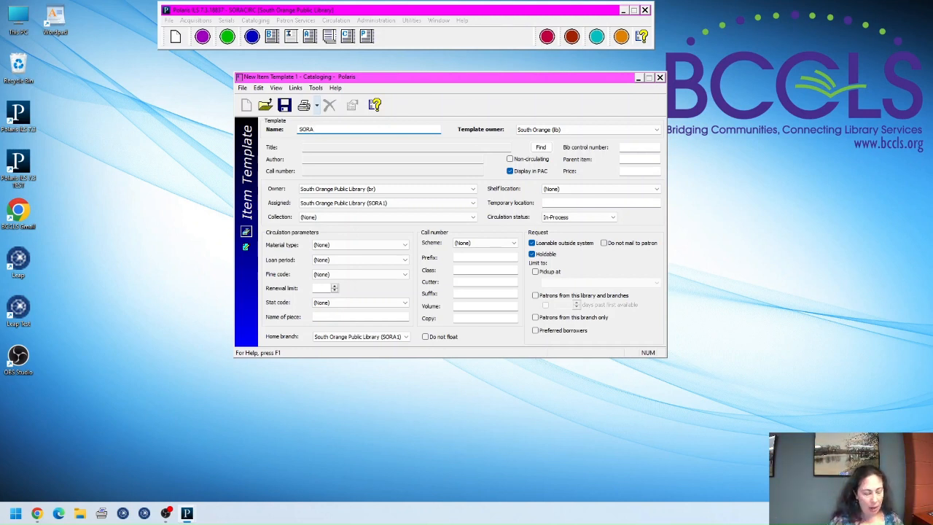
text(dult )
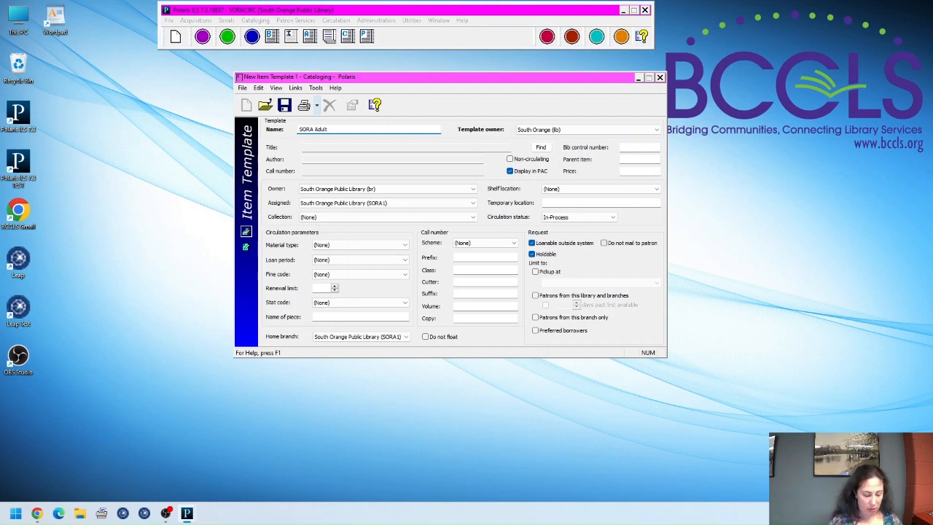
text(Nonfiction New)
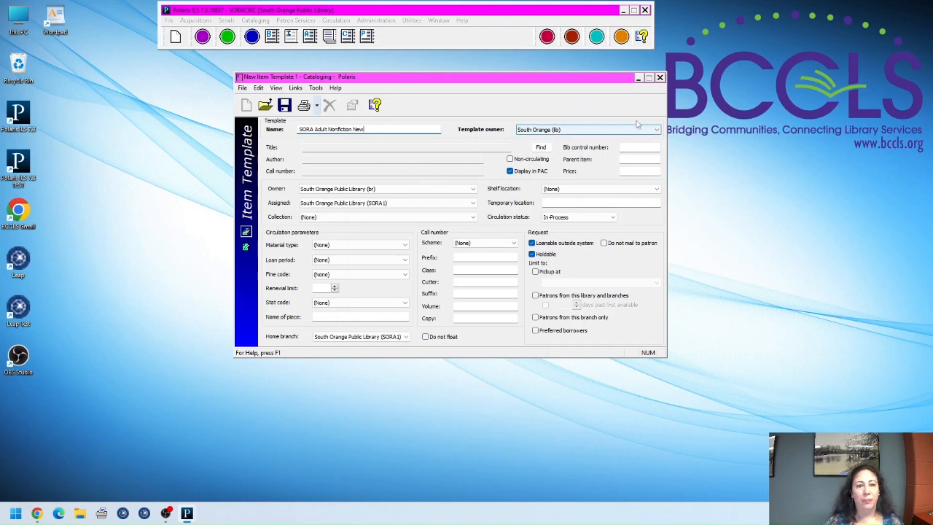
click(592, 133)
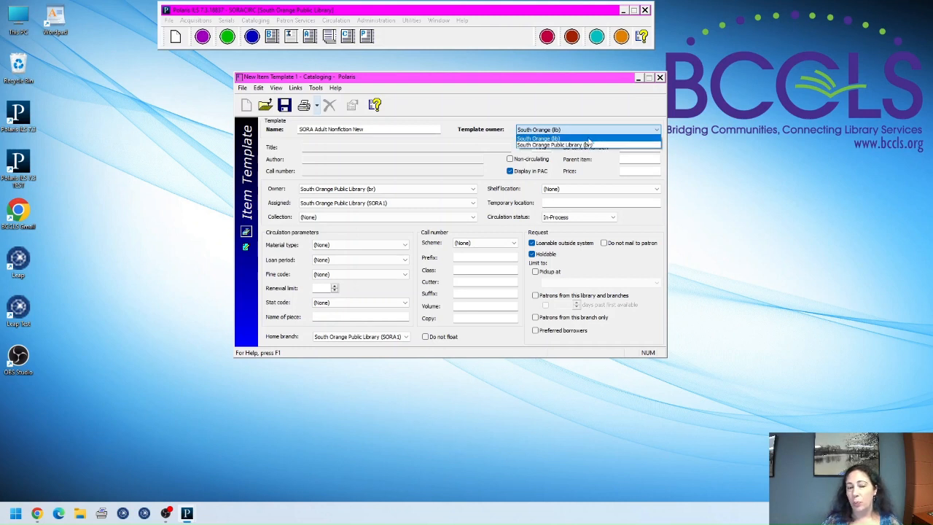
click(587, 138)
click(607, 131)
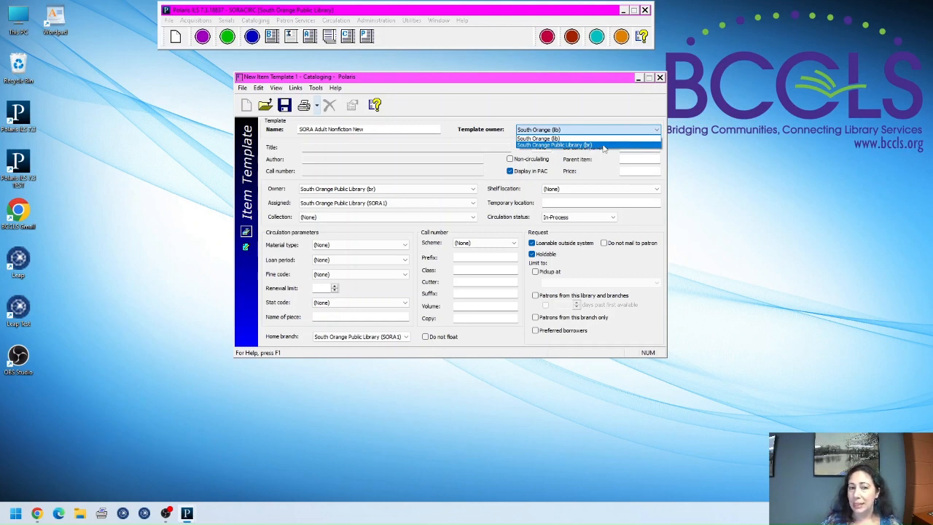
click(597, 136)
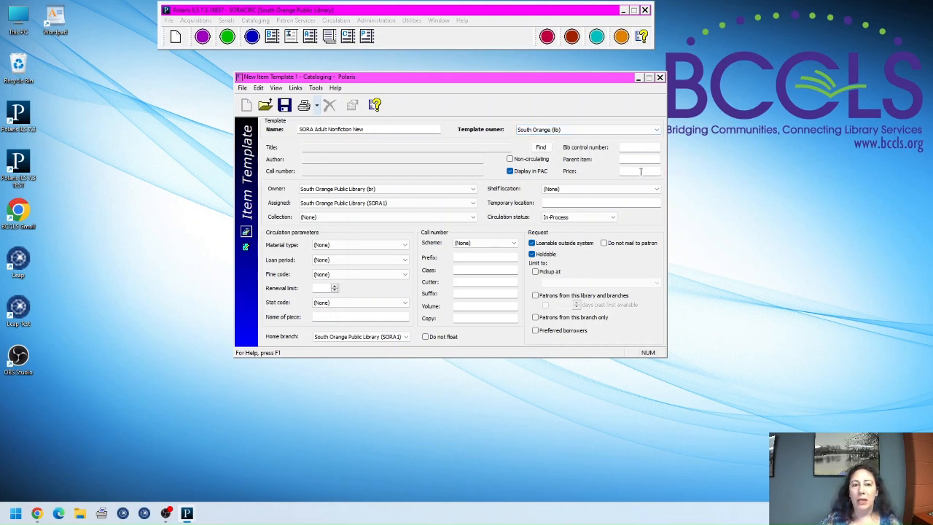
click(640, 171)
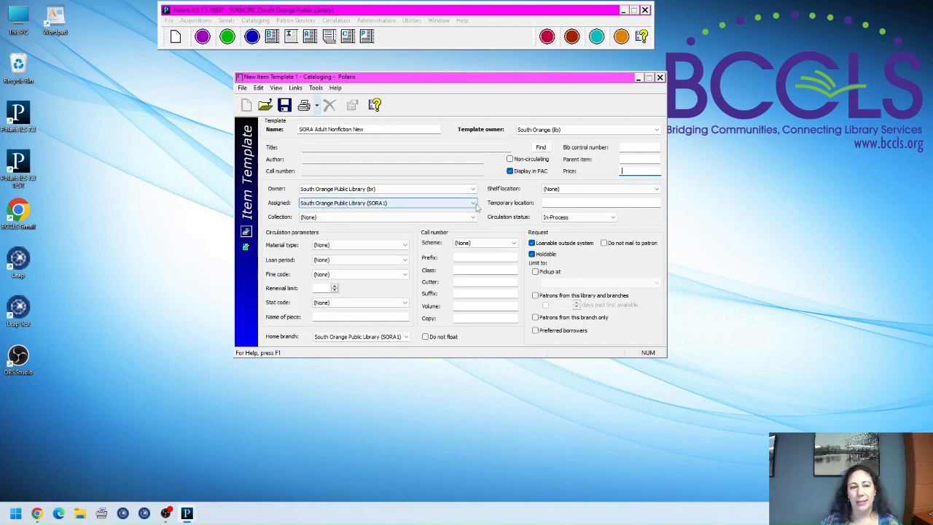
click(474, 203)
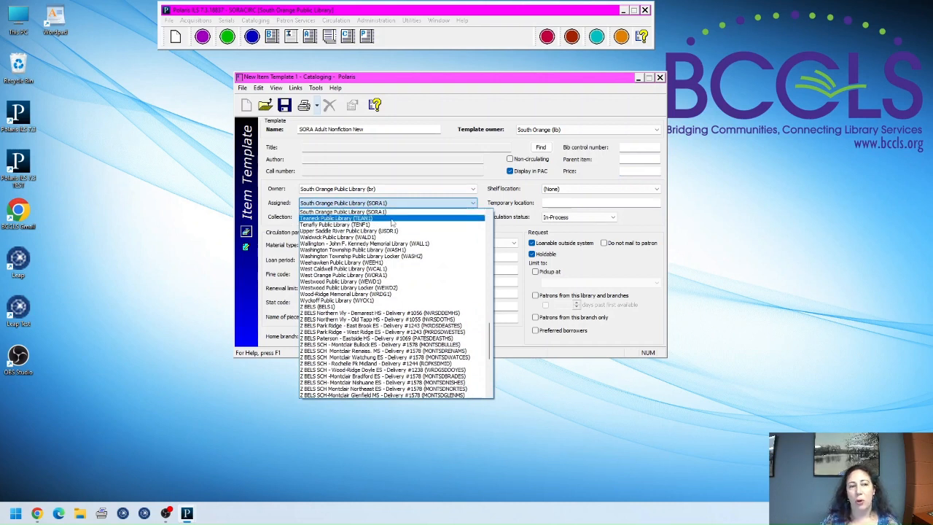
click(467, 206)
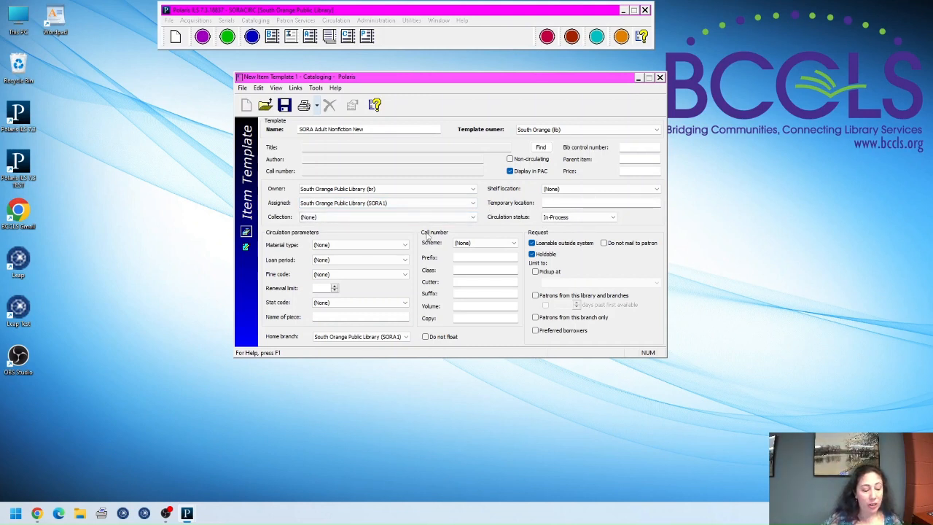
Step: Choose Adult Non-Fiction (ANF) from the template's Collection list
click(328, 217)
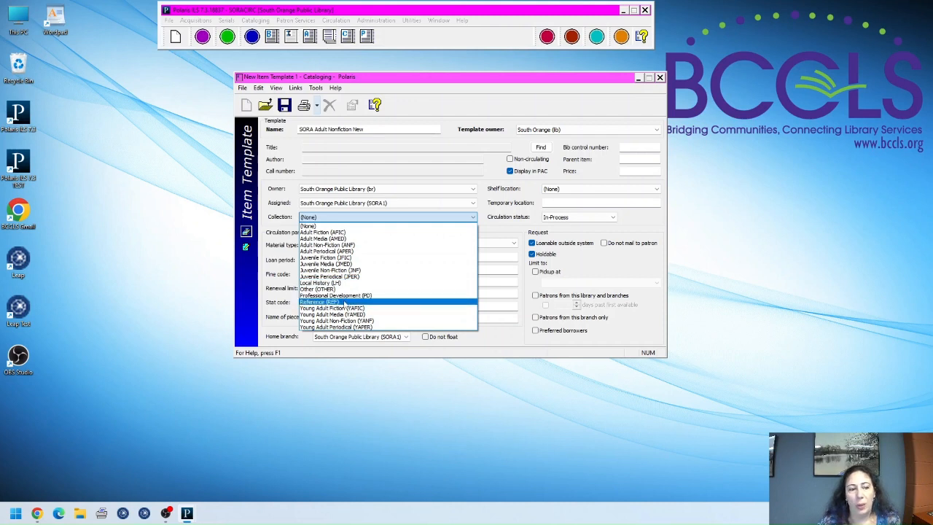
click(378, 248)
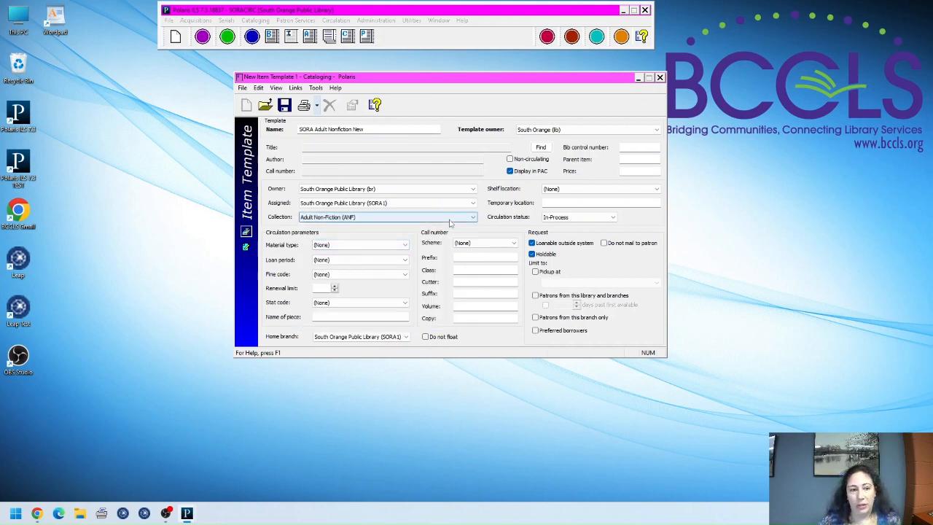
click(574, 190)
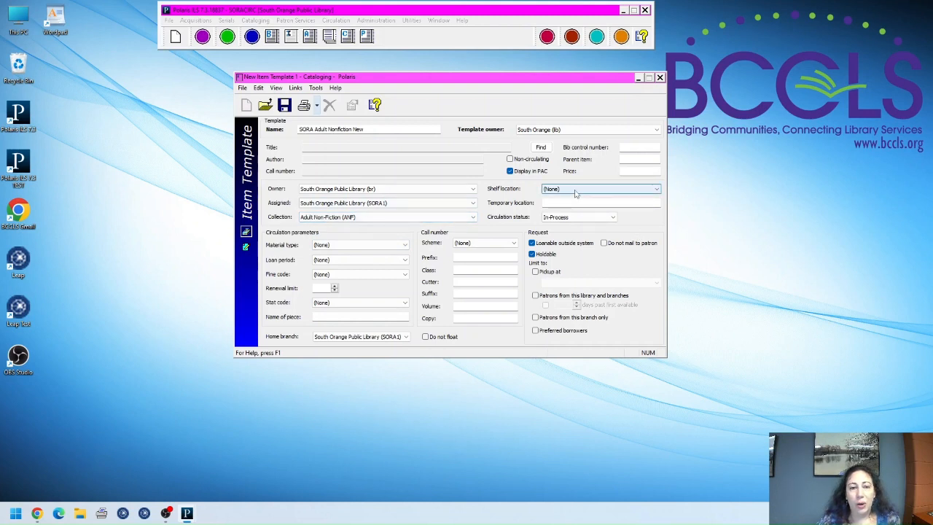
Step: Set the template's Shelf location to New, then browse the Material type options
click(574, 191)
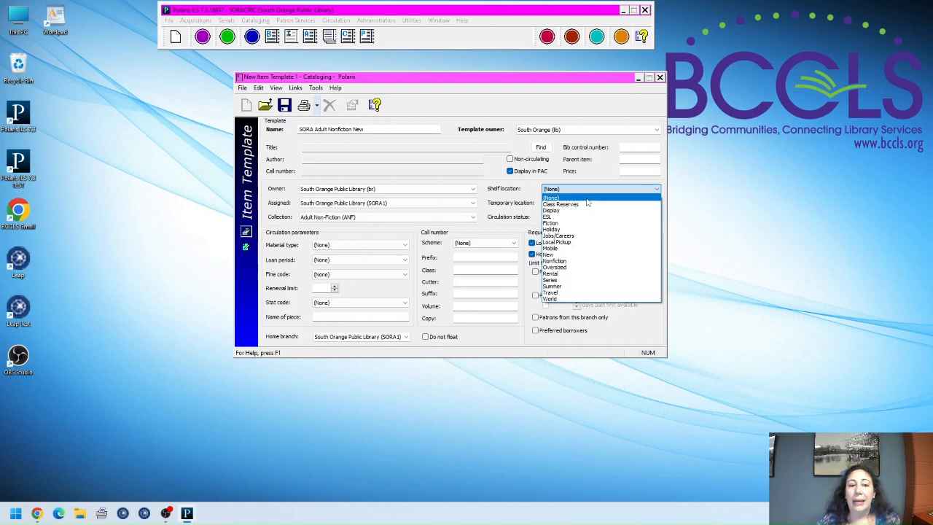
click(575, 254)
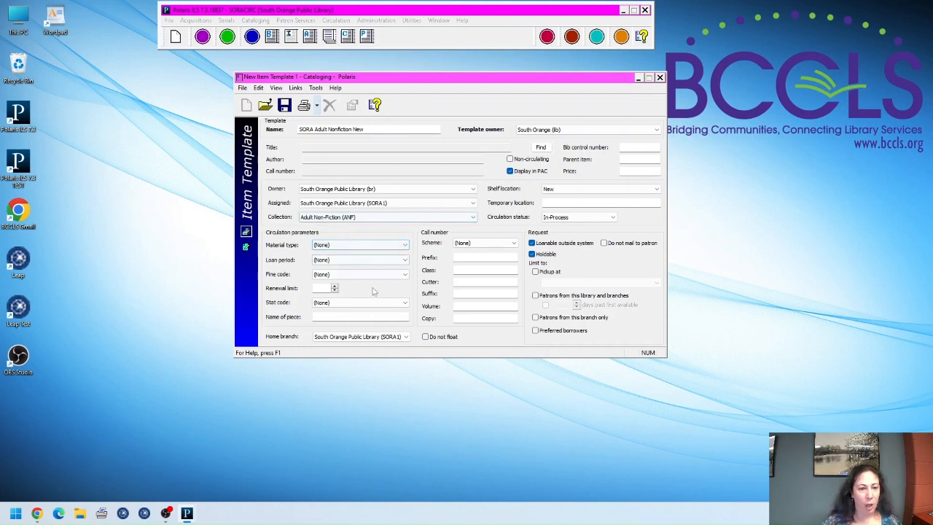
click(365, 245)
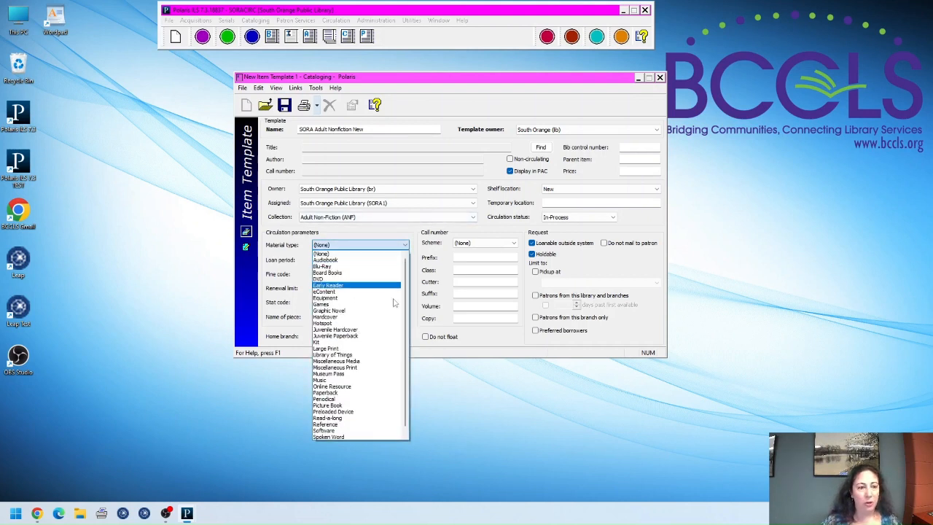
scroll(382, 385, up, 1)
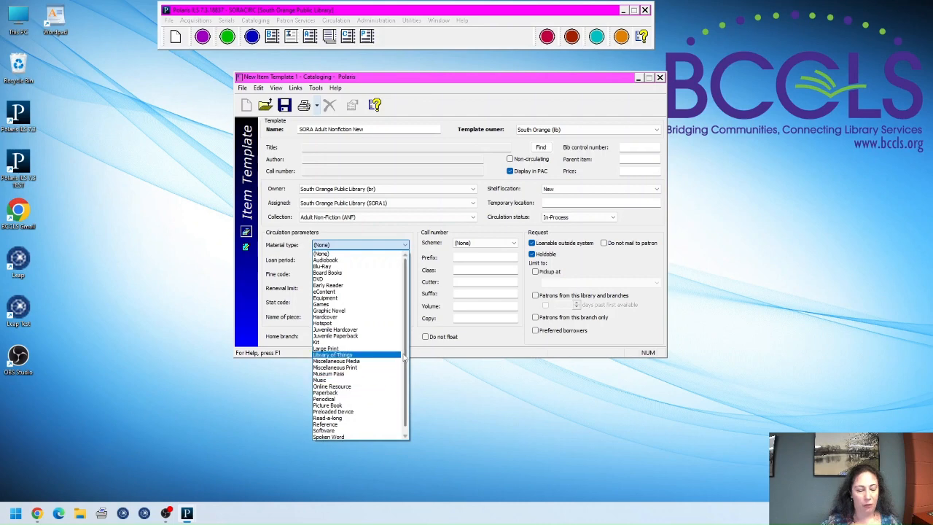
Step: Open the Replacement Cost policy from the Polaris/Leap training slides and scroll through it
click(36, 513)
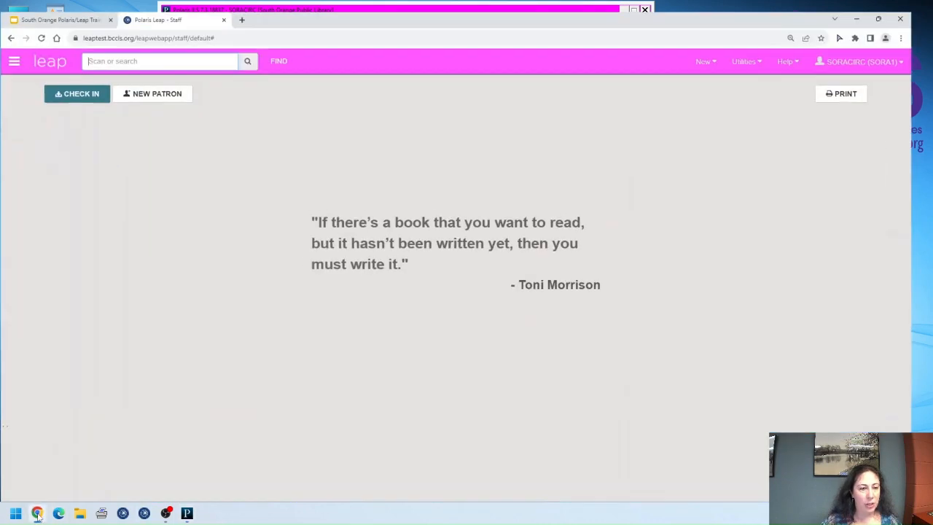
click(54, 8)
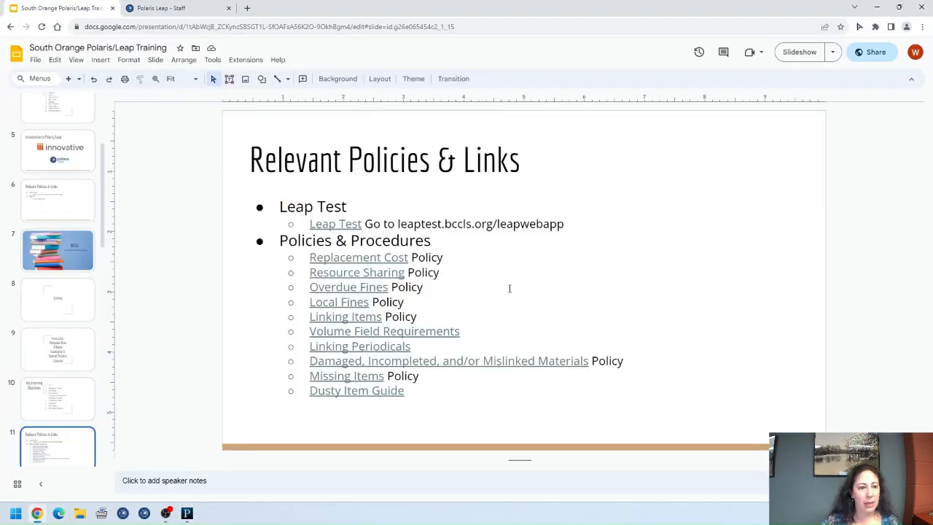
click(380, 256)
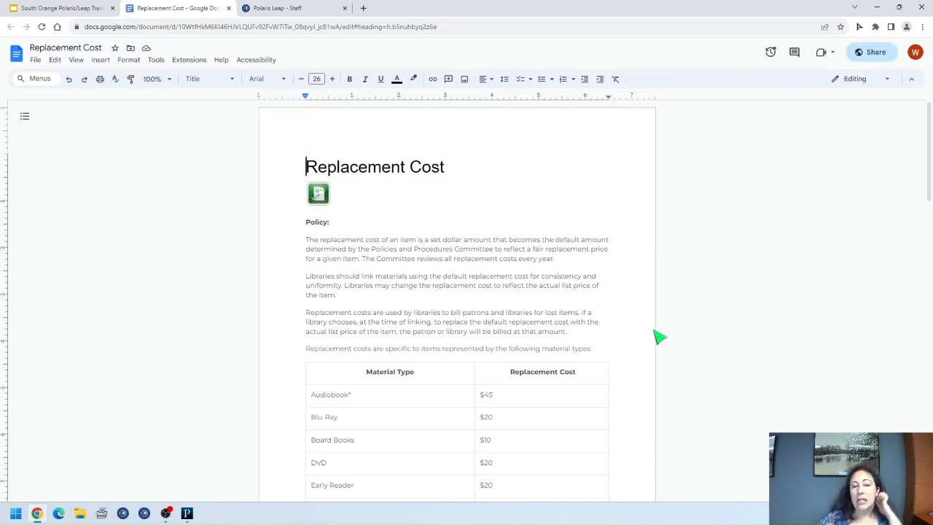
scroll(659, 337, down, 3)
scroll(605, 349, up, 3)
scroll(606, 349, down, 1)
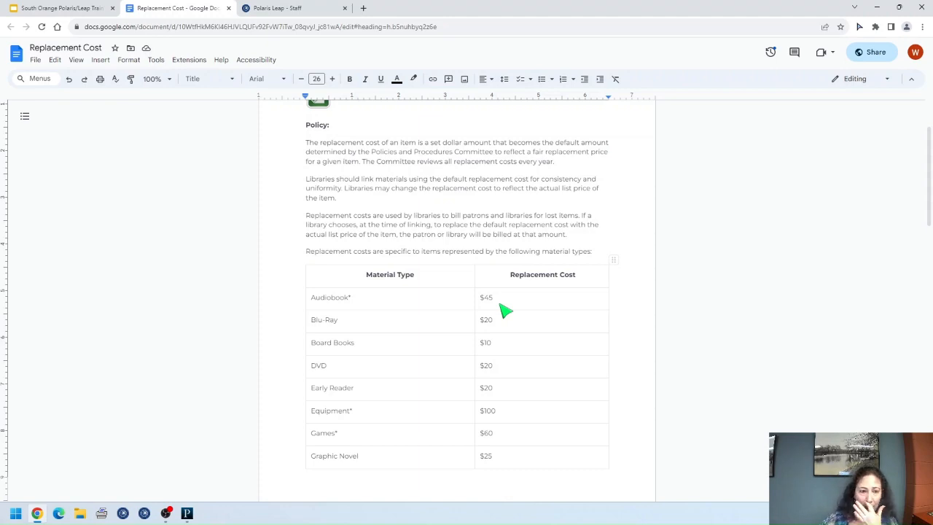
scroll(563, 394, down, 3)
scroll(563, 393, down, 8)
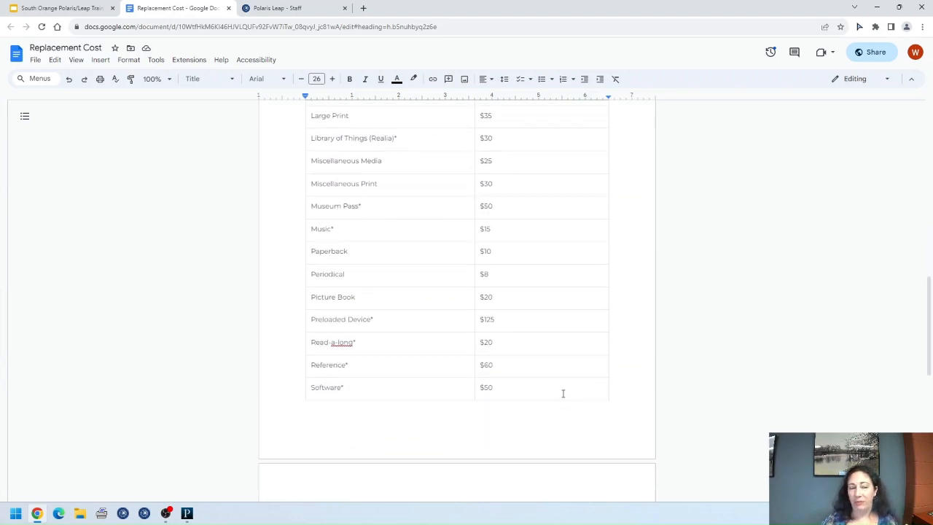
scroll(563, 393, up, 2)
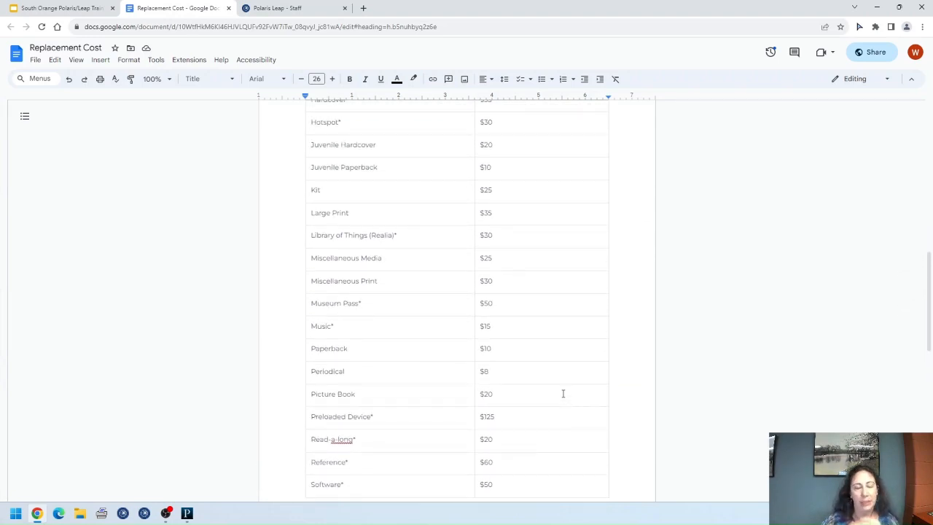
scroll(562, 393, up, 3)
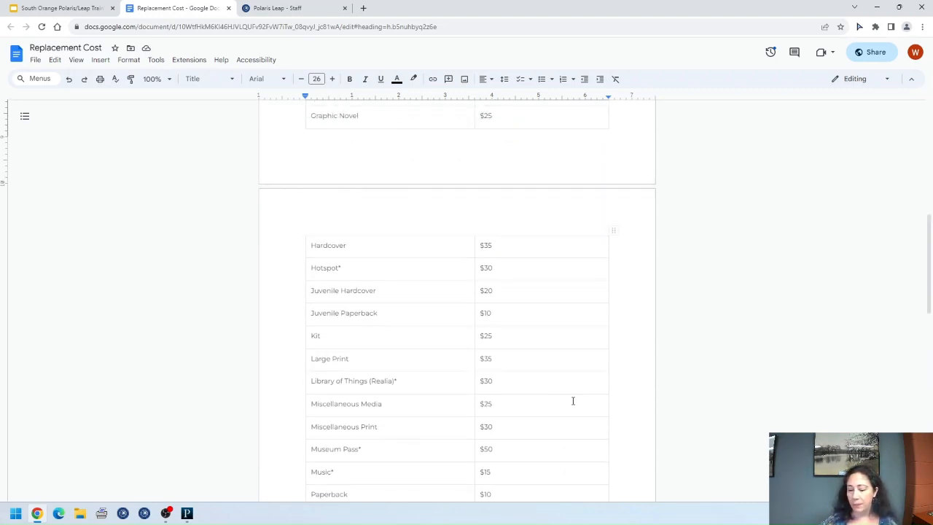
Step: Note Hardcover's $35 replacement cost, close the document, and return to the Polaris template
drag(504, 247, 478, 246)
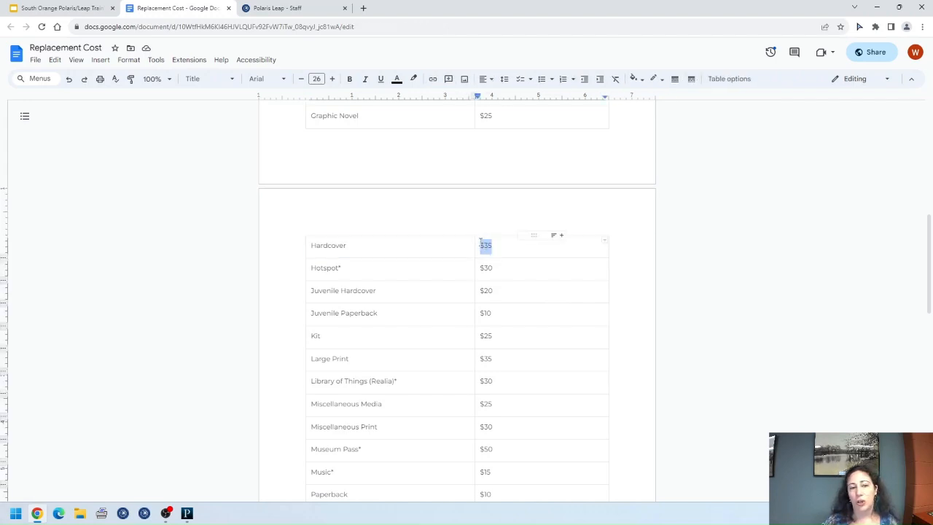
click(502, 246)
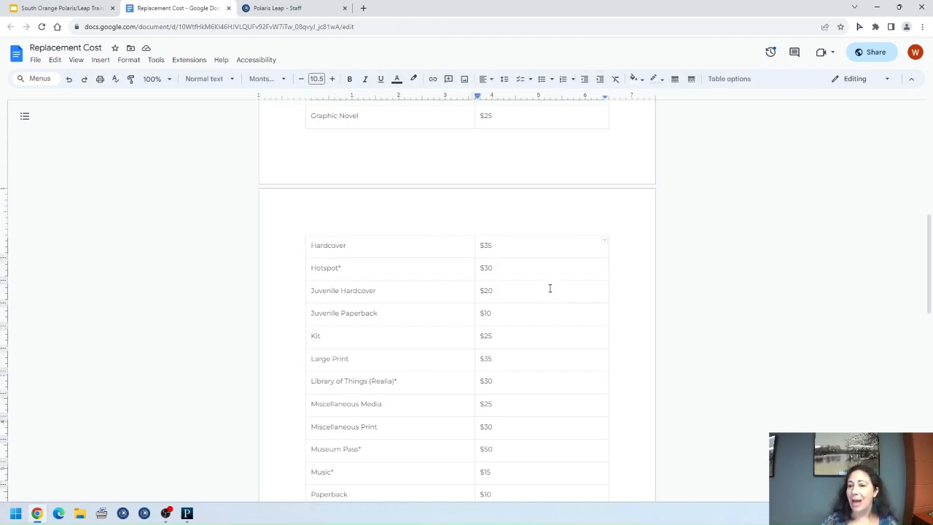
scroll(548, 268, up, 10)
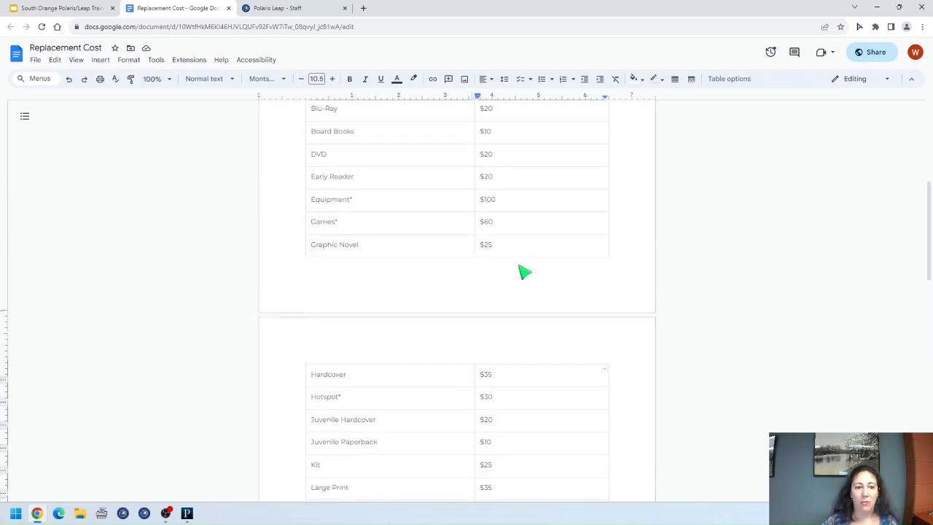
click(228, 8)
mouse_move(163, 516)
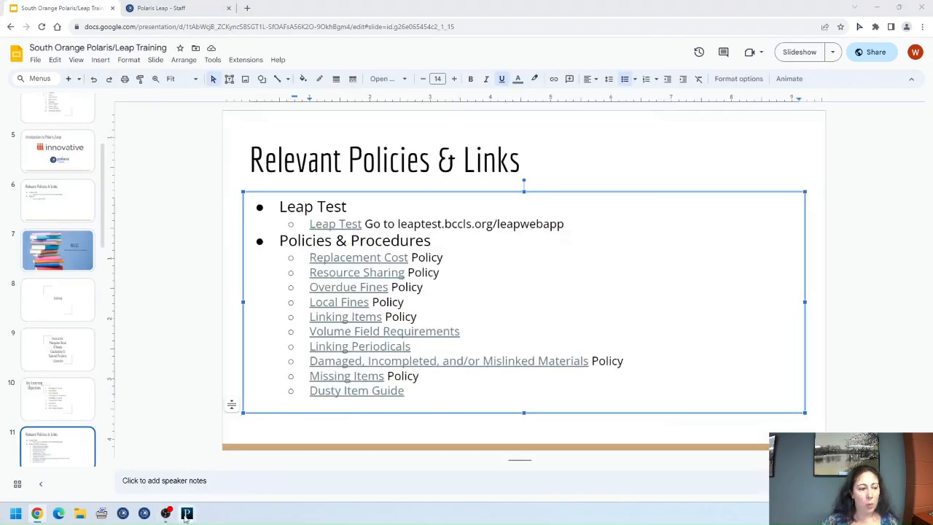
click(243, 498)
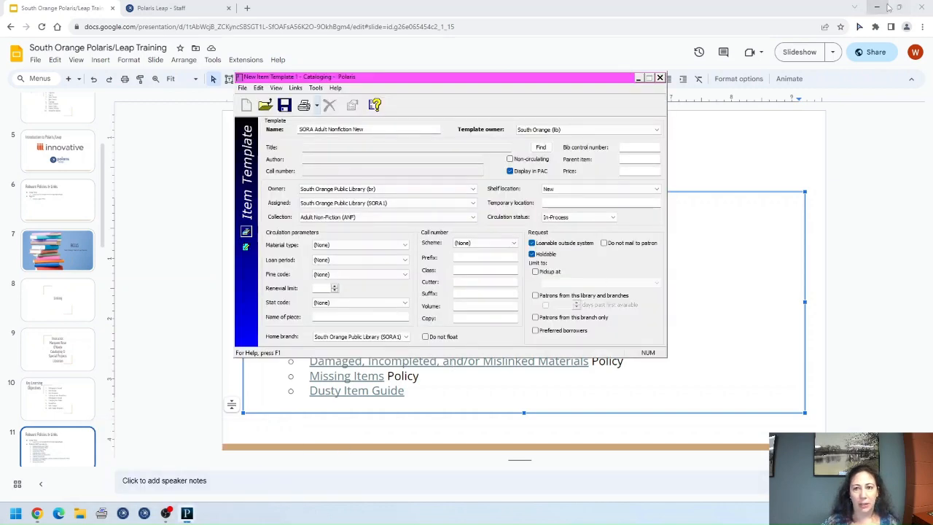
Step: Minimize Chrome, then enter 25 in the template's Price field and delete it again
click(853, 8)
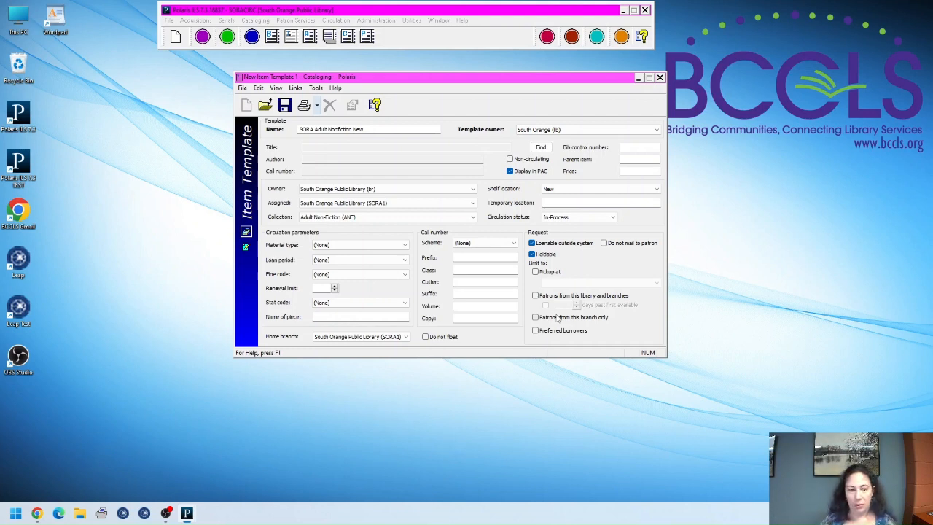
click(637, 171)
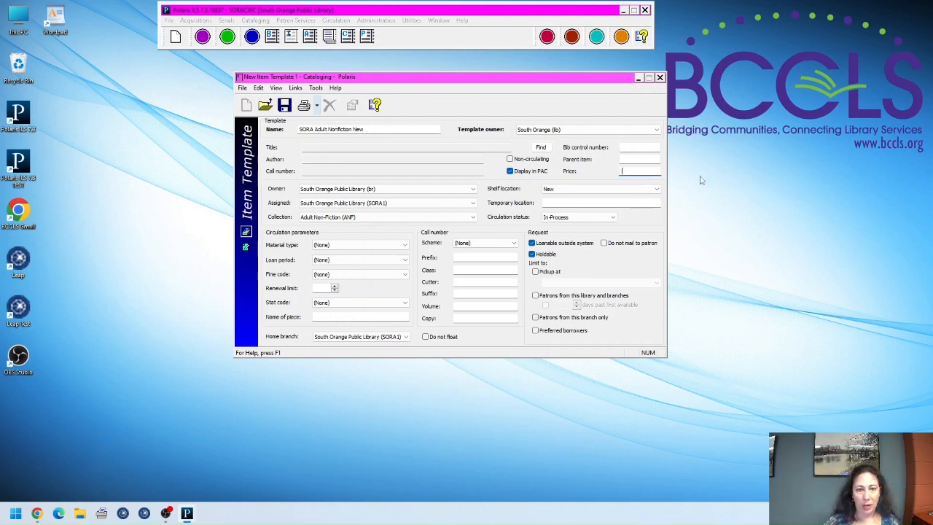
text(25)
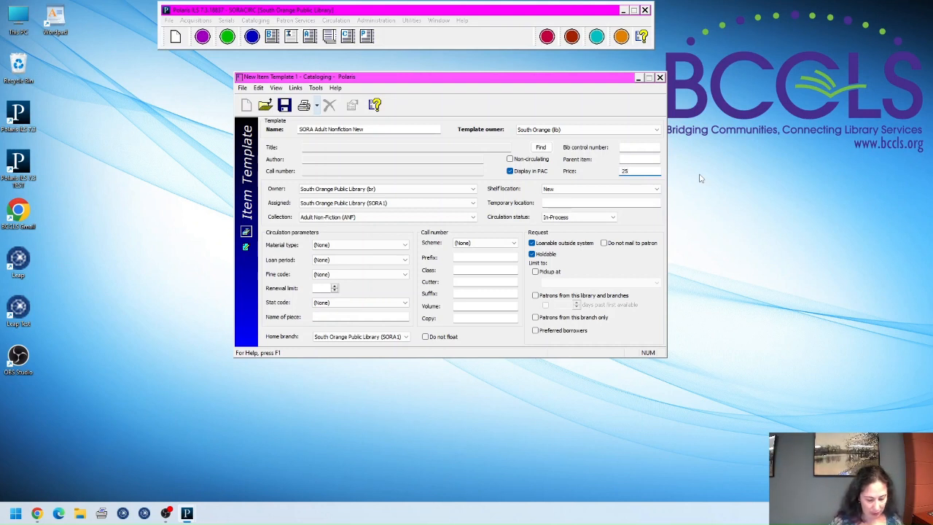
key(BackSpace)
key(BackSpace)
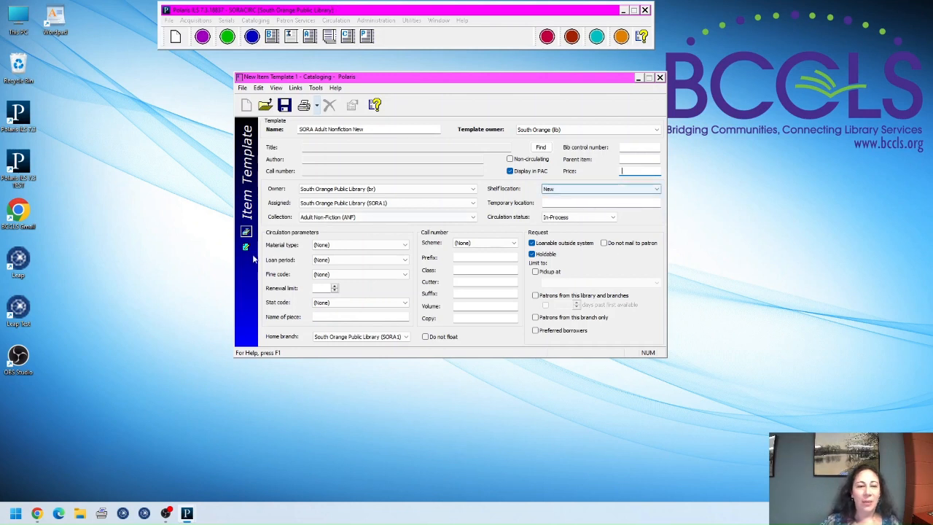
Step: Set material type to Hardcover and rename the template 'SORA Adult Nonfiction New Hardcover'
click(355, 246)
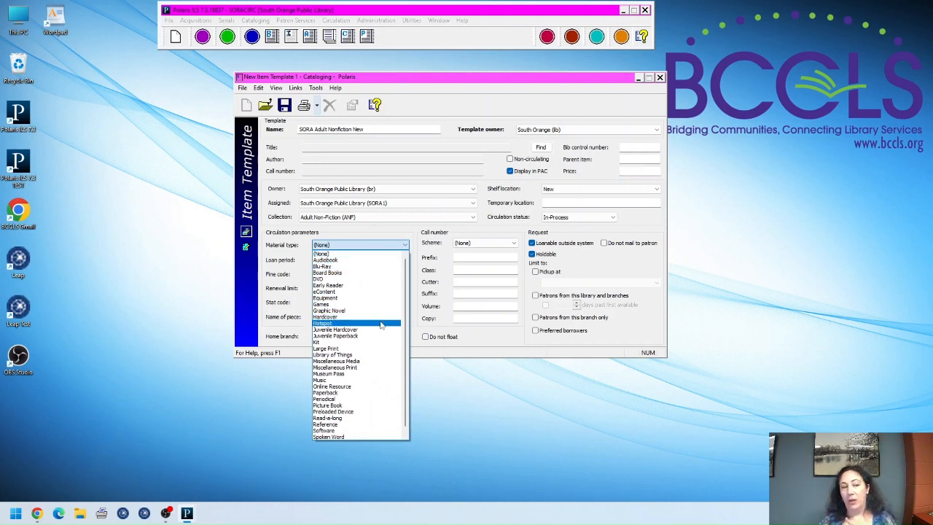
click(344, 316)
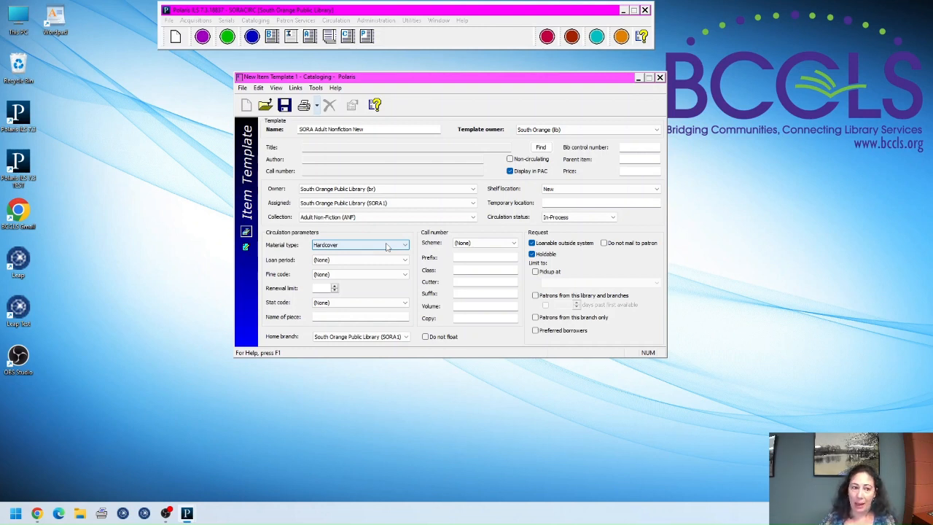
click(354, 128)
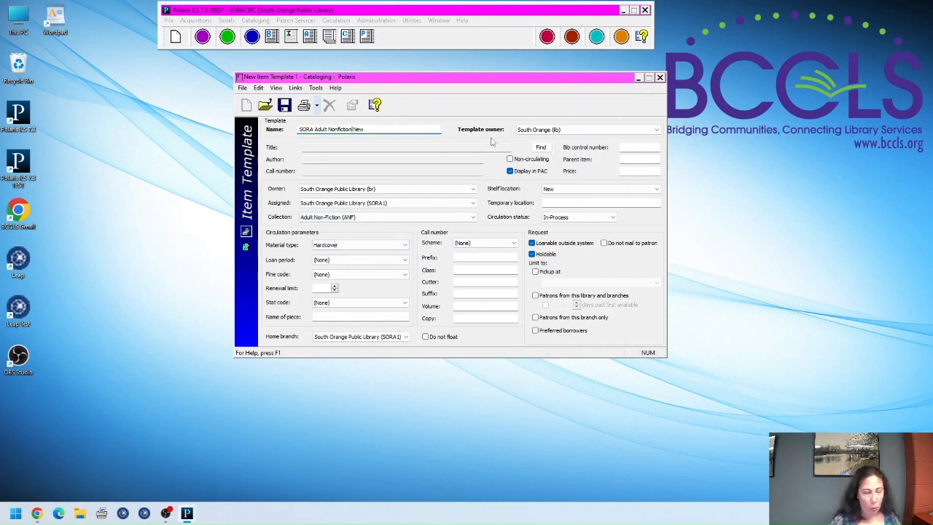
text(Hardcover)
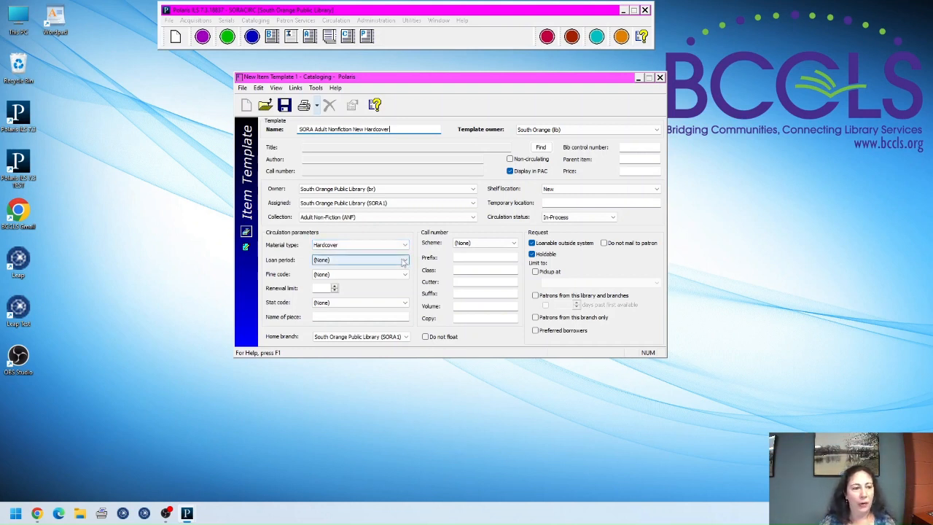
click(405, 263)
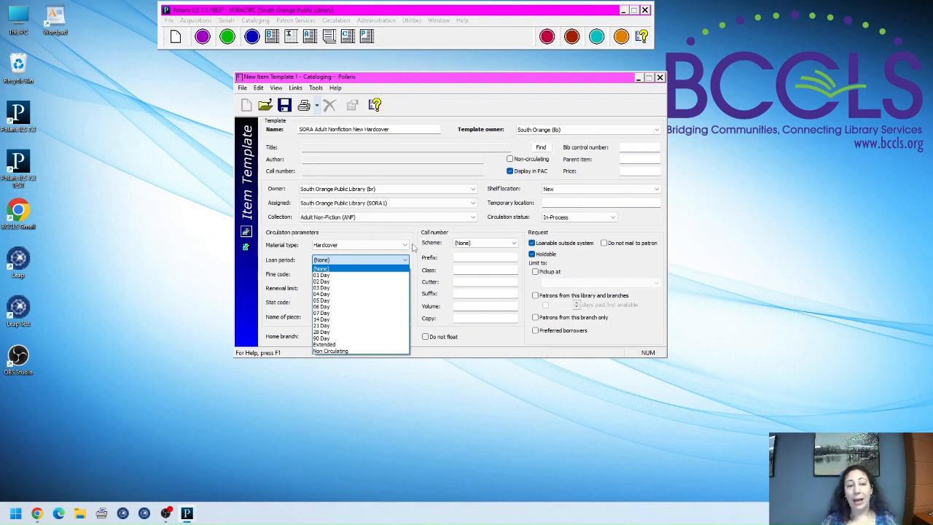
click(37, 512)
Step: Open the Resource Sharing policy in a new tab, review its 14-day Book loan table, and return to the item template
click(384, 274)
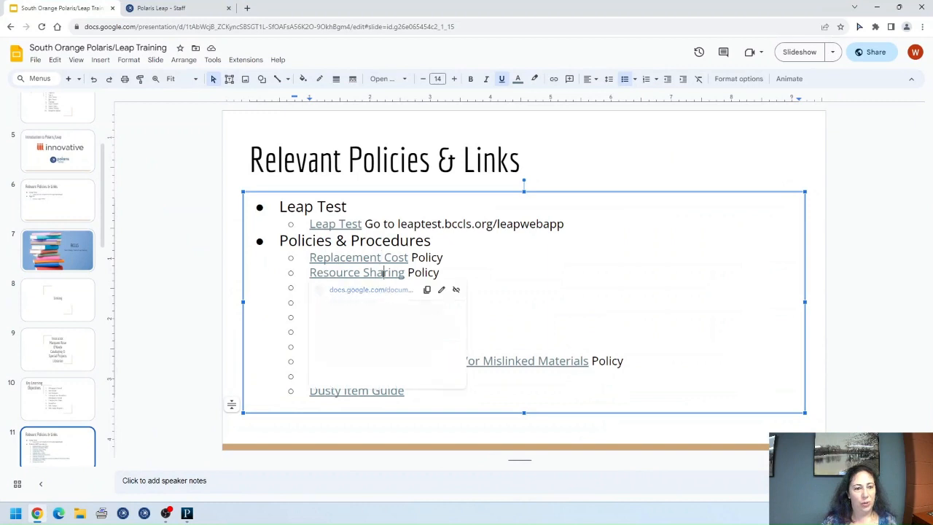
click(371, 293)
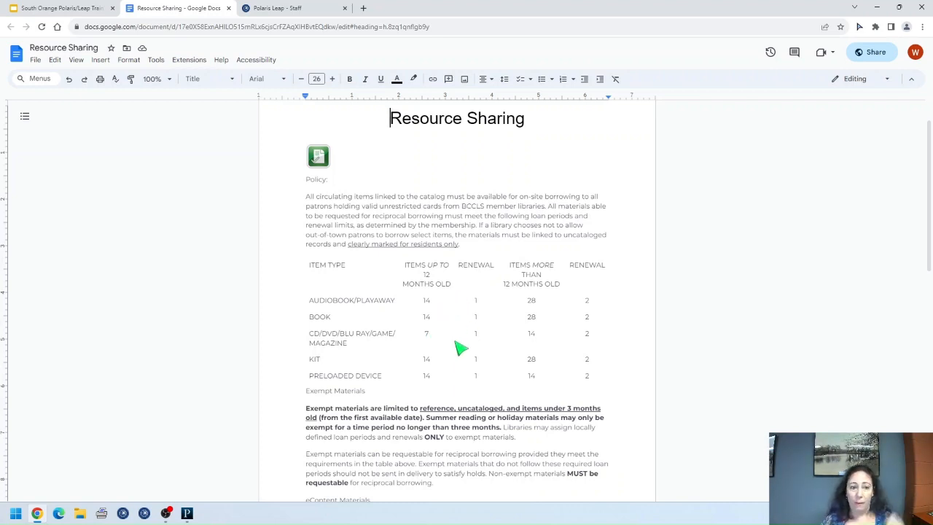
scroll(457, 344, down, 1)
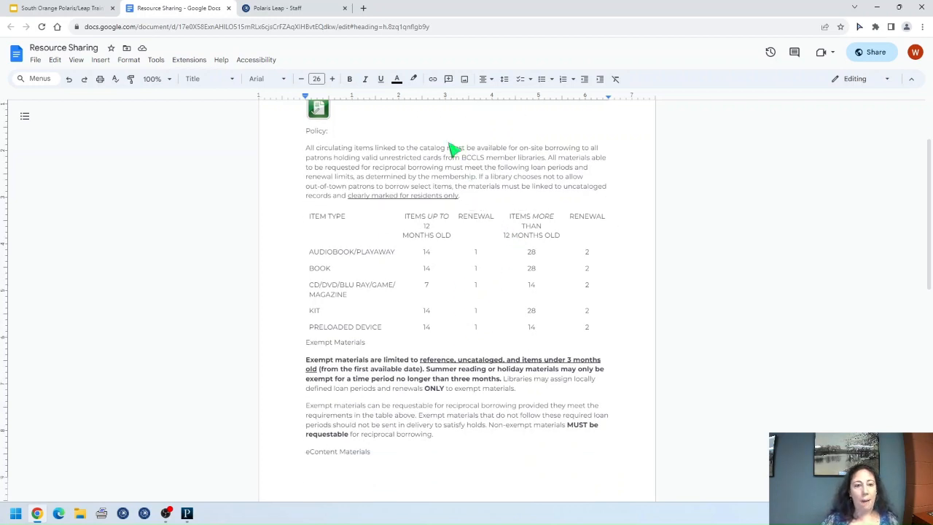
mouse_move(188, 514)
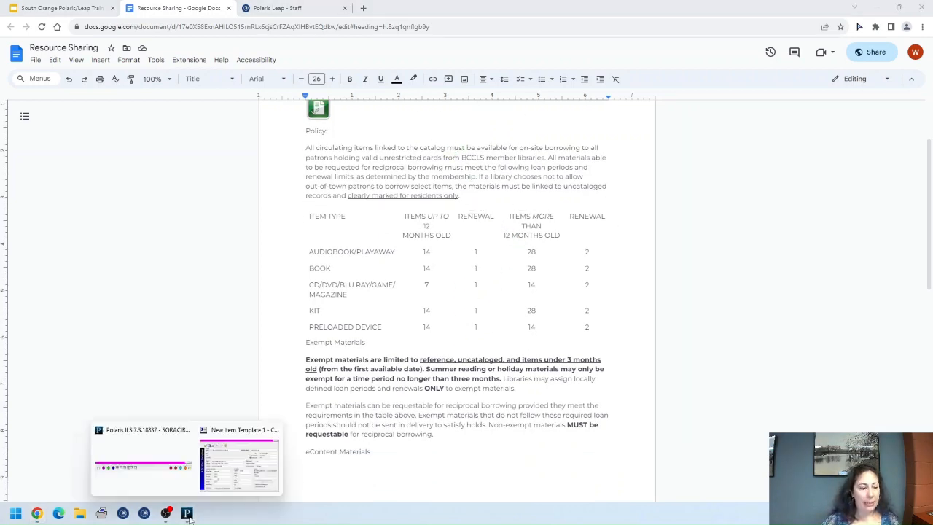
click(230, 484)
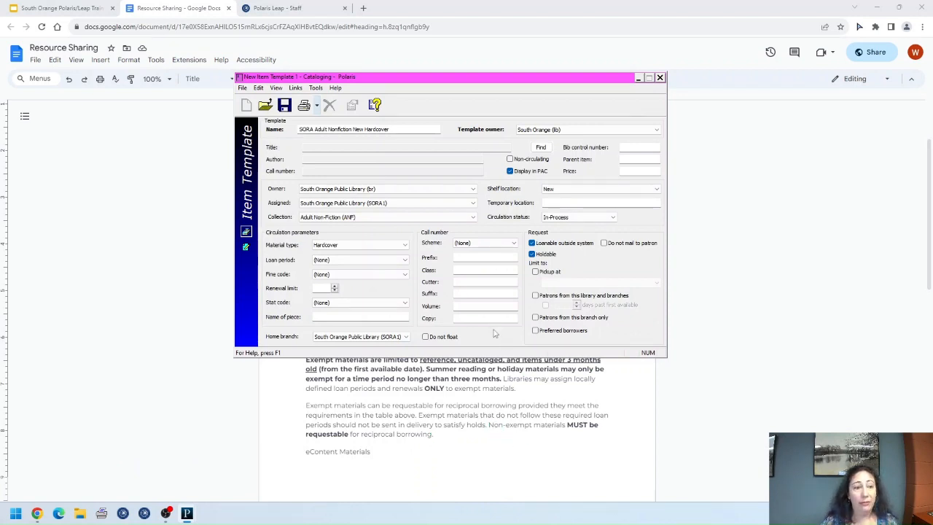
Step: Set the item template's loan period to 14 Day
click(386, 264)
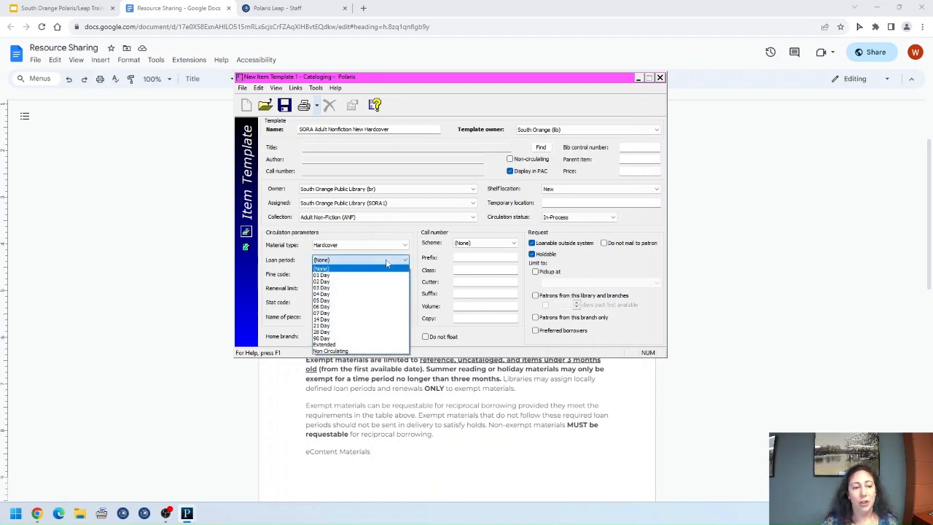
click(343, 318)
click(344, 318)
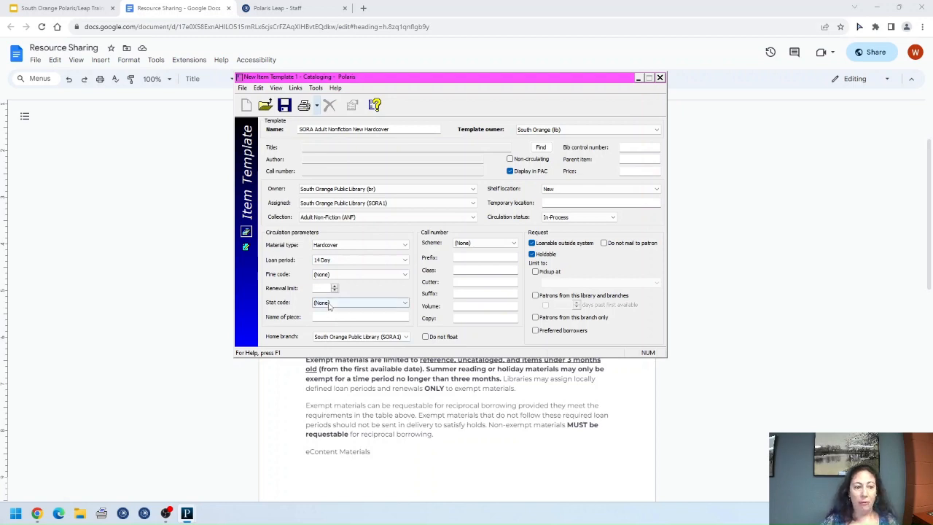
Step: After rechecking the Resource Sharing policy, enter a renewal limit of 1 and open the fine code list
click(554, 412)
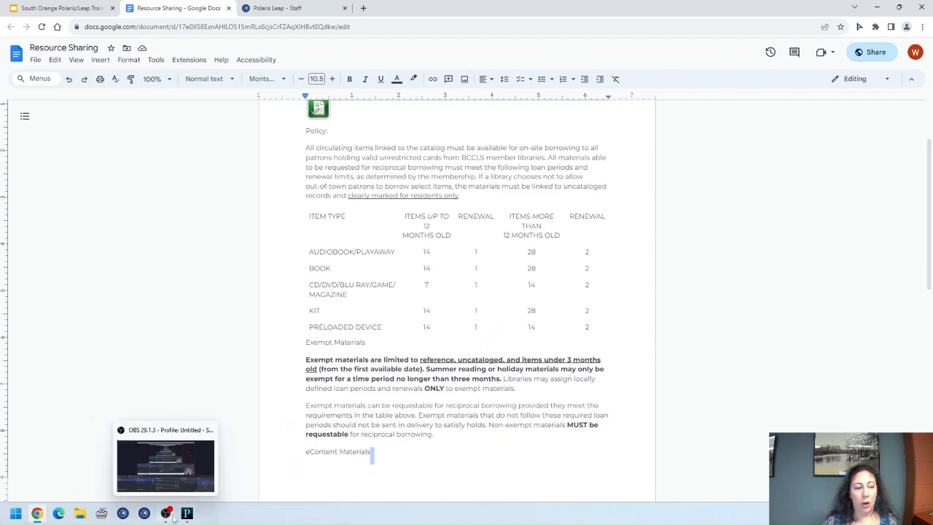
click(237, 470)
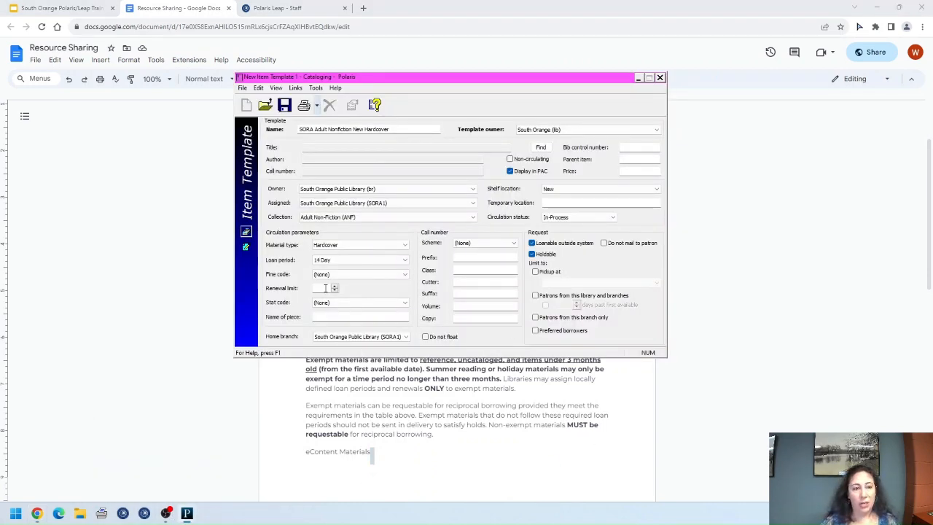
text(1)
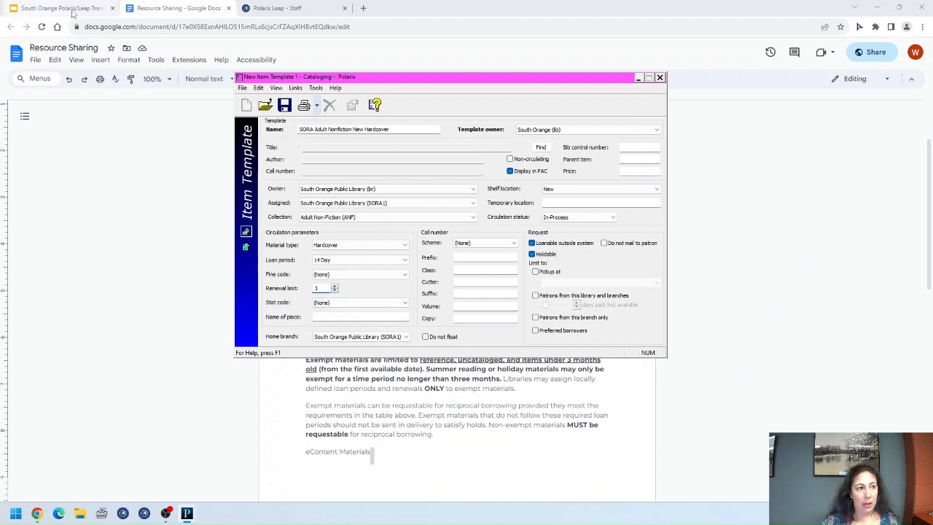
click(339, 274)
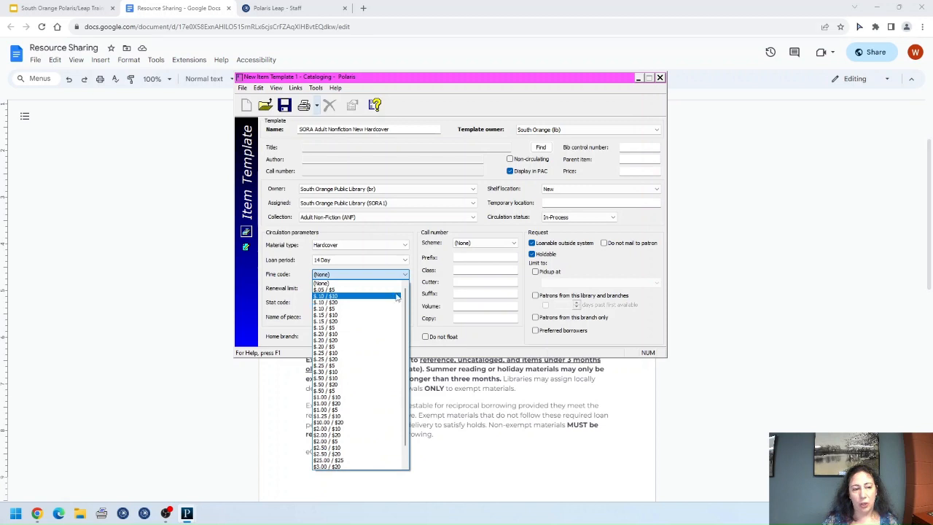
click(70, 9)
Step: Review the Overdue Fines policy ($5.00, $10.00 or $20.00 caps) in a new tab, then close it
click(70, 9)
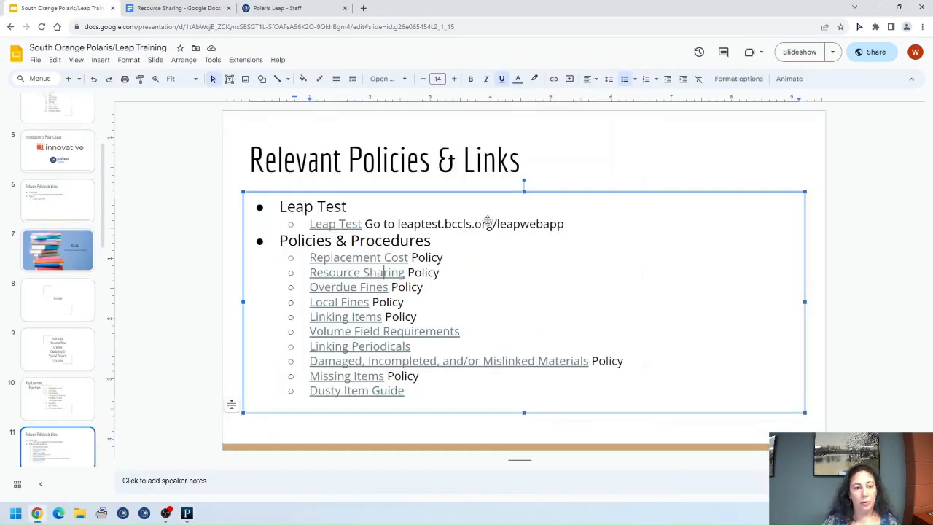
click(370, 286)
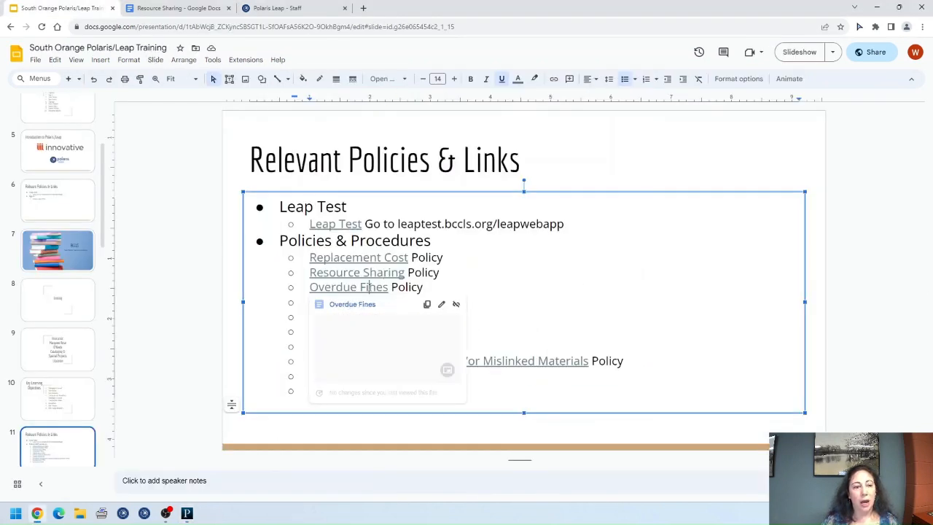
click(440, 336)
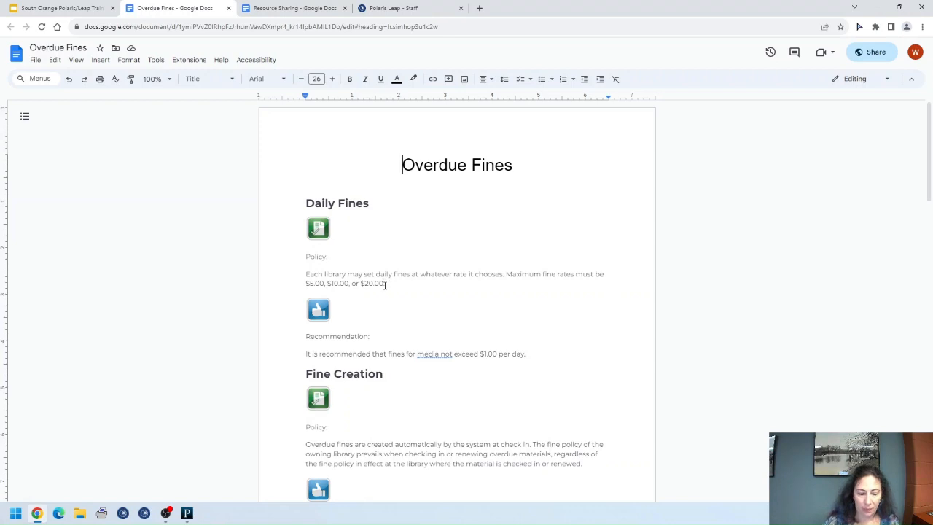
click(228, 8)
mouse_move(188, 517)
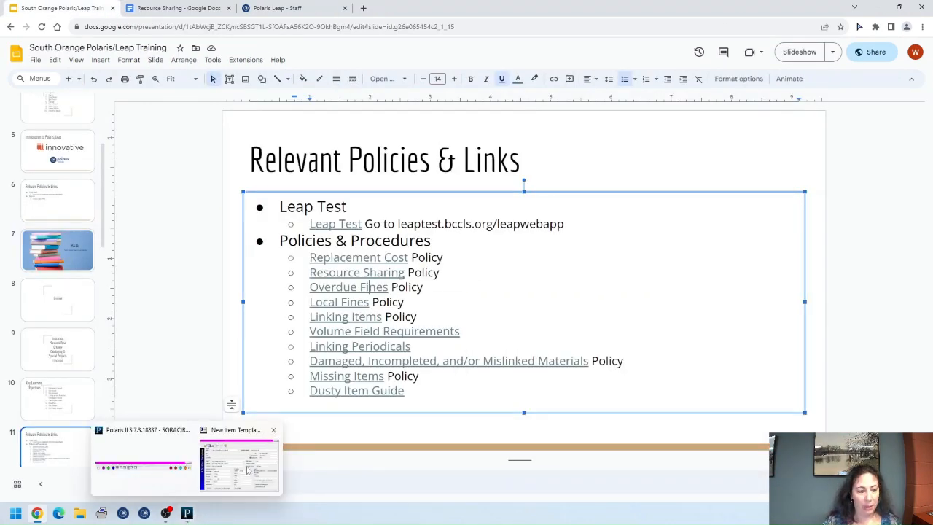
click(237, 487)
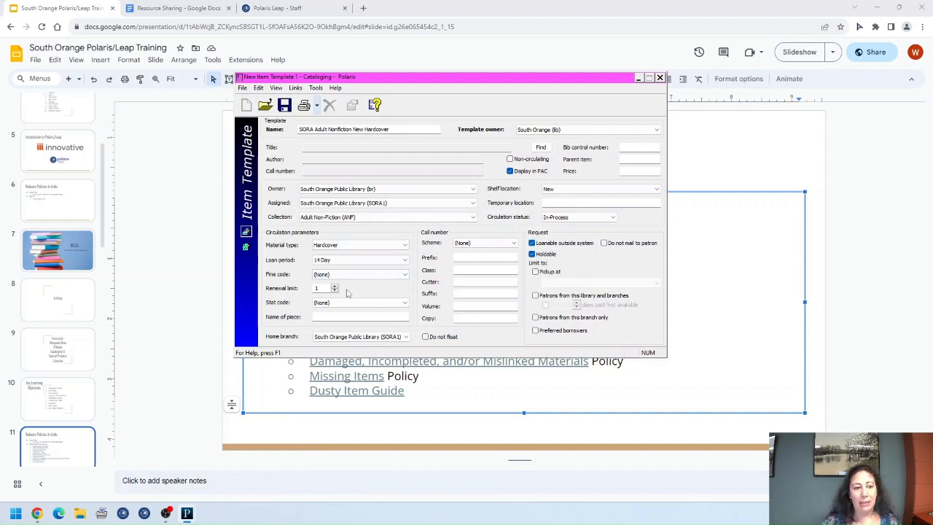
Step: Choose $.15 / $10 as the item template's fine code
click(373, 275)
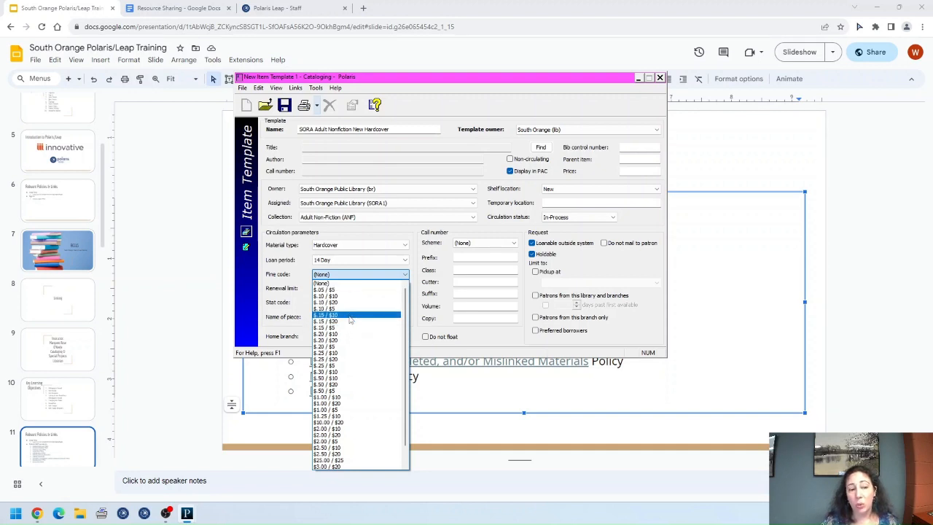
scroll(390, 467, down, 1)
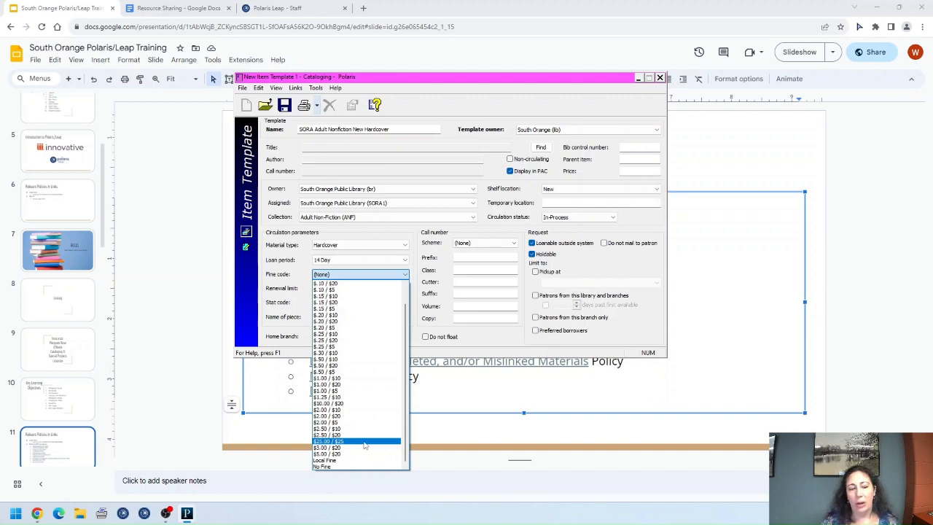
scroll(362, 445, up, 1)
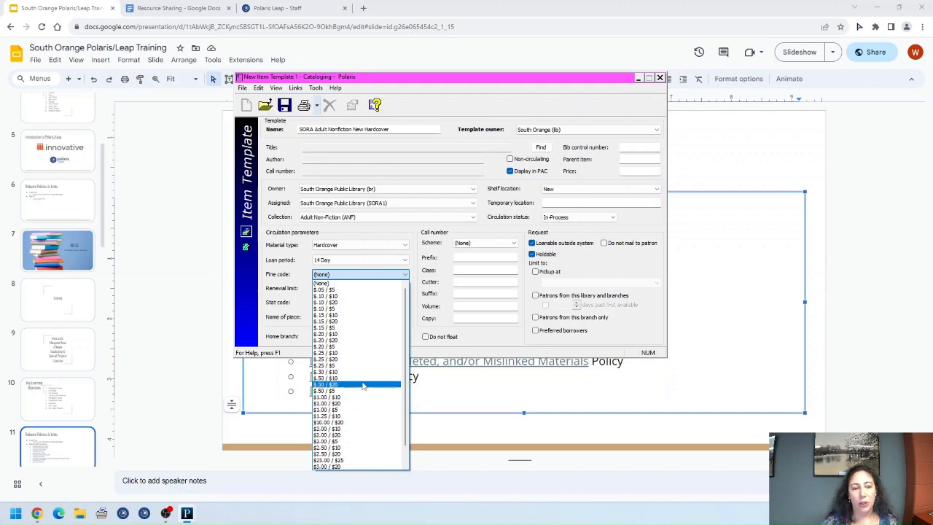
click(340, 315)
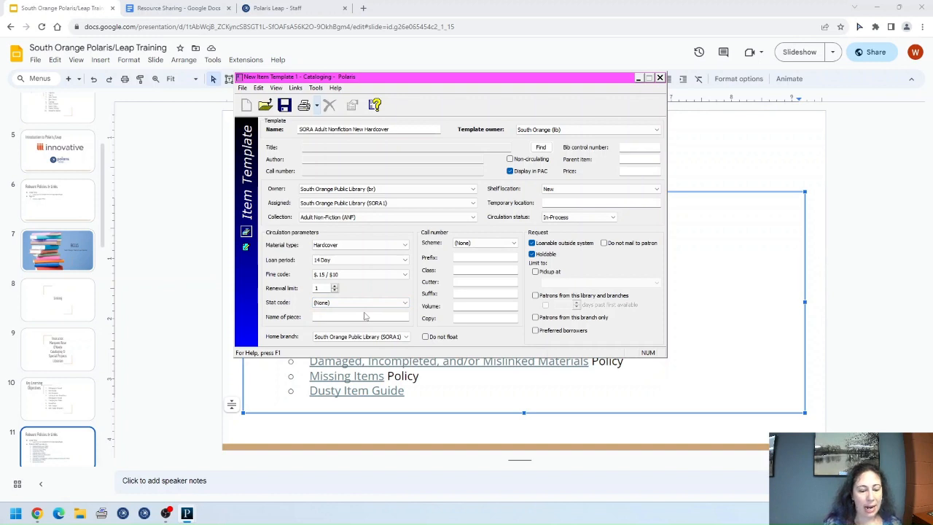
click(404, 275)
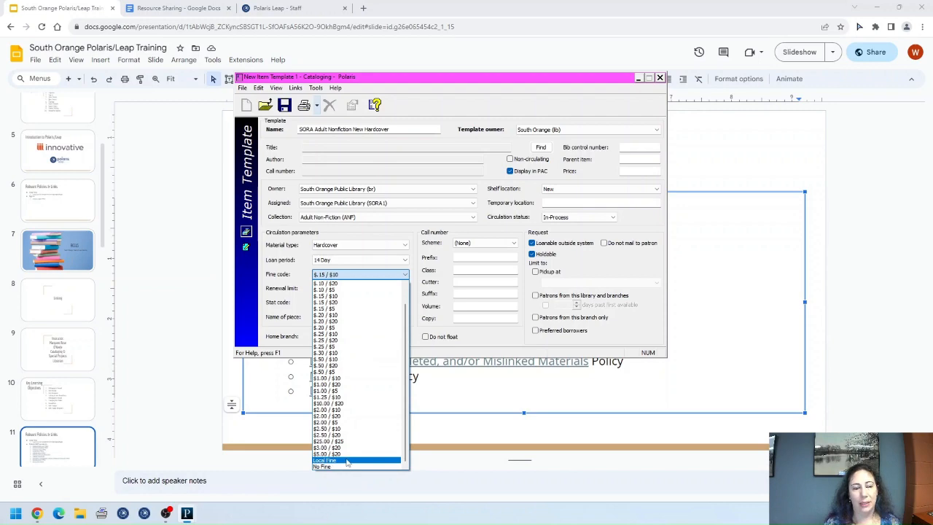
click(407, 260)
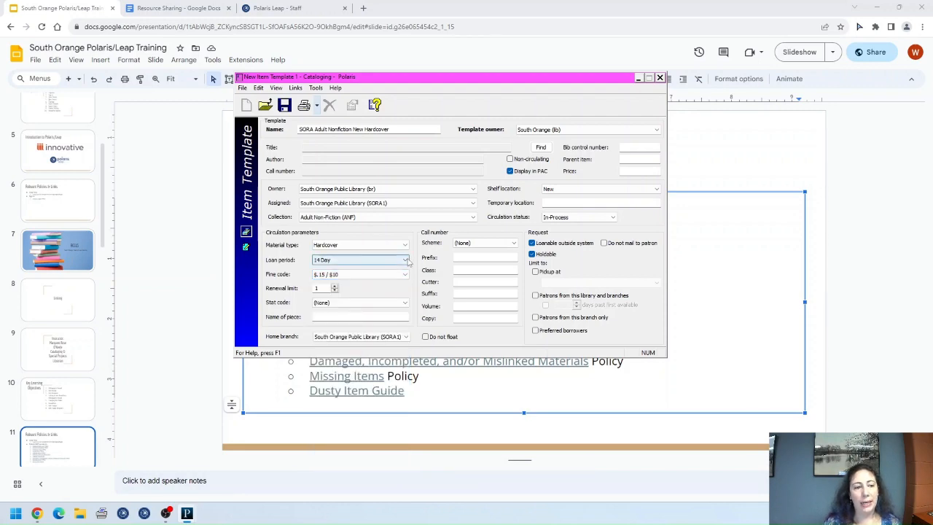
click(197, 8)
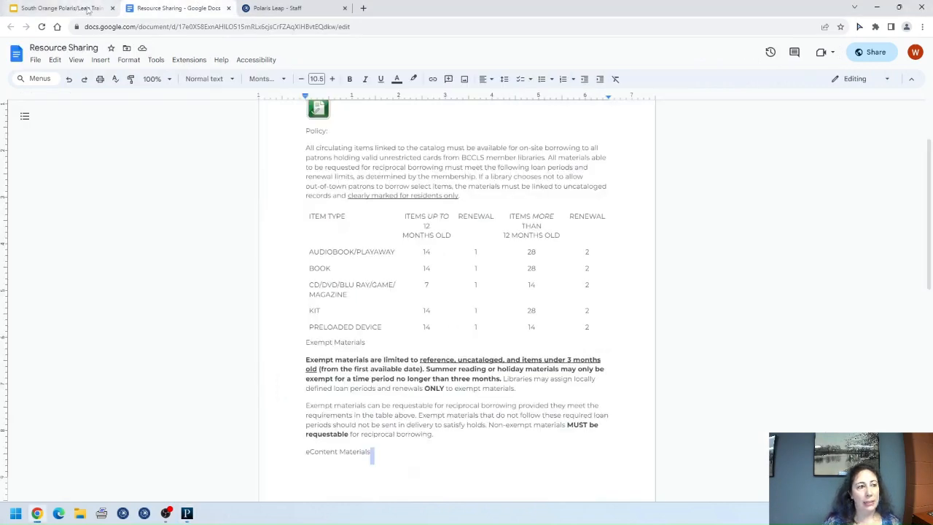
Step: Review the Local Fines policy in a new tab, then close it and return to the item template
click(64, 8)
click(349, 301)
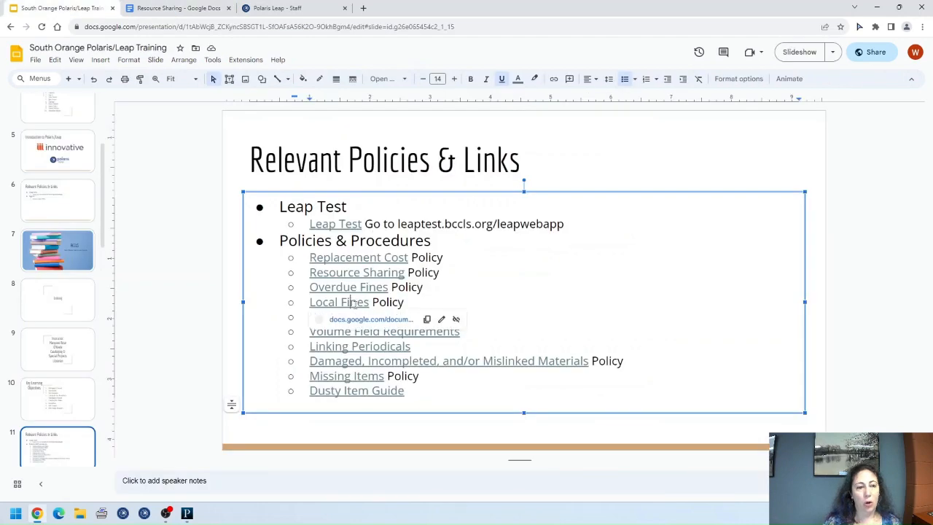
click(355, 321)
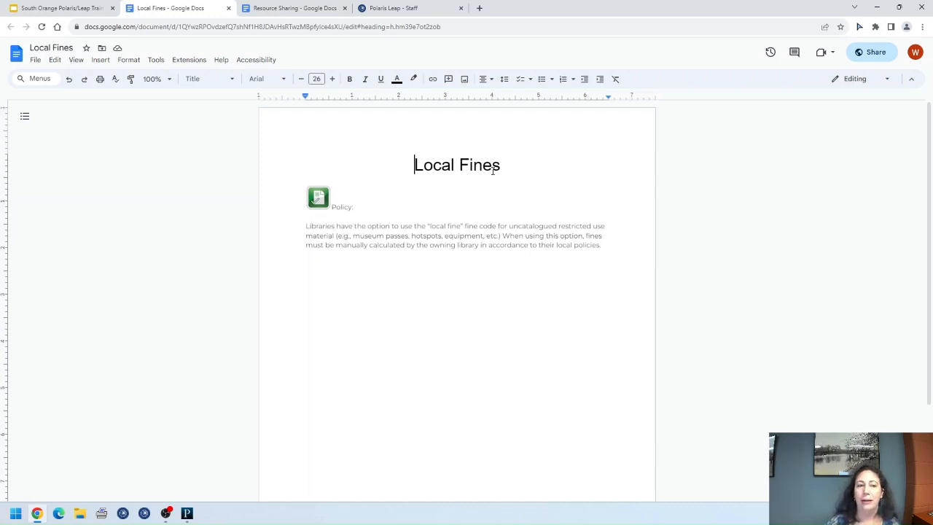
click(228, 8)
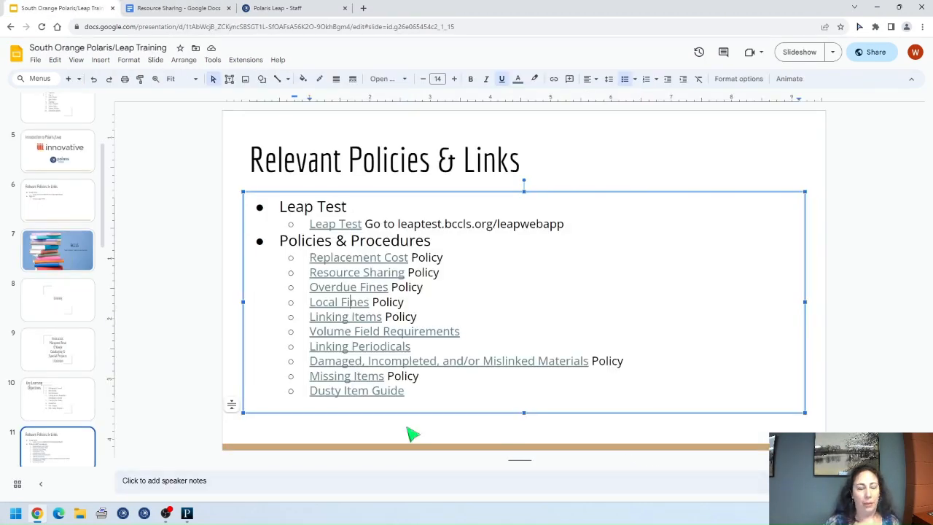
mouse_move(188, 514)
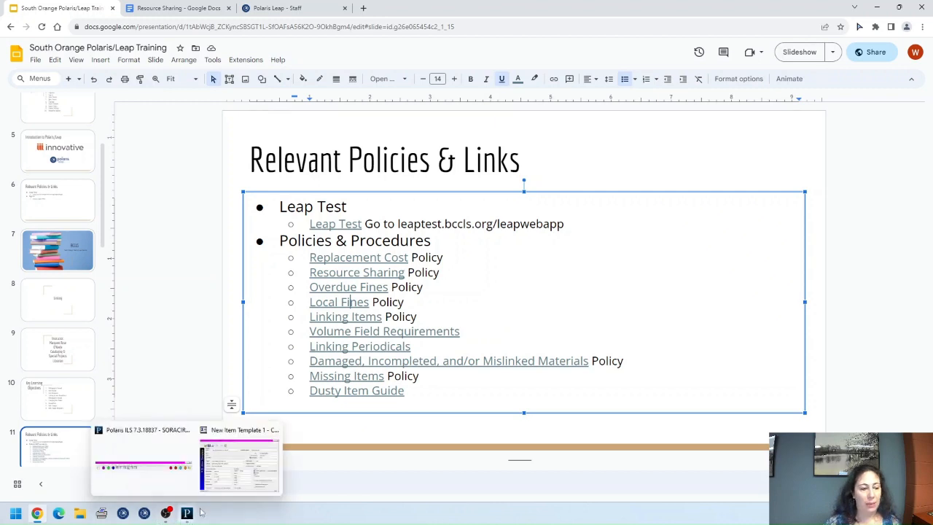
click(223, 484)
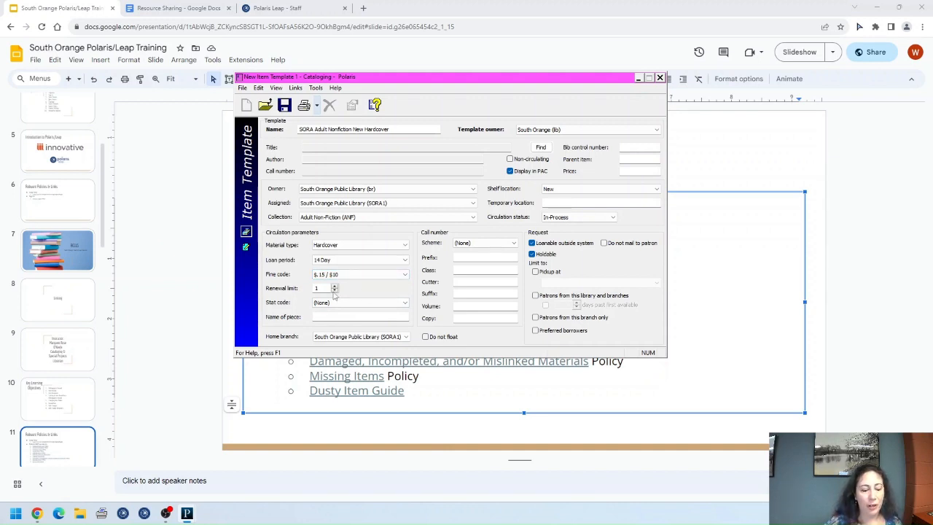
click(370, 304)
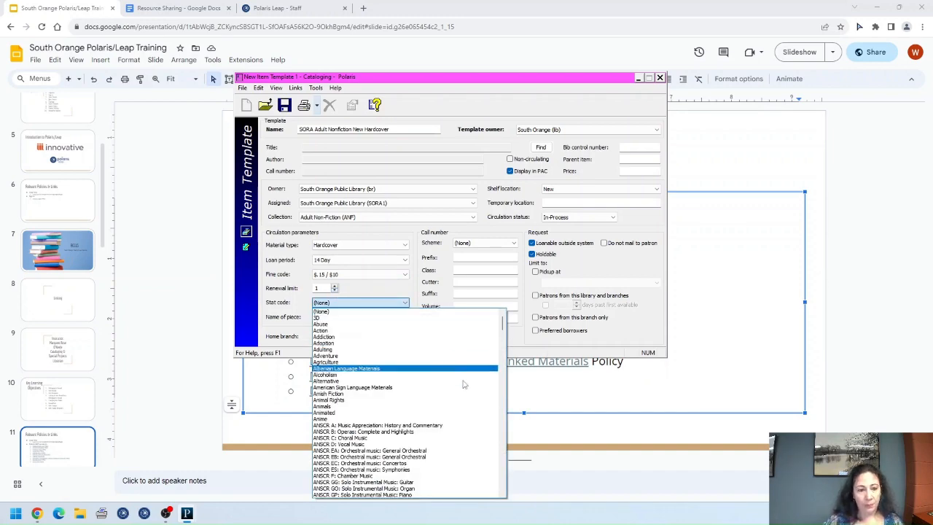
scroll(450, 414, down, 8)
scroll(450, 414, down, 20)
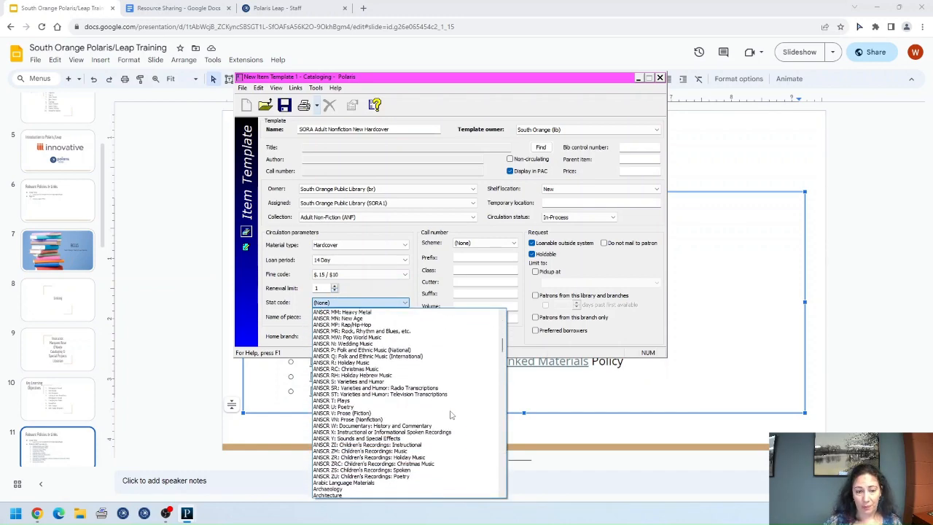
scroll(450, 414, down, 20)
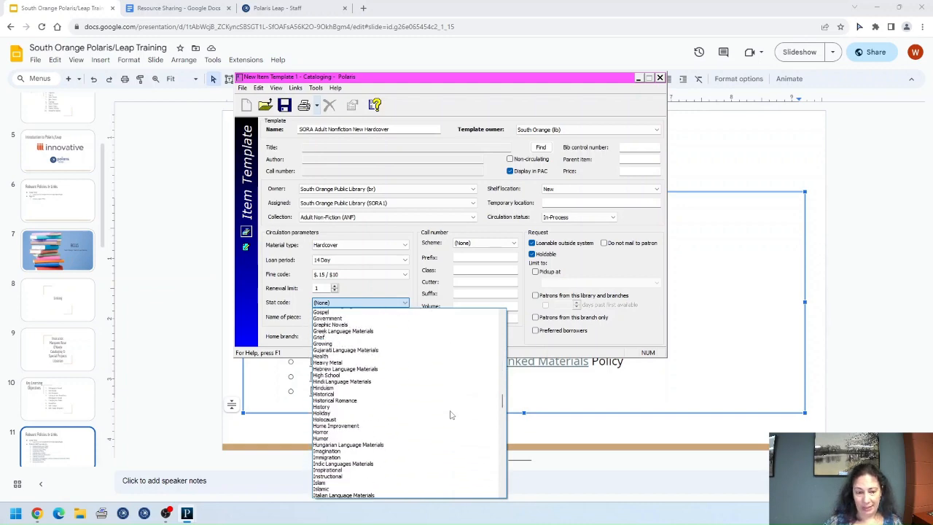
scroll(459, 403, down, 13)
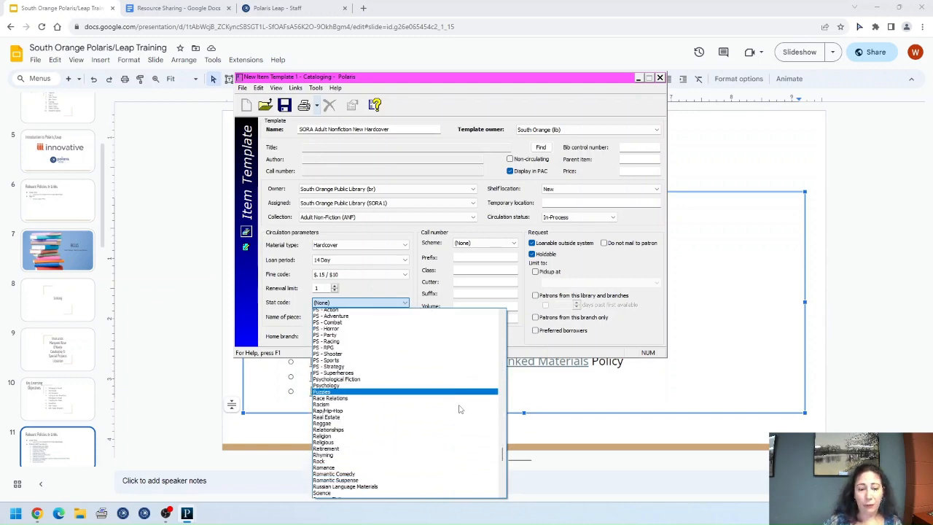
scroll(457, 414, down, 4)
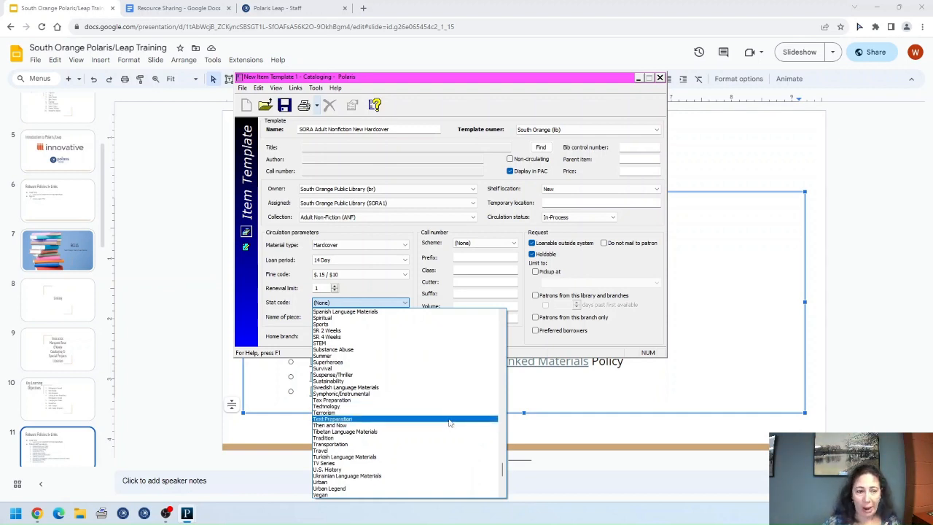
scroll(450, 422, up, 4)
scroll(449, 423, up, 7)
scroll(449, 423, up, 8)
scroll(449, 423, up, 3)
scroll(449, 422, down, 6)
scroll(448, 408, down, 2)
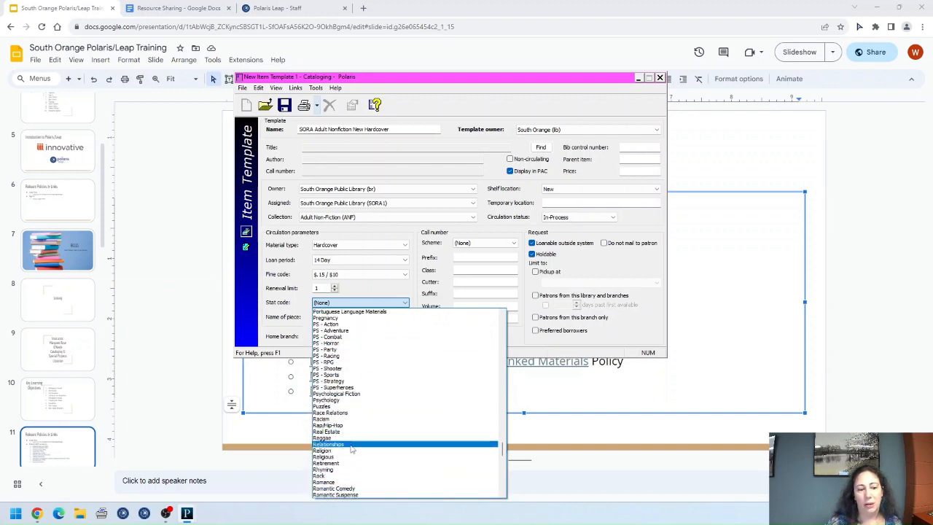
click(352, 446)
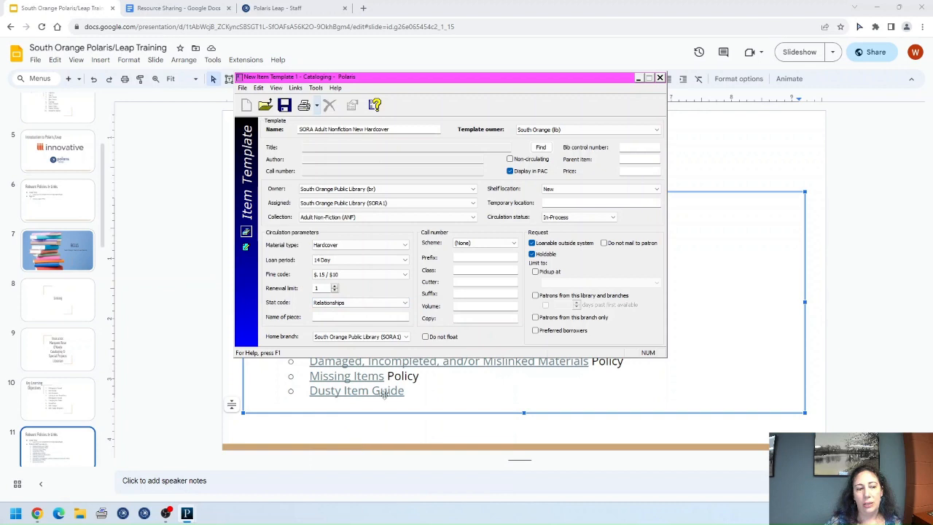
click(405, 305)
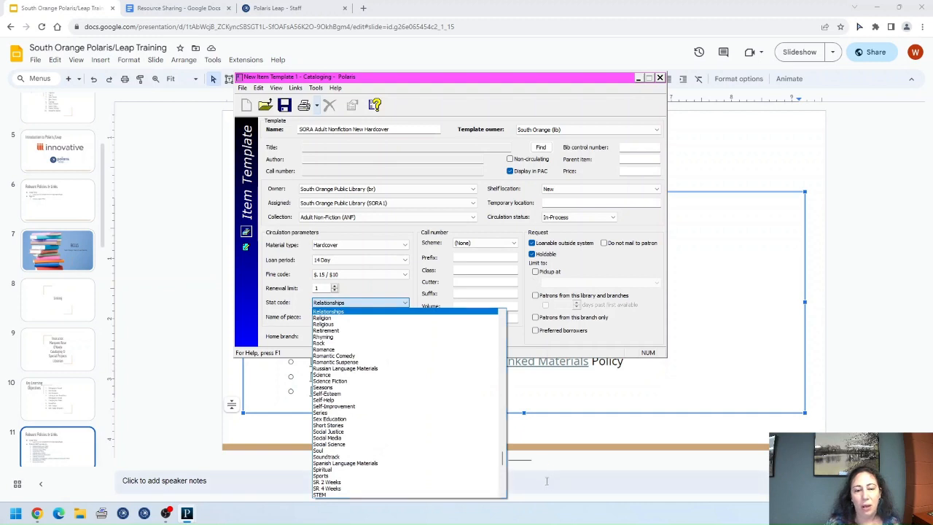
drag(502, 459, 501, 321)
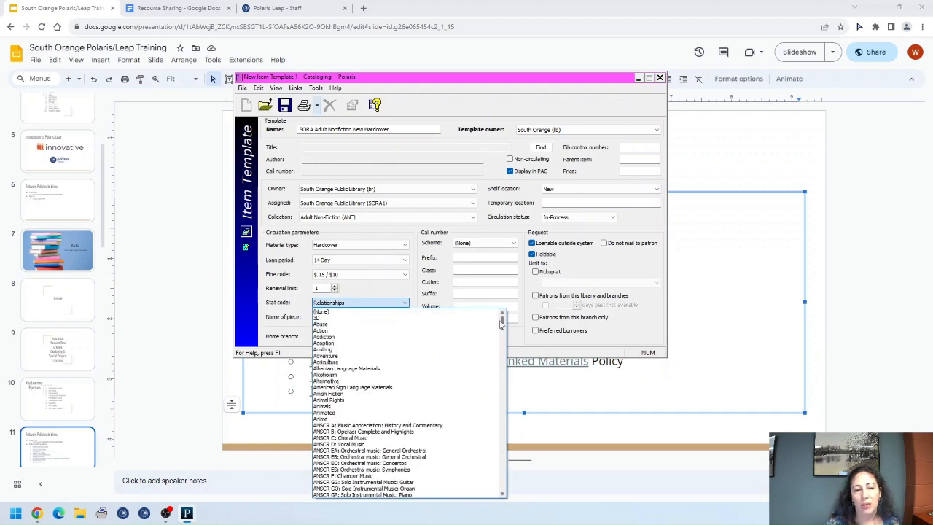
click(408, 312)
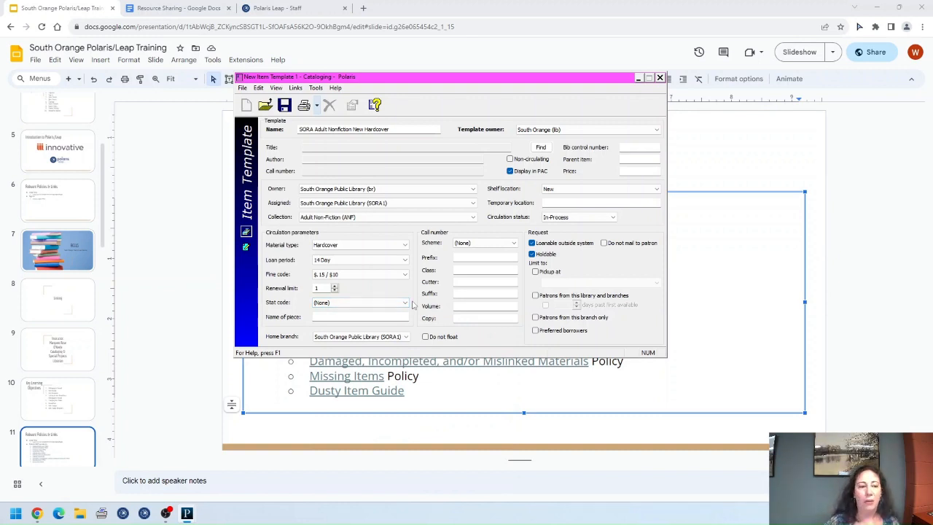
click(375, 316)
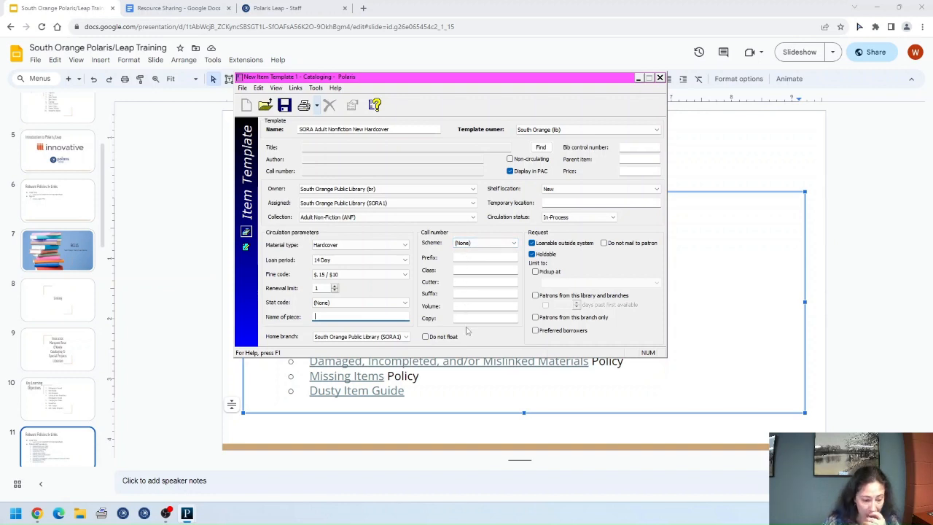
click(463, 258)
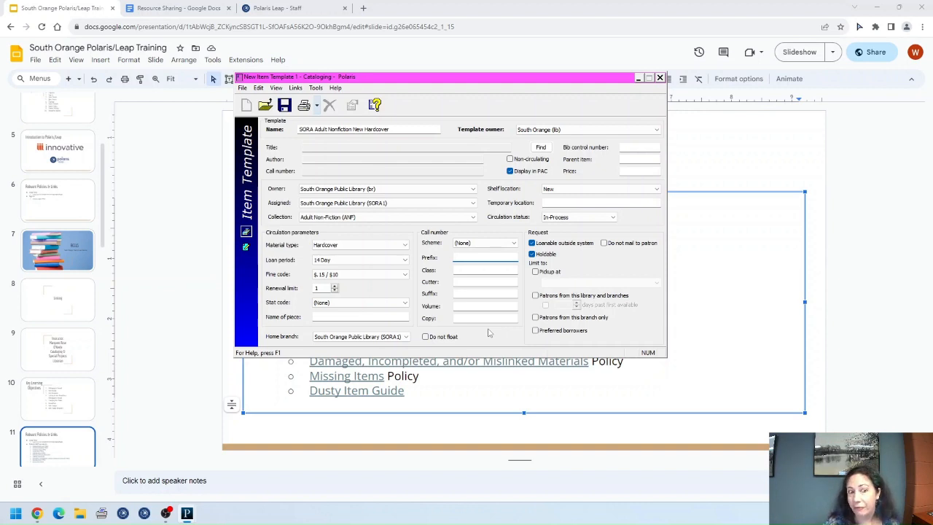
click(465, 270)
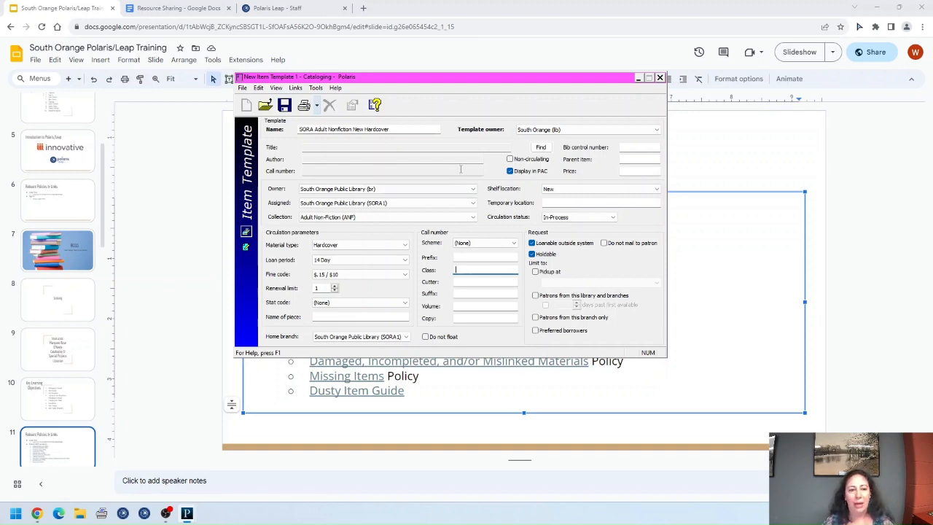
click(461, 282)
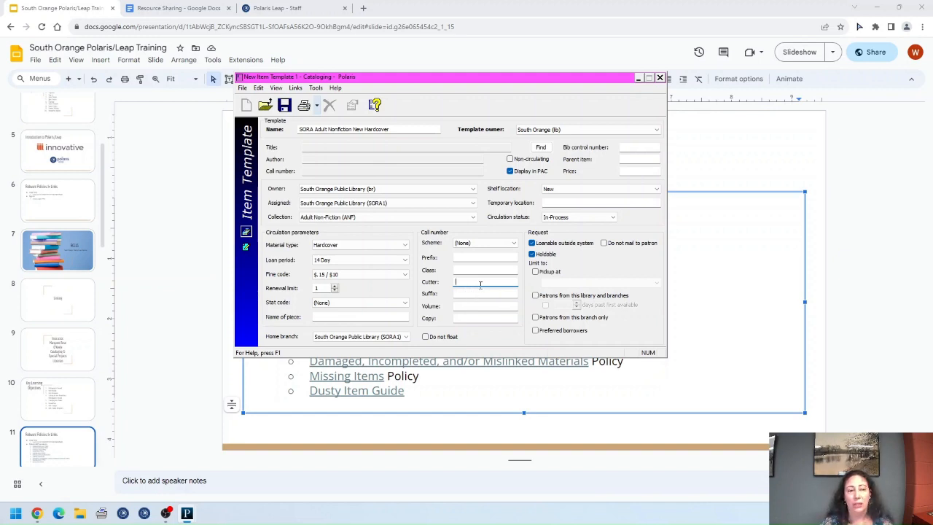
Step: Type FICTION into the Class field, then delete it so Class stays blank
click(477, 268)
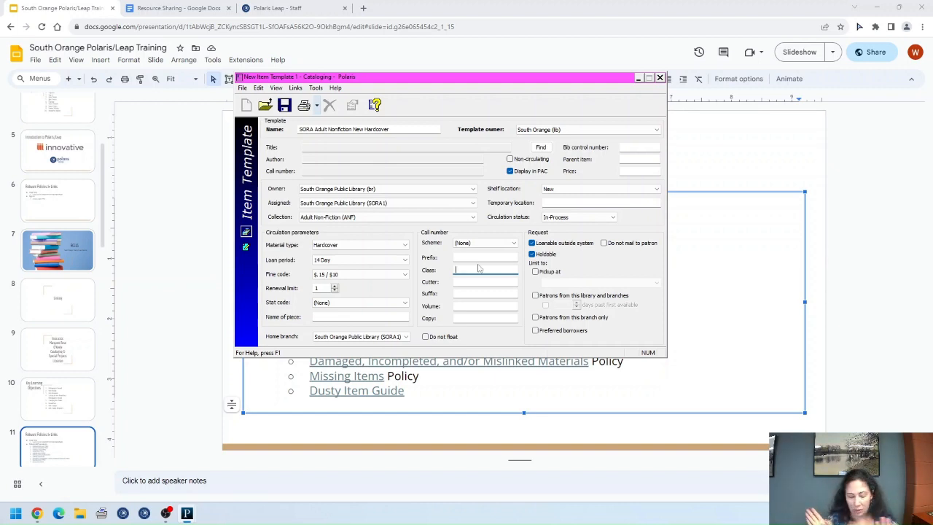
text(FIC)
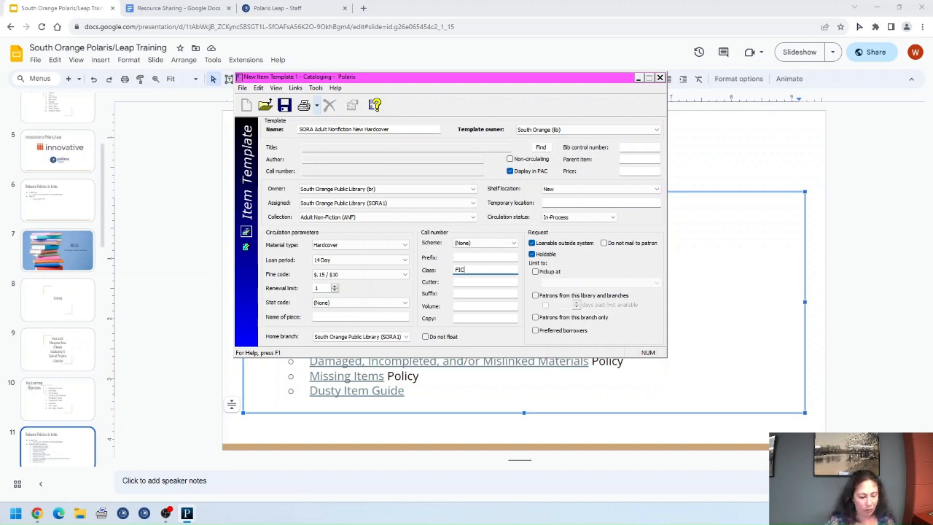
text(TION)
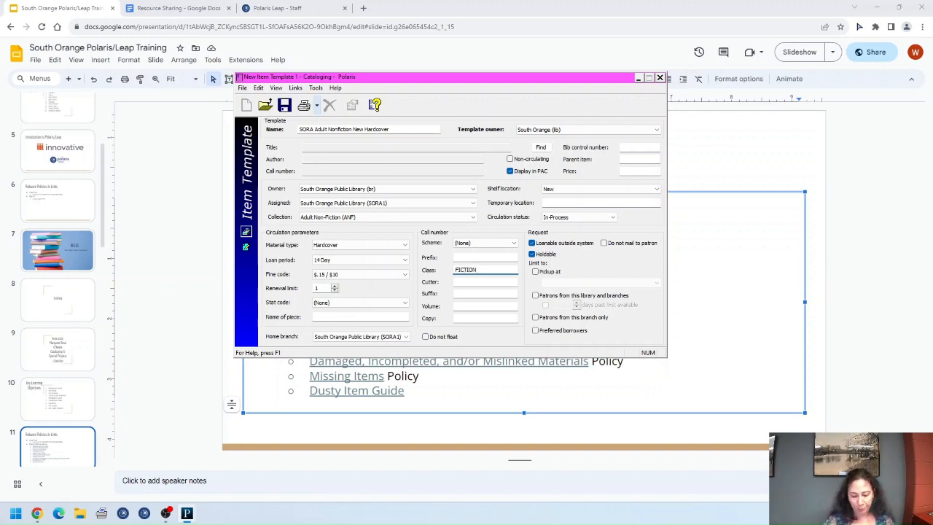
key(BackSpace)
key(BackSpace)
key(BackSpace)
key(BackSpace)
key(BackSpace)
key(BackSpace)
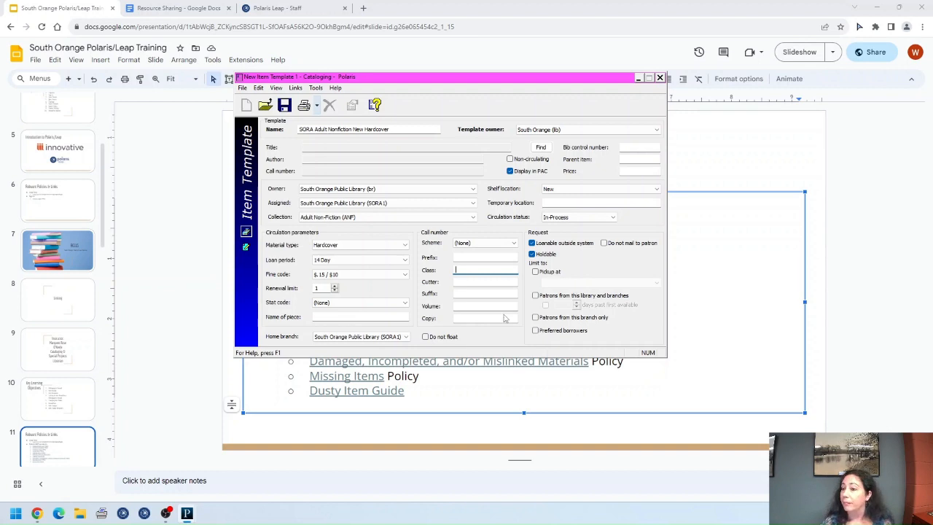
Step: Step through the Prefix, Suffix, Volume and Copy fields, leaving them empty, then view the Resource Sharing policy
click(460, 258)
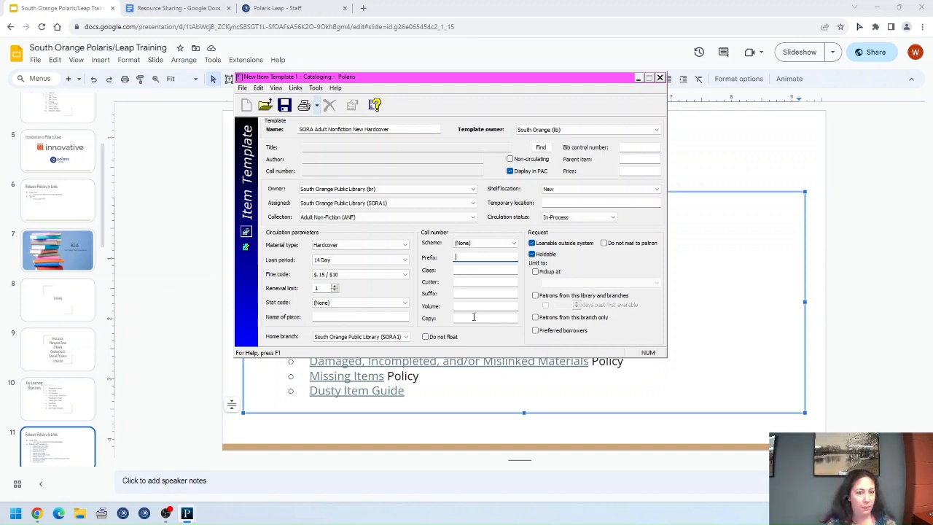
click(471, 293)
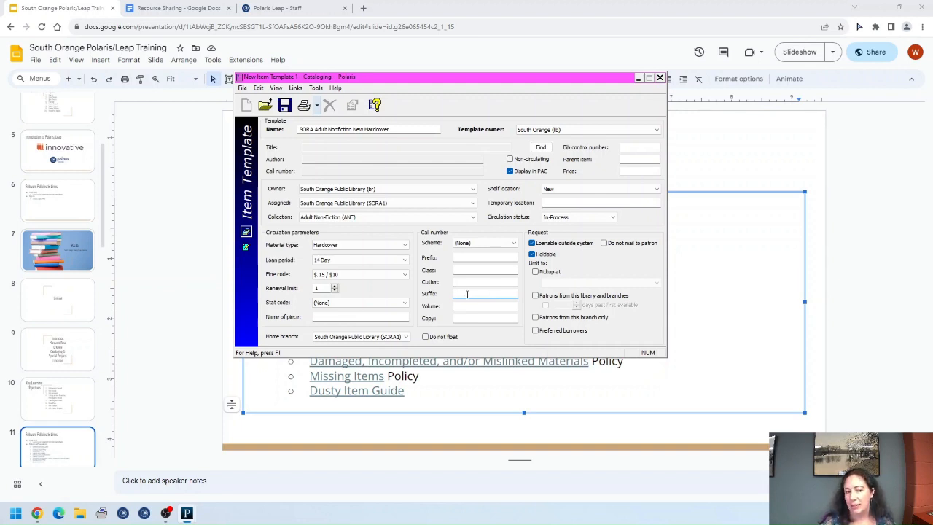
click(462, 307)
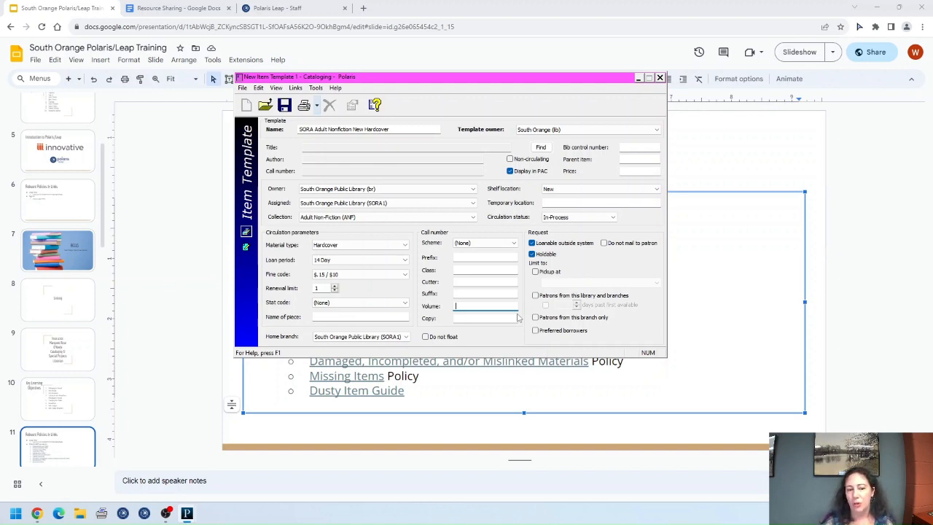
click(468, 318)
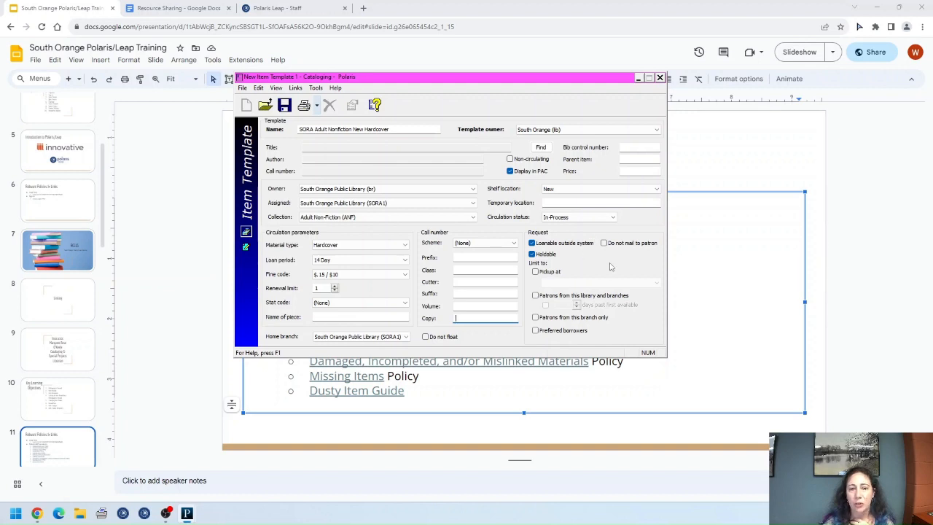
click(172, 10)
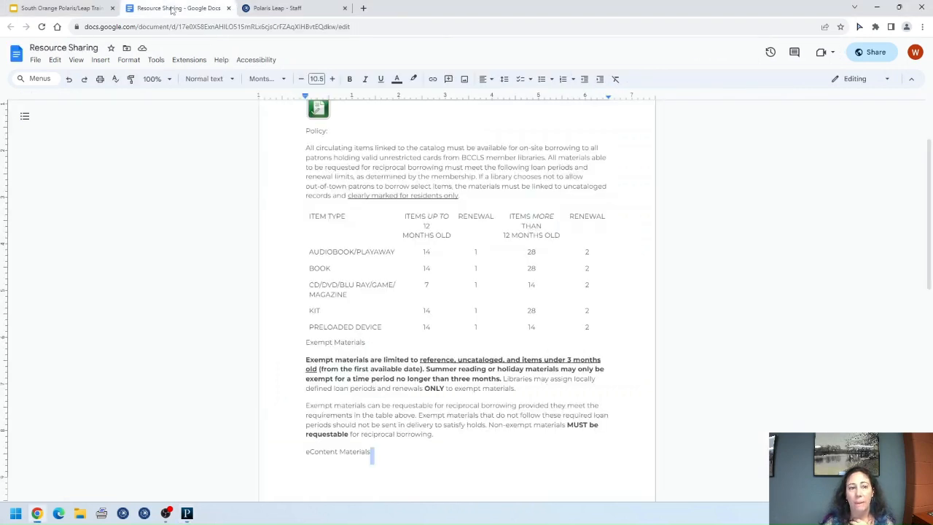
click(502, 380)
drag(502, 380, 306, 363)
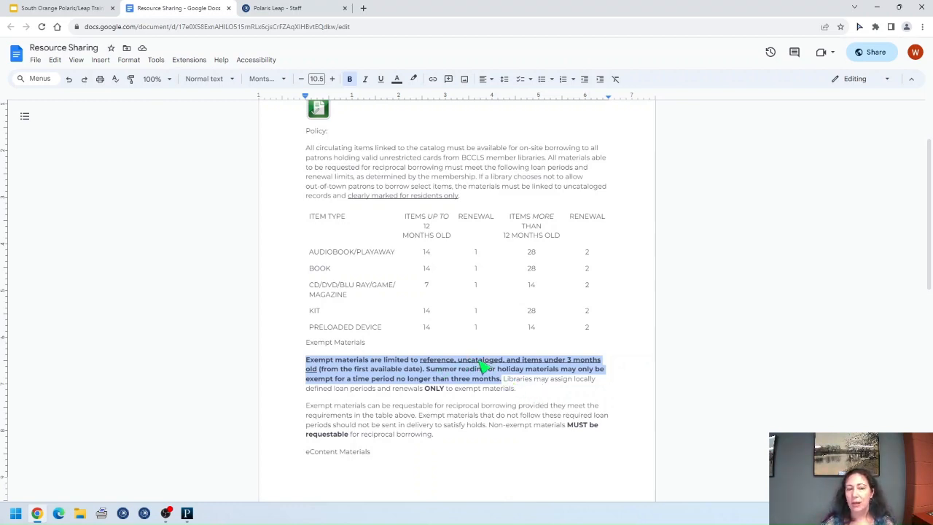
Step: Highlight, then deselect, the phrase 'Summer reading or holiday materials' in the exempt materials rules
click(530, 388)
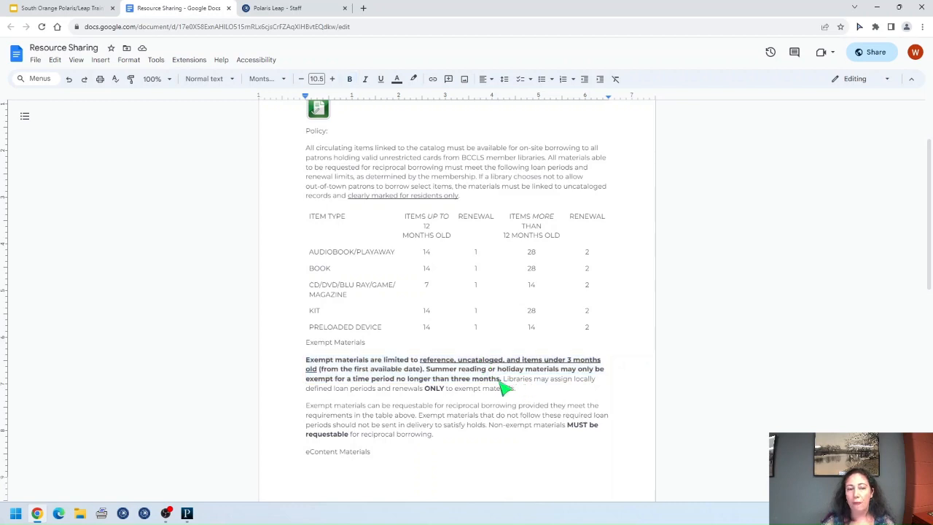
drag(426, 369, 562, 378)
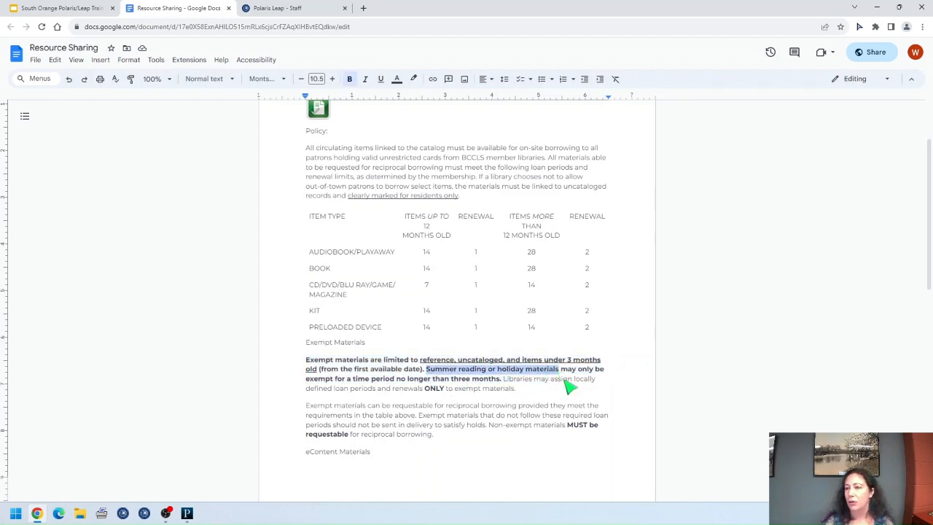
click(534, 389)
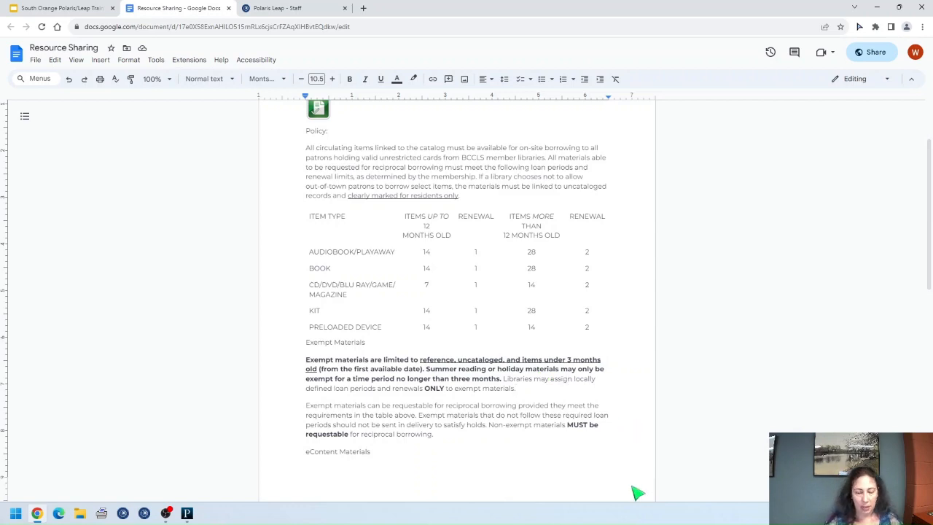
Step: Close the Resource Sharing document and bring the New Hardcover item template forward
click(228, 8)
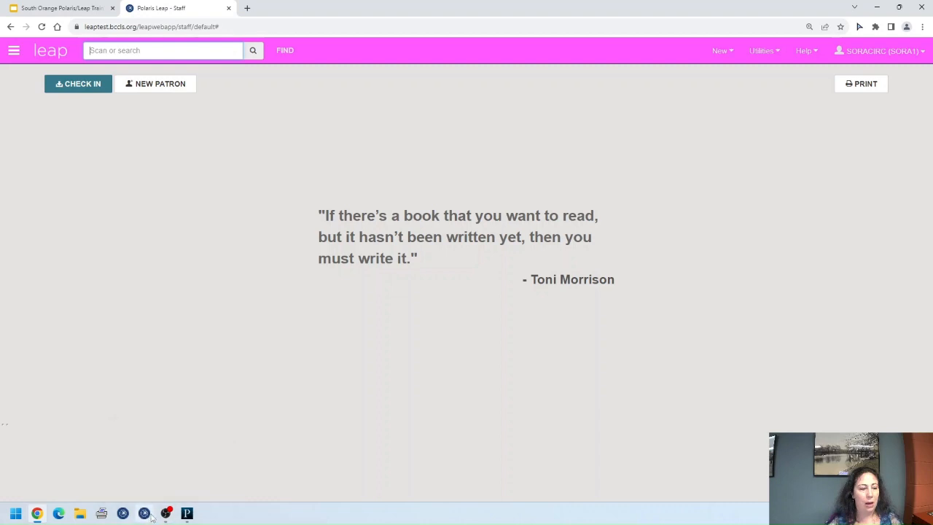
mouse_move(187, 516)
click(229, 487)
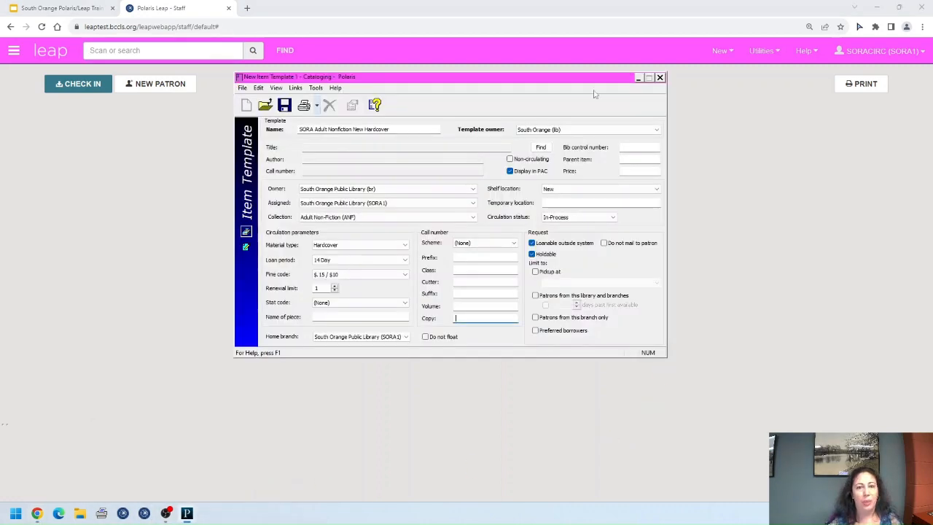
drag(548, 82, 576, 119)
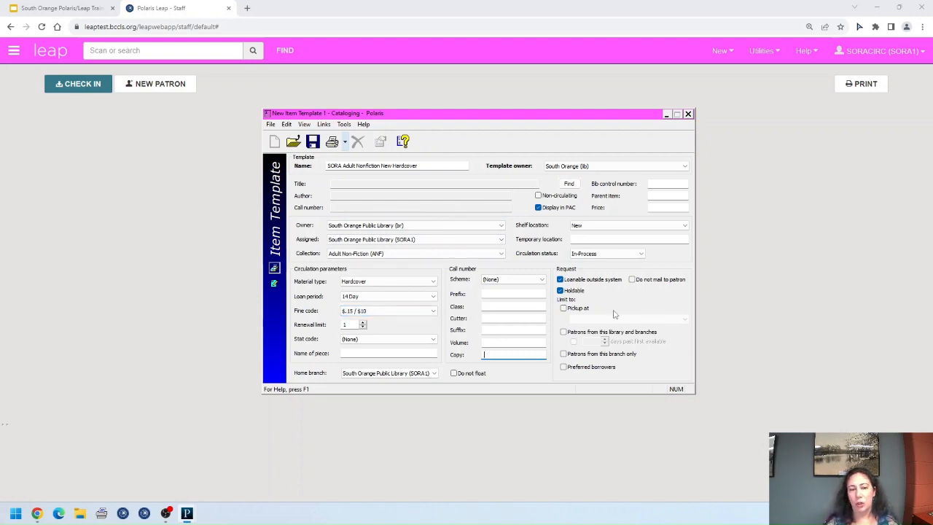
Step: Limit requests to patrons from this library and branches for 90 days past first available, and save
click(564, 308)
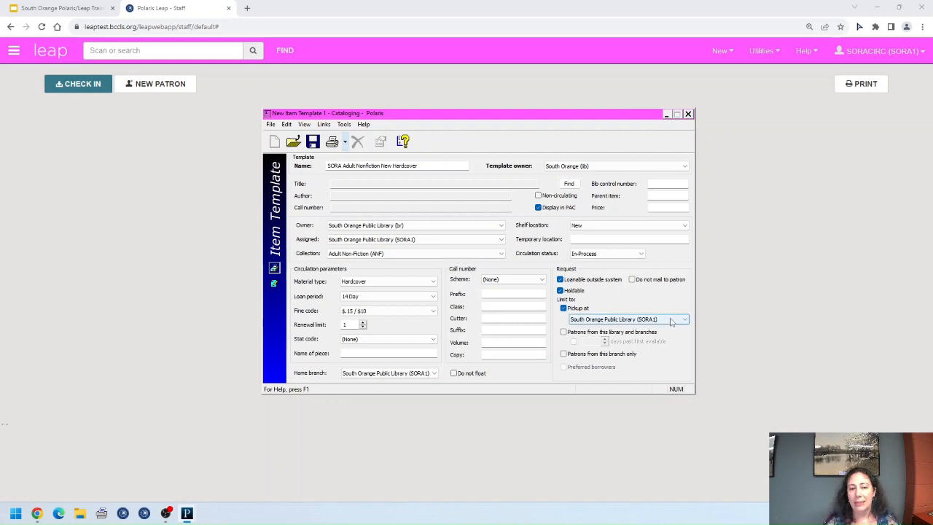
click(563, 332)
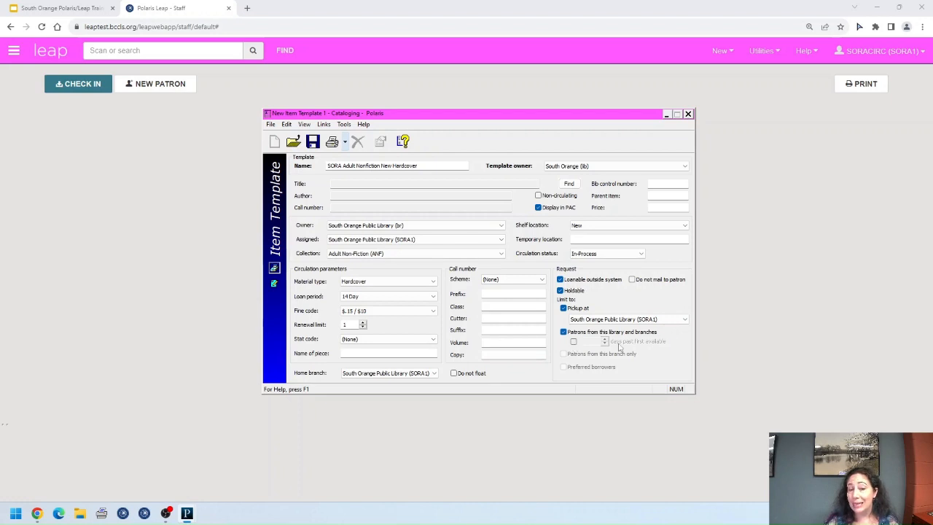
click(574, 342)
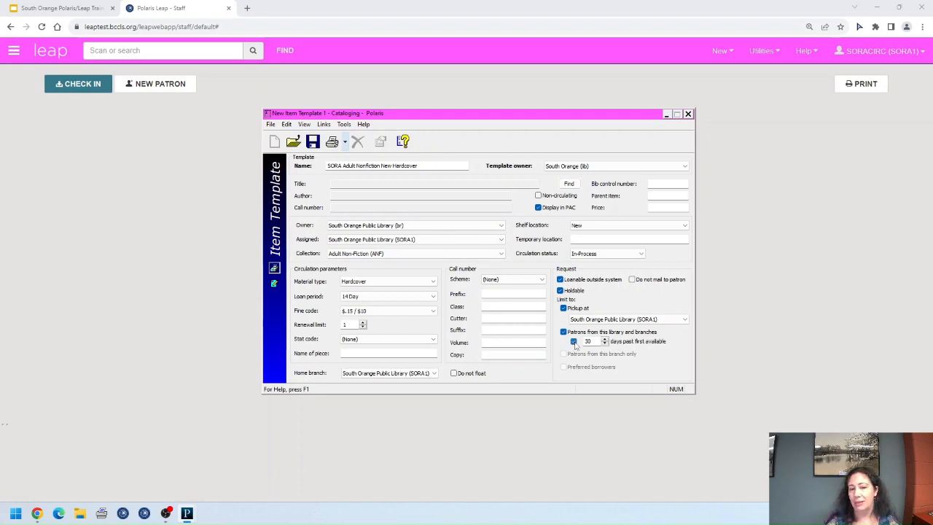
double_click(595, 341)
text(90)
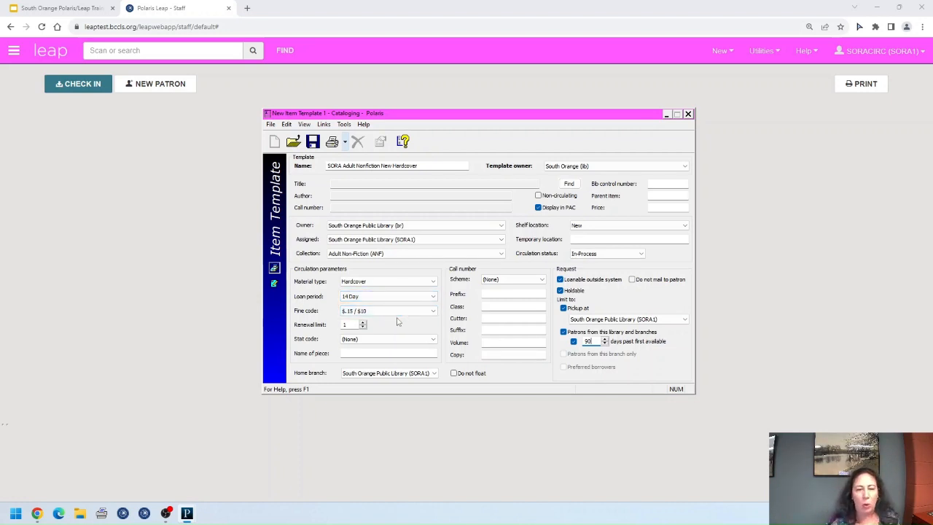
click(312, 142)
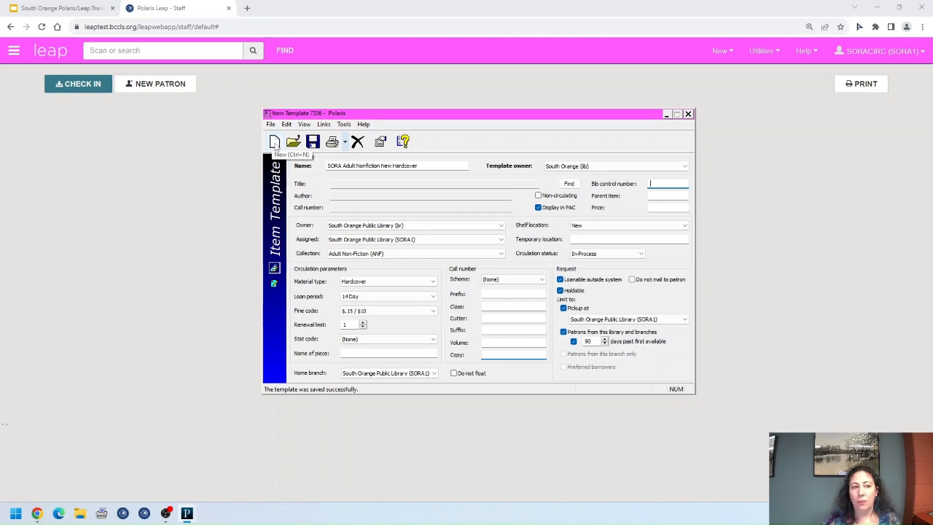
Step: Copy the existing form into a new template and remove 'New' to name it 'SORA Adult Nonfiction Hardcover'
click(276, 144)
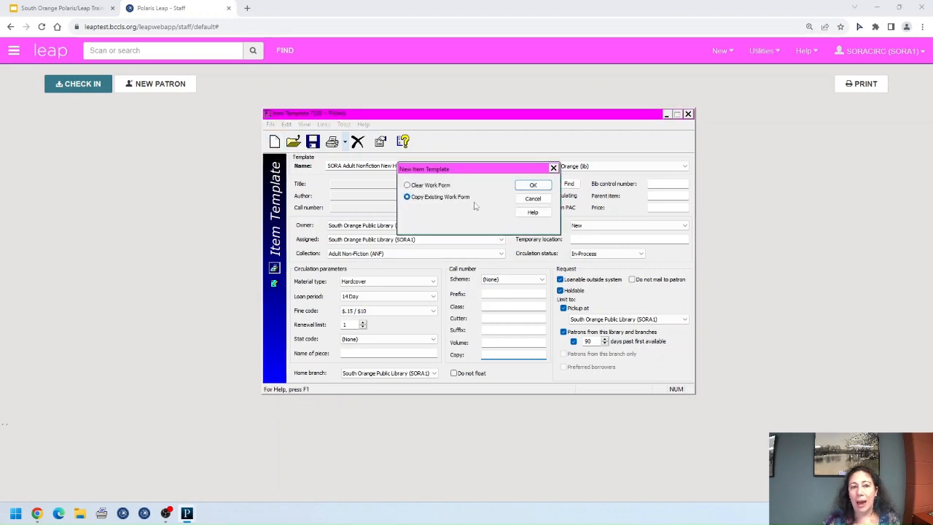
click(534, 185)
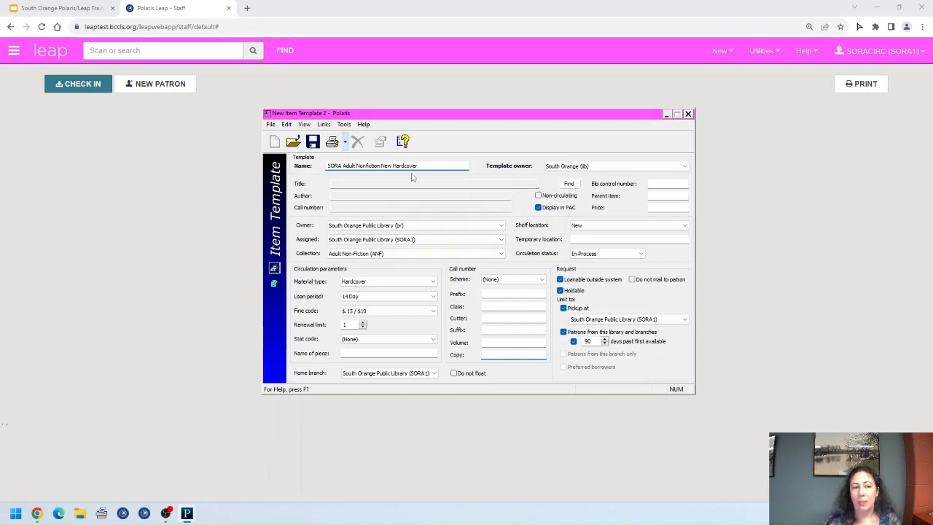
double_click(386, 165)
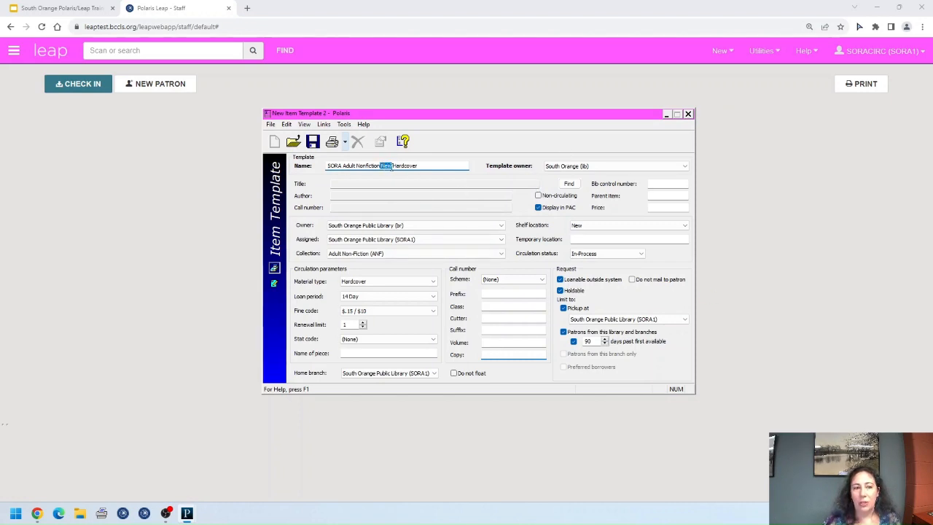
key(BackSpace)
Step: Set shelf location to (None), drop the request restriction, use 28 Day loans with renewal limit 3, and save
click(645, 225)
click(583, 233)
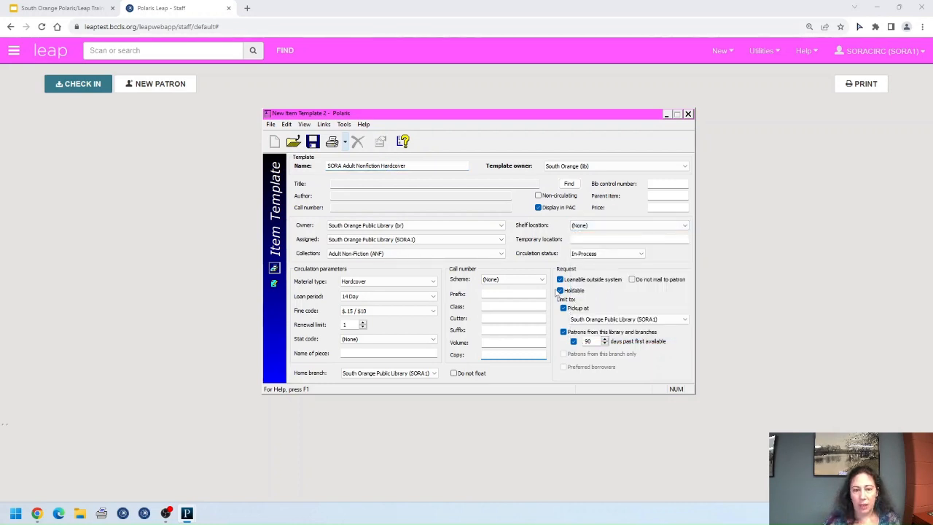
click(563, 332)
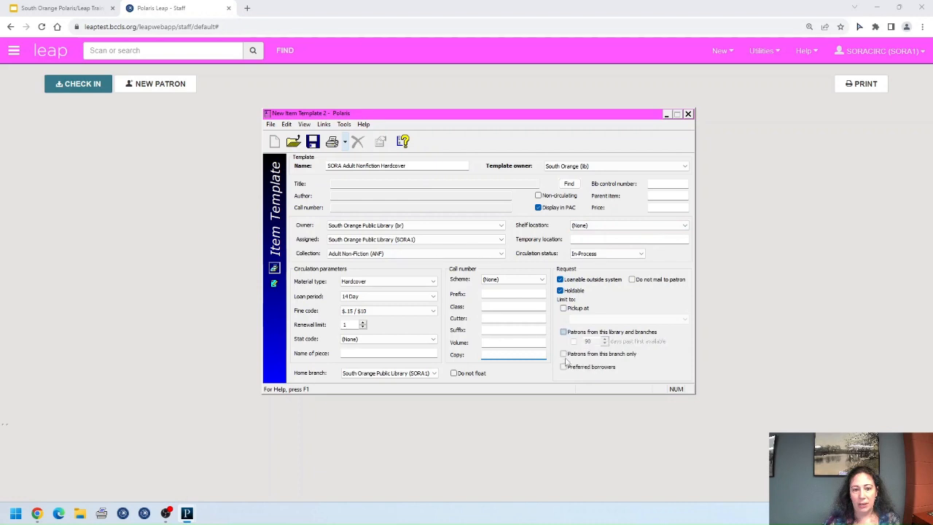
click(408, 295)
click(360, 369)
key(Tab)
key(Tab)
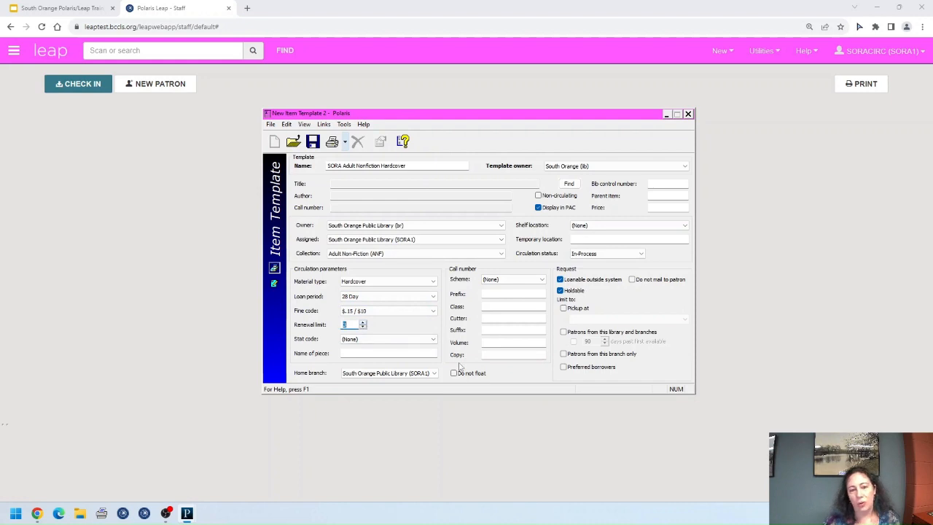
click(312, 143)
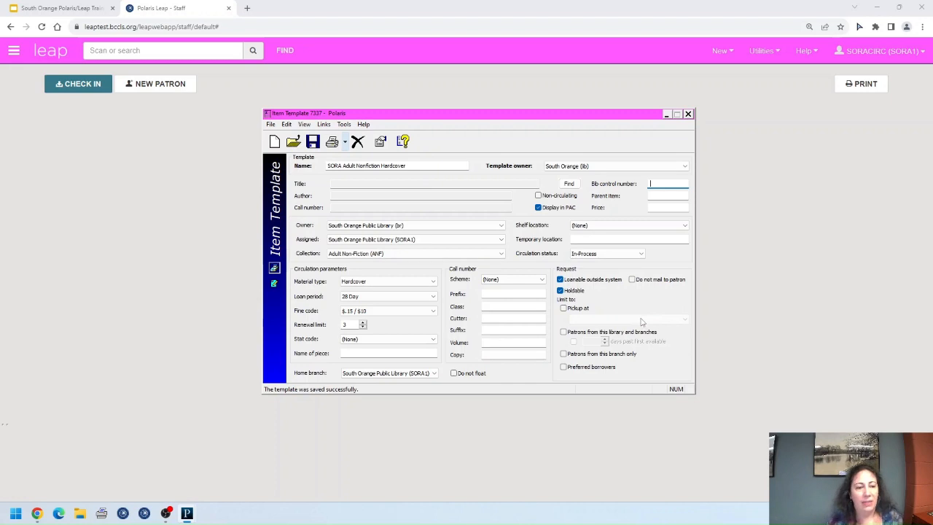
Step: Close the saved template and search Item Records for item templates matching 'sora'
click(687, 115)
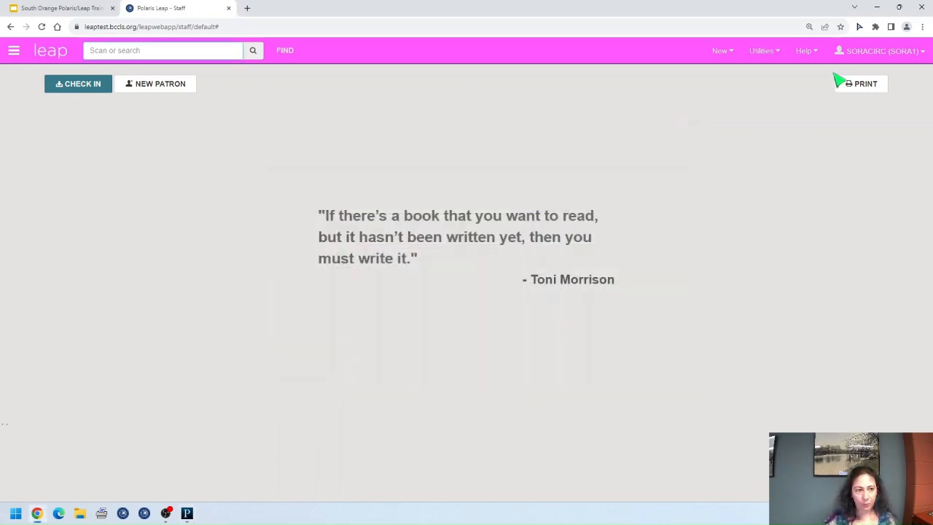
click(876, 8)
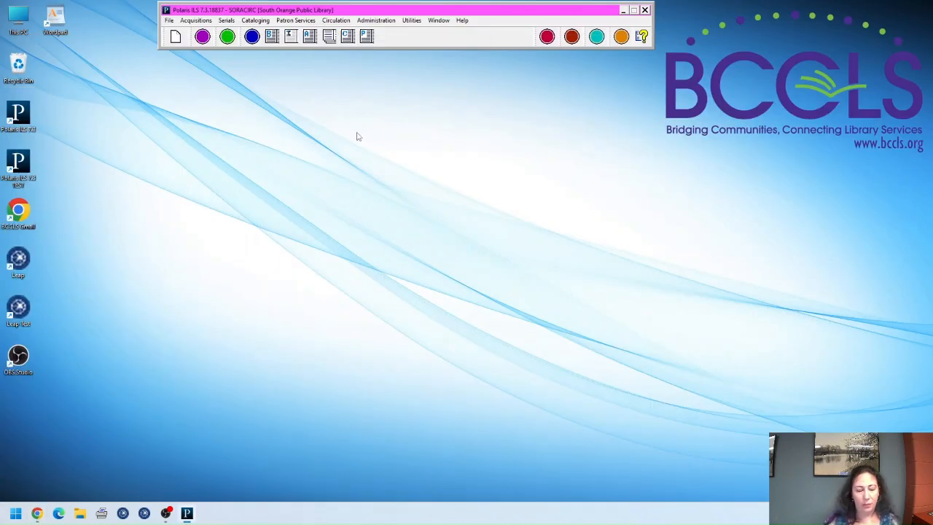
click(290, 38)
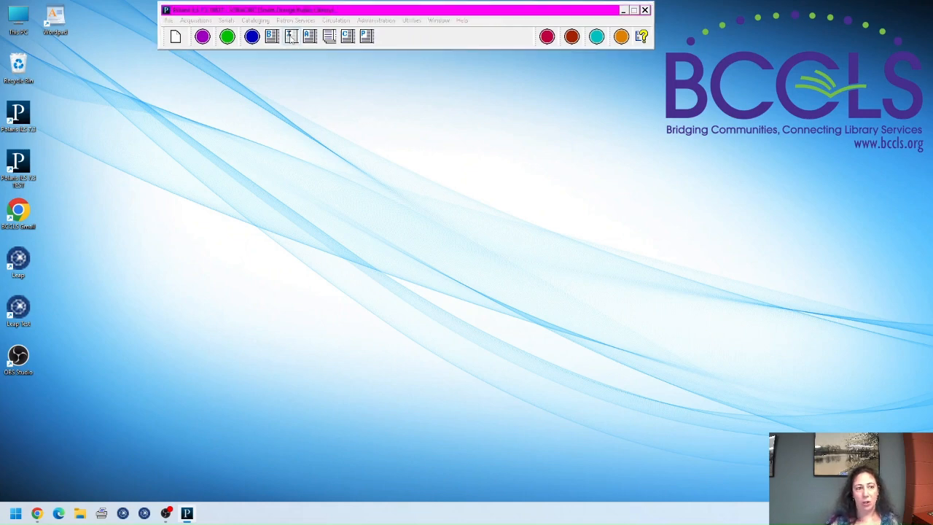
click(368, 146)
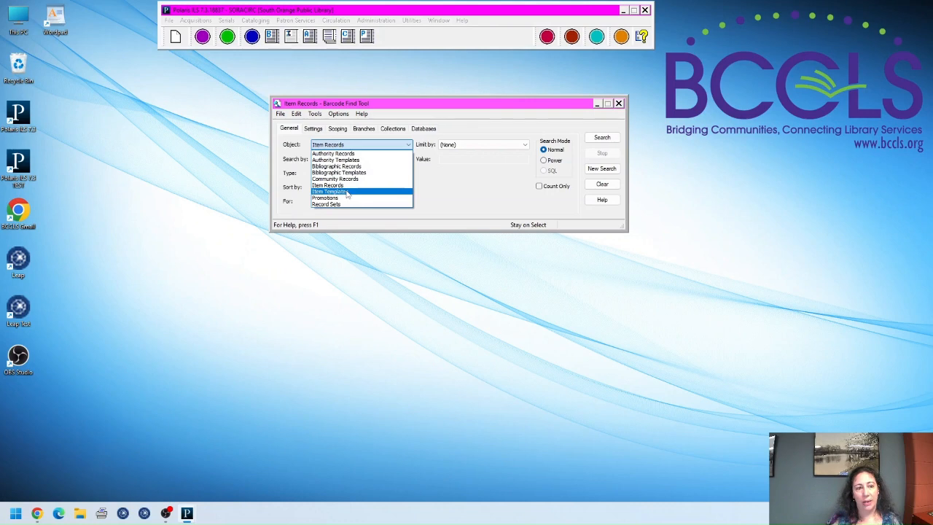
click(347, 192)
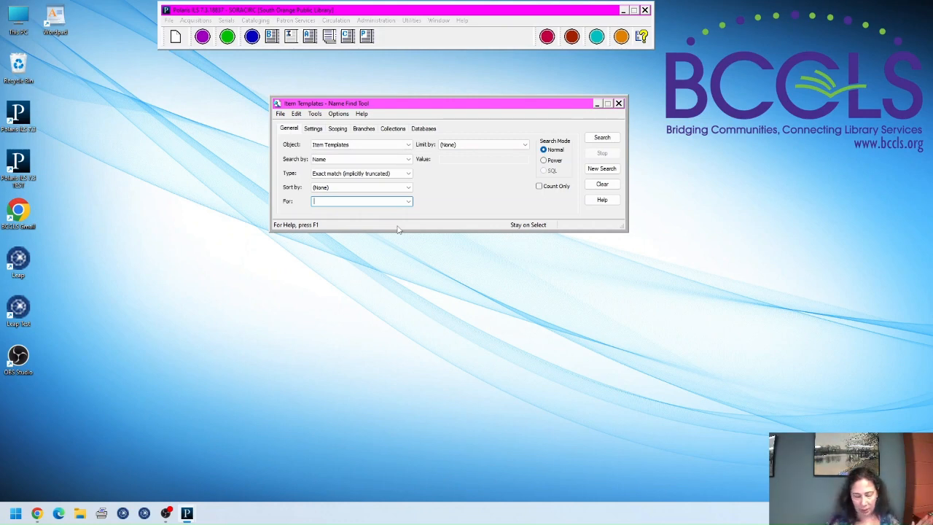
key(Return)
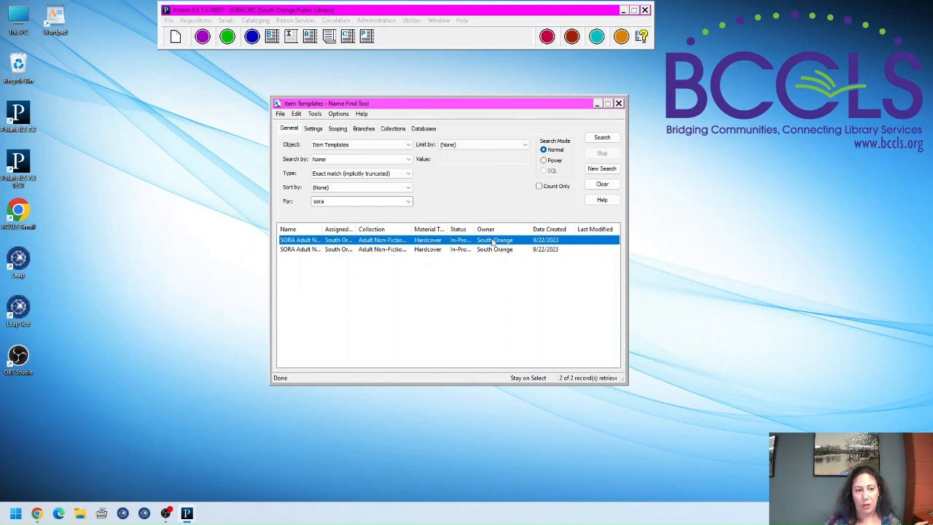
Step: Open Item Template 7336, SORA Adult Nonfiction New Hardcover, from the search results
drag(322, 229, 385, 229)
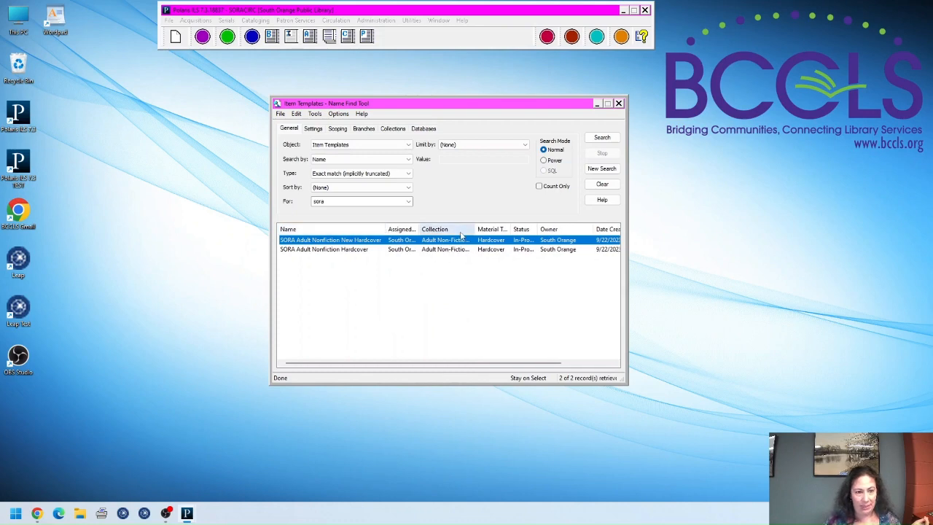
double_click(502, 239)
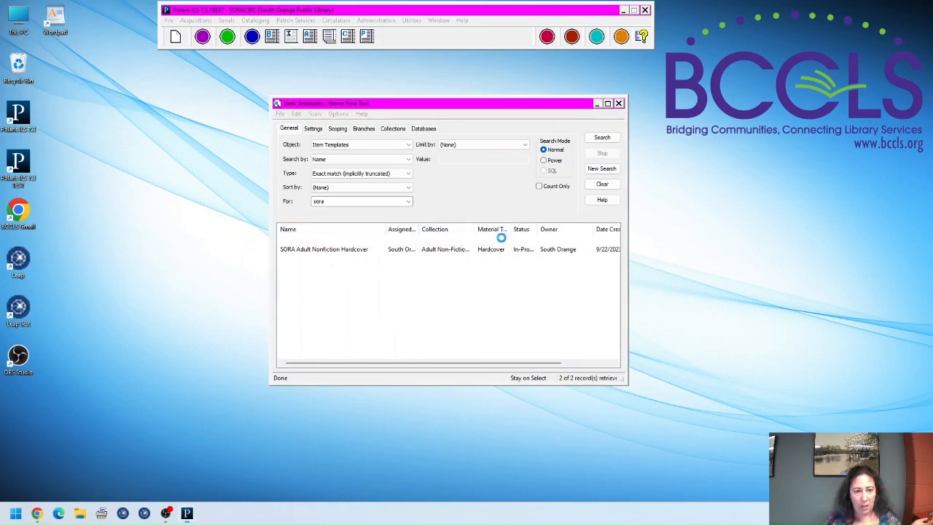
drag(355, 75, 508, 101)
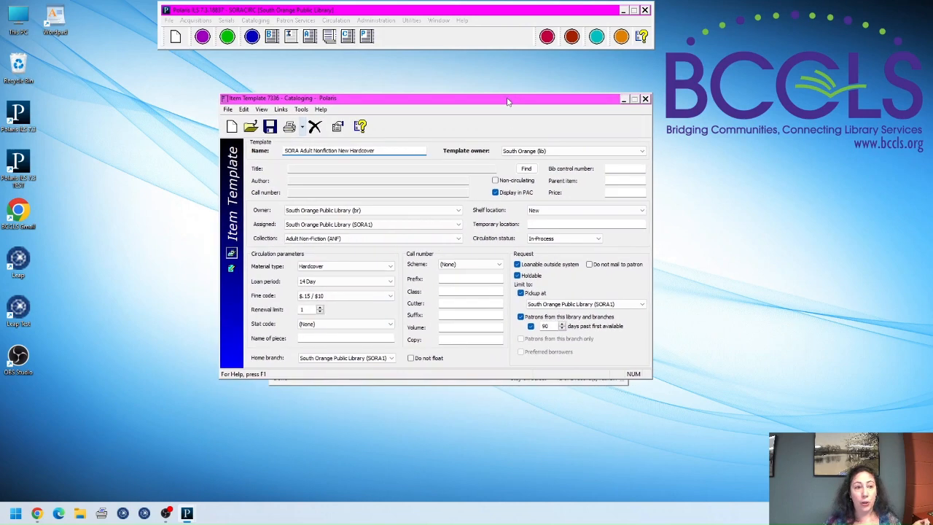
Step: Set shelf location to Local Pickup, rename the template 'SORA Adult Nonfiction Local Pickup Hardcover', save and close
click(583, 212)
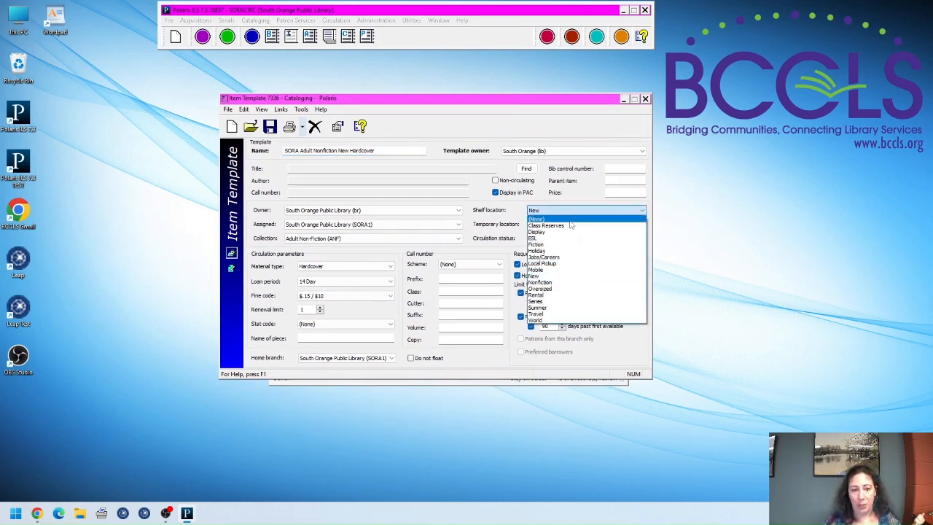
click(560, 263)
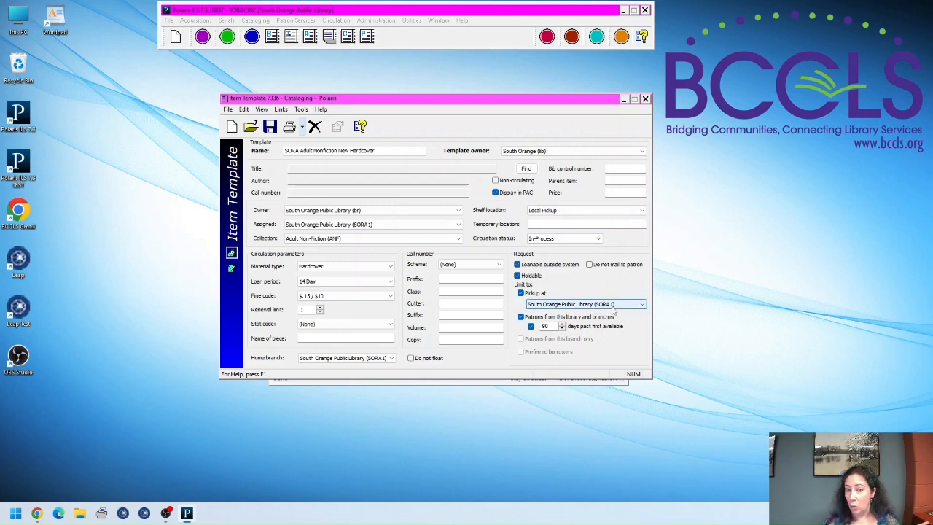
click(349, 150)
key(BackSpace)
key(BackSpace)
key(BackSpace)
key(BackSpace)
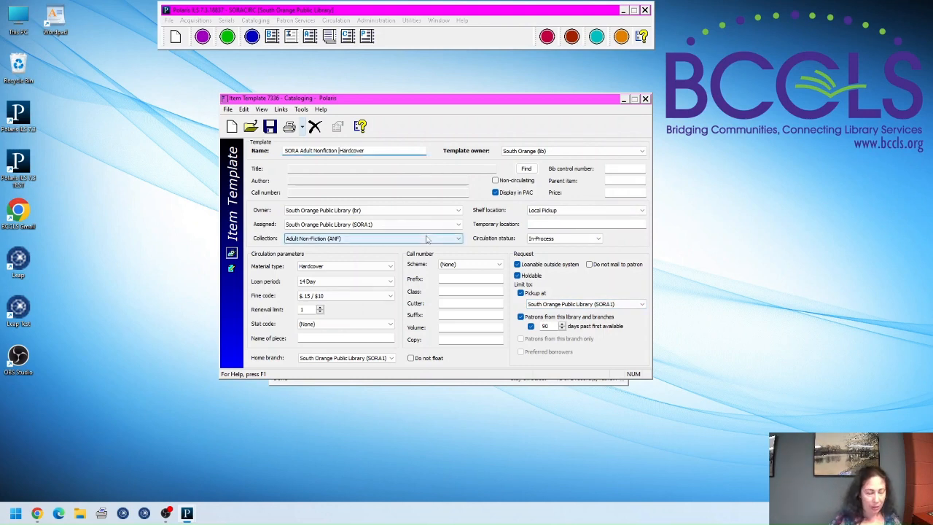
text(Local Pu)
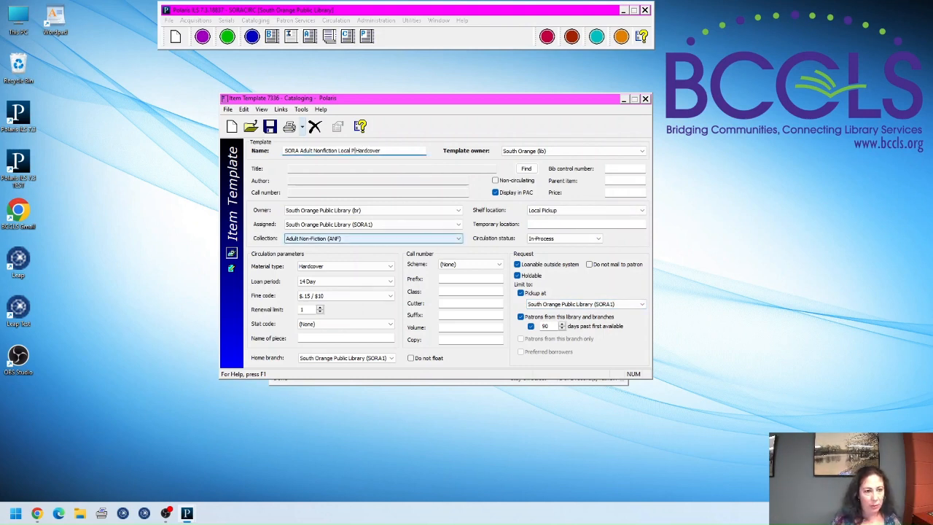
text(ckup)
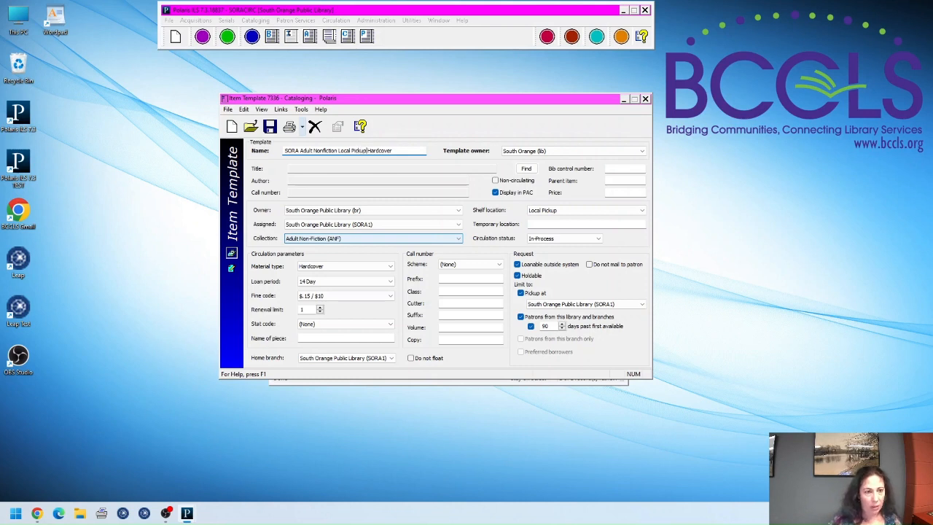
click(270, 127)
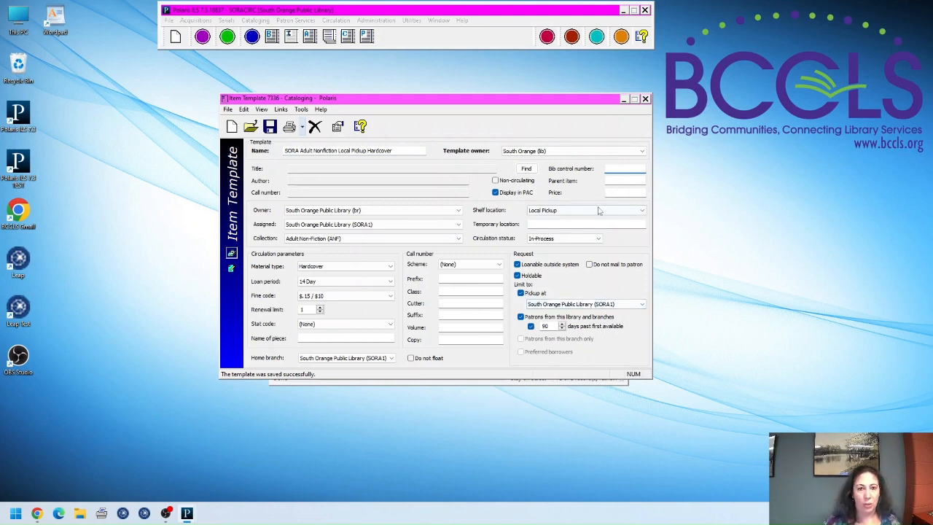
click(645, 98)
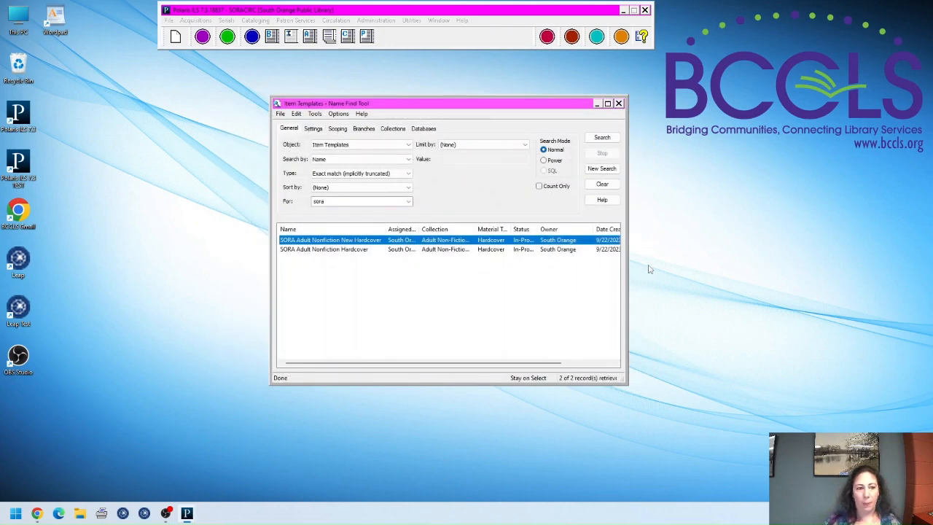
Step: Open the first template in the search results
right_click(470, 243)
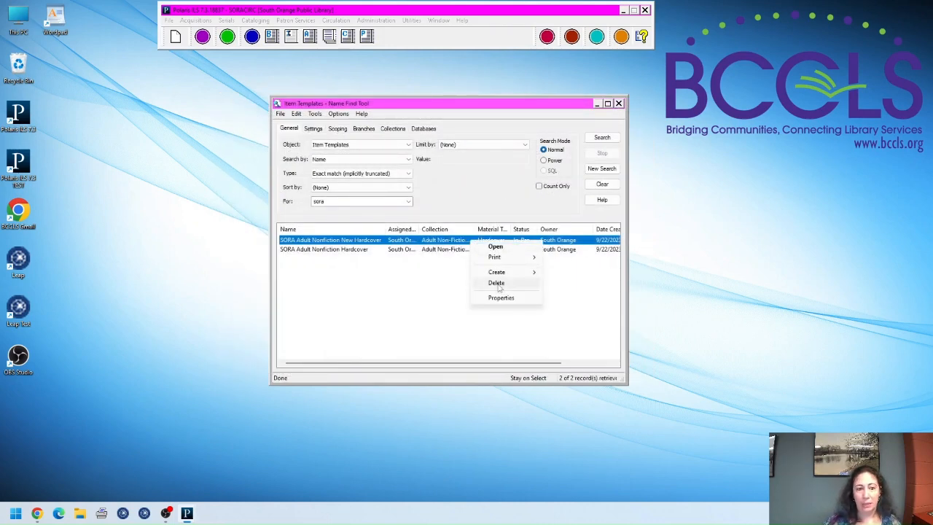
click(443, 242)
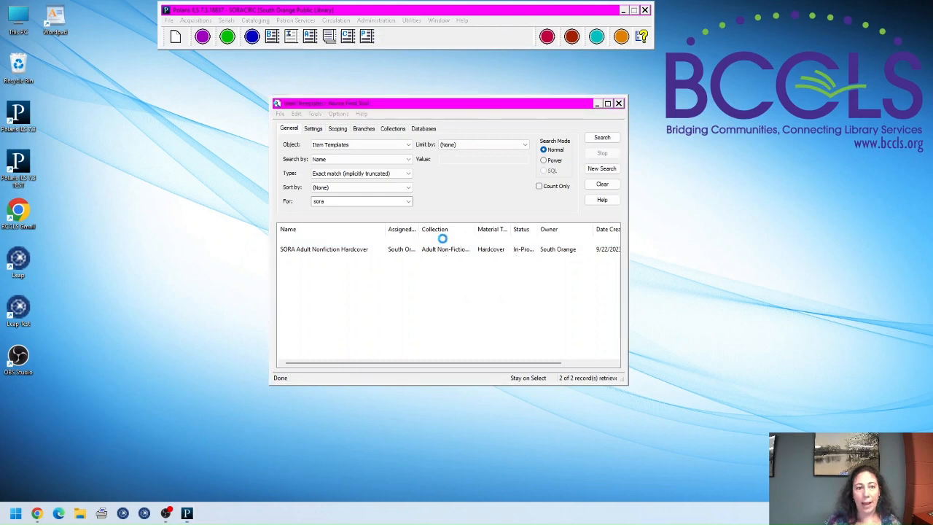
double_click(442, 241)
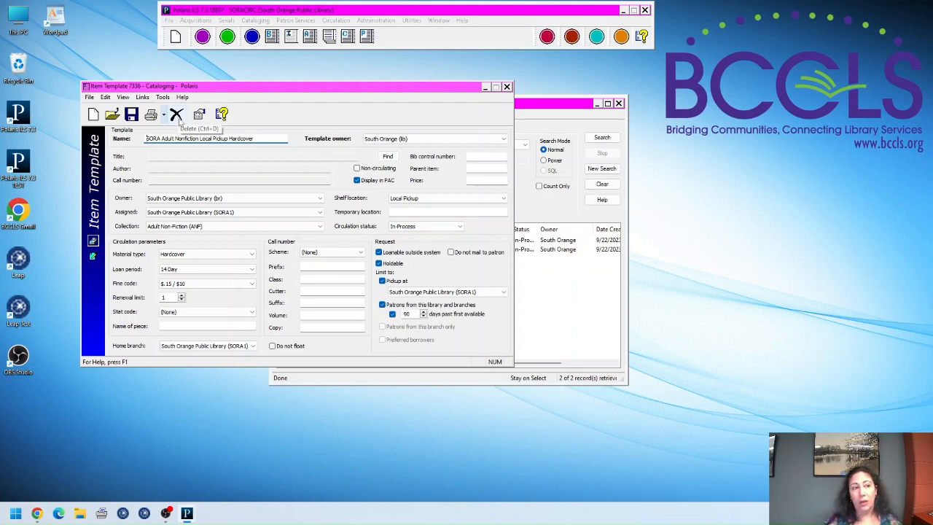
Step: Close the template and search windows, exit Polaris, and return to the Polaris Leap page
click(506, 87)
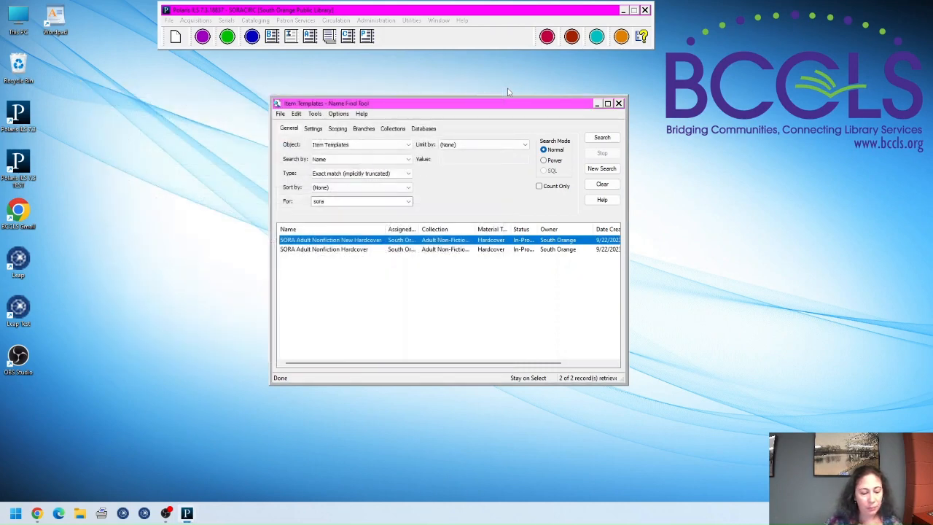
click(619, 106)
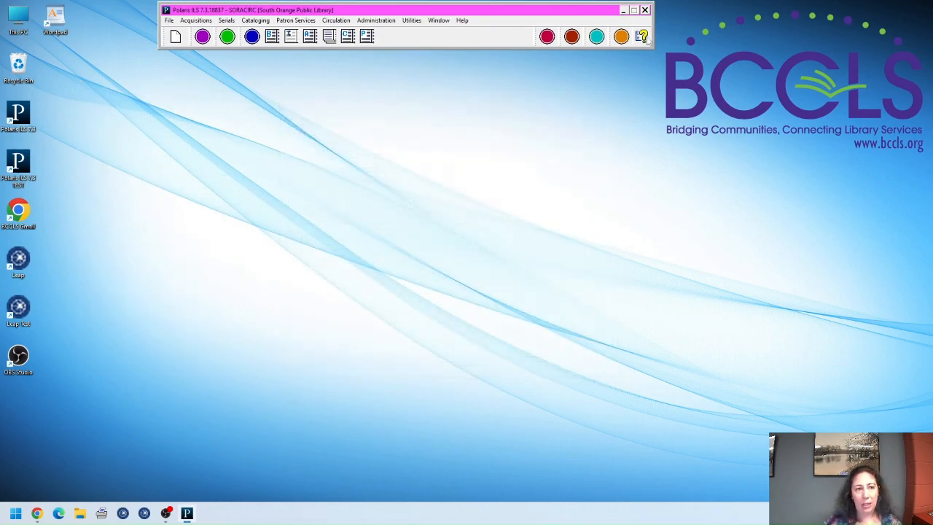
click(644, 10)
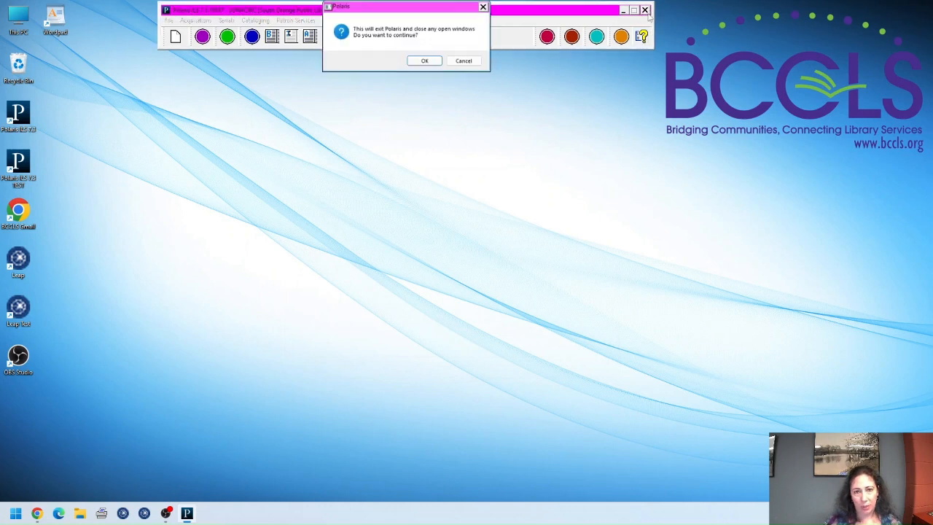
click(424, 62)
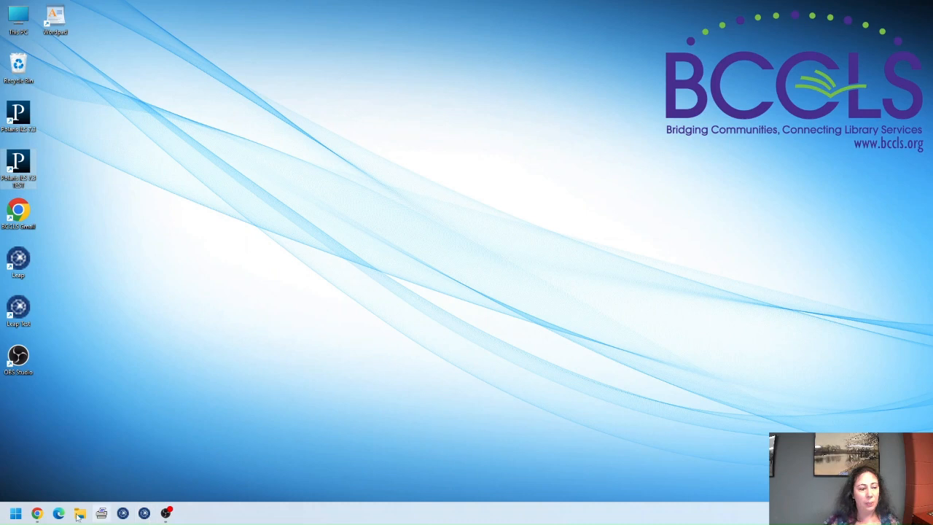
click(37, 513)
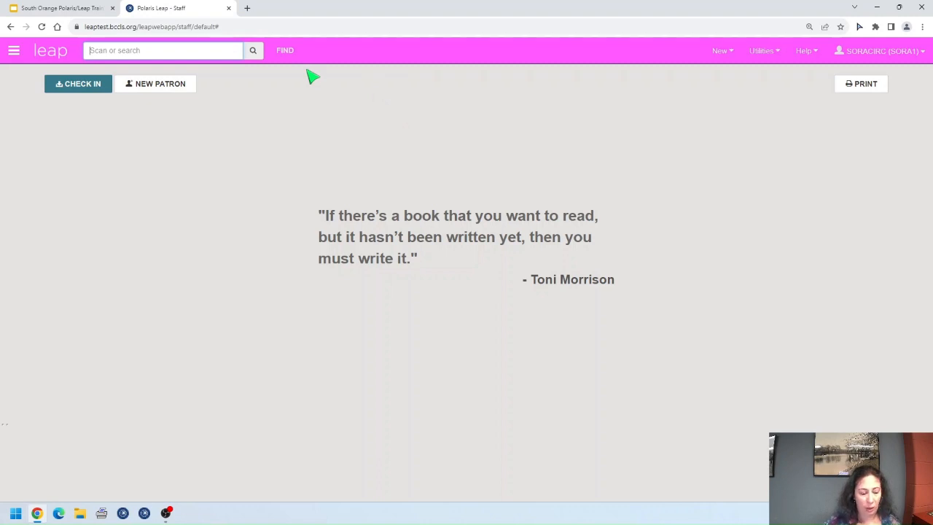
click(286, 54)
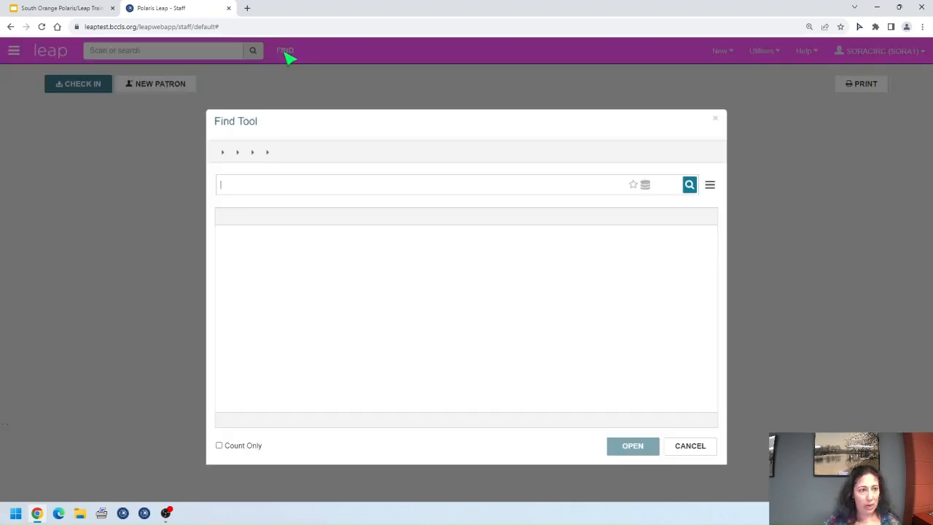
click(243, 153)
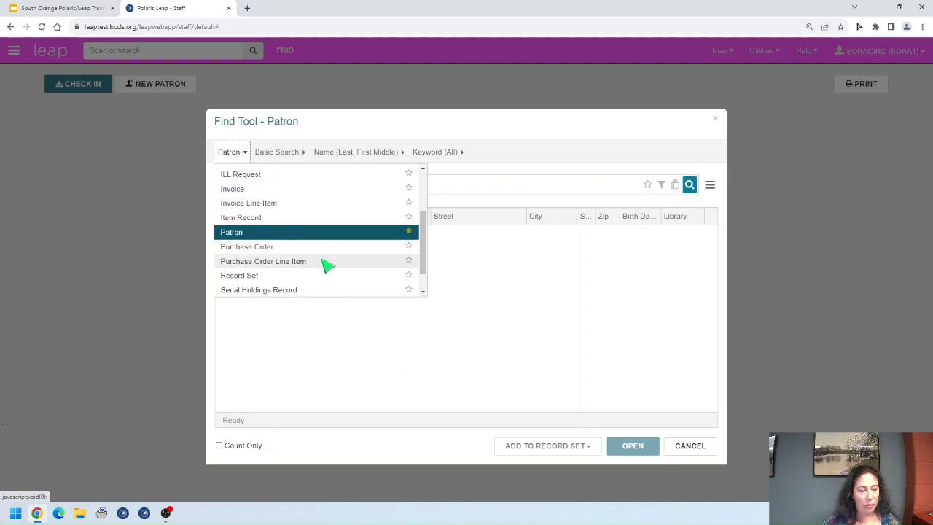
scroll(319, 252, up, 3)
click(270, 187)
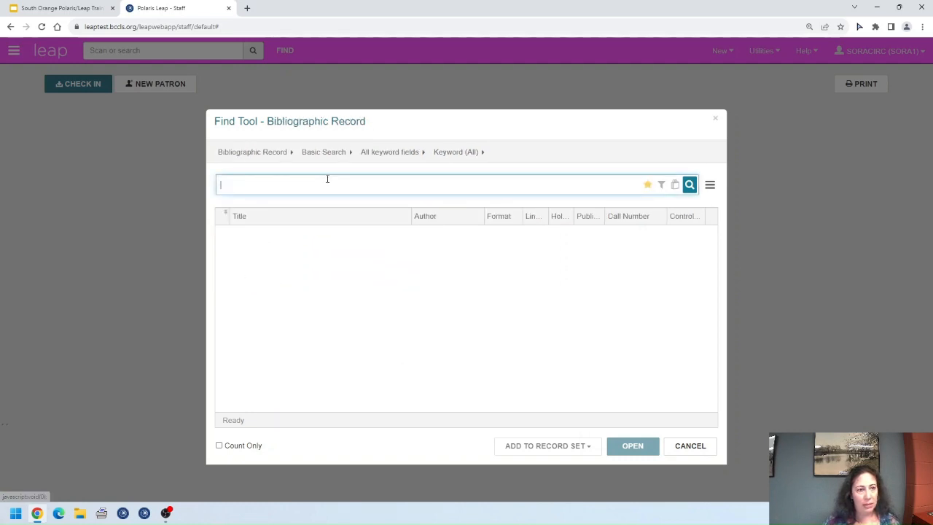
click(398, 154)
scroll(433, 250, down, 5)
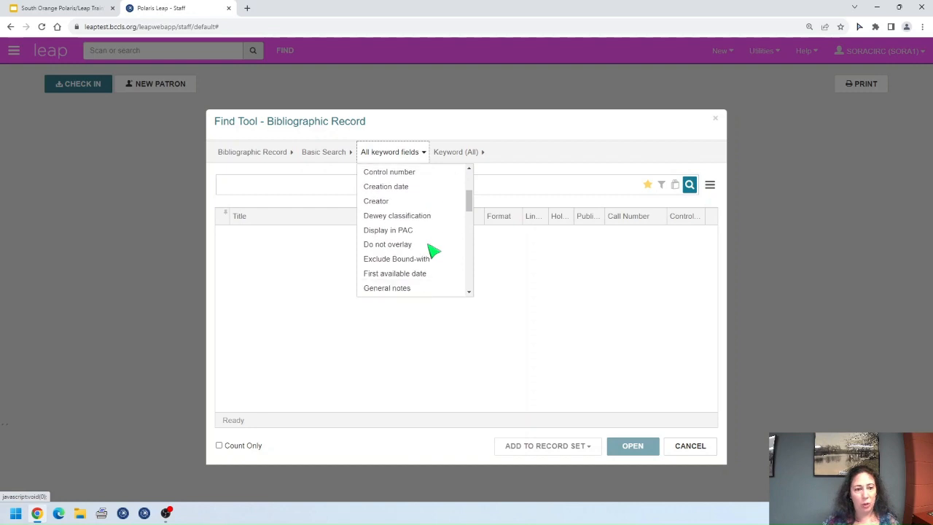
click(372, 281)
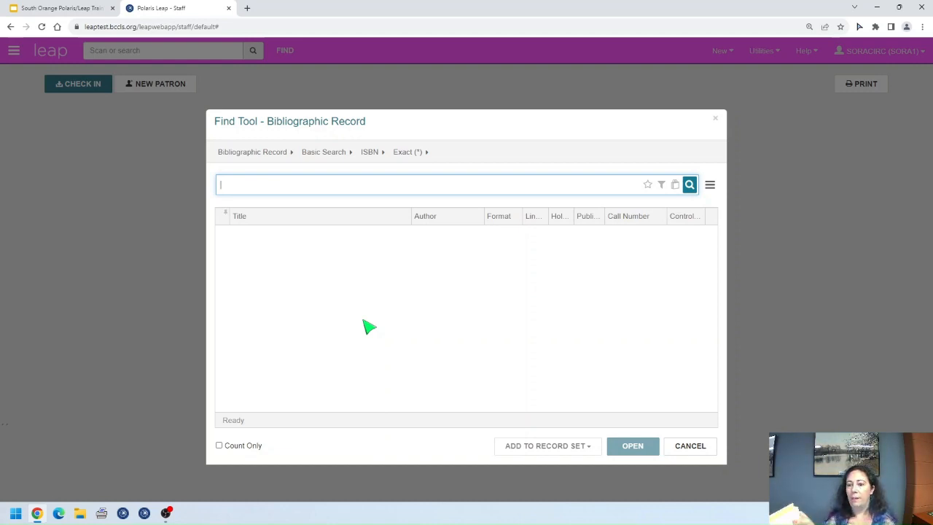
text(9780060168483)
key(Return)
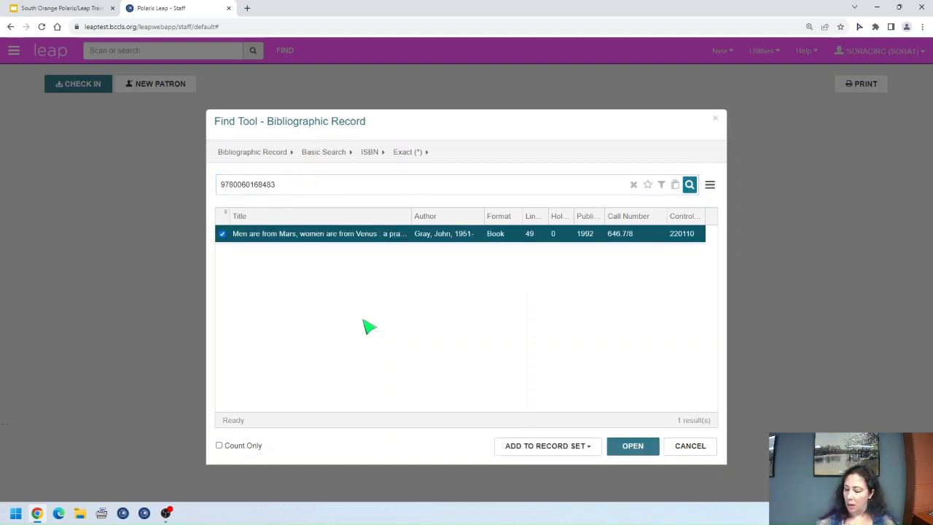
double_click(465, 234)
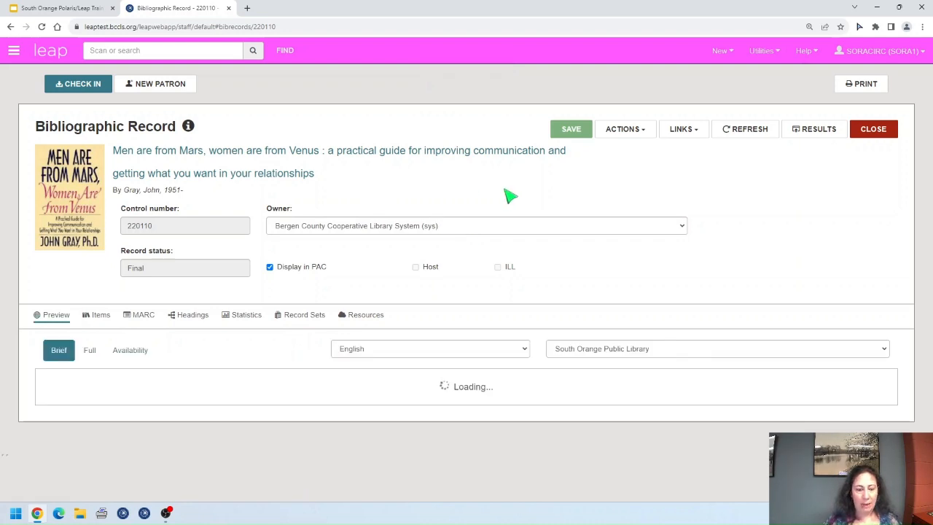
Step: Create a new item record for this title from the Actions menu
click(636, 134)
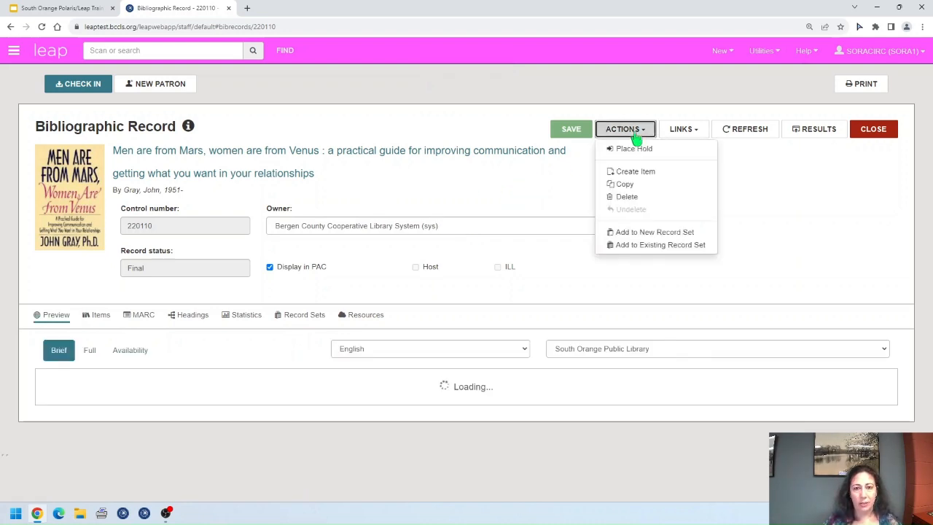
click(692, 177)
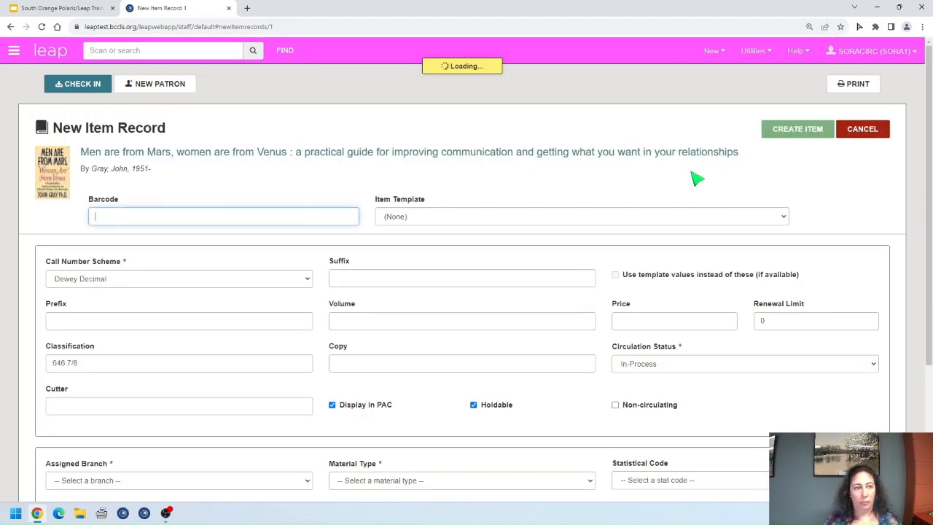
scroll(597, 306, down, 5)
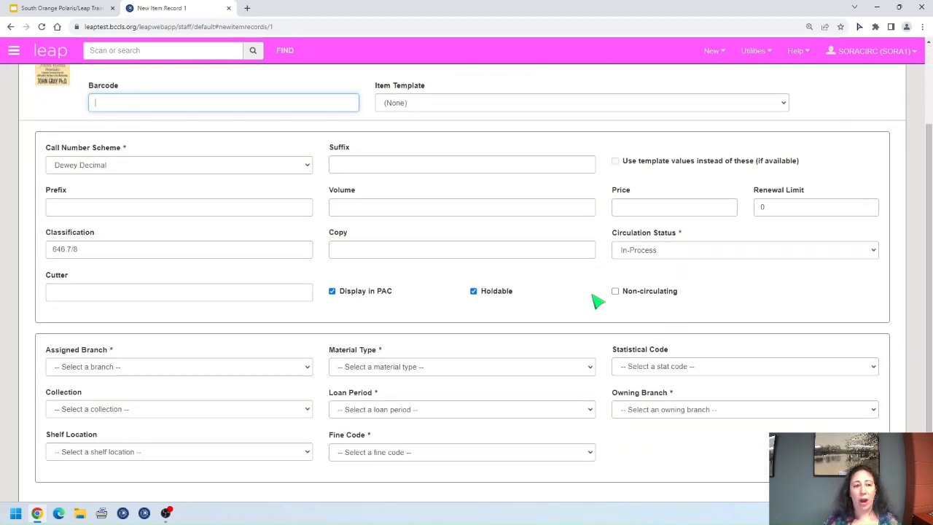
scroll(598, 299, up, 5)
scroll(597, 301, down, 3)
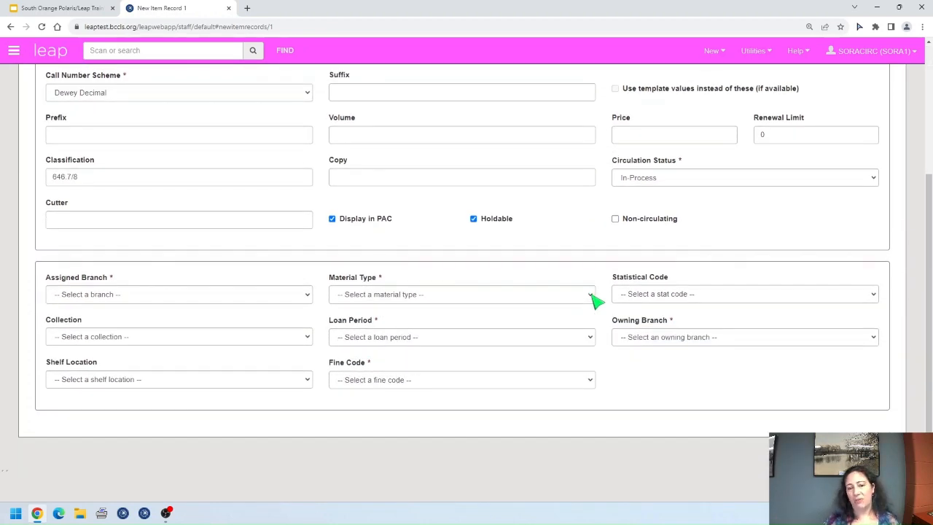
Step: Review the branch, material type, loan period, collection, shelf location and fine code choices without changing them
click(305, 299)
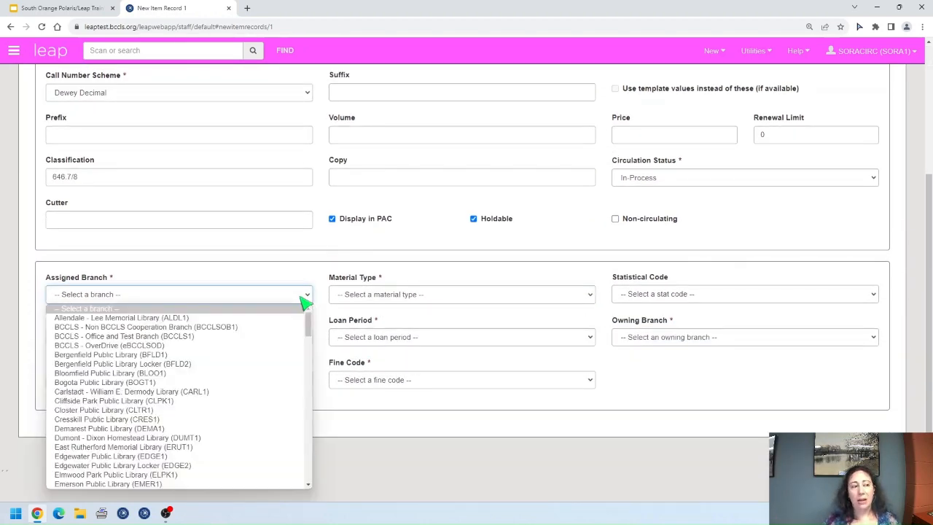
click(576, 294)
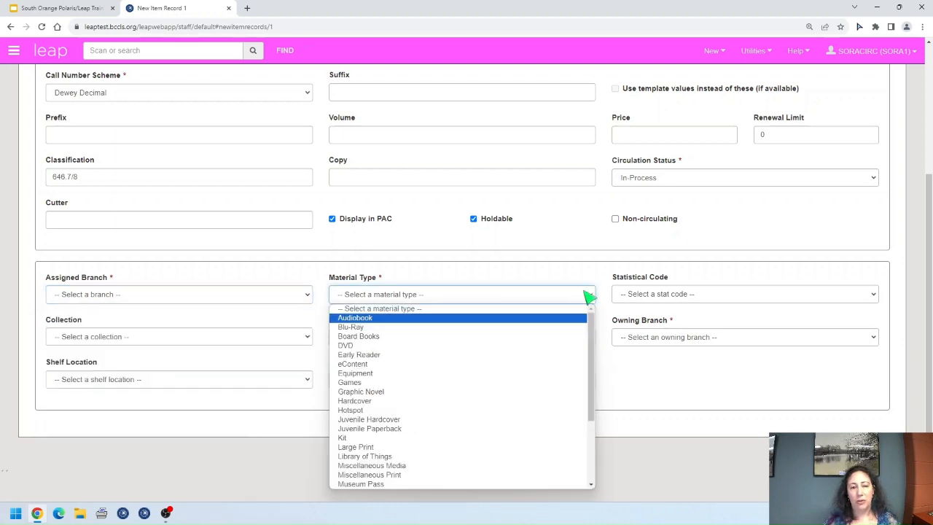
click(588, 297)
click(587, 336)
click(587, 341)
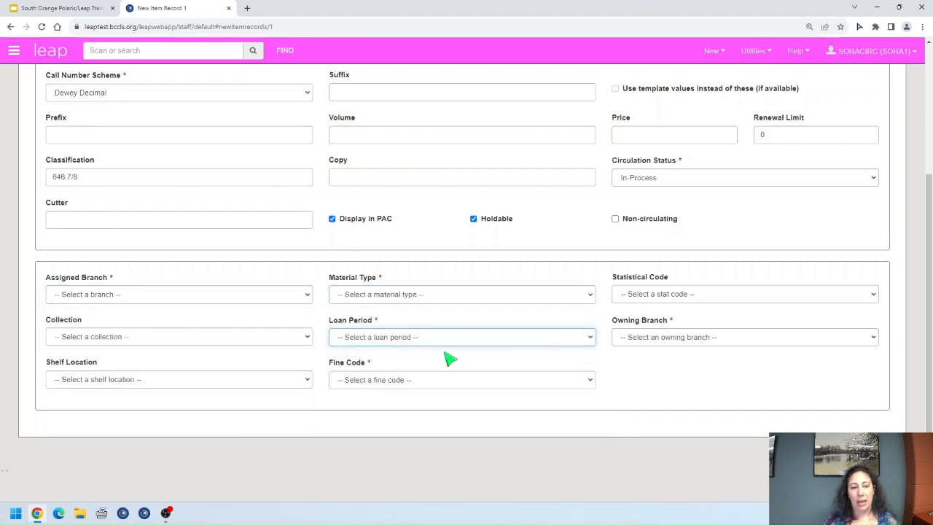
click(310, 339)
click(310, 341)
click(311, 382)
click(310, 387)
click(568, 382)
click(582, 386)
scroll(696, 332, up, 3)
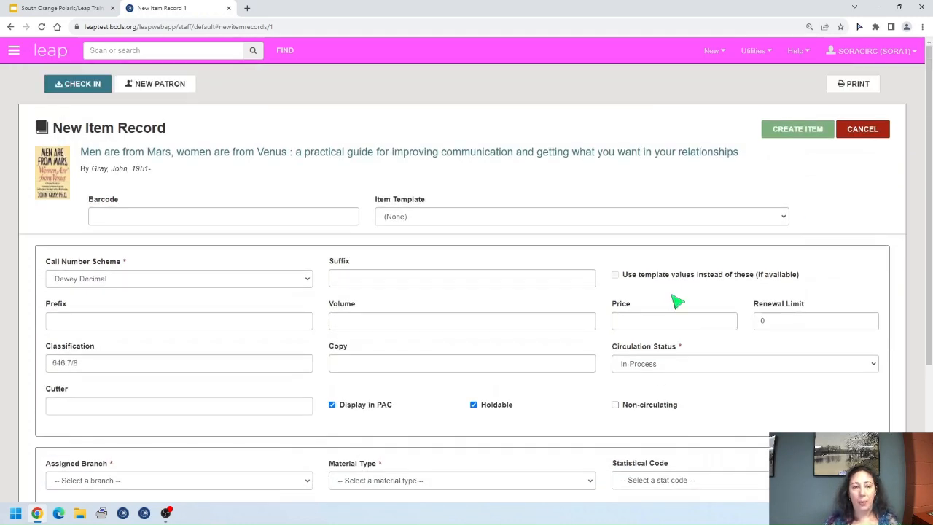
click(517, 217)
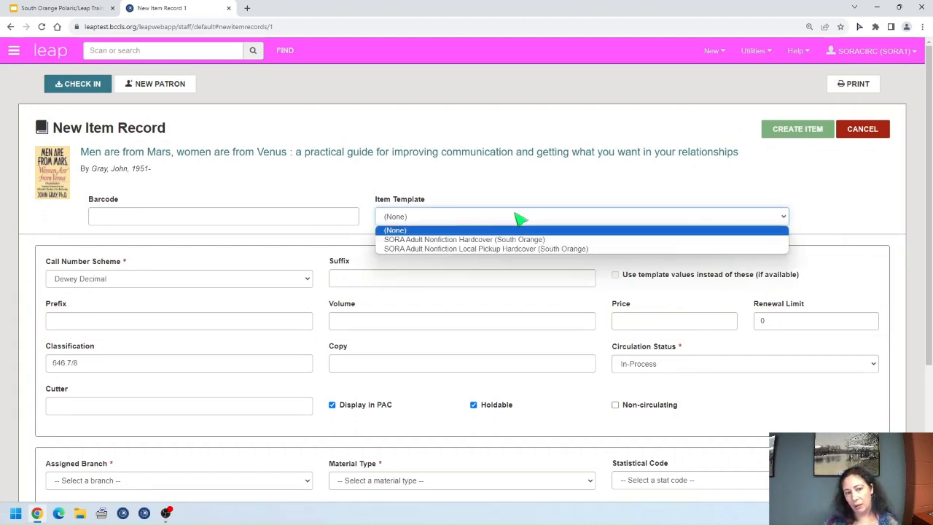
click(599, 249)
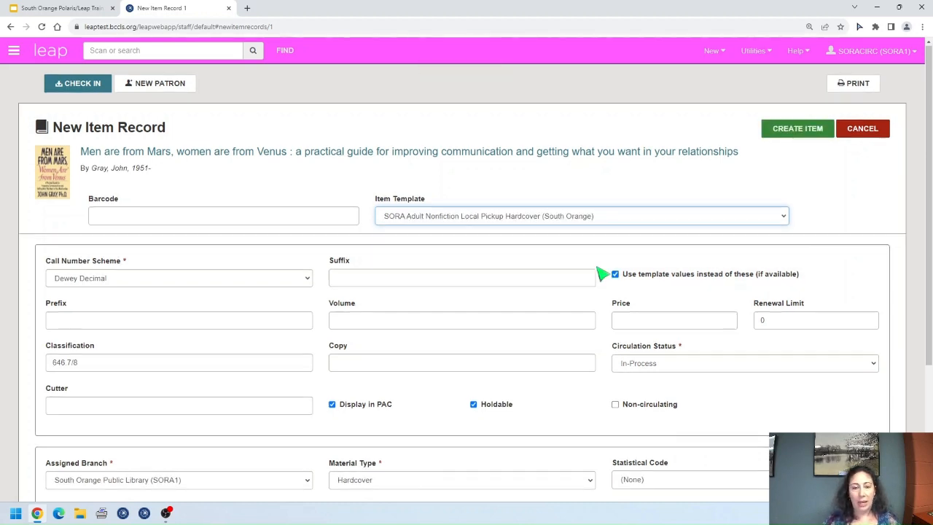
scroll(602, 272, down, 3)
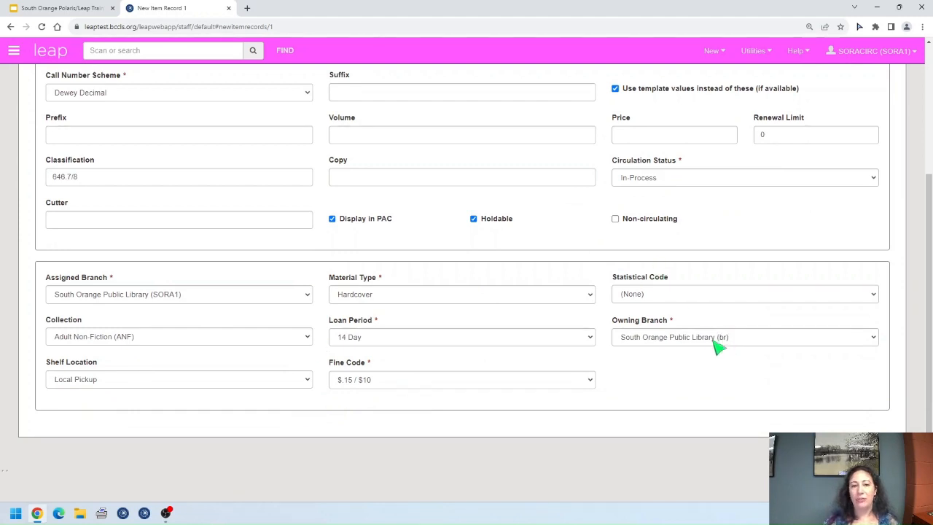
scroll(723, 355, up, 2)
scroll(719, 348, up, 1)
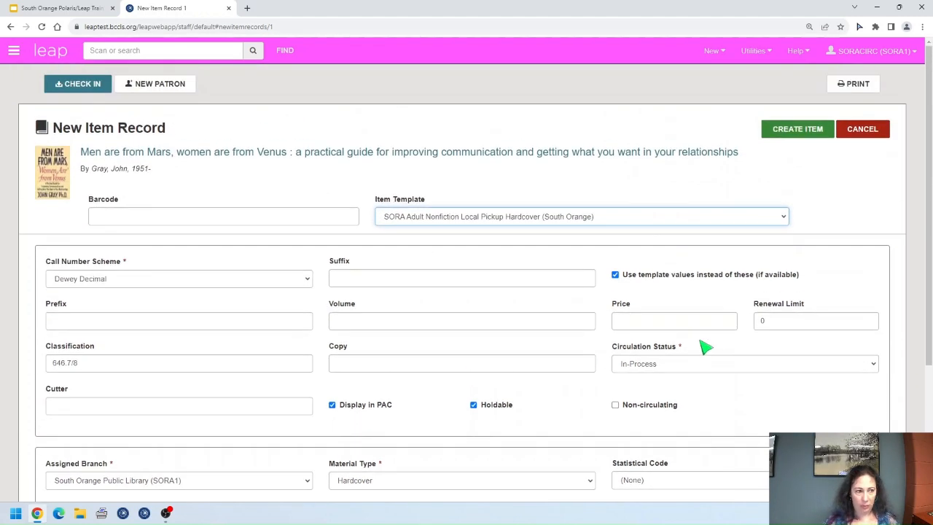
click(169, 216)
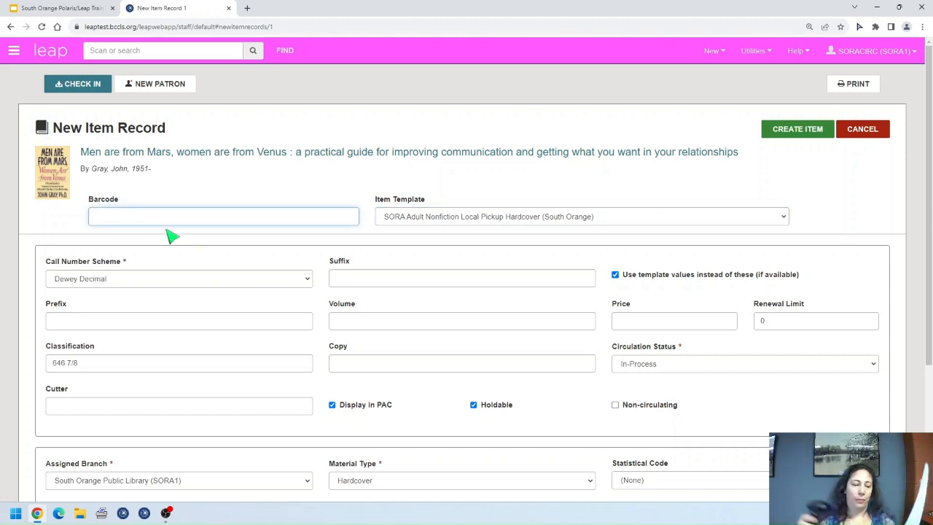
text(39507001972537)
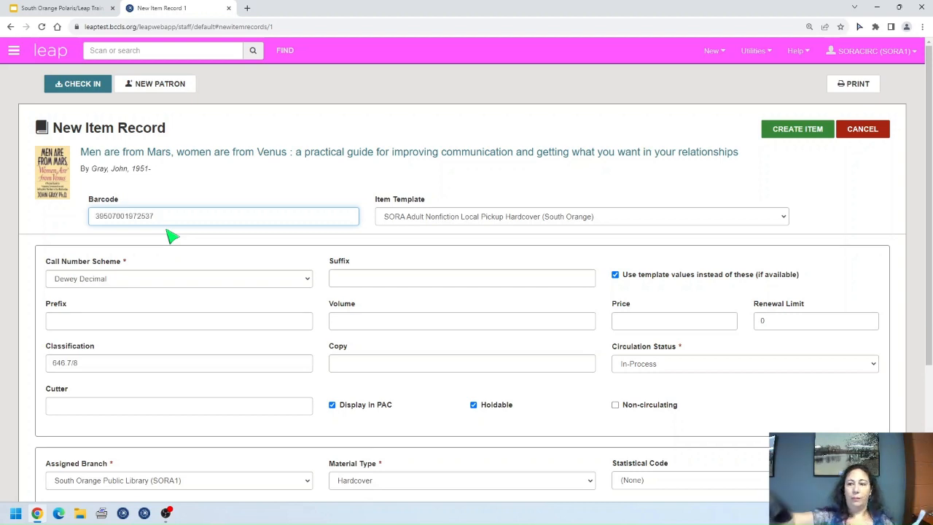
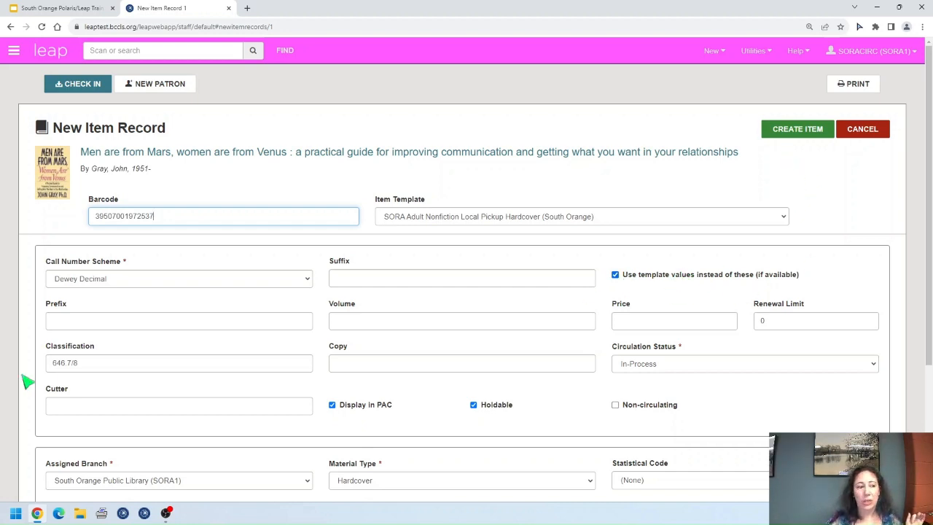
Step: Change the classification to 646.78, add cutter GRA, and create the item record
drag(87, 362, 26, 370)
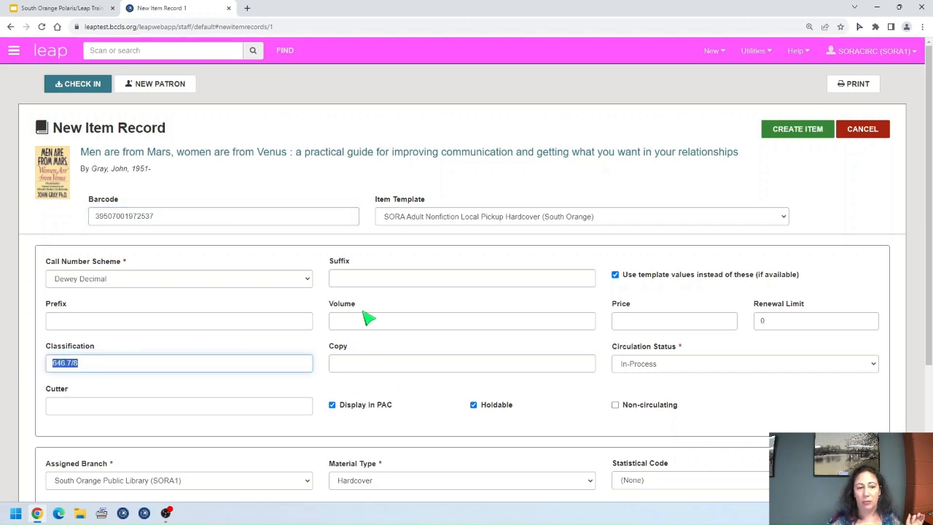
click(89, 366)
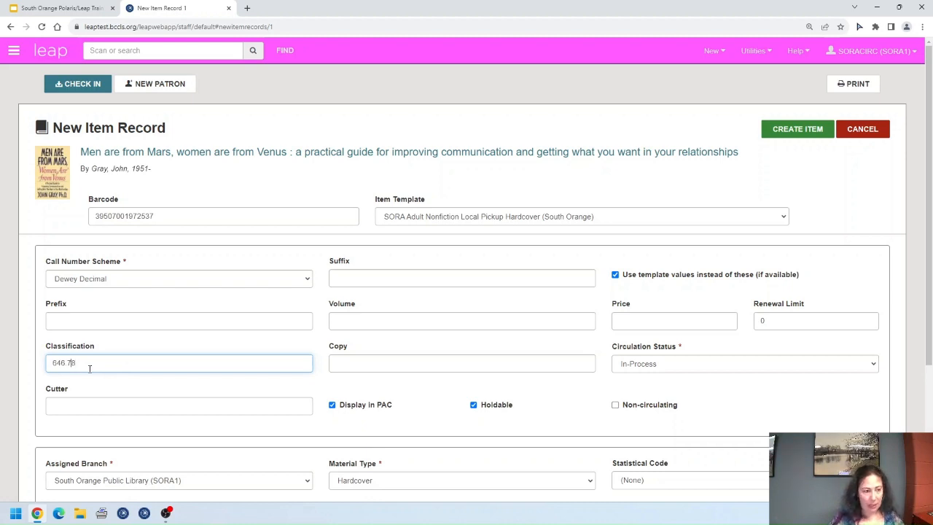
key(Tab)
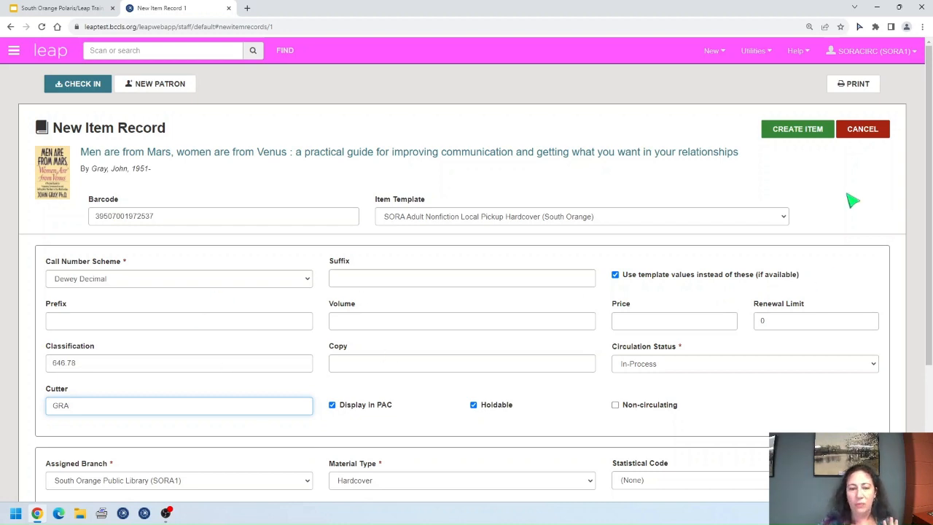
scroll(773, 290, down, 3)
scroll(774, 290, up, 3)
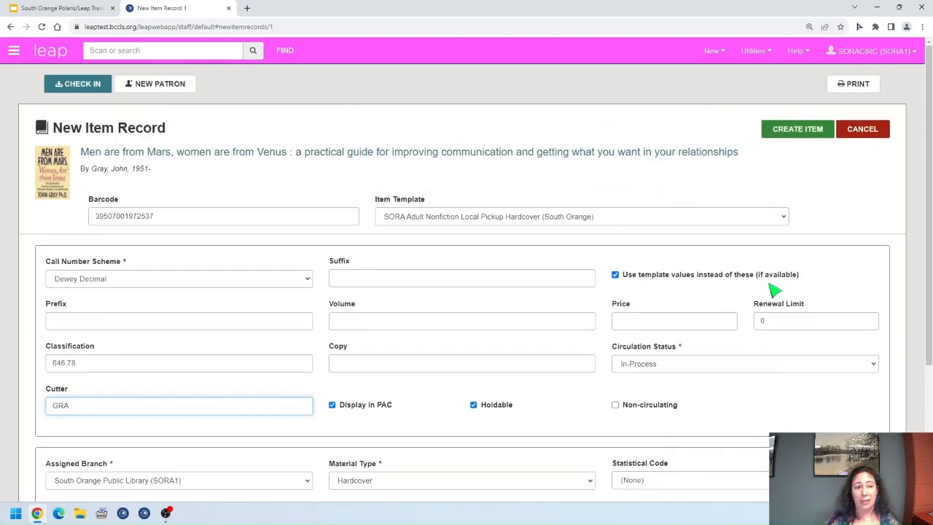
scroll(774, 290, down, 1)
scroll(774, 290, up, 1)
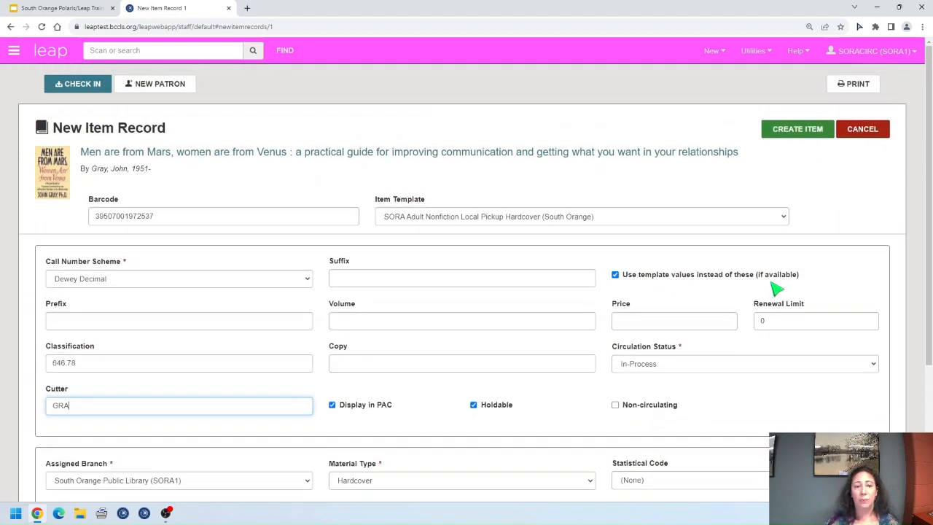
click(799, 134)
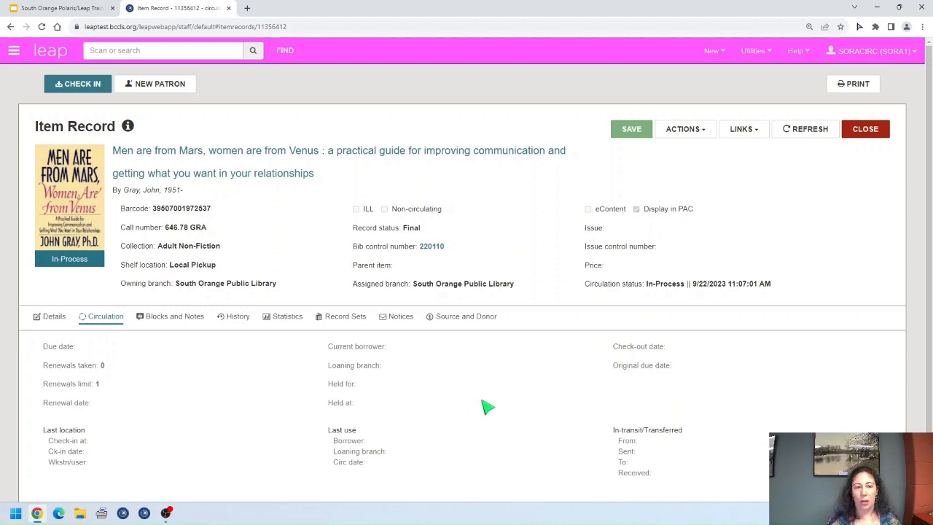
Step: Open the item's editable details and check the classification reads 646.78
scroll(485, 406, down, 1)
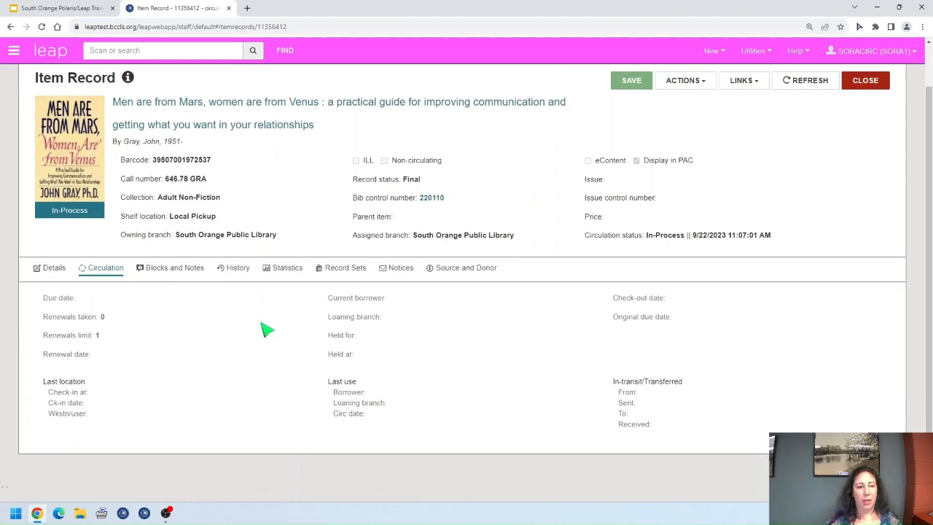
click(57, 269)
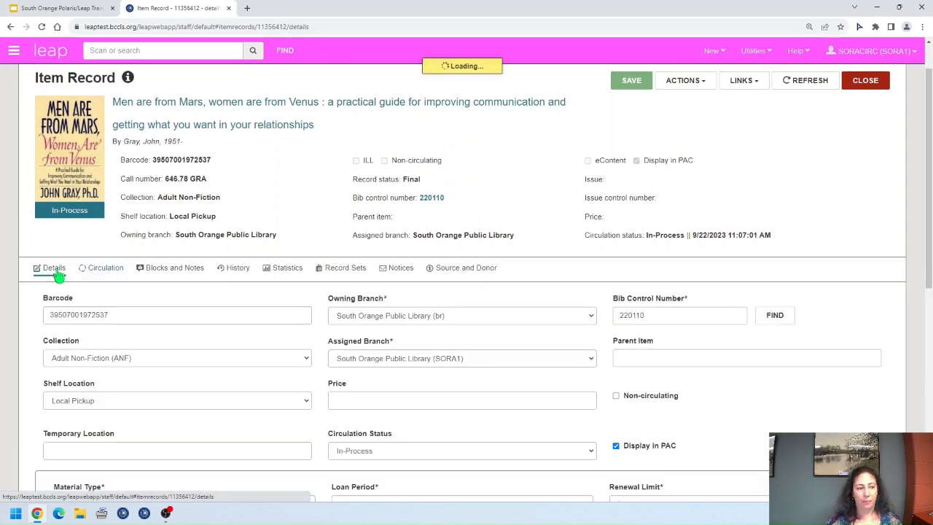
scroll(480, 335, down, 2)
scroll(481, 335, down, 4)
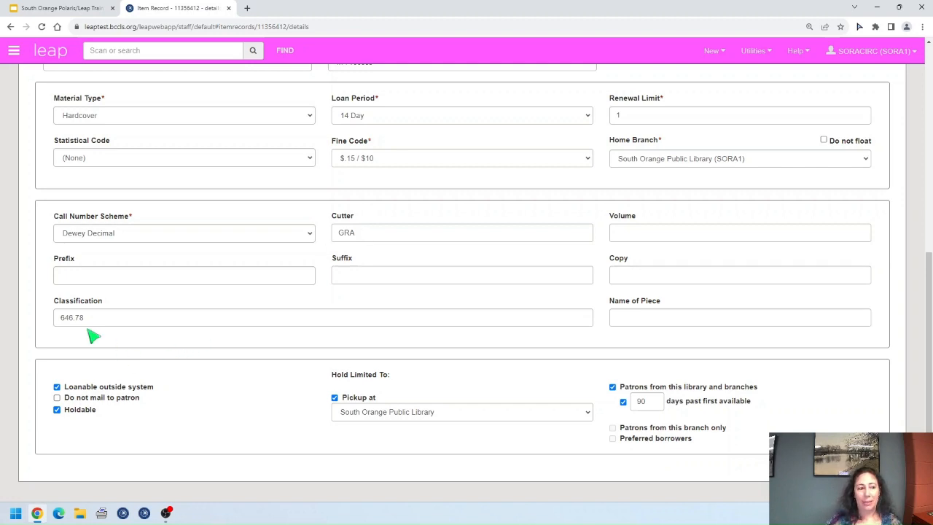
drag(87, 318, 51, 321)
click(110, 317)
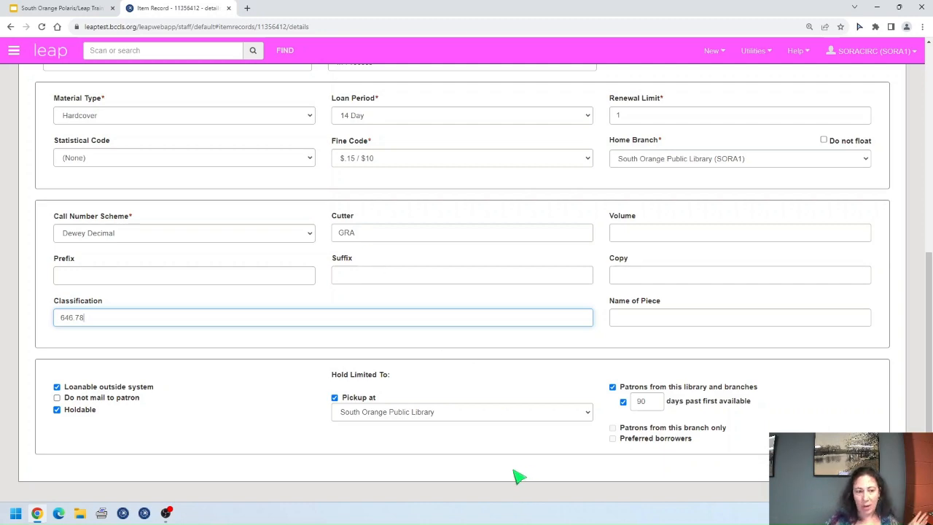
Step: Look over the Circulation tab, then return to Details and go to the Price field
scroll(779, 398, up, 2)
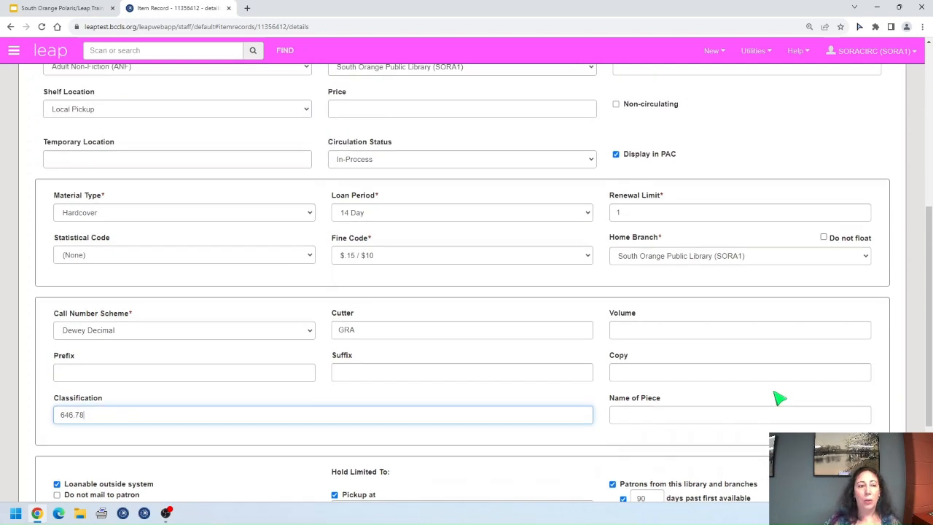
scroll(779, 398, up, 5)
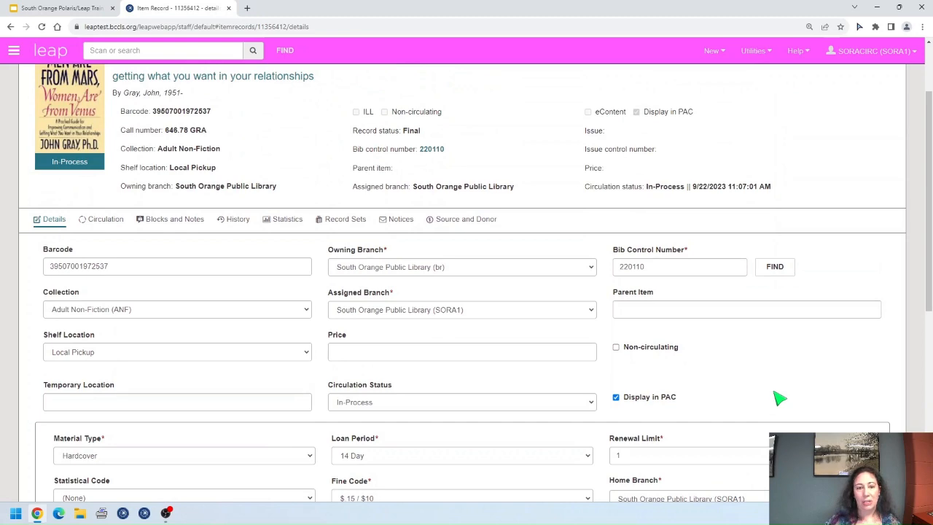
scroll(773, 392, down, 2)
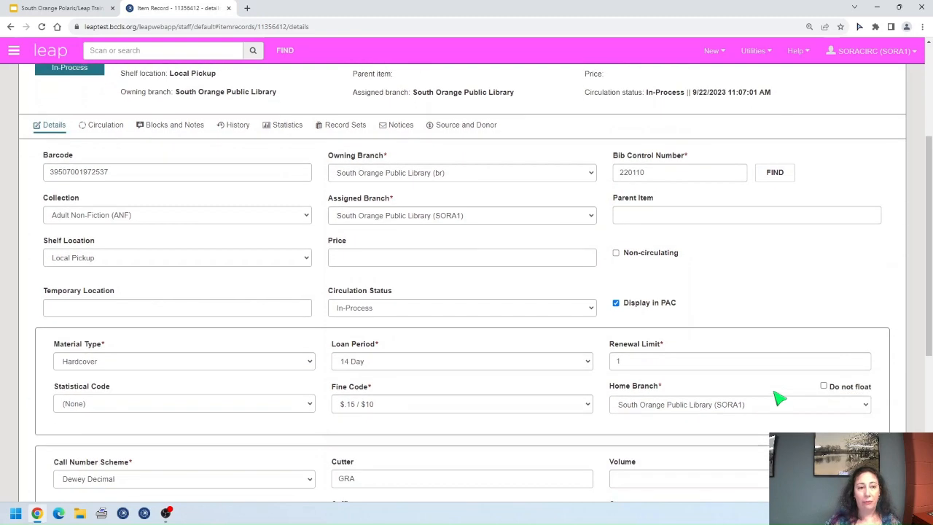
scroll(773, 392, up, 2)
click(88, 219)
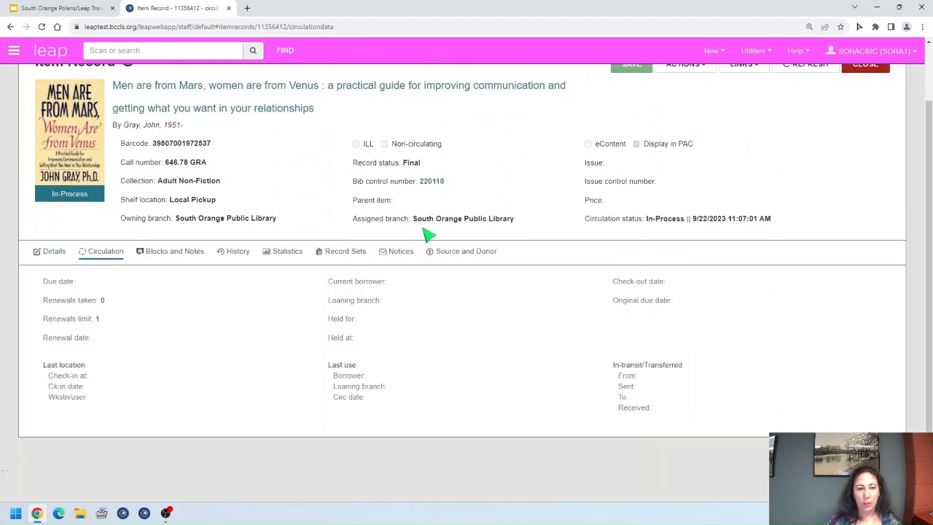
click(49, 251)
scroll(338, 306, down, 2)
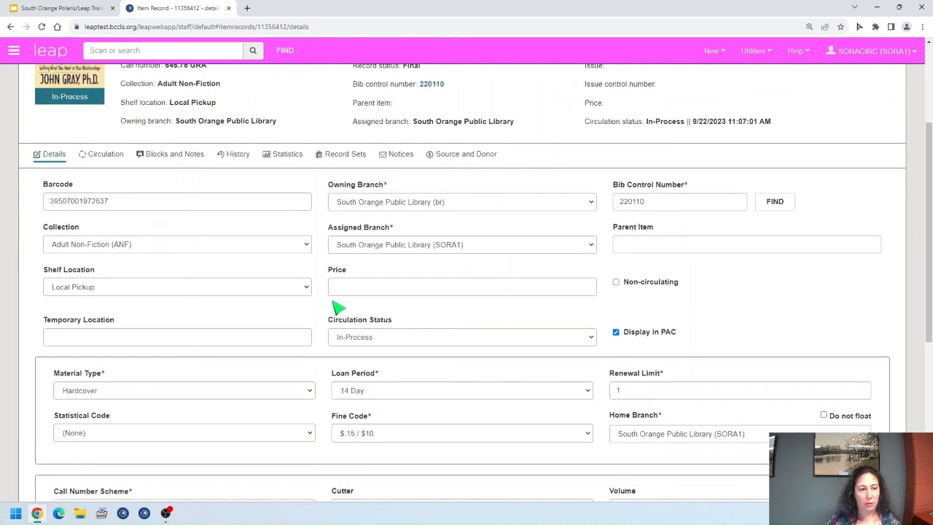
click(382, 284)
Step: Enter a price of 25.00 and save the item record
text(25)
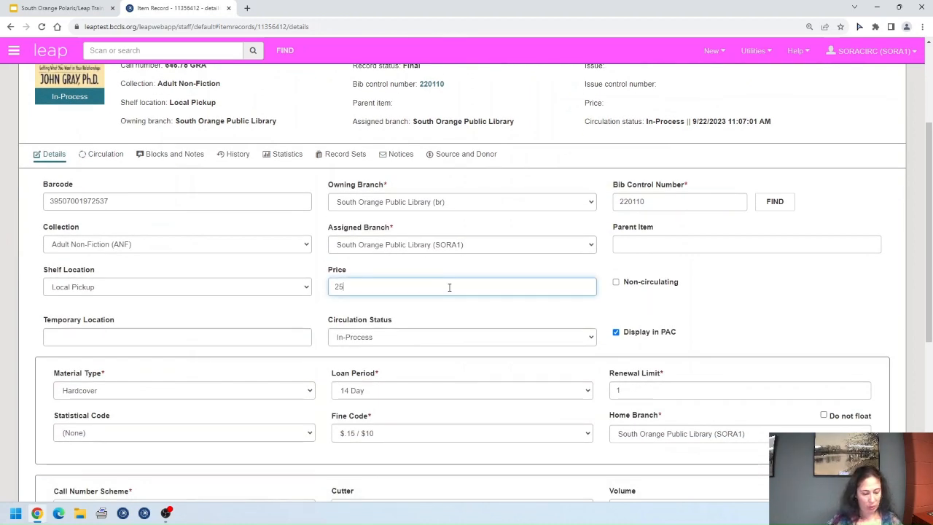
text(.00)
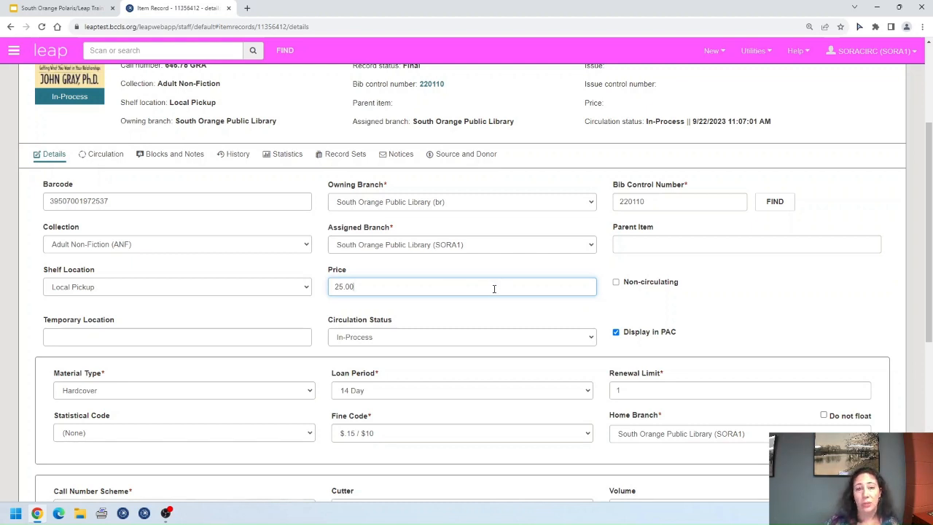
scroll(548, 329, down, 2)
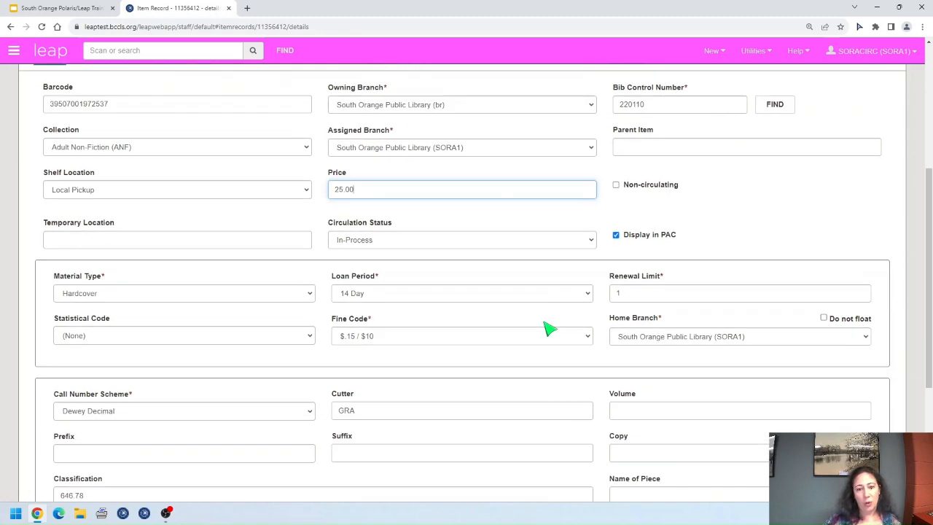
scroll(548, 330, down, 2)
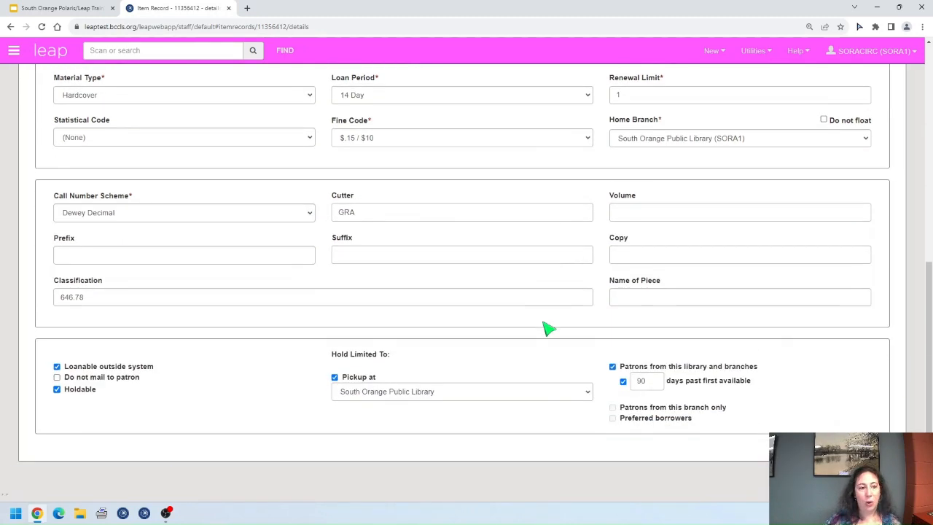
scroll(548, 330, up, 6)
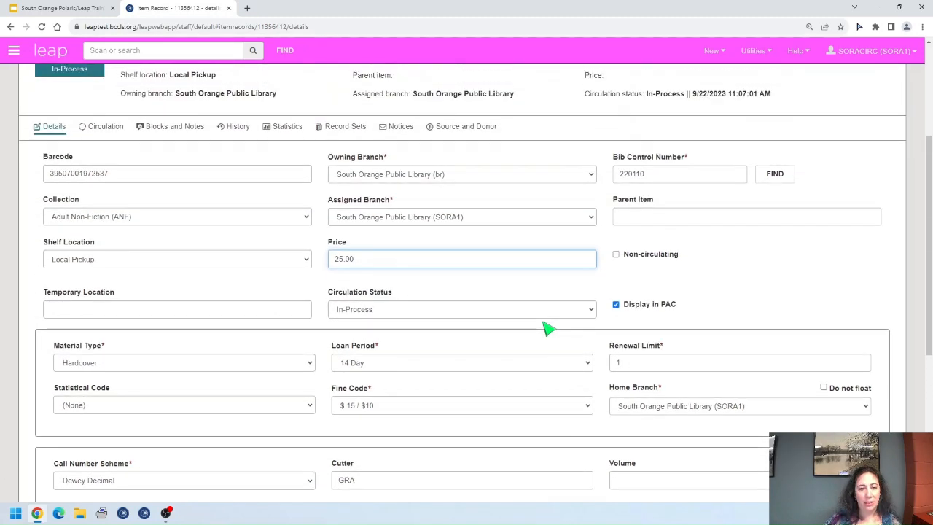
click(631, 129)
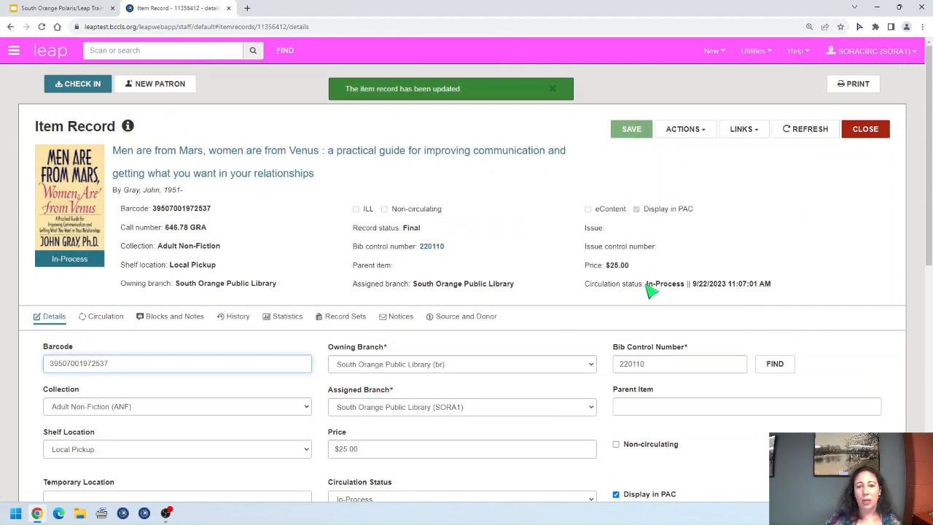
Step: Point out the item's In-Process circulation status before returning to the slides
drag(646, 285, 685, 292)
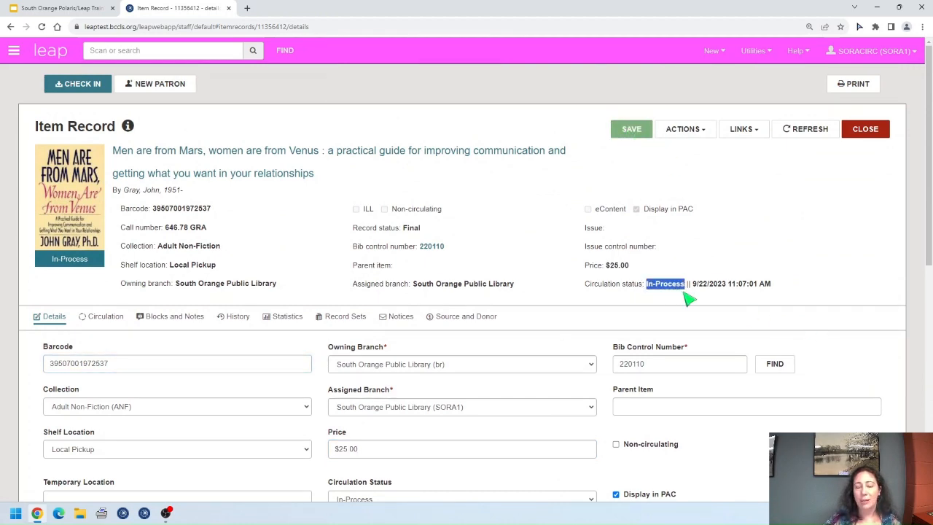
click(716, 307)
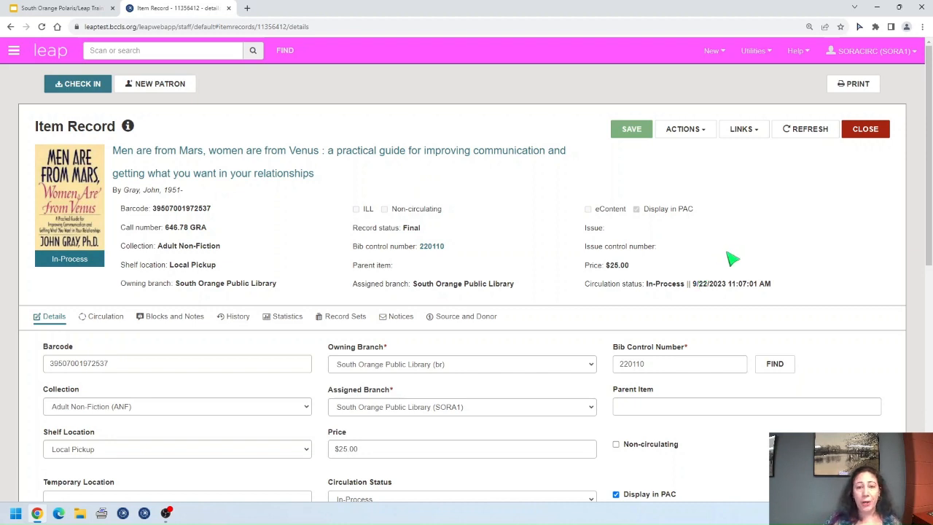
click(52, 10)
Step: Open the Linking Items policy document from the slide link, read through it, and close it
click(350, 321)
click(358, 334)
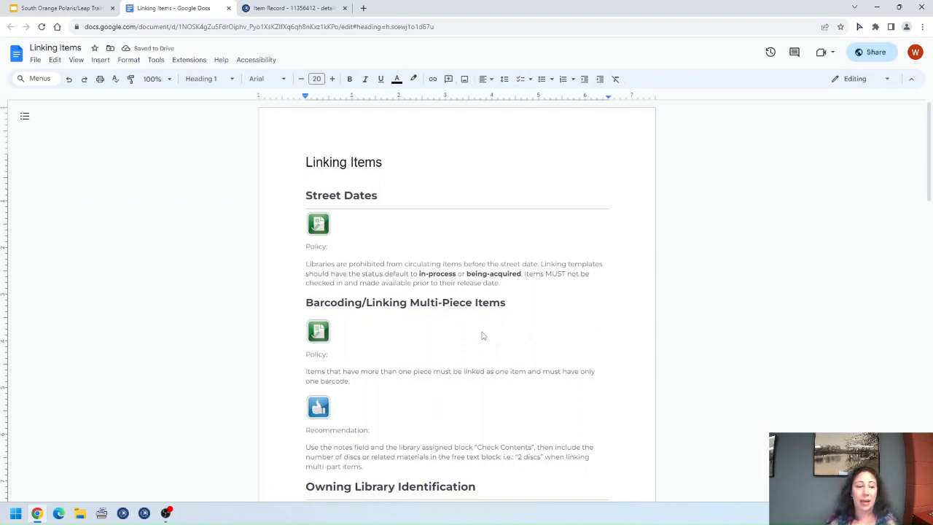
scroll(481, 335, down, 2)
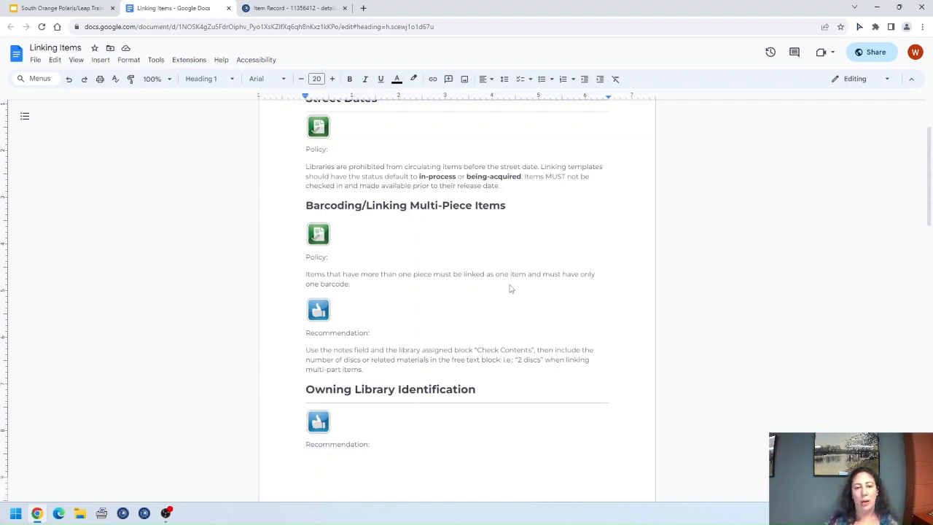
scroll(481, 259, up, 3)
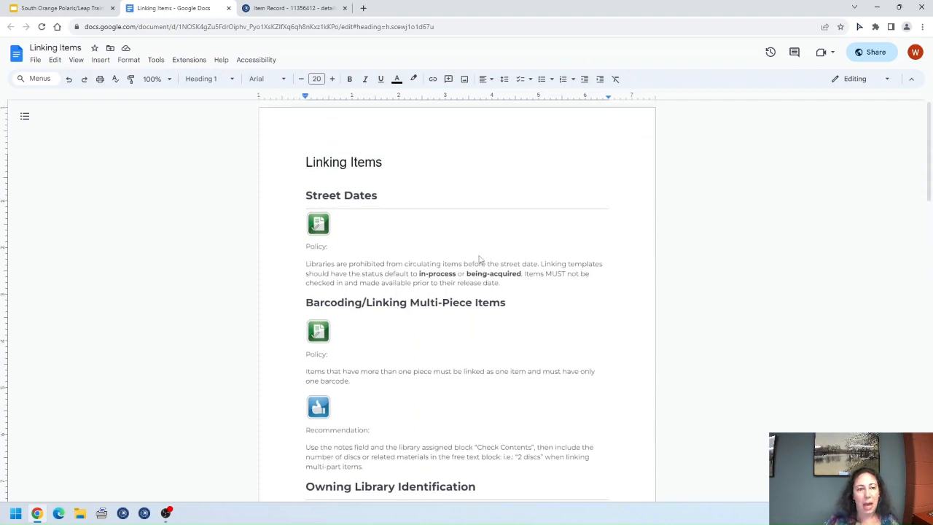
click(228, 8)
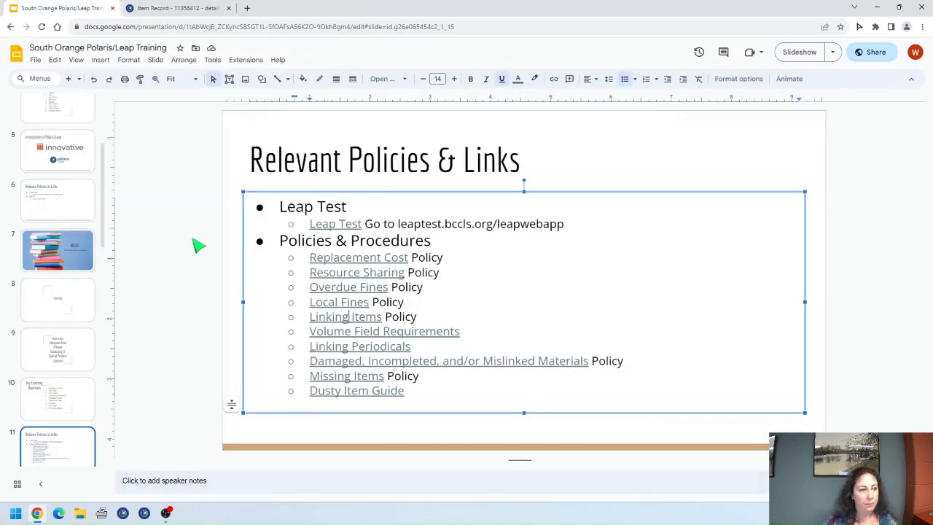
Step: Glance at the Leap item record, then reopen Linking Items from the slide
click(169, 8)
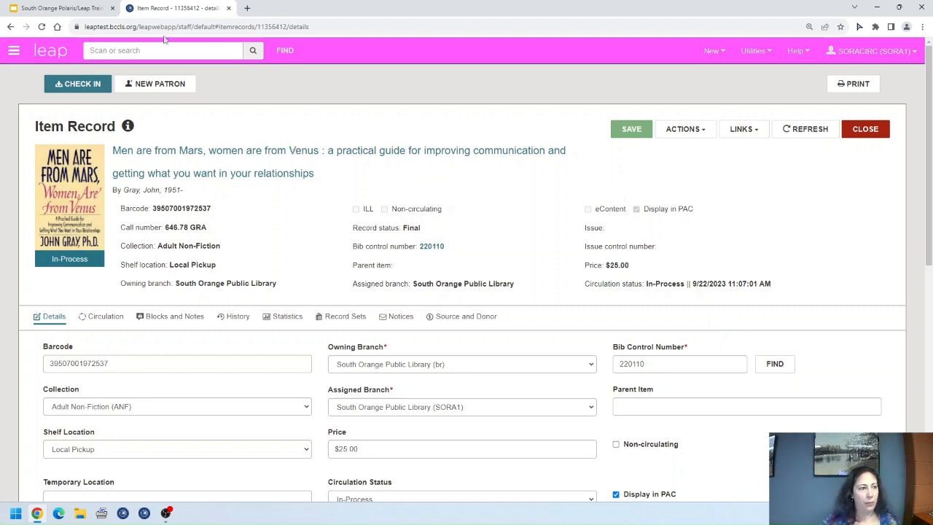
click(42, 11)
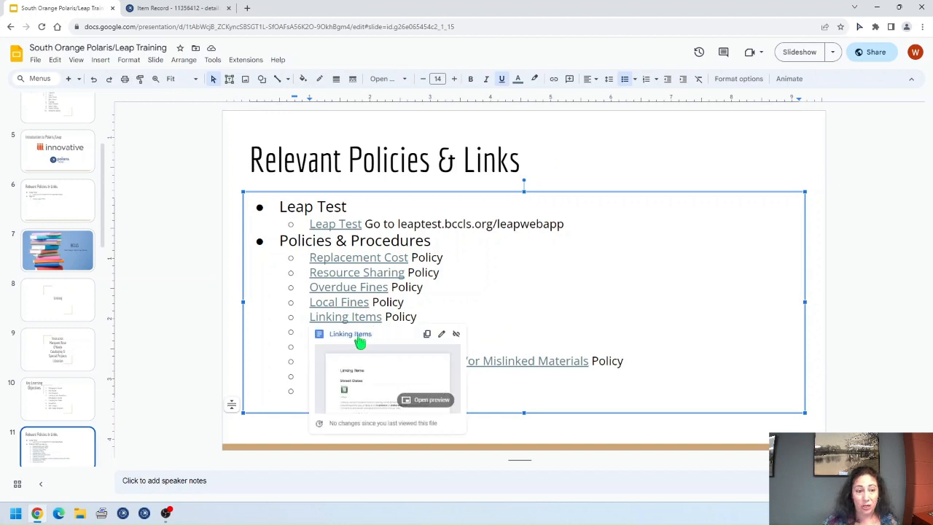
click(356, 331)
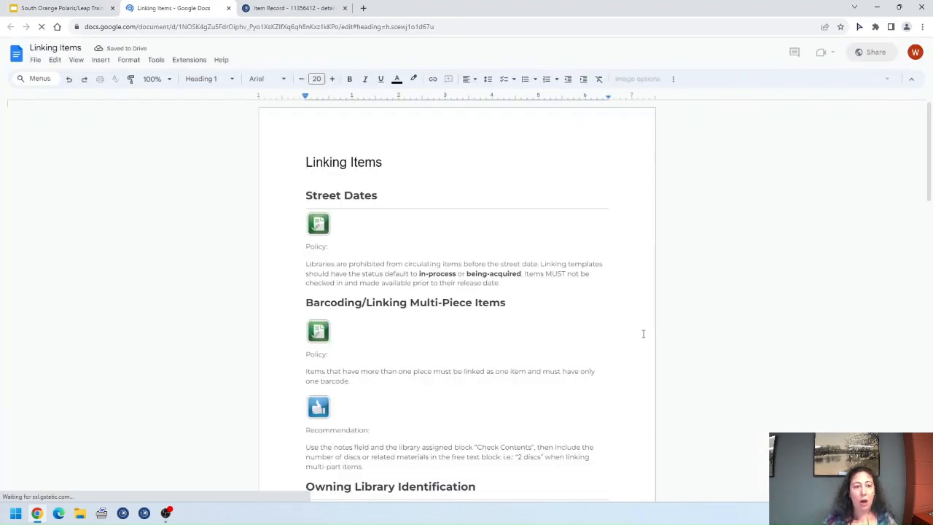
Step: Review the Linking Items Barcode Placement recommendations, then close the document
scroll(600, 323, down, 8)
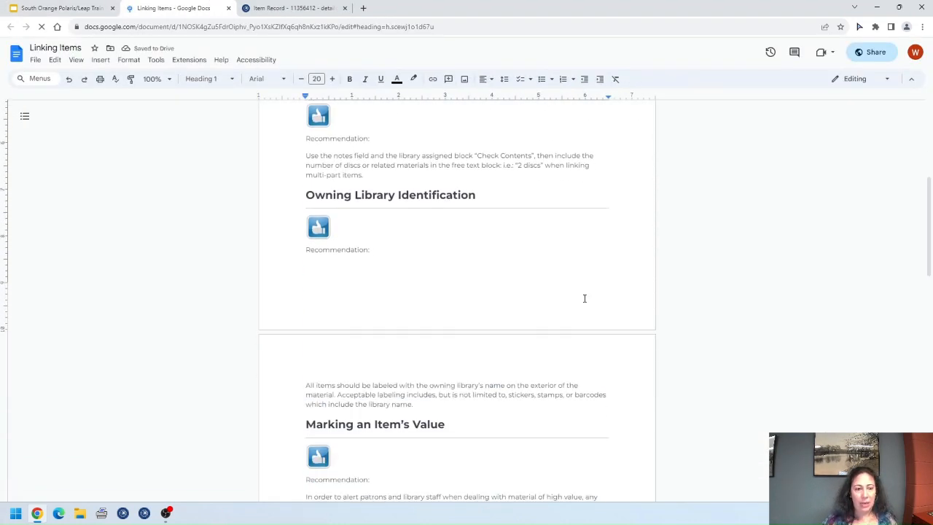
scroll(584, 298, down, 1)
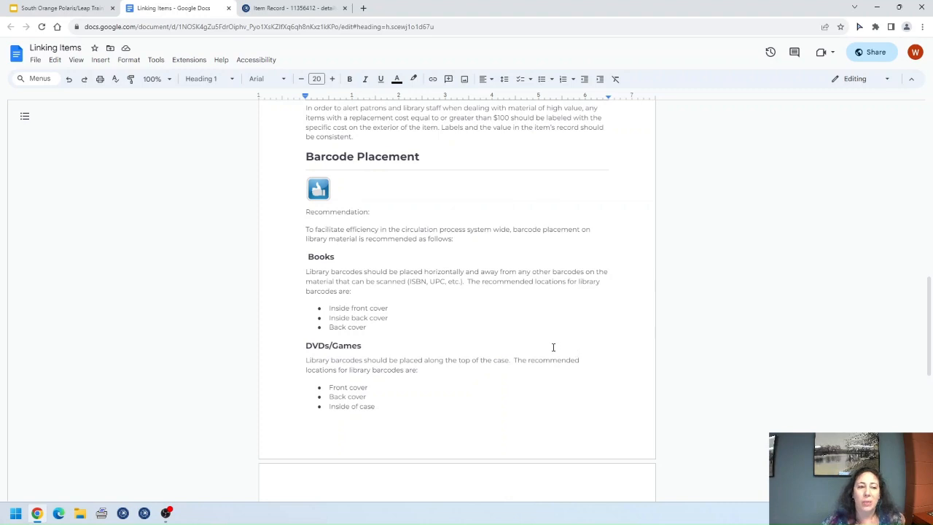
scroll(553, 346, down, 3)
scroll(553, 346, down, 3)
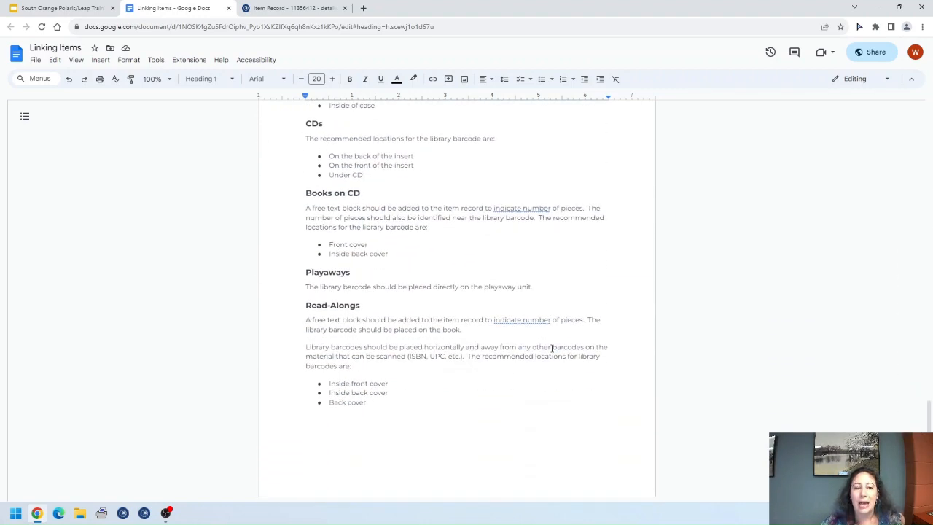
scroll(552, 348, up, 4)
scroll(552, 348, up, 2)
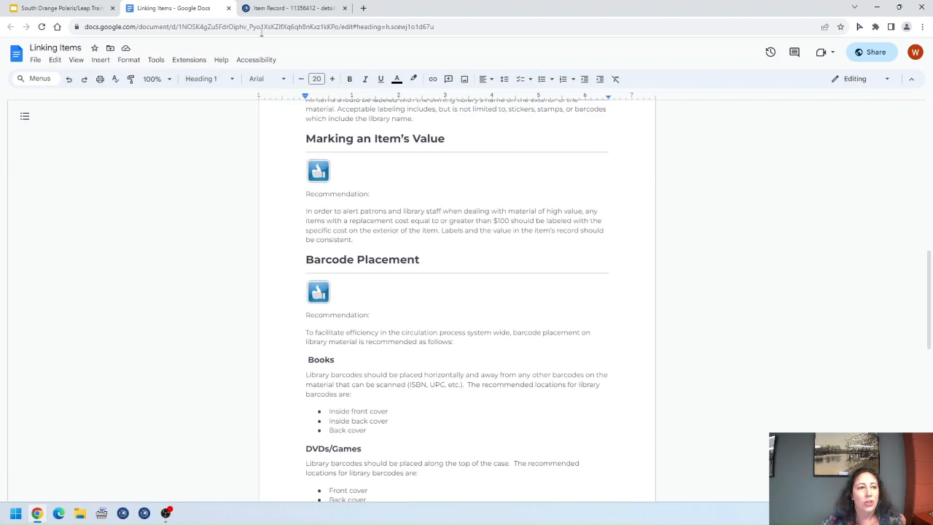
click(228, 8)
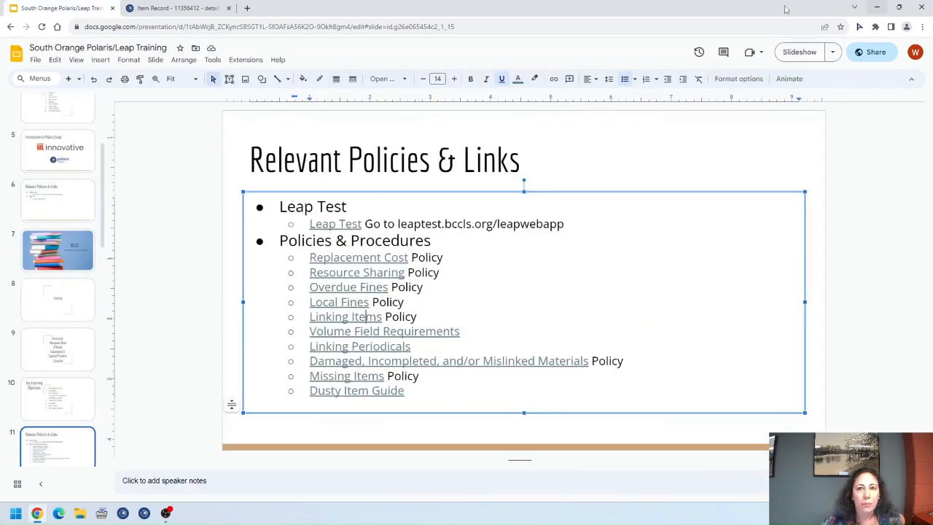
Step: Return to the Men are from Mars item record in Polaris Leap
click(179, 8)
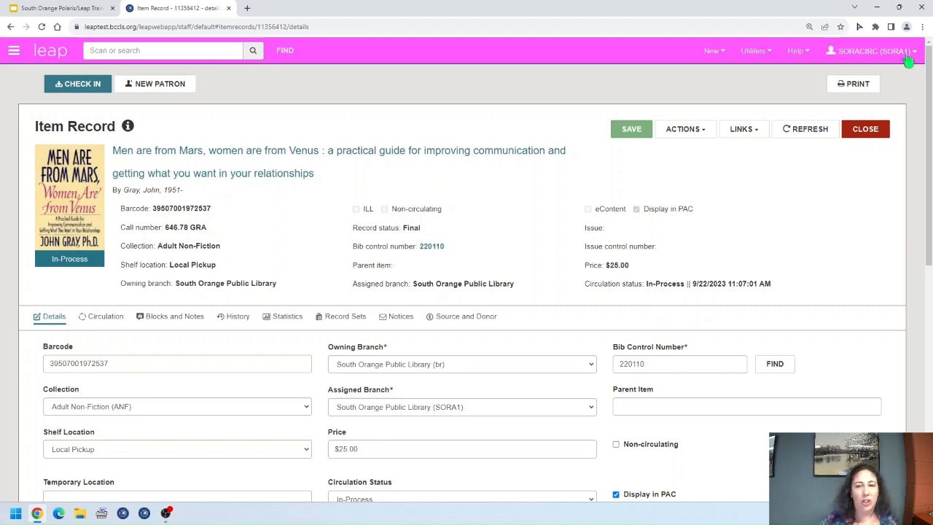
click(873, 130)
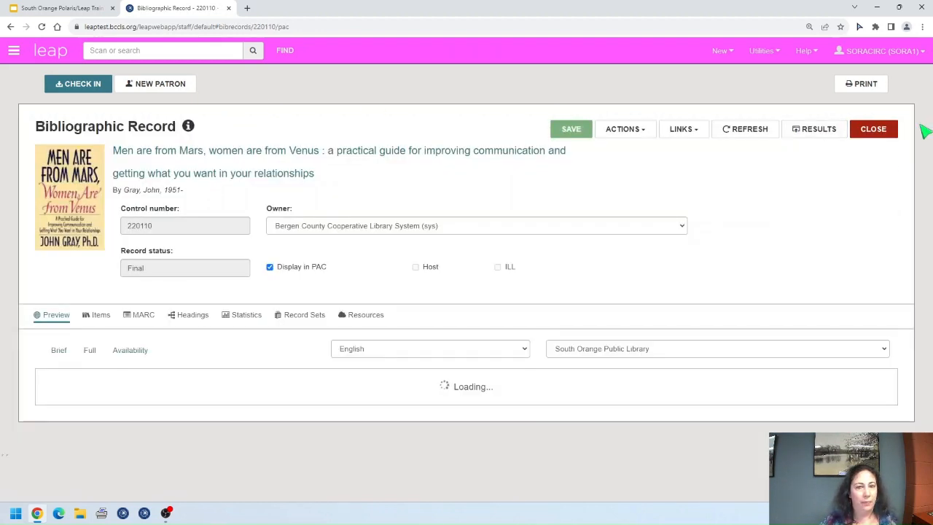
click(885, 134)
click(83, 86)
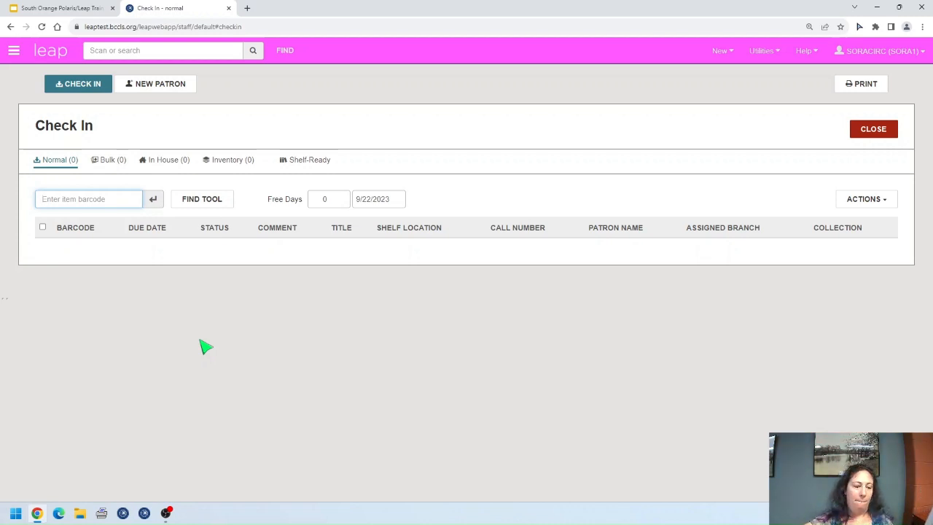
text(39507001972537)
key(Return)
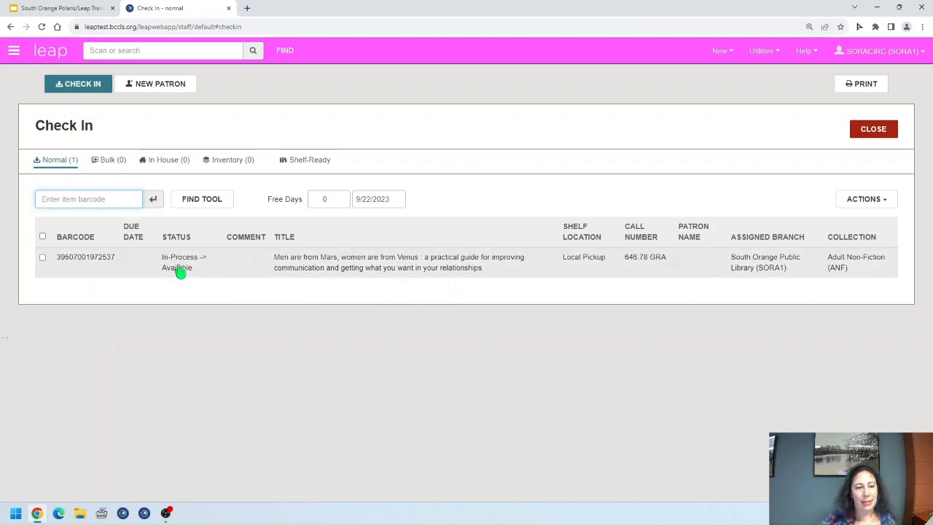
Step: Open the checked-in item and point out its Available status and check-in time
click(516, 264)
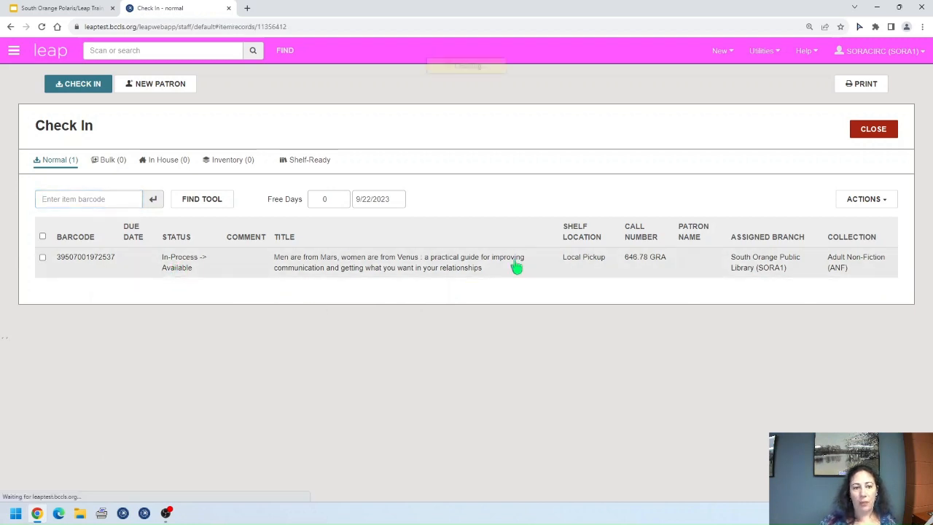
drag(646, 285, 680, 294)
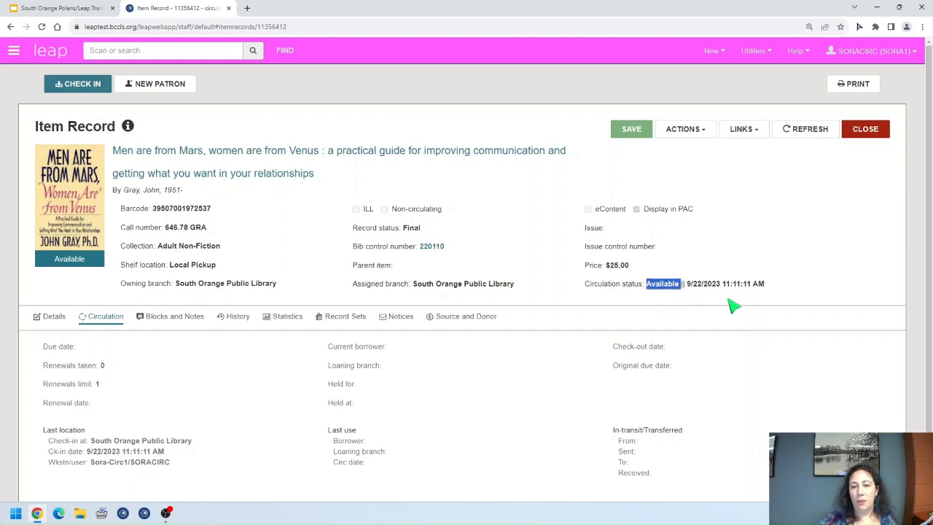
drag(726, 294, 758, 297)
click(817, 301)
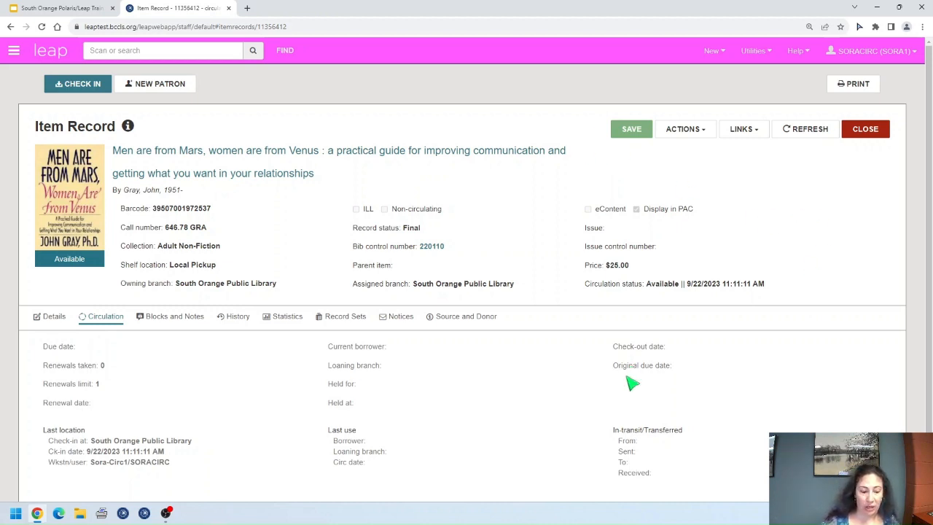
click(78, 8)
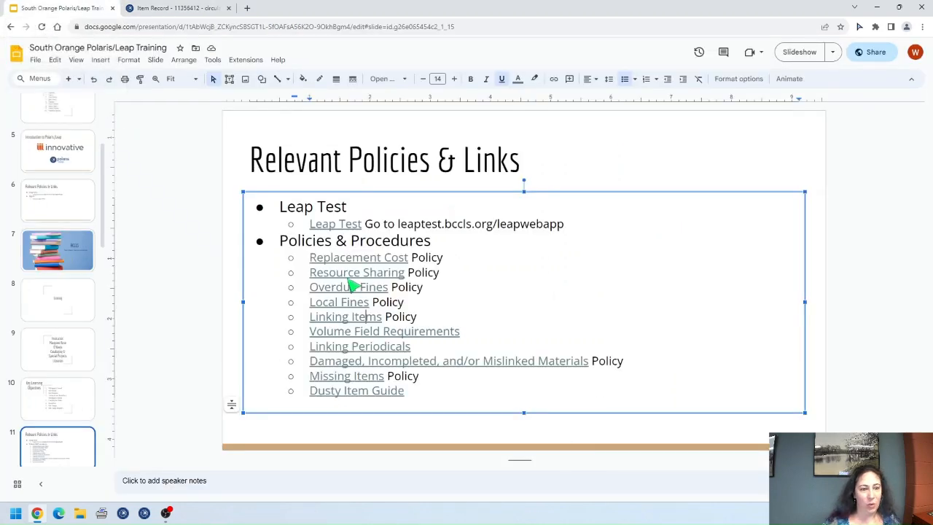
Step: Read the Linking Items policy document again, then go back to the Leap item record
click(360, 317)
click(366, 337)
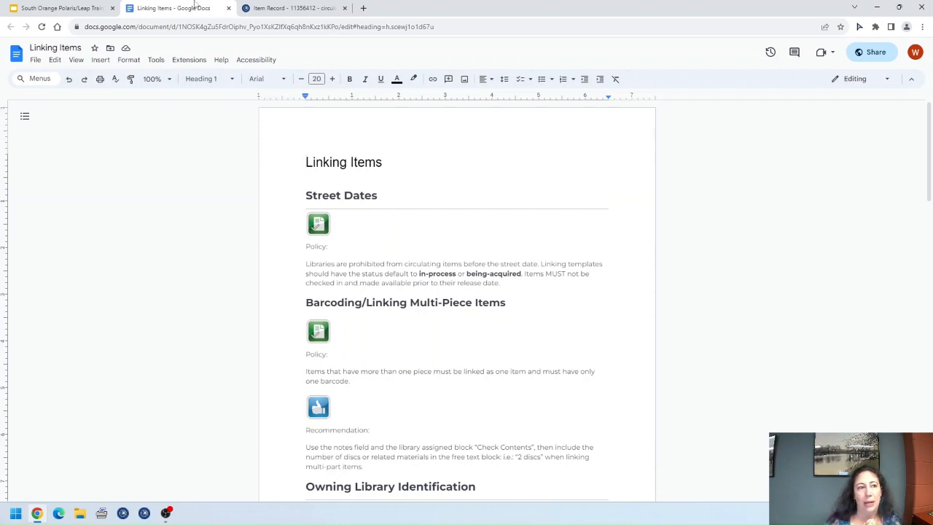
click(228, 9)
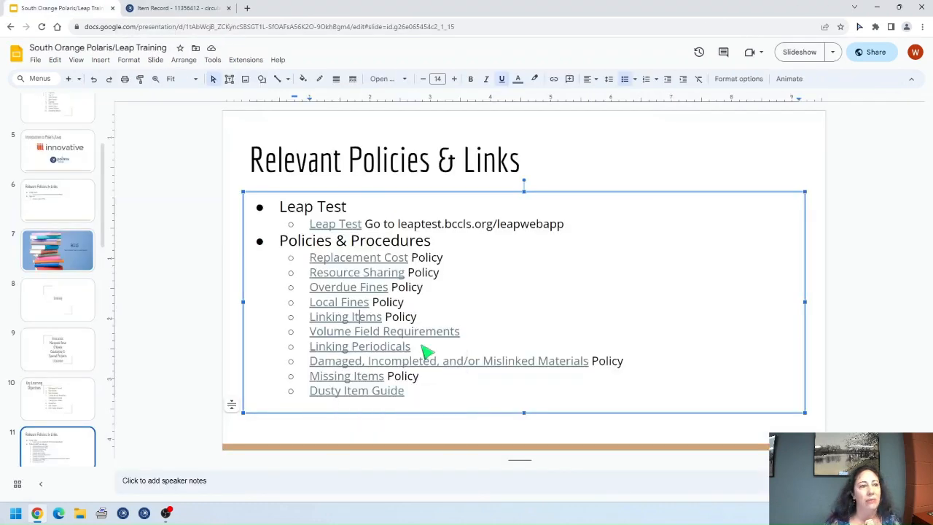
click(175, 10)
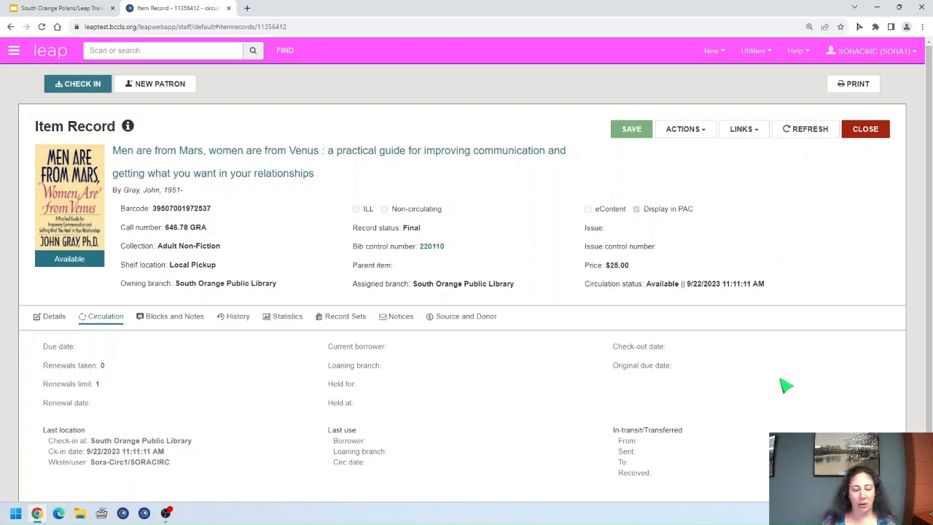
Step: Close the item record and Check In screen, then open the patron Find Tool
click(872, 143)
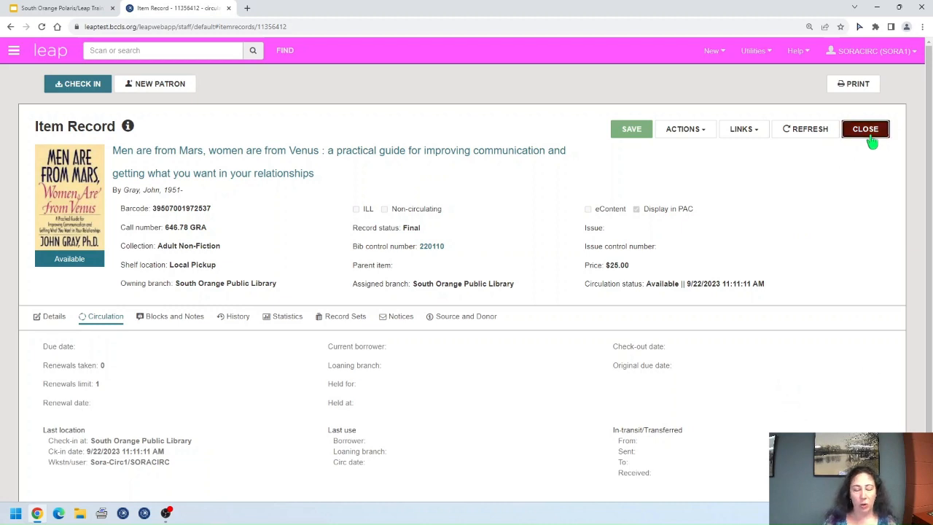
click(871, 142)
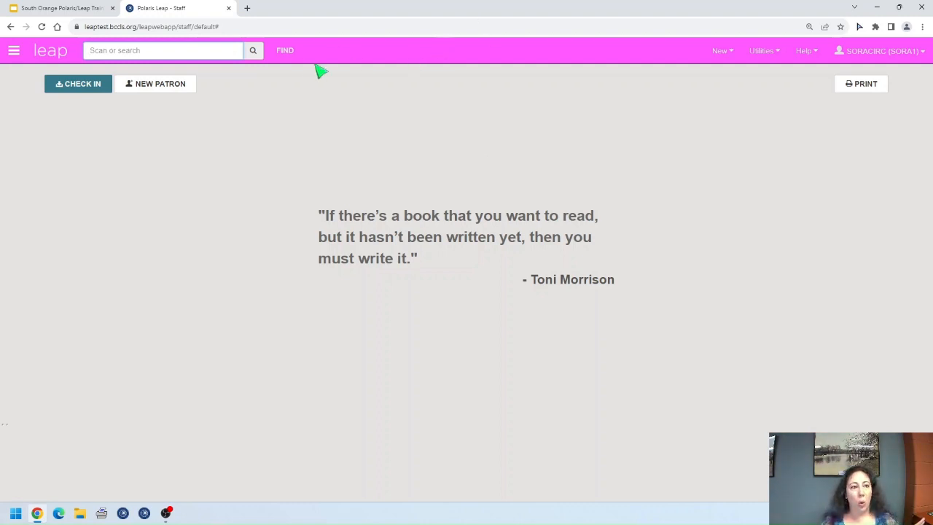
click(285, 51)
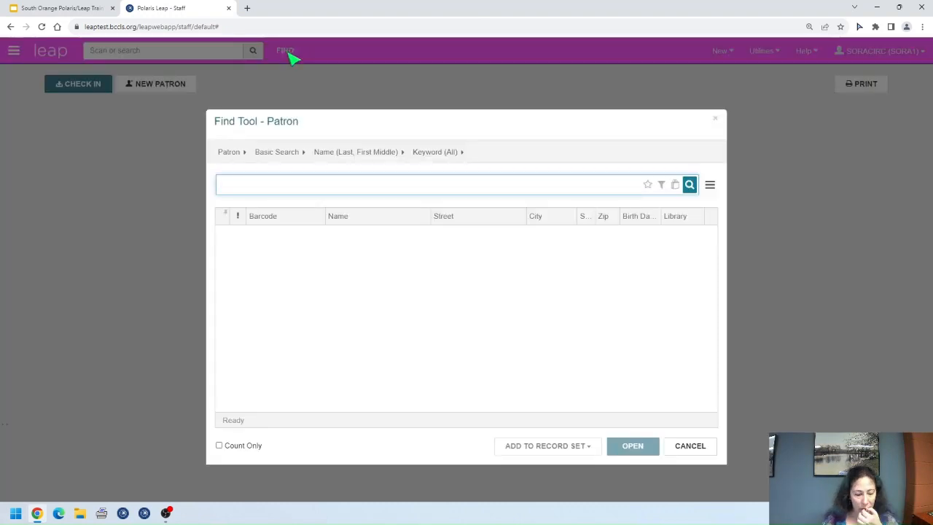
Step: Run a bibliographic record keyword search for 'family handyman'
click(237, 155)
scroll(284, 225, up, 3)
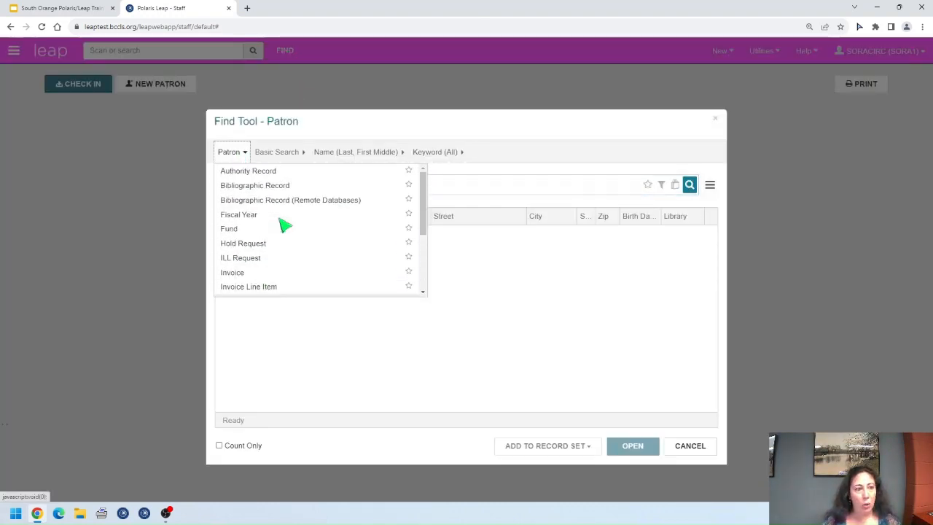
click(267, 186)
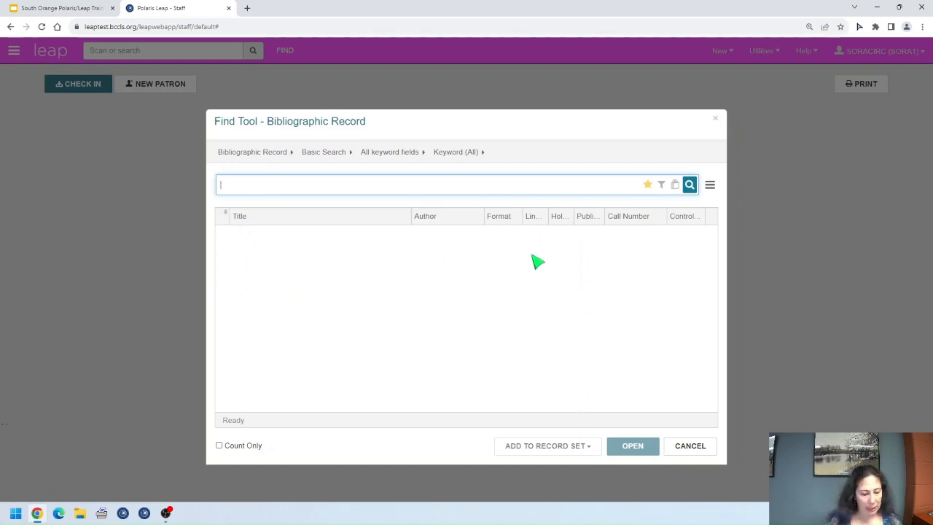
text(family)
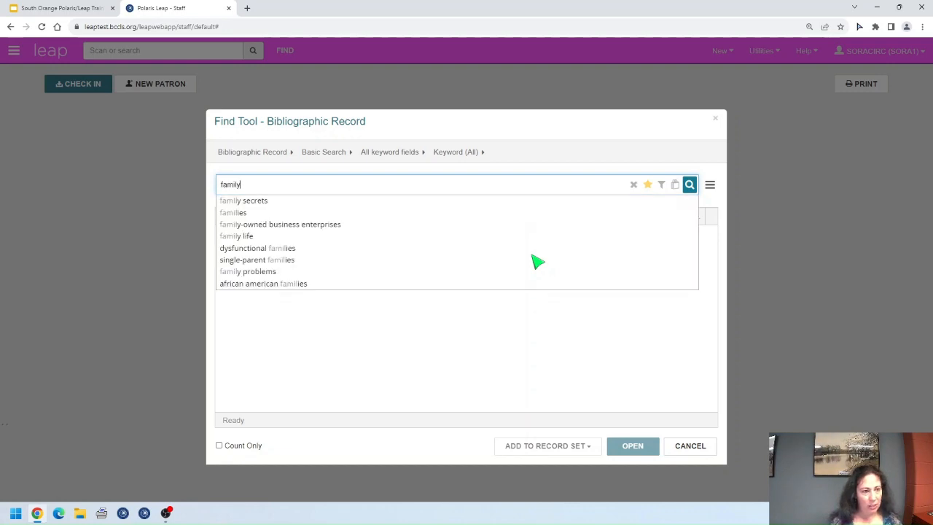
text( handyman)
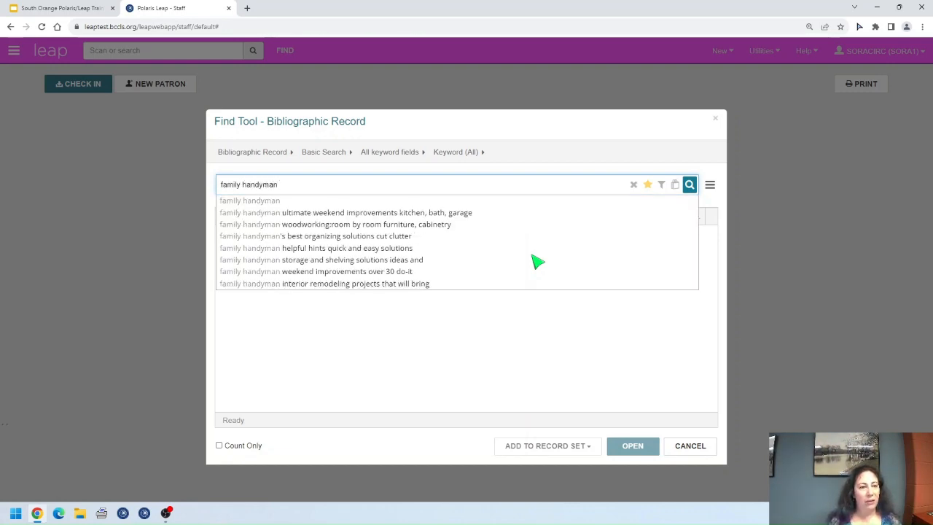
key(Return)
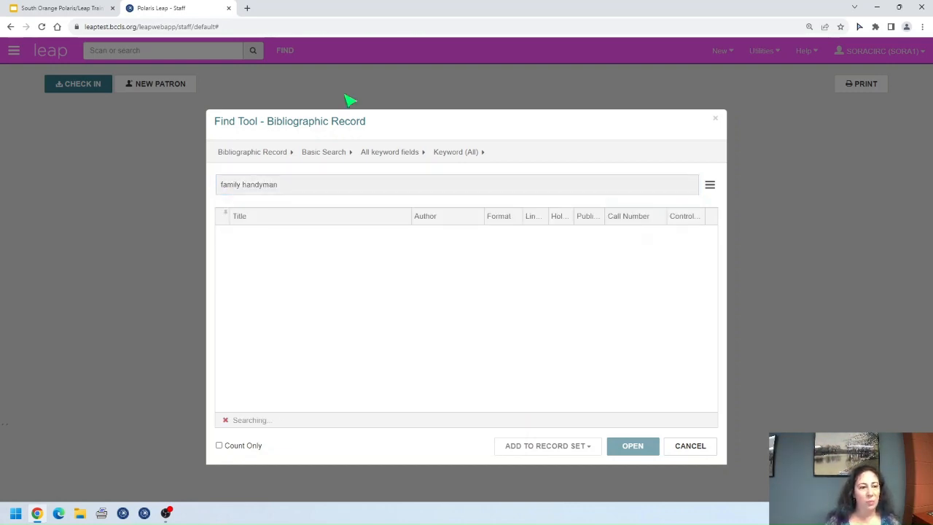
Step: Check only The Family handyman. result and open its bibliographic record
click(514, 255)
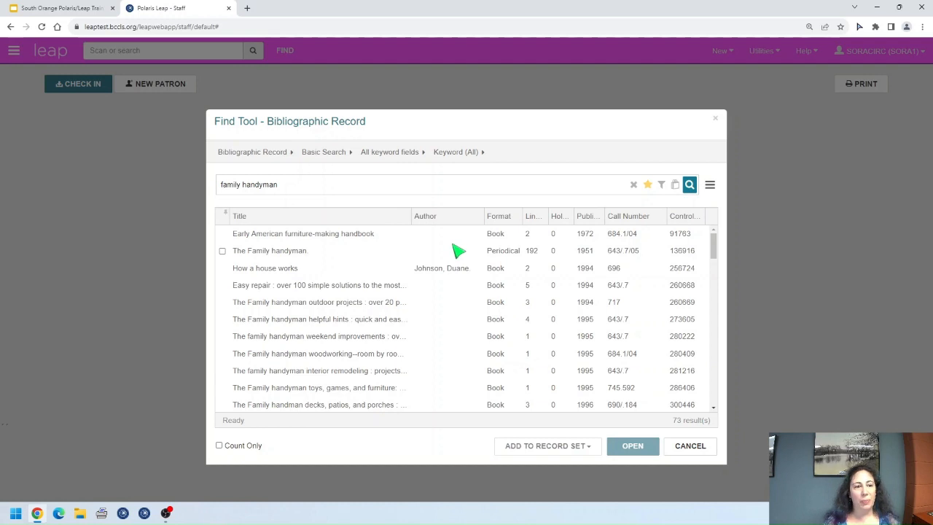
click(494, 254)
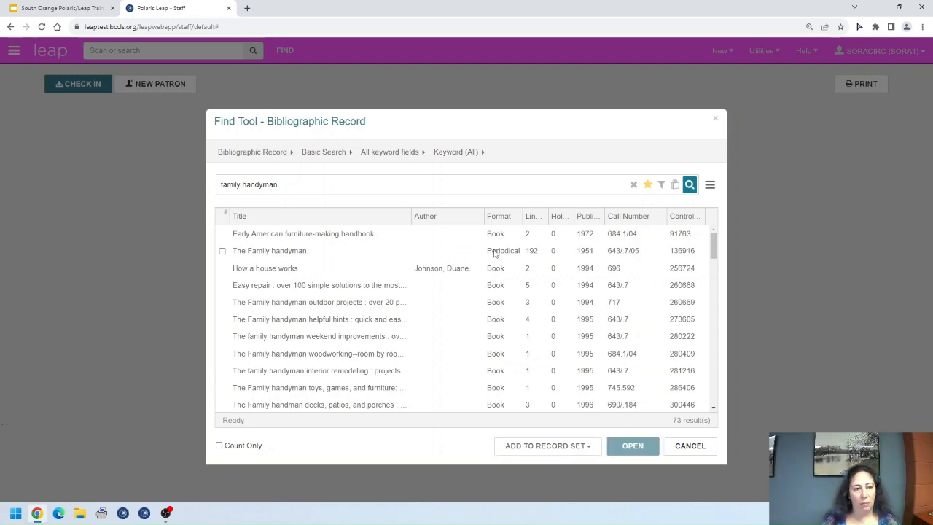
click(494, 254)
click(224, 253)
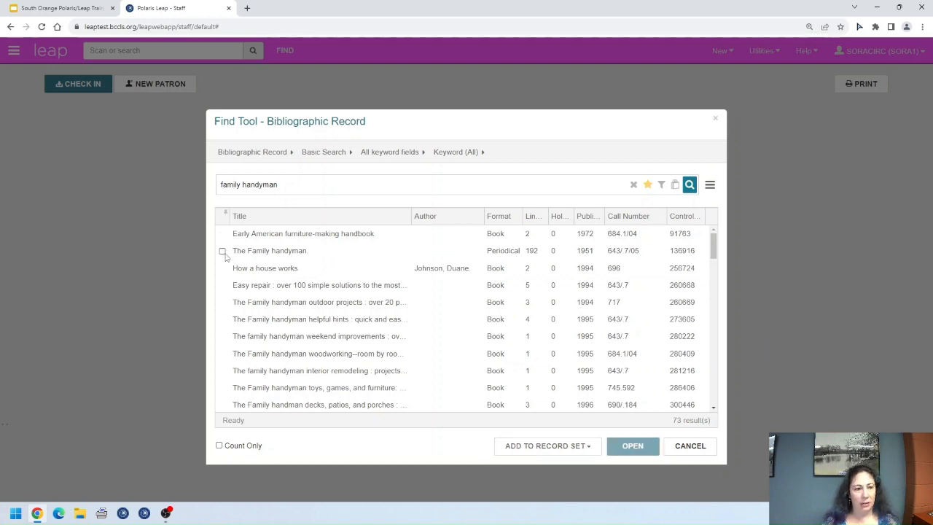
click(273, 238)
click(250, 255)
click(281, 234)
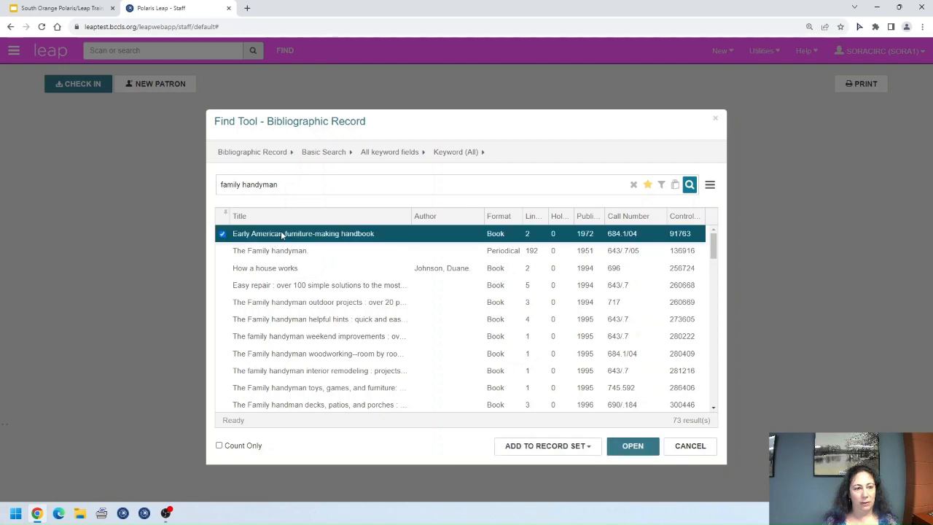
click(357, 253)
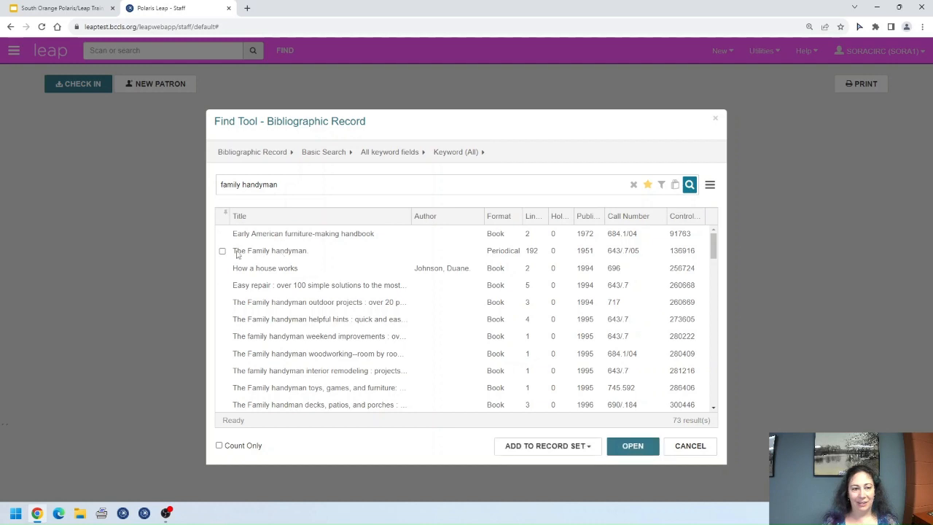
click(632, 445)
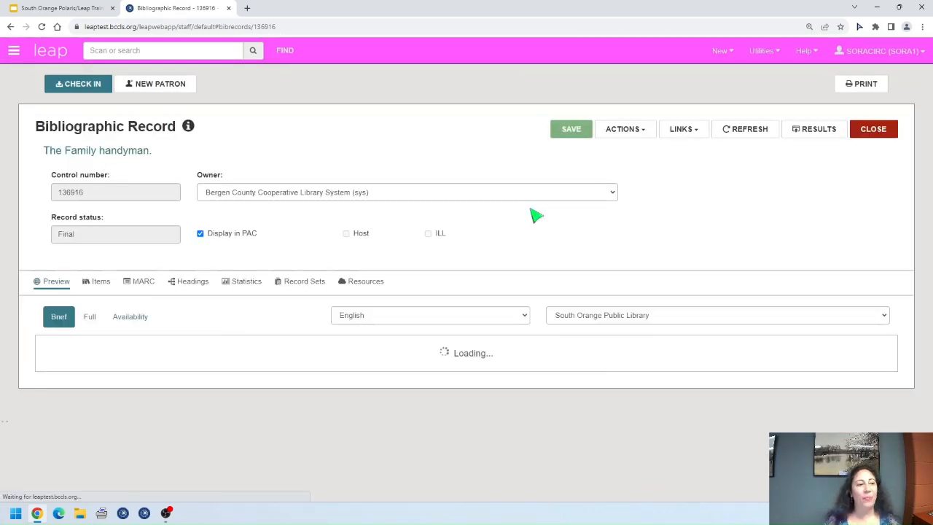
Step: Review The Family handyman. item list and then its MARC tags
click(100, 284)
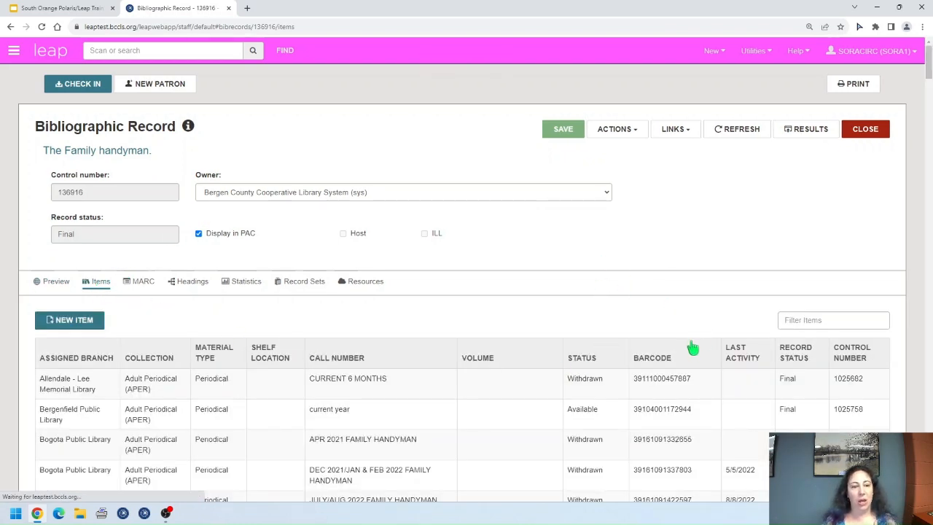
scroll(696, 343, down, 1)
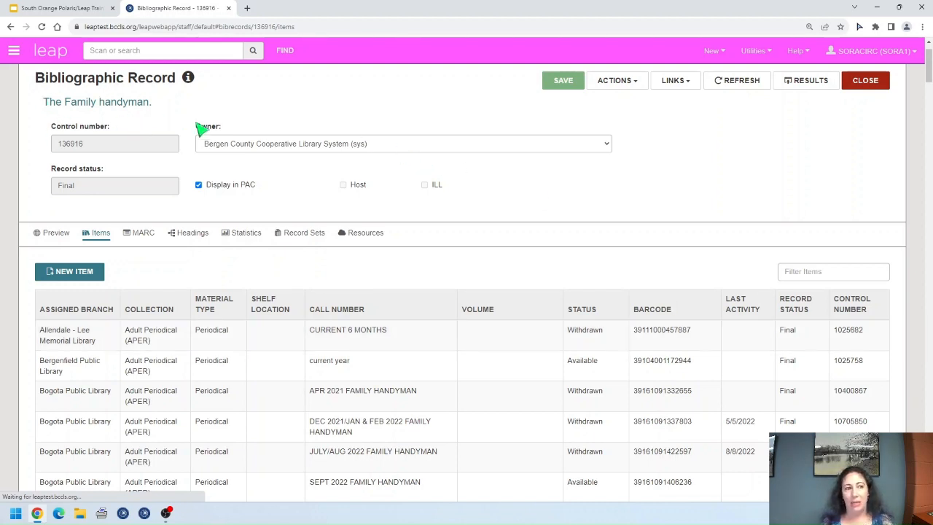
click(135, 235)
scroll(431, 342, down, 3)
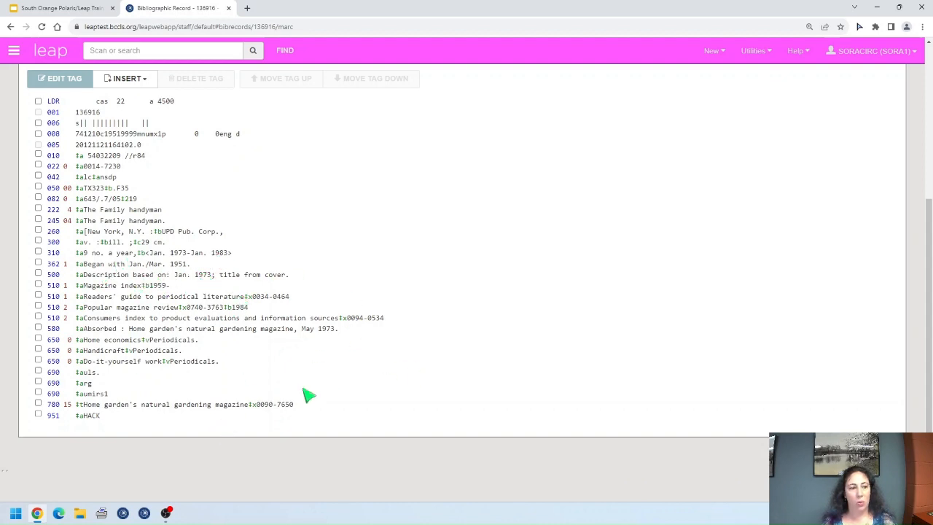
scroll(330, 380, up, 1)
scroll(330, 381, up, 3)
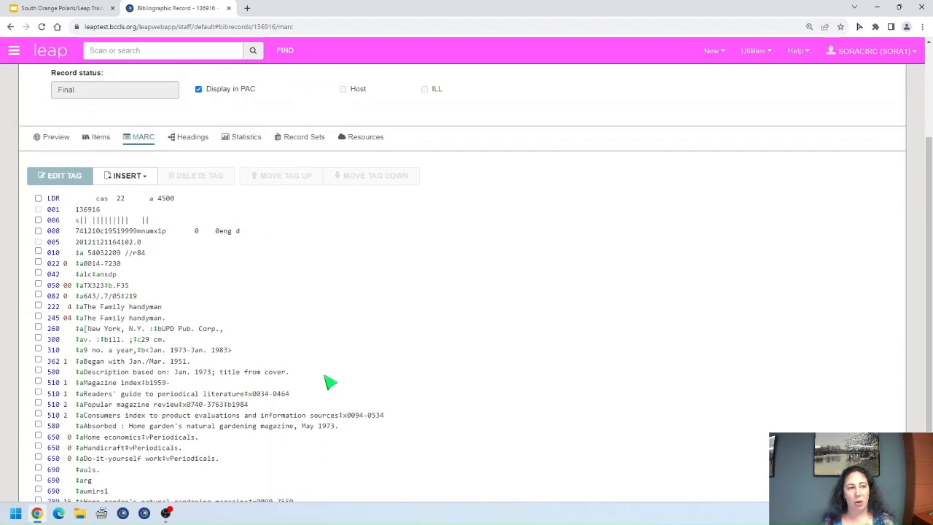
Step: Go back to the record's item list and bring up the Find Tool
click(97, 235)
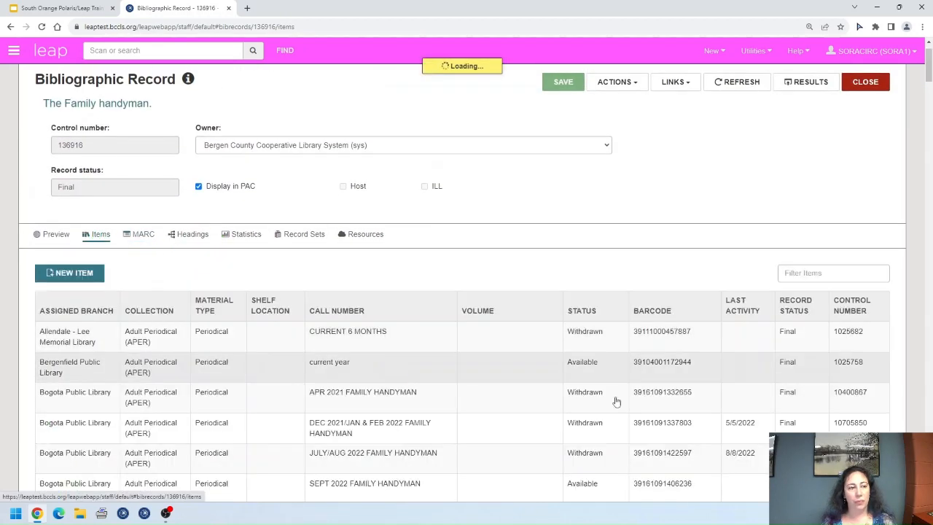
scroll(697, 408, down, 1)
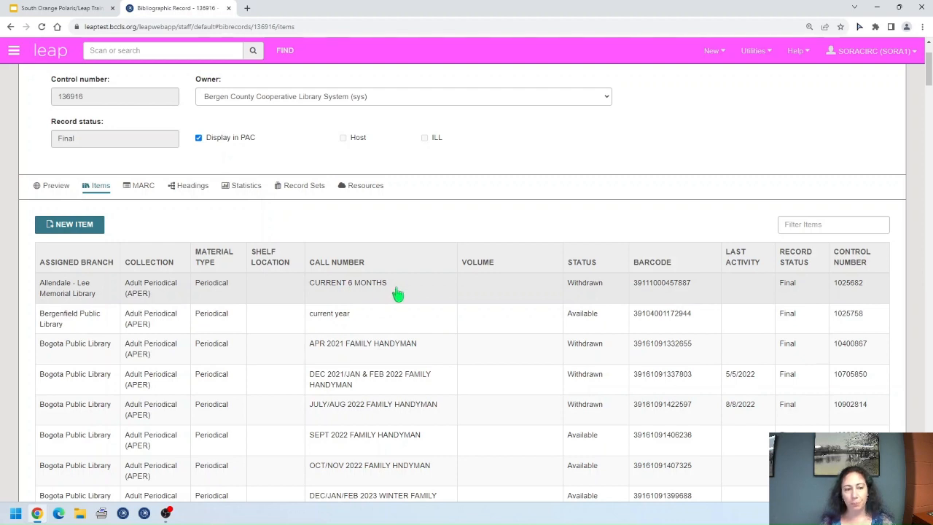
scroll(397, 293, down, 1)
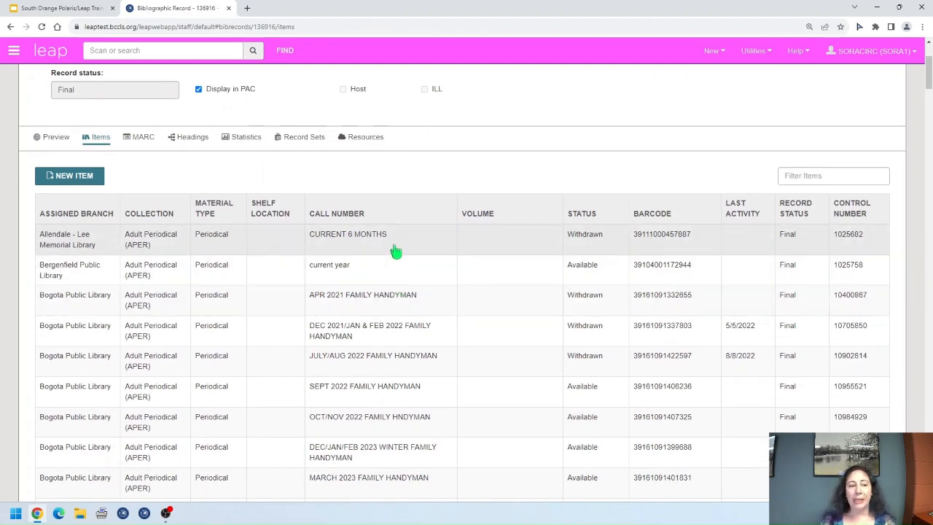
scroll(395, 251, up, 2)
click(285, 53)
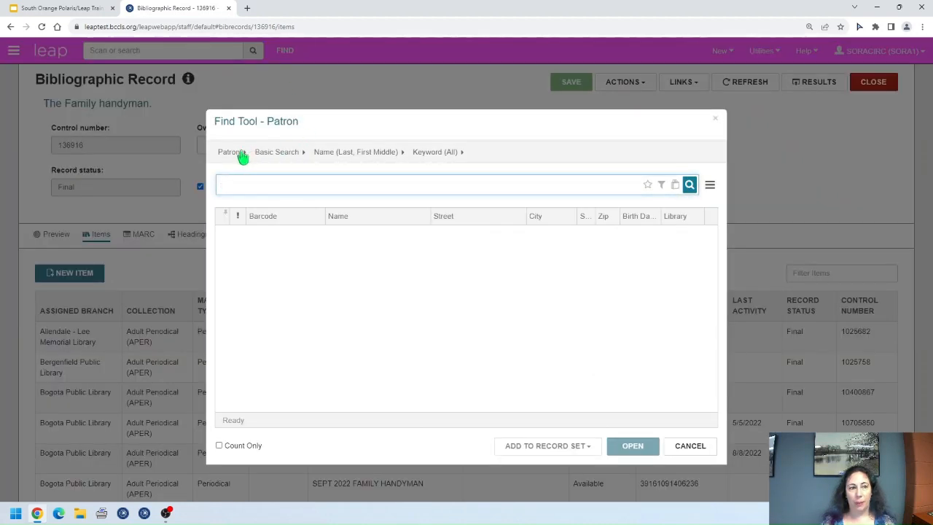
Step: Search bibliographic records by Title for 'sora'
click(242, 155)
scroll(277, 211, up, 4)
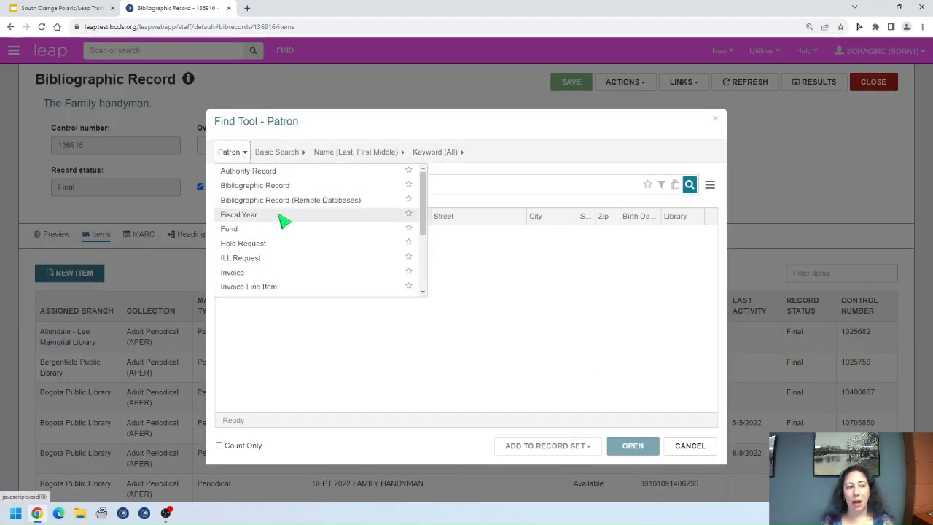
click(284, 188)
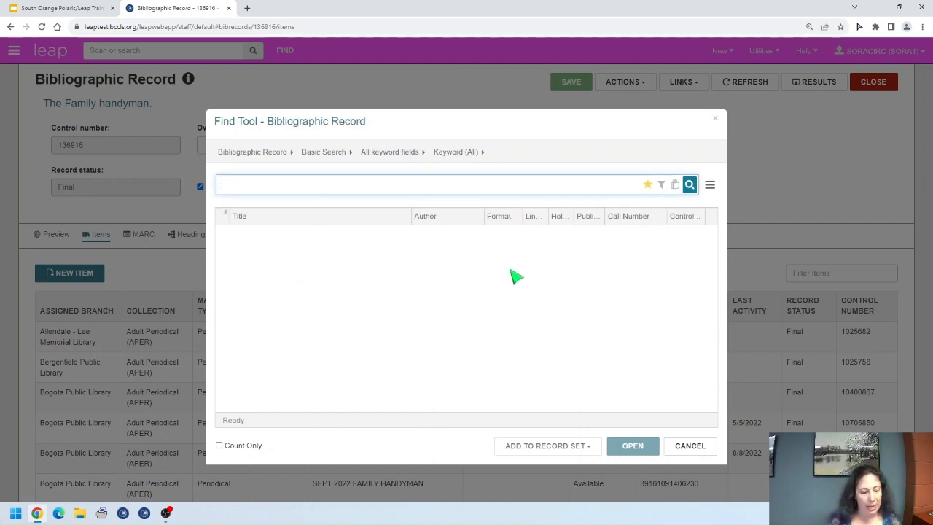
text(s)
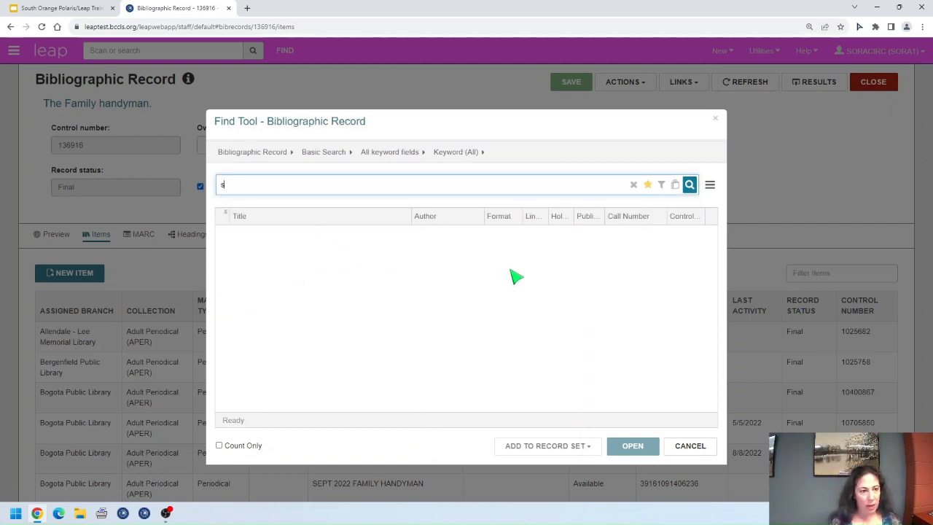
click(399, 154)
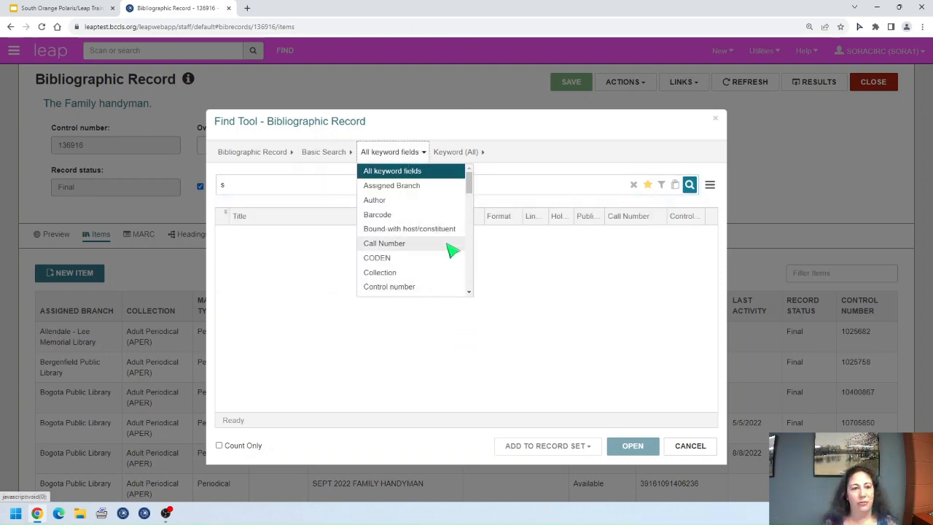
scroll(446, 255, down, 1)
scroll(447, 256, down, 5)
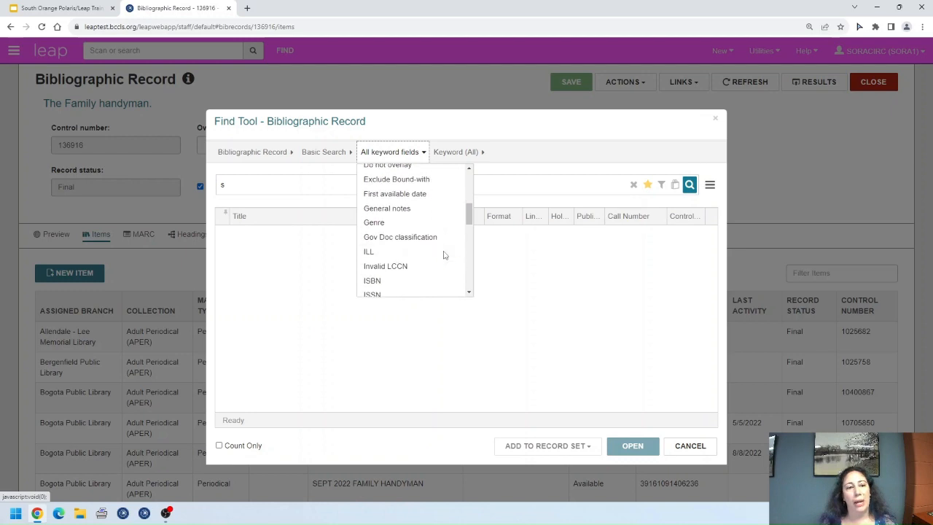
scroll(447, 257, down, 10)
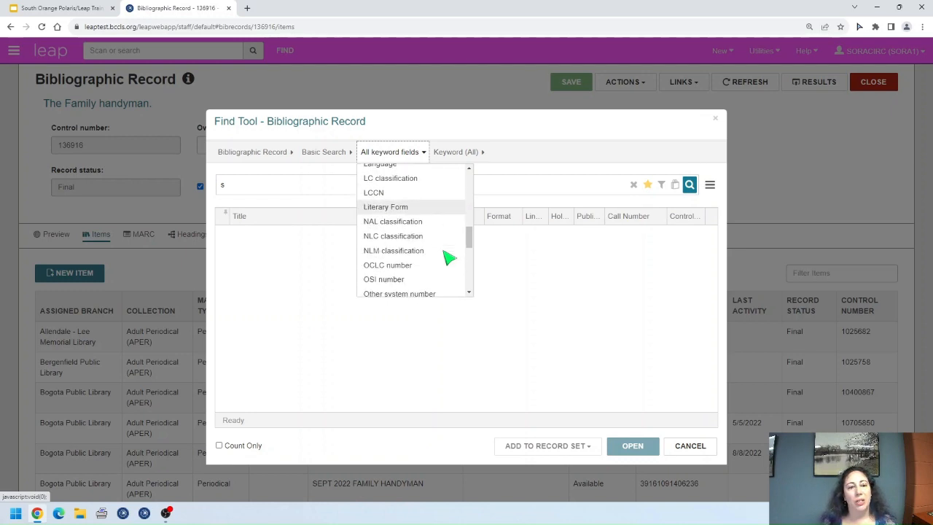
scroll(388, 289, down, 3)
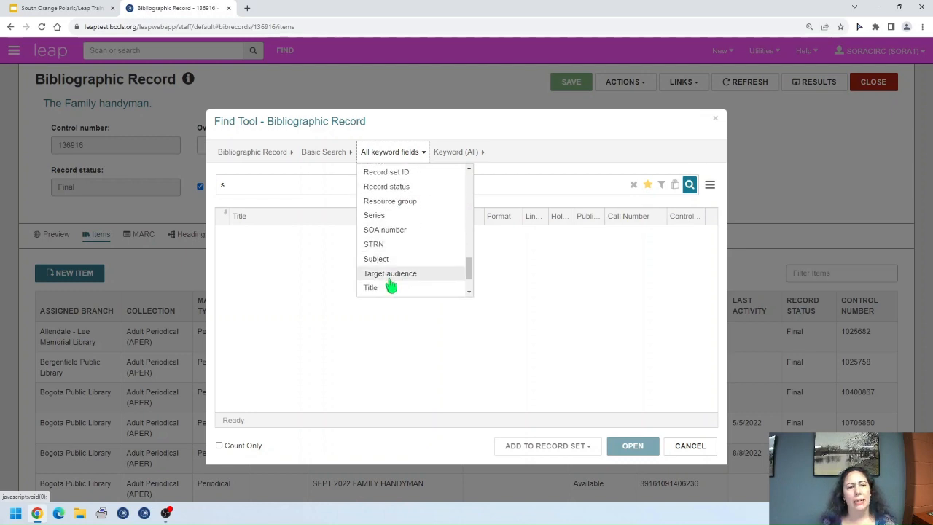
click(387, 287)
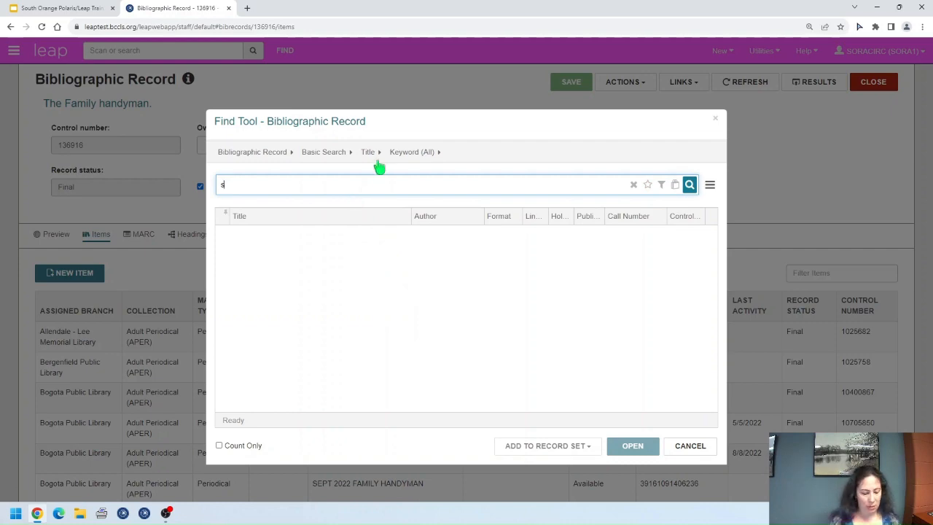
key(Return)
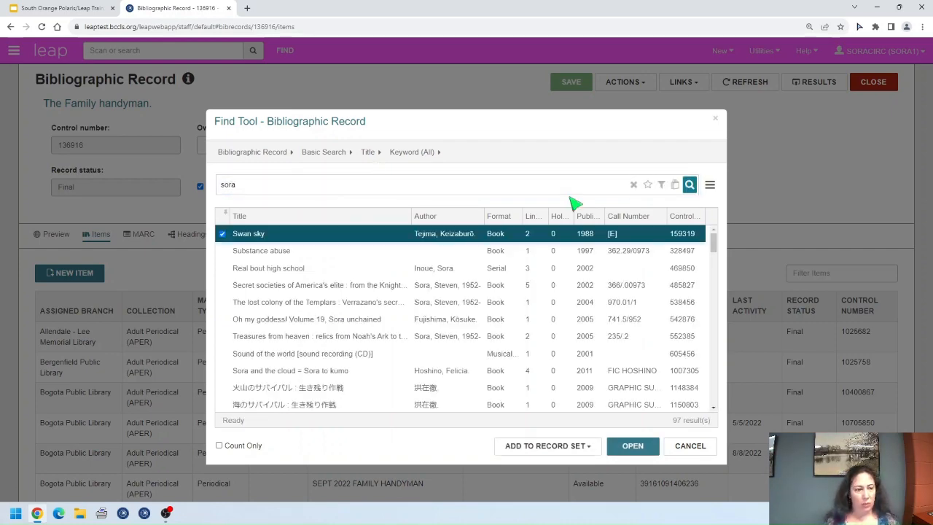
Step: Sort the title search results by title
scroll(463, 302, down, 15)
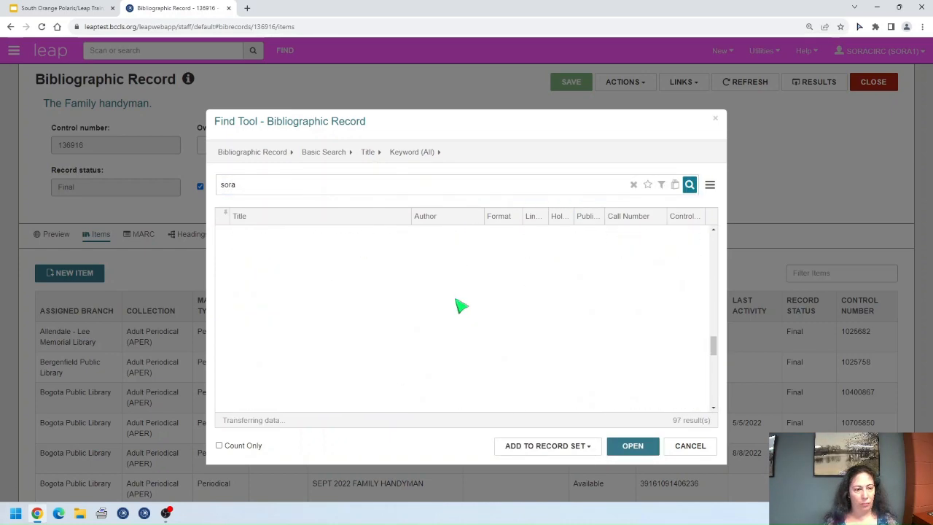
scroll(444, 317, up, 3)
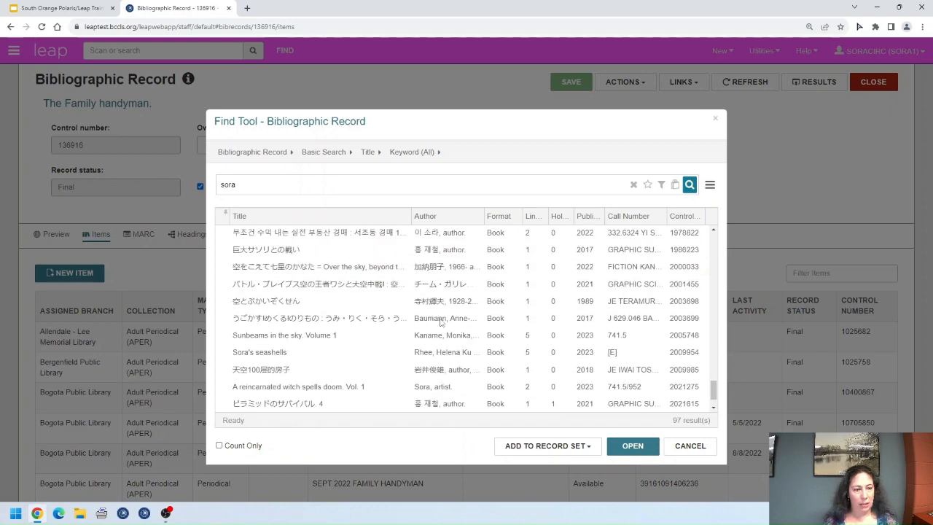
scroll(445, 320, up, 5)
click(374, 216)
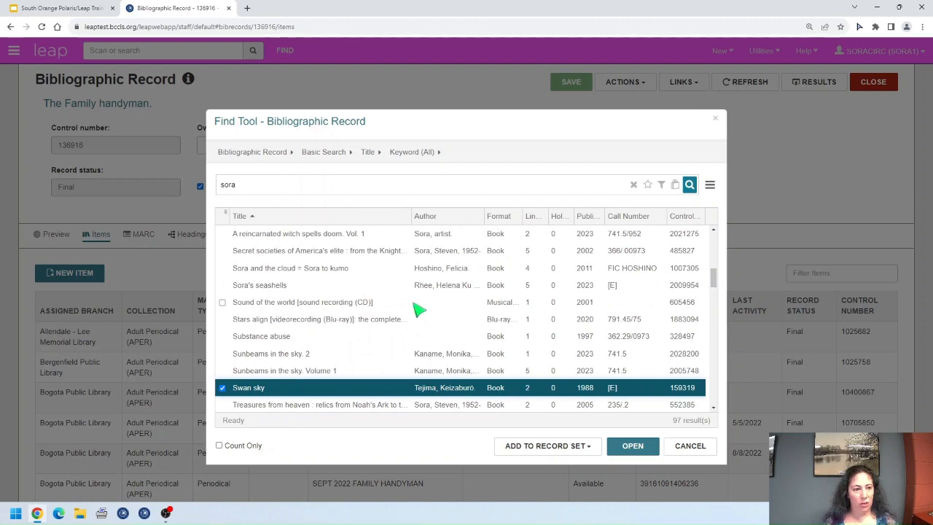
scroll(421, 329, up, 3)
scroll(430, 339, up, 10)
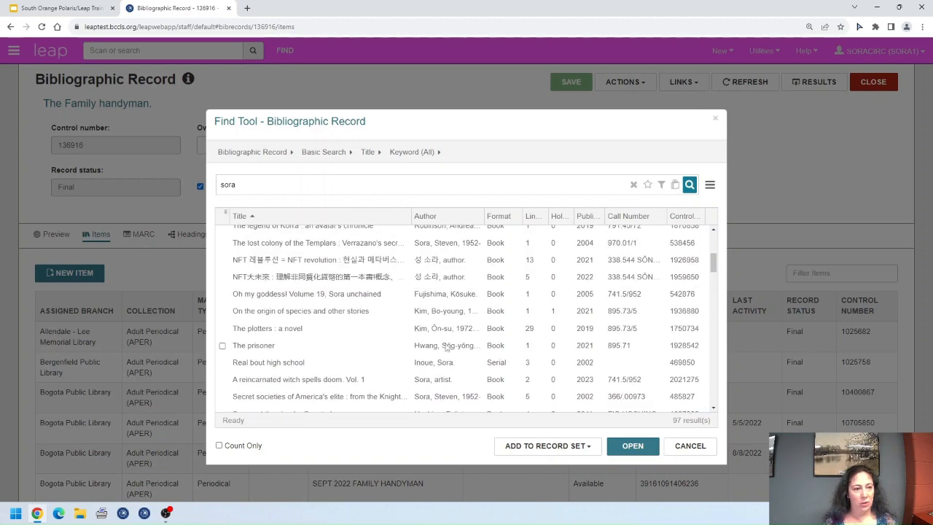
Step: Search titles for 'aldl current periodicals 2023' and open the 2023 A-G record
drag(278, 184, 204, 194)
text(aldl)
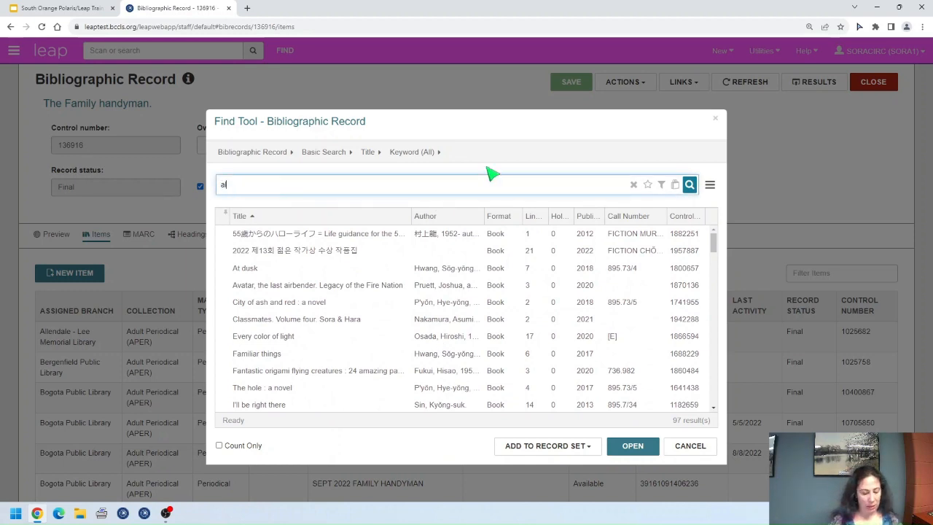
key(Return)
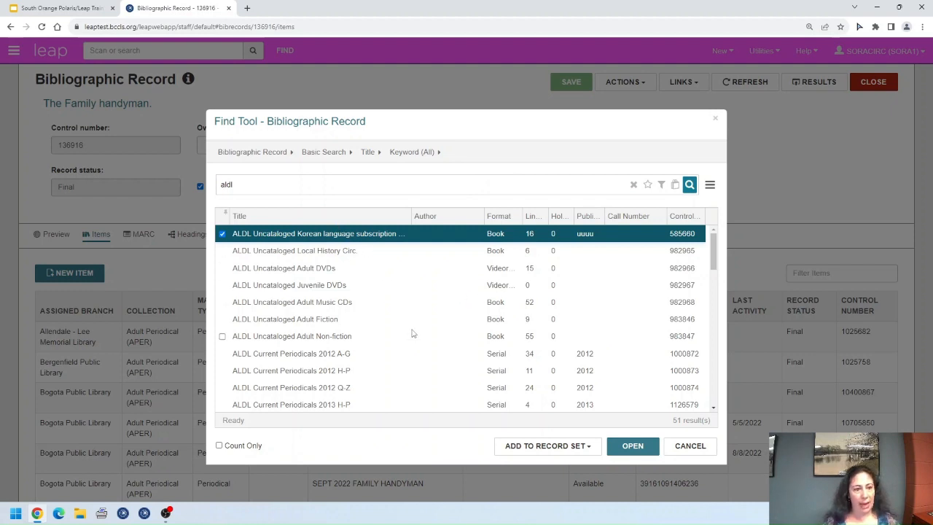
scroll(397, 303, down, 3)
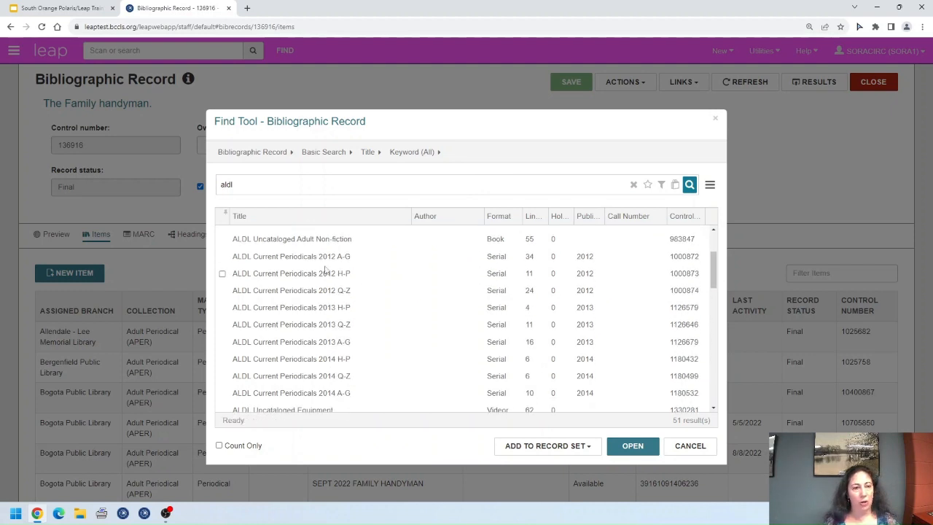
scroll(402, 364, down, 6)
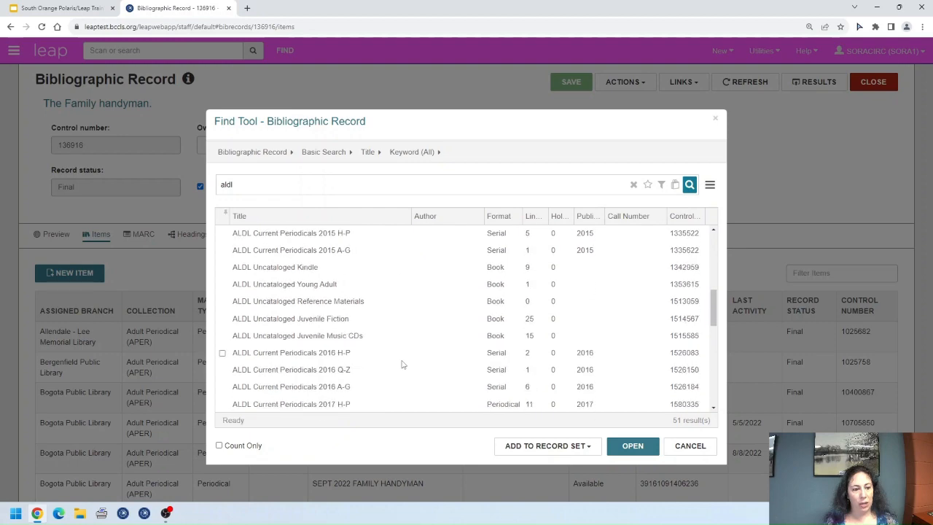
click(360, 191)
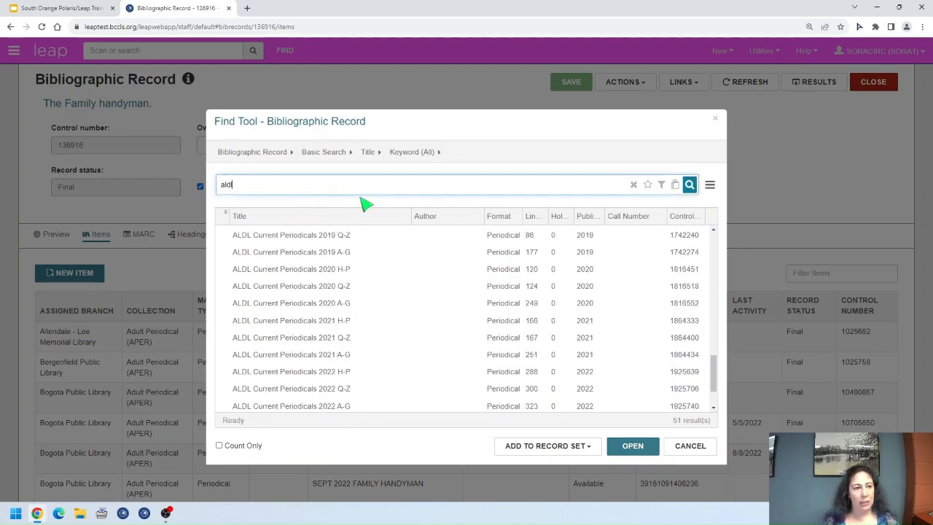
text(current periodicals )
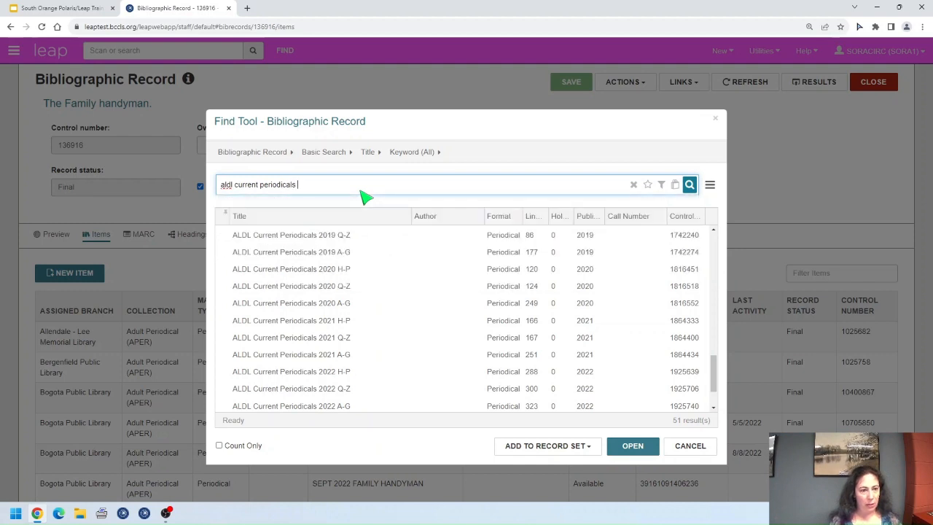
text(2023)
key(Return)
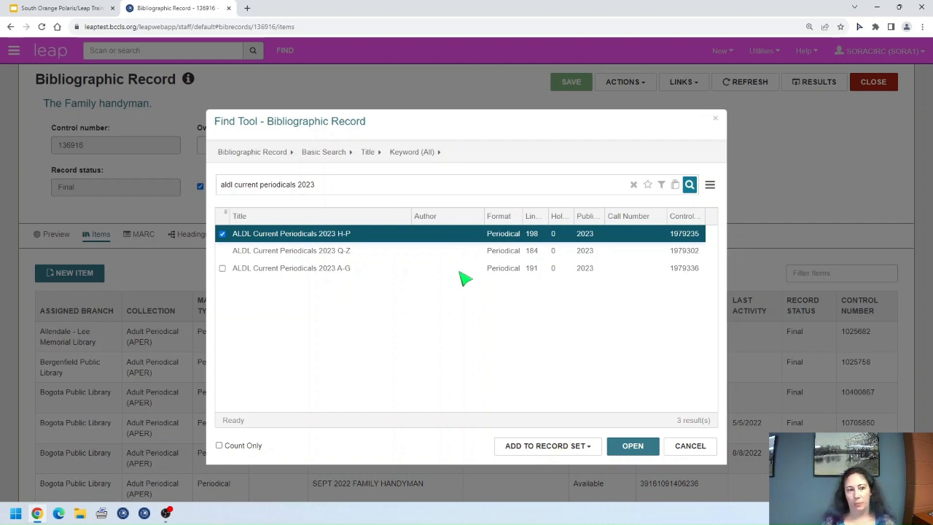
click(374, 277)
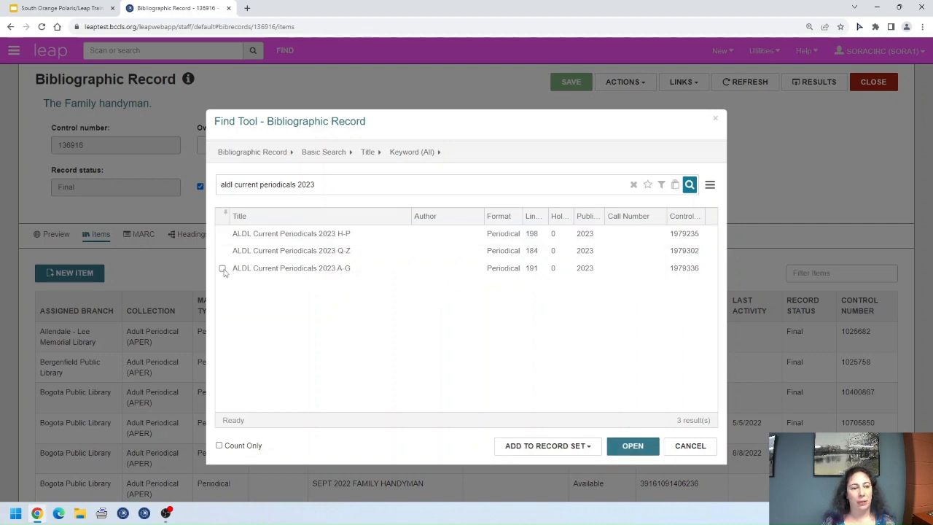
click(632, 445)
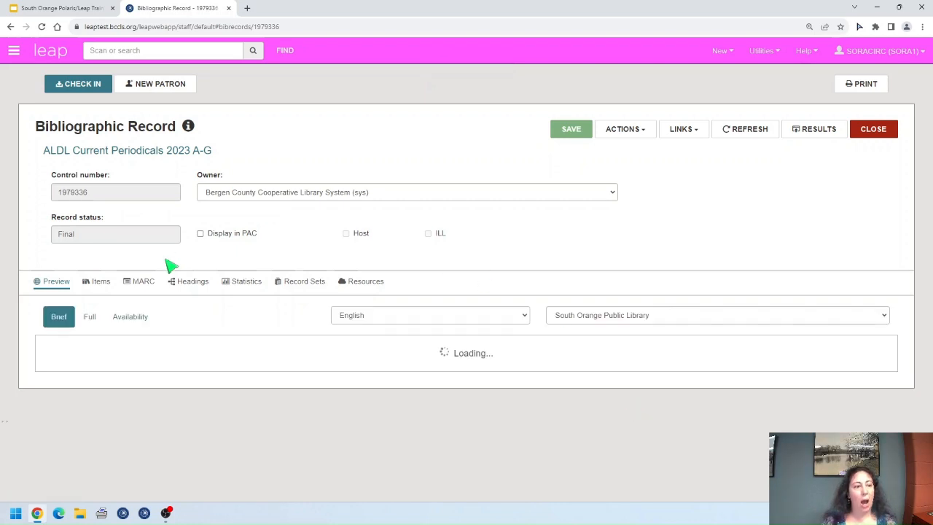
Step: Browse the ALDL Current Periodicals 2023 A-G item list, then close that record
click(99, 287)
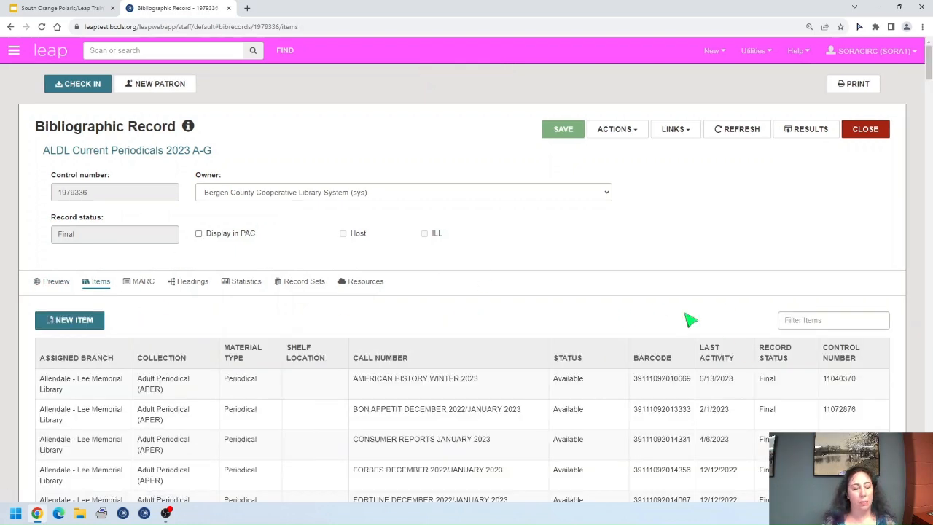
scroll(580, 332, down, 1)
scroll(581, 335, down, 1)
scroll(577, 335, down, 1)
scroll(576, 334, down, 1)
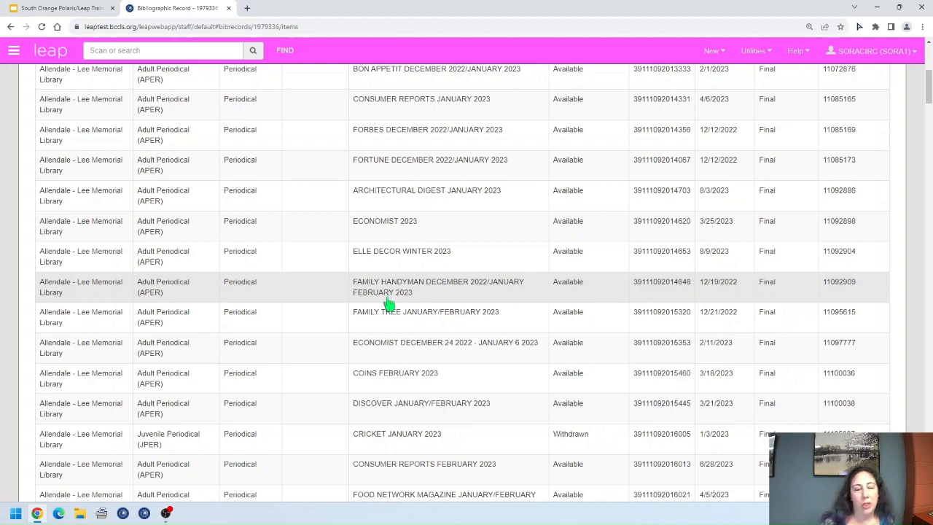
scroll(597, 382, up, 1)
scroll(597, 386, up, 5)
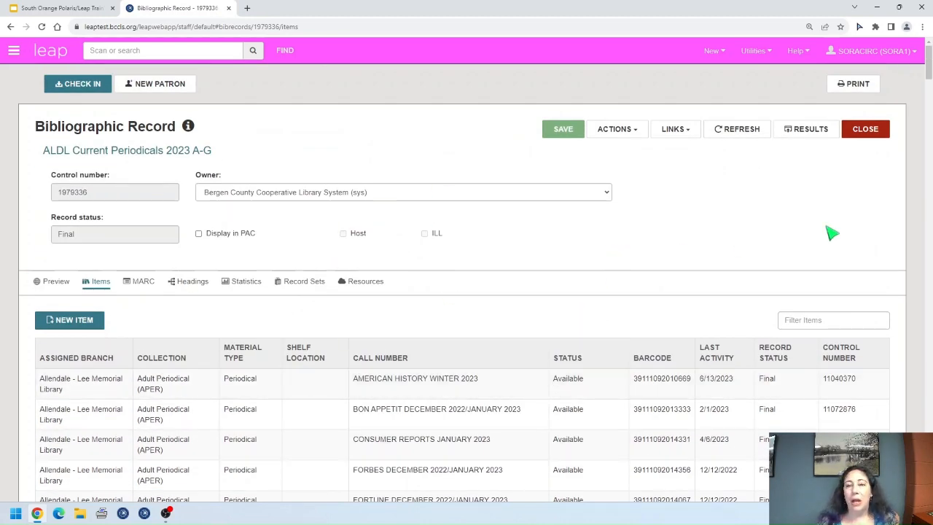
click(863, 137)
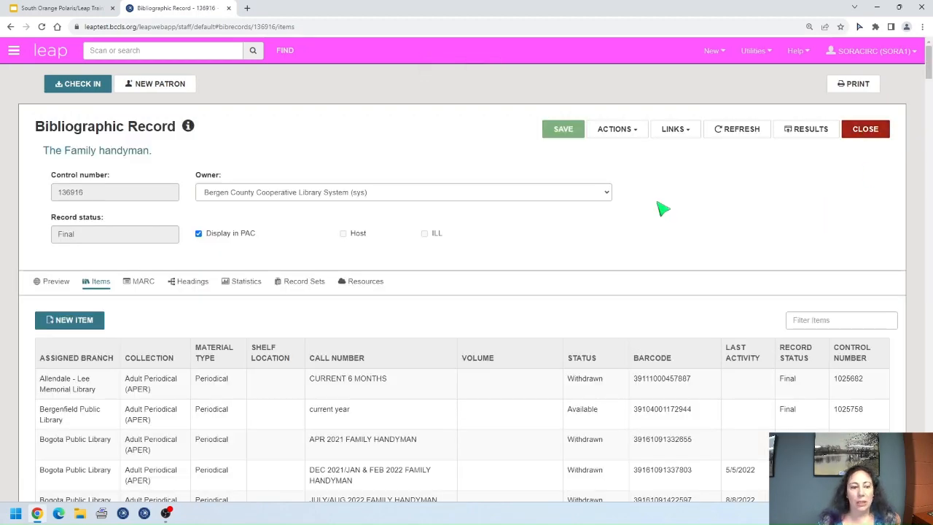
scroll(583, 226, down, 4)
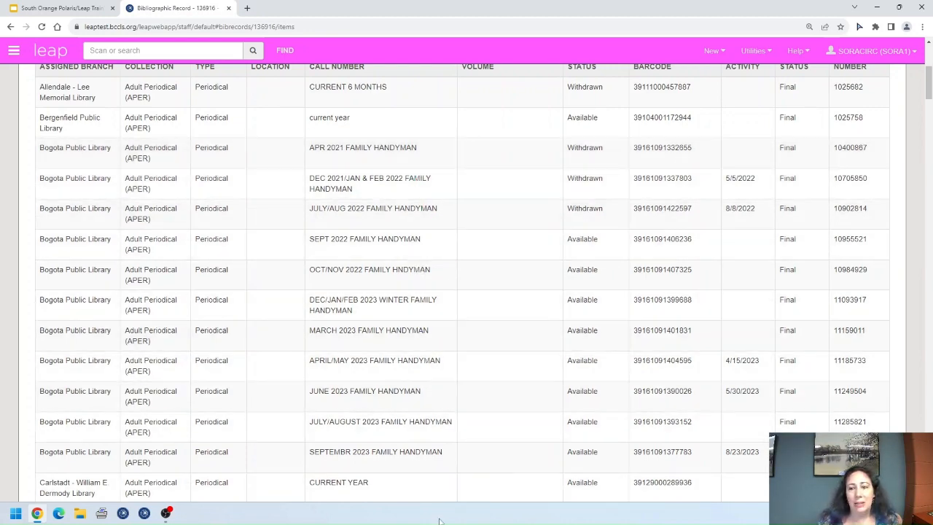
scroll(393, 378, down, 3)
scroll(391, 379, down, 3)
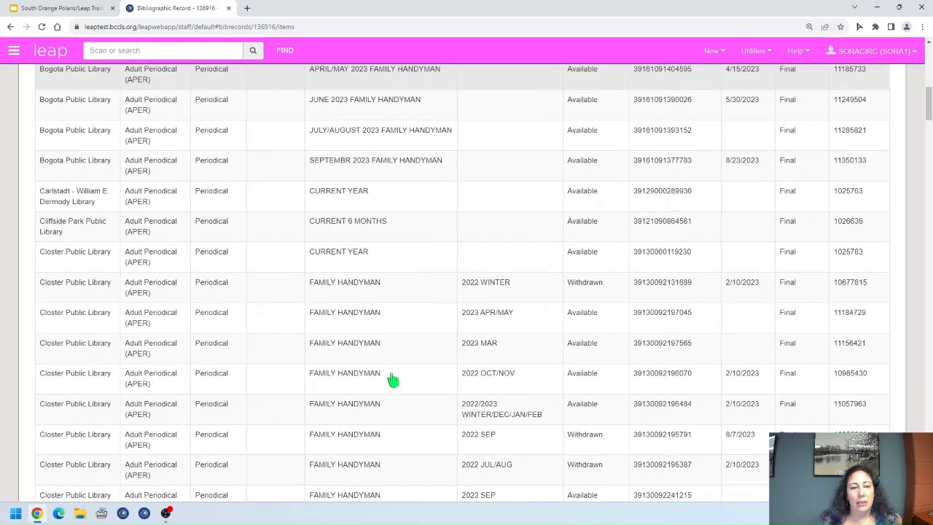
scroll(392, 379, down, 1)
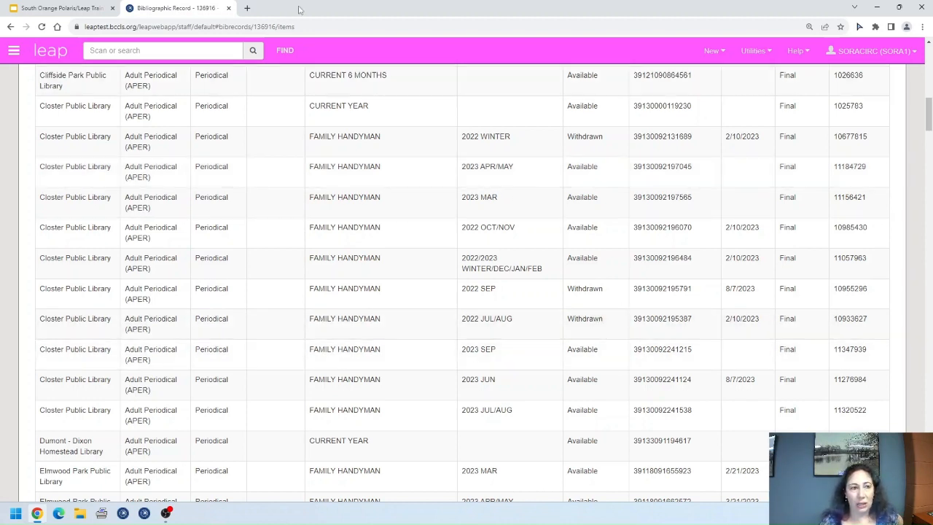
Step: Read the Appendix F: Call Number Volume Field guide linked from the slide, then close it
click(73, 8)
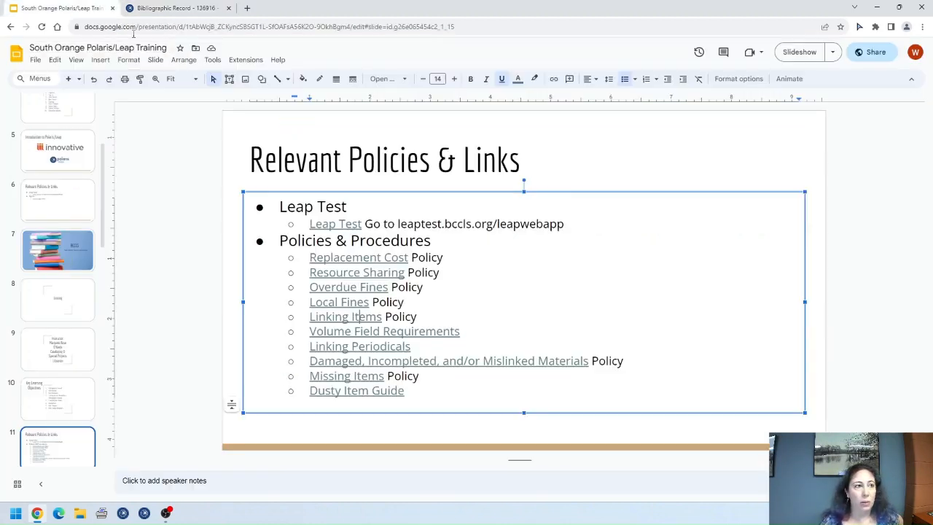
click(393, 332)
click(364, 349)
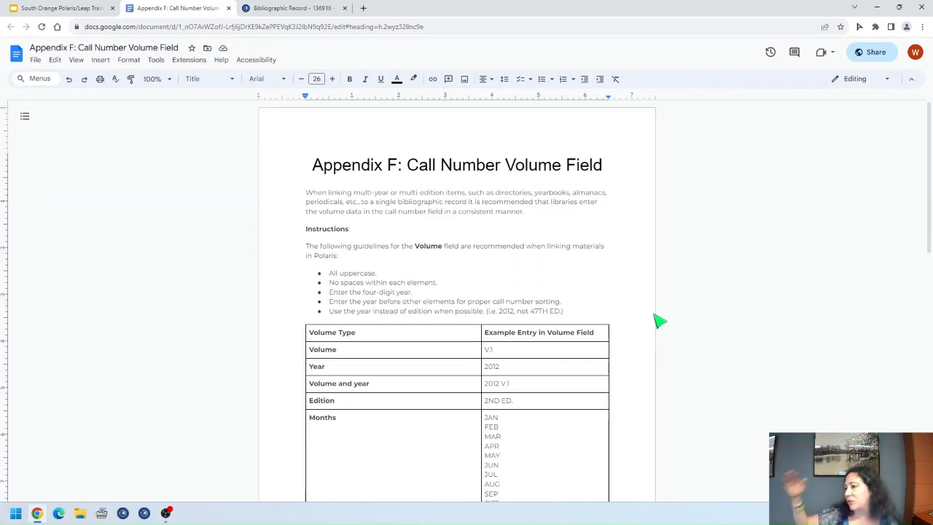
scroll(593, 327, down, 2)
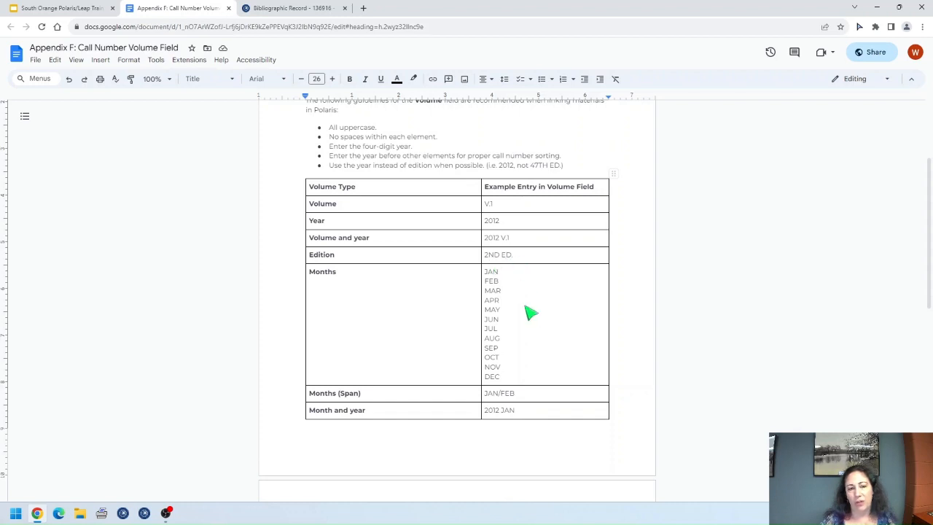
scroll(526, 298, down, 2)
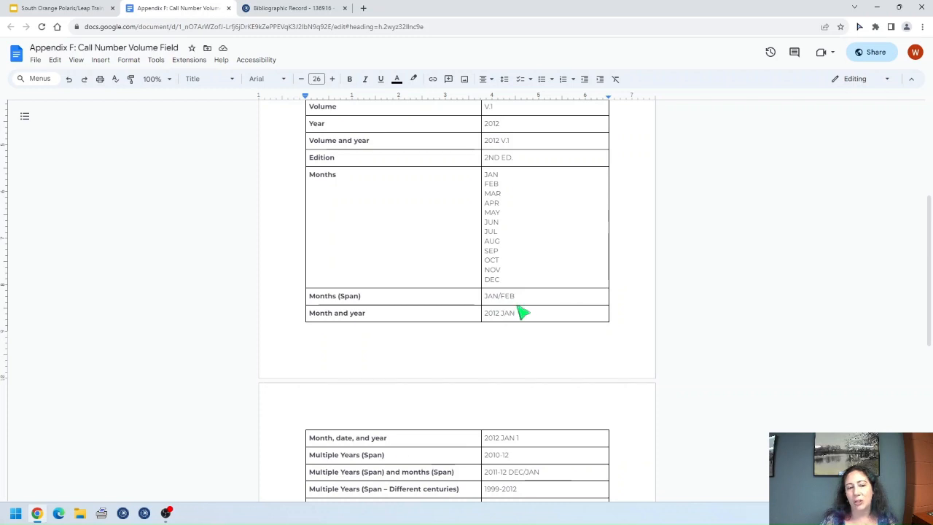
scroll(525, 316, down, 1)
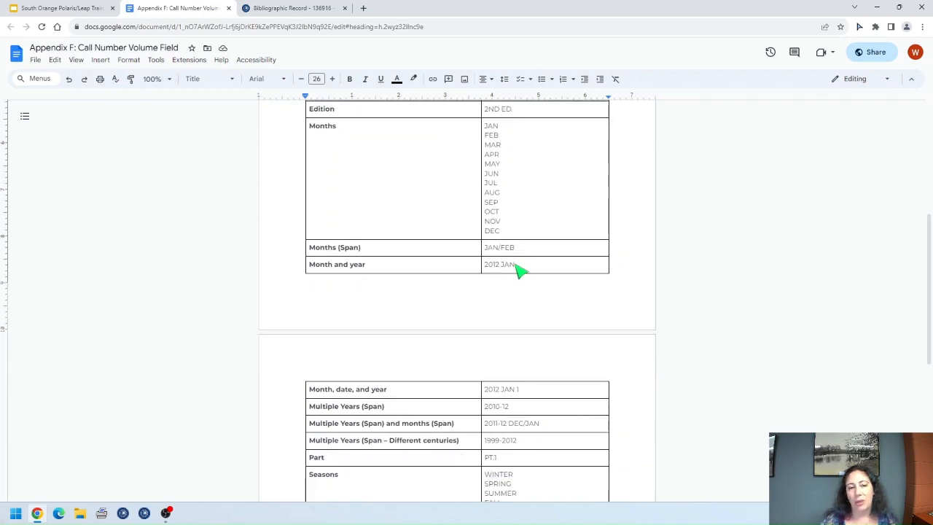
scroll(488, 269, down, 1)
scroll(492, 275, down, 2)
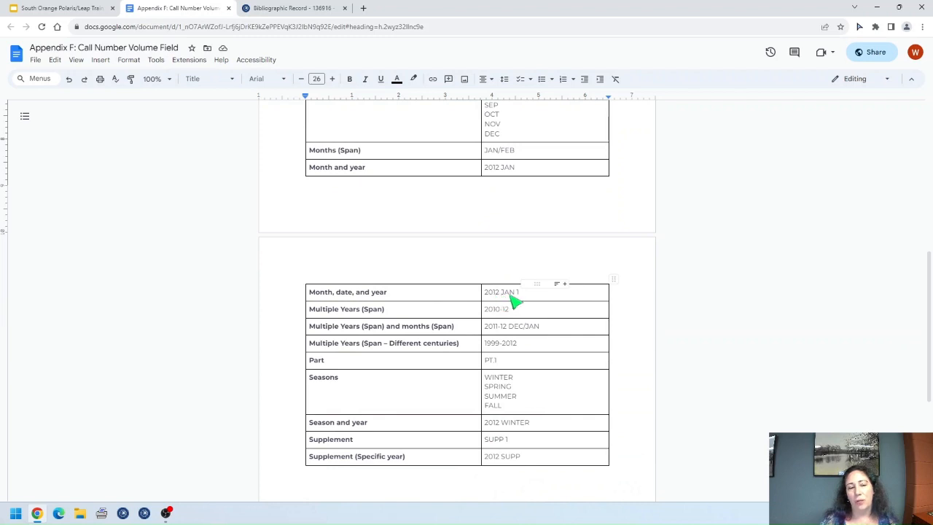
scroll(536, 323, down, 1)
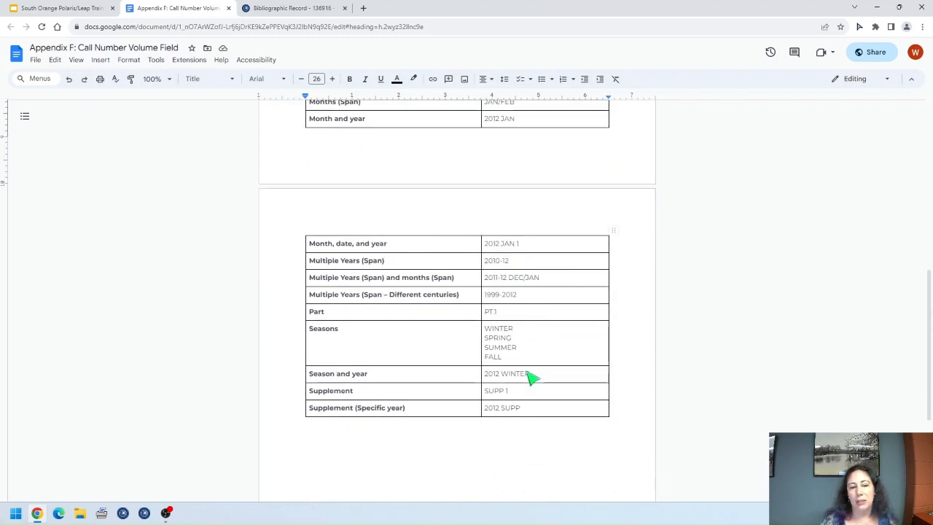
scroll(562, 406, up, 2)
scroll(563, 407, up, 5)
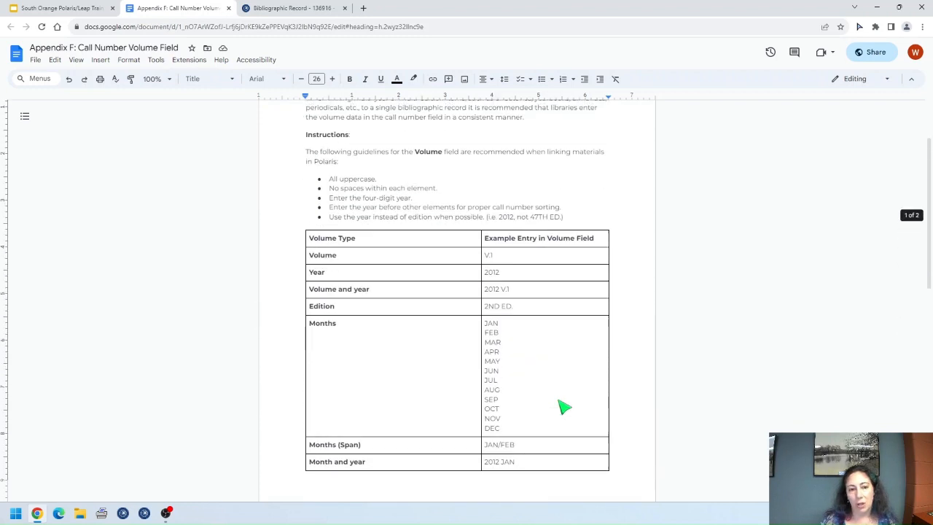
click(228, 8)
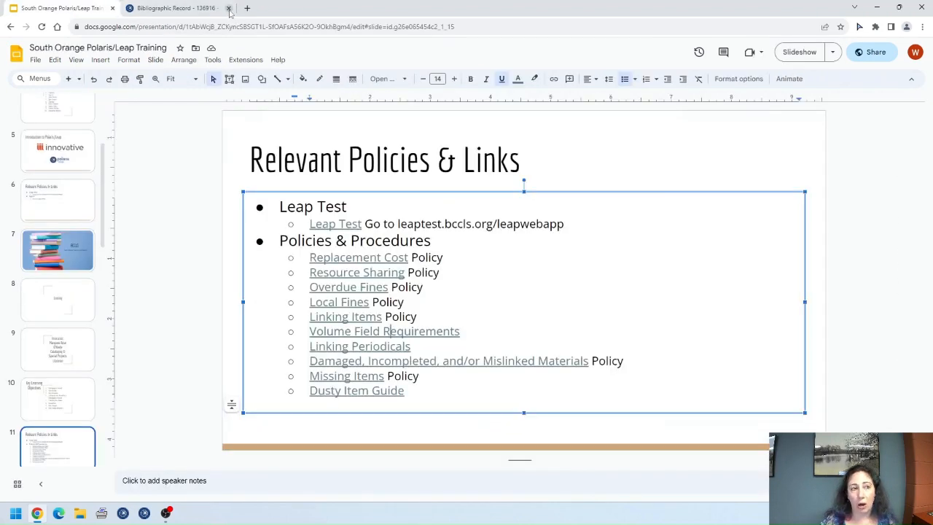
Step: Return to Leap and scroll to the top of The Family handyman. items table
click(174, 6)
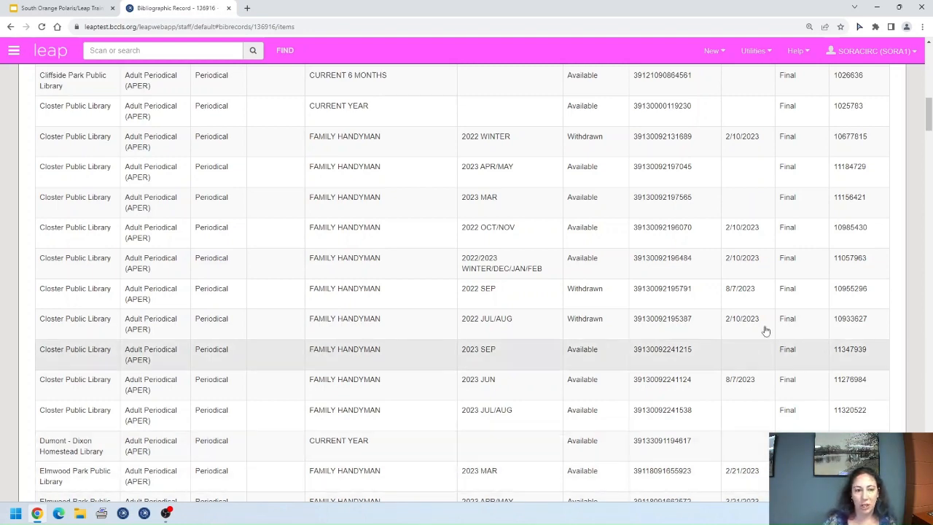
scroll(724, 312, up, 3)
scroll(685, 330, up, 3)
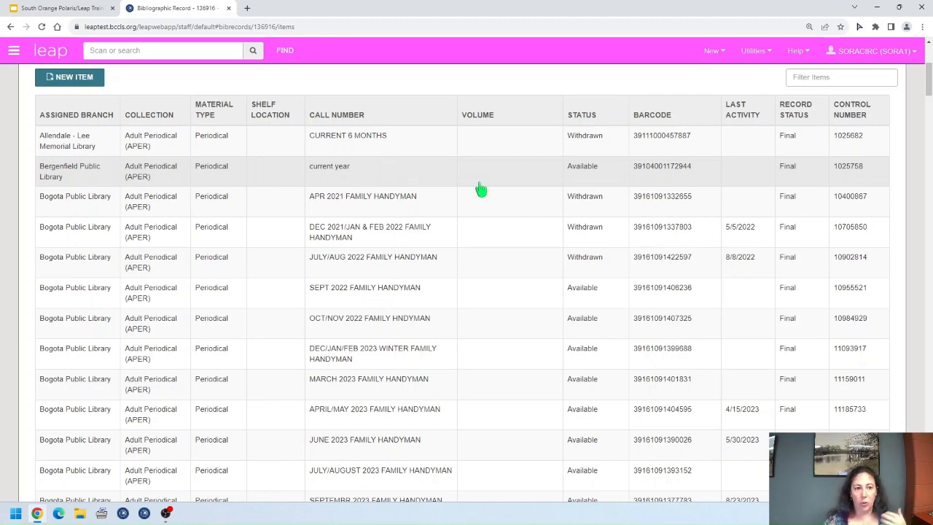
scroll(401, 243, up, 3)
click(286, 51)
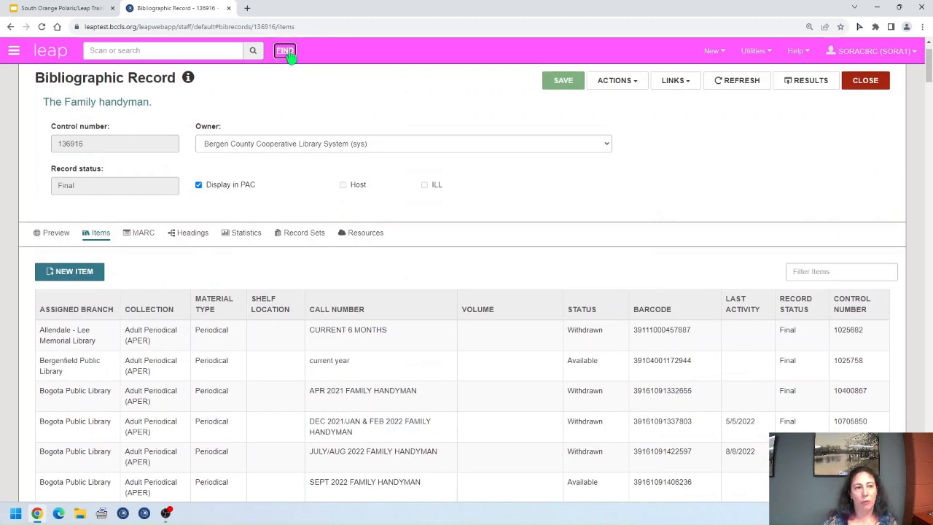
click(233, 153)
scroll(266, 203, up, 2)
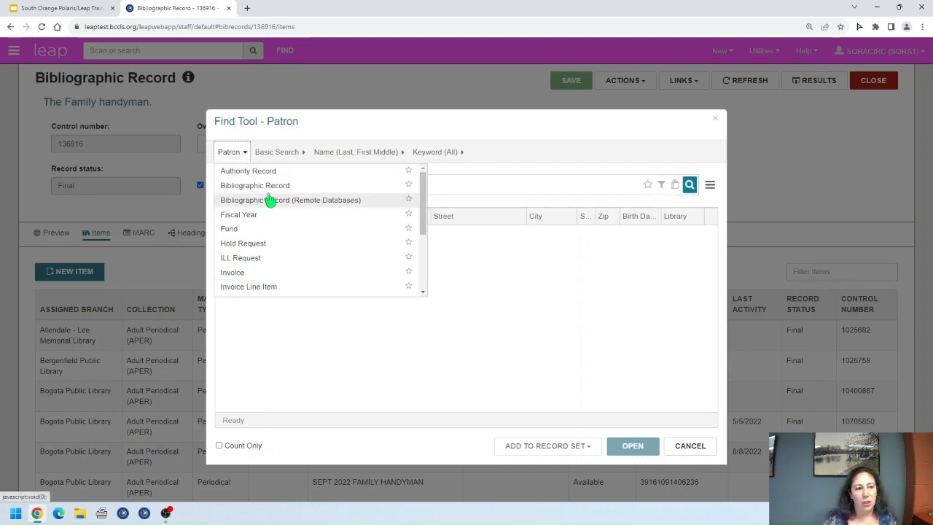
click(269, 186)
text(aldl unc)
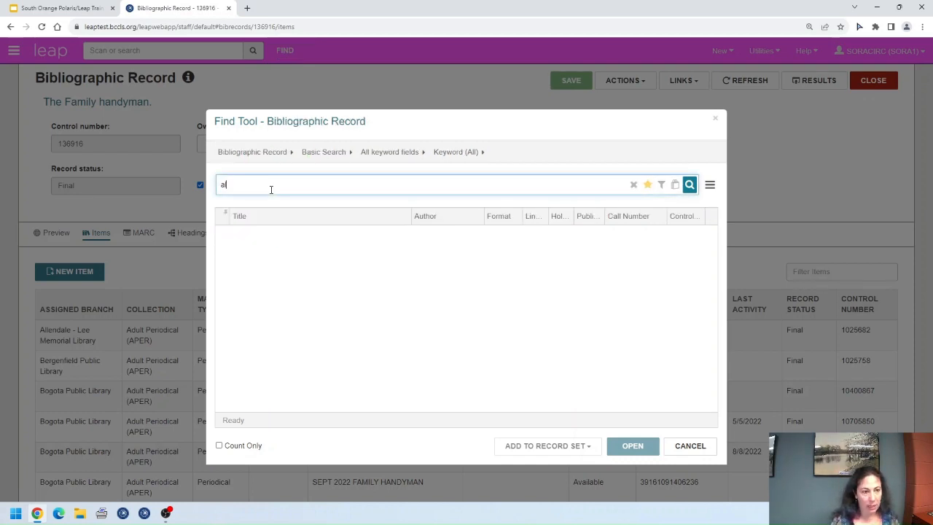
key(BackSpace)
key(BackSpace)
key(BackSpace)
text(cur)
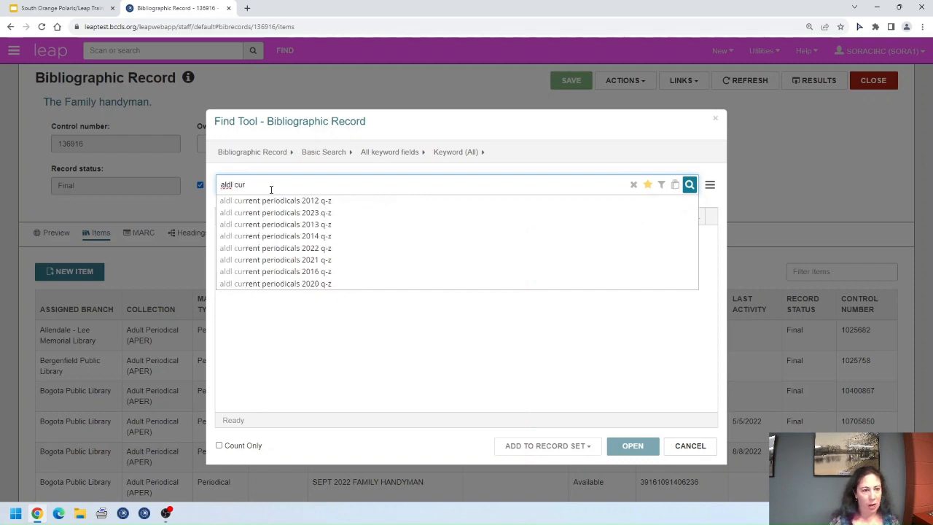
text(rent p)
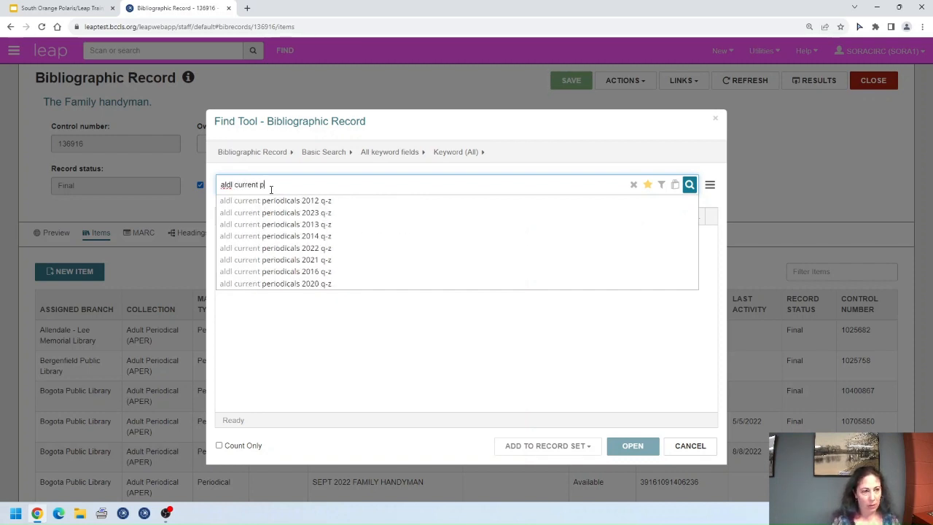
text(eriodicals 2023)
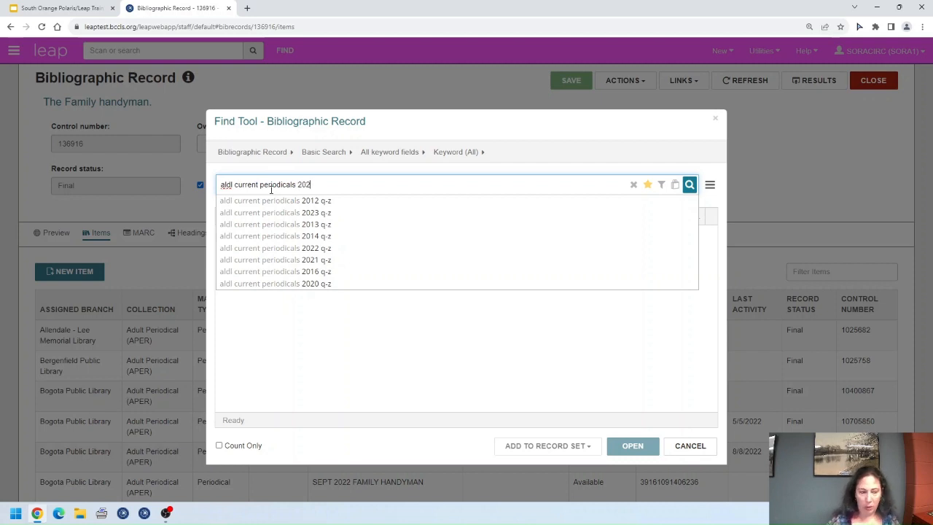
key(Return)
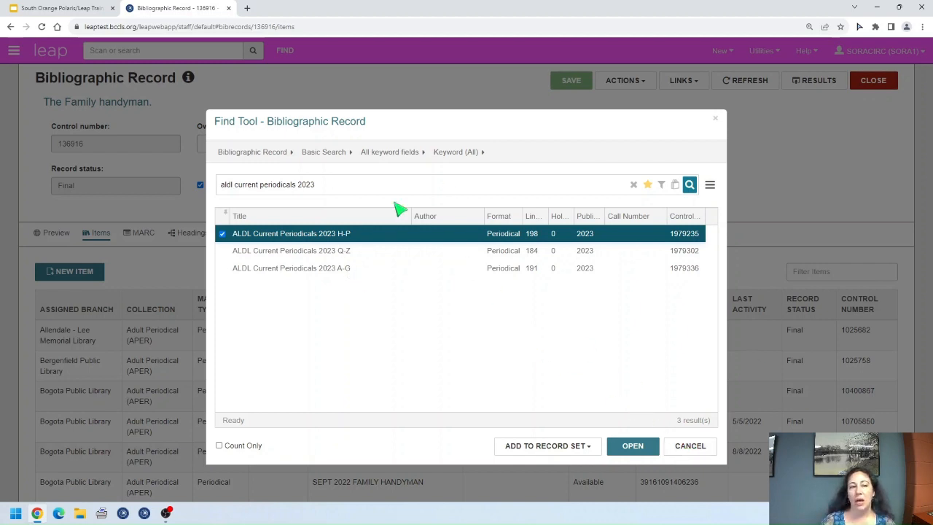
click(681, 447)
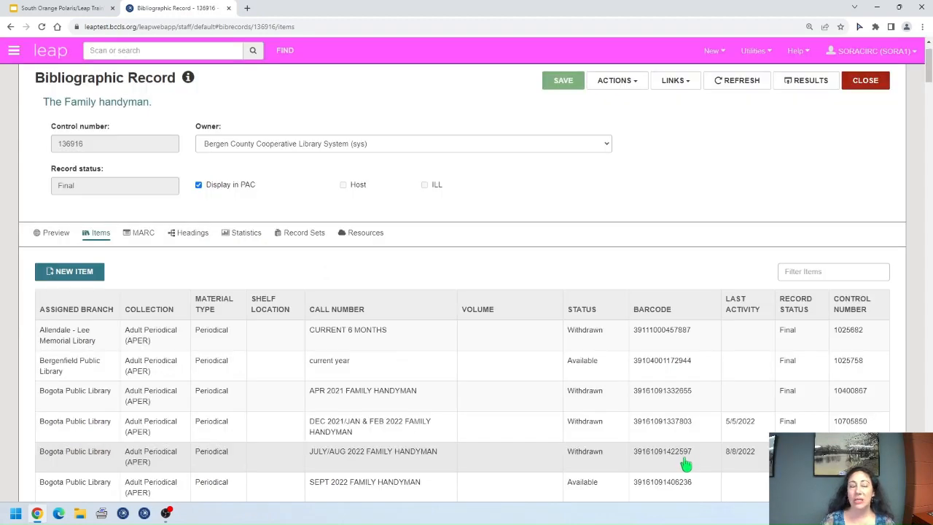
scroll(710, 441, up, 1)
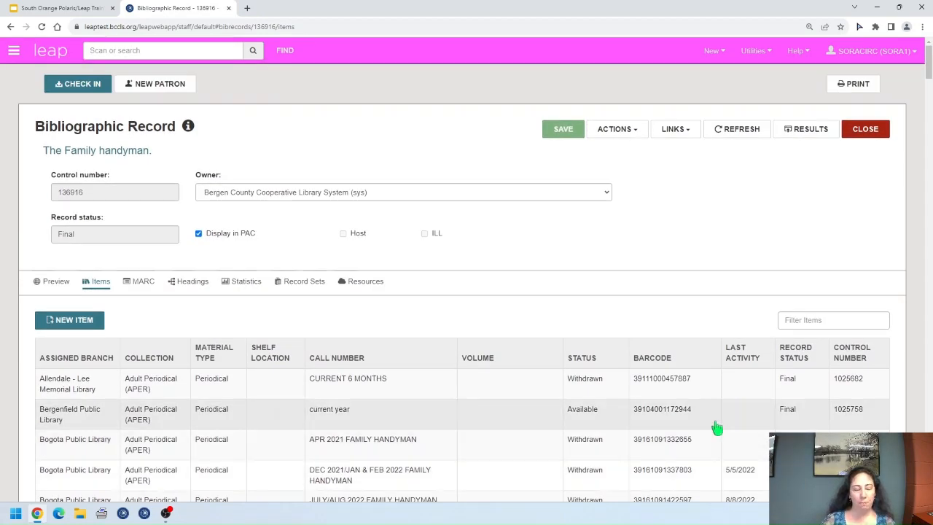
click(867, 128)
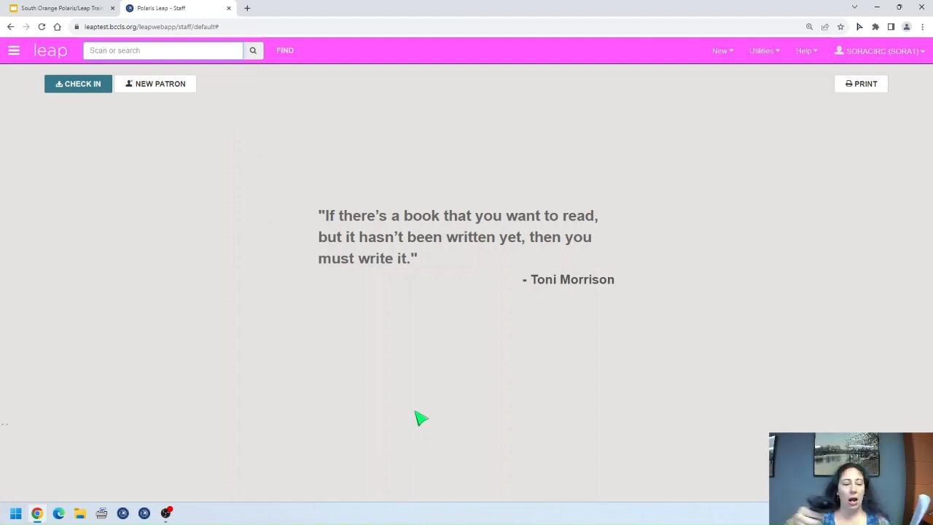
text(39507001972537)
key(Return)
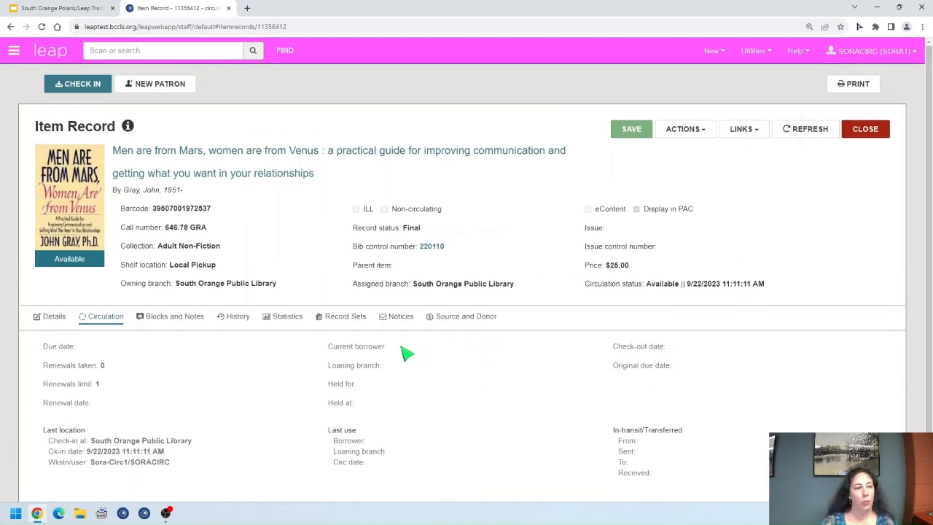
Step: Set the item's shelf location to Display and save the record
click(54, 319)
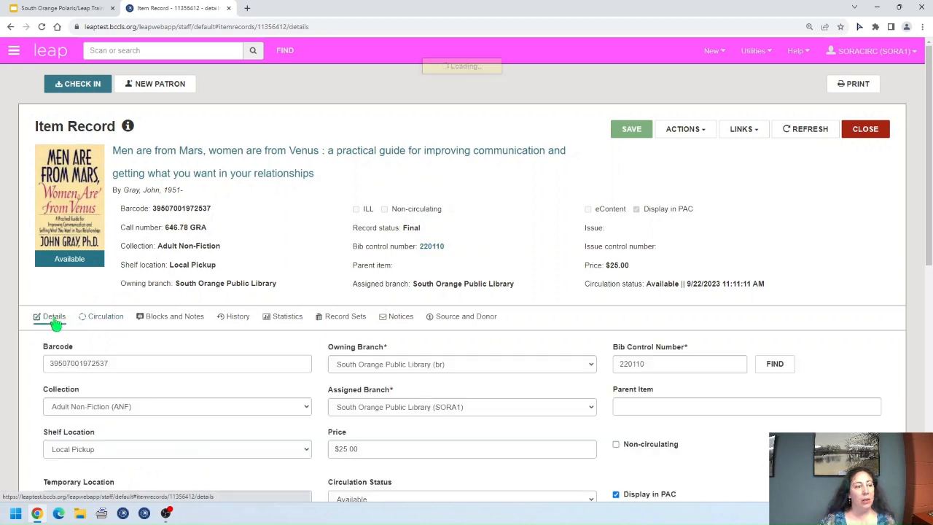
scroll(56, 323, down, 3)
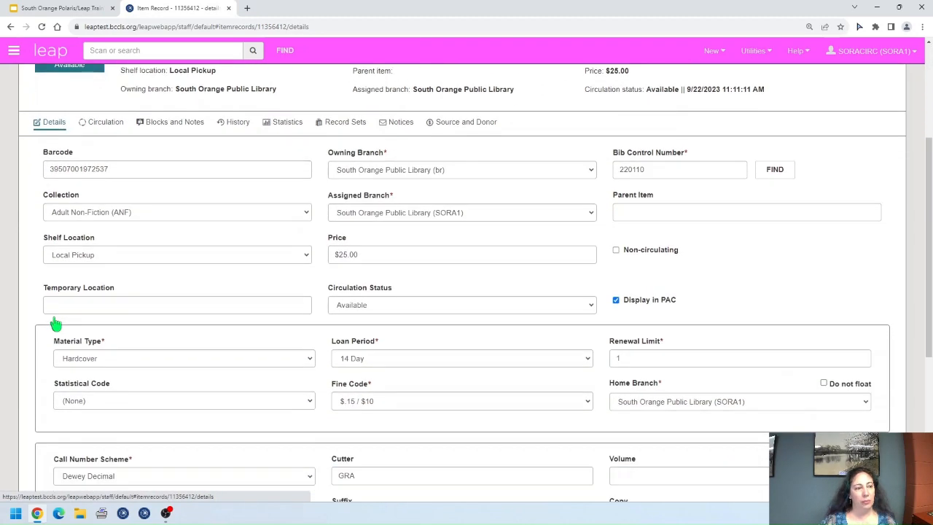
click(311, 259)
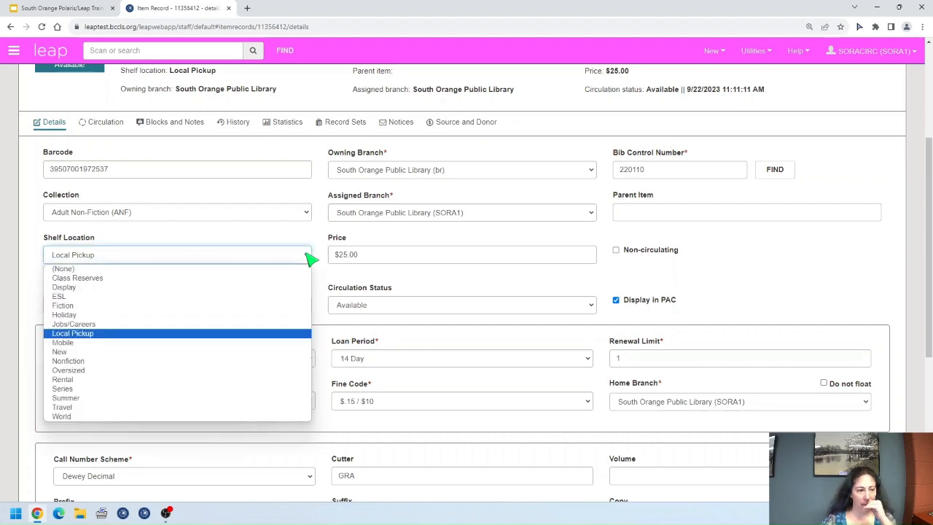
click(91, 288)
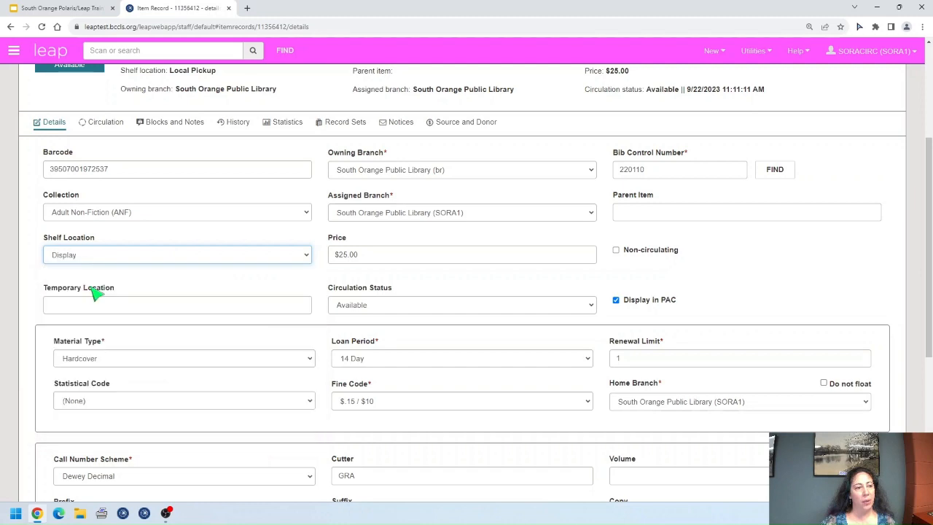
scroll(664, 392, up, 3)
click(632, 81)
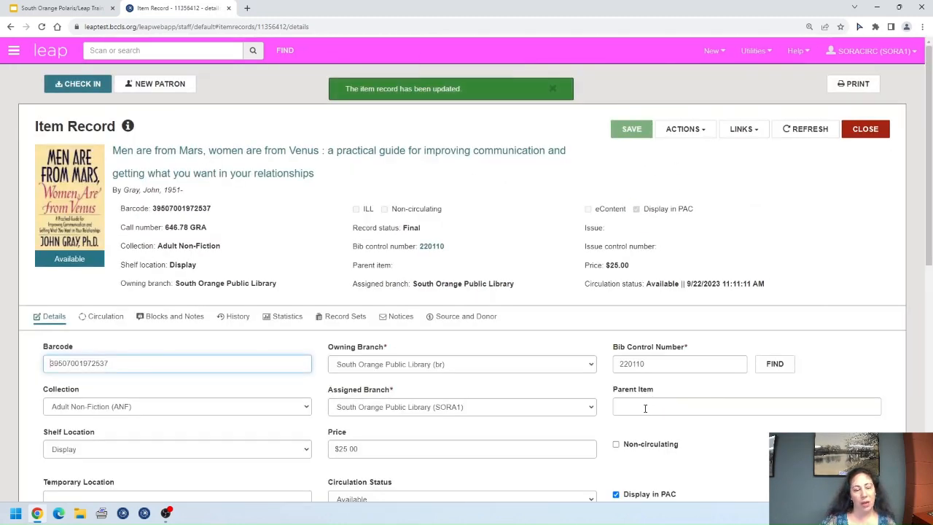
Step: Change the shelf location to Local Pickup, save, and select the Temporary Location field
scroll(481, 404, down, 1)
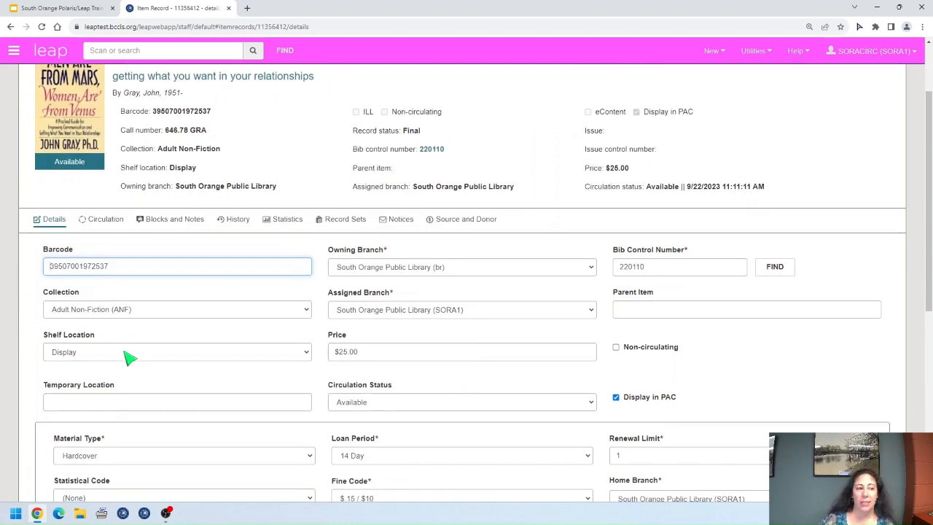
click(218, 357)
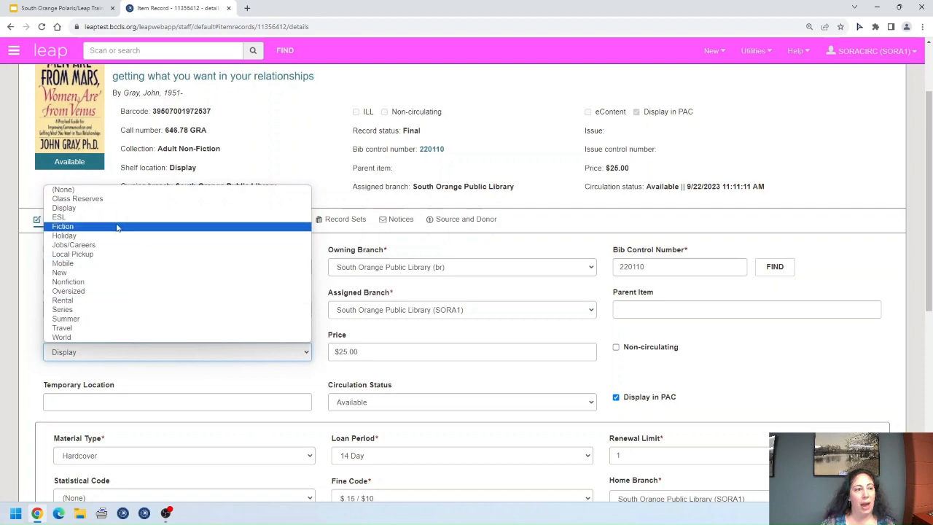
click(73, 253)
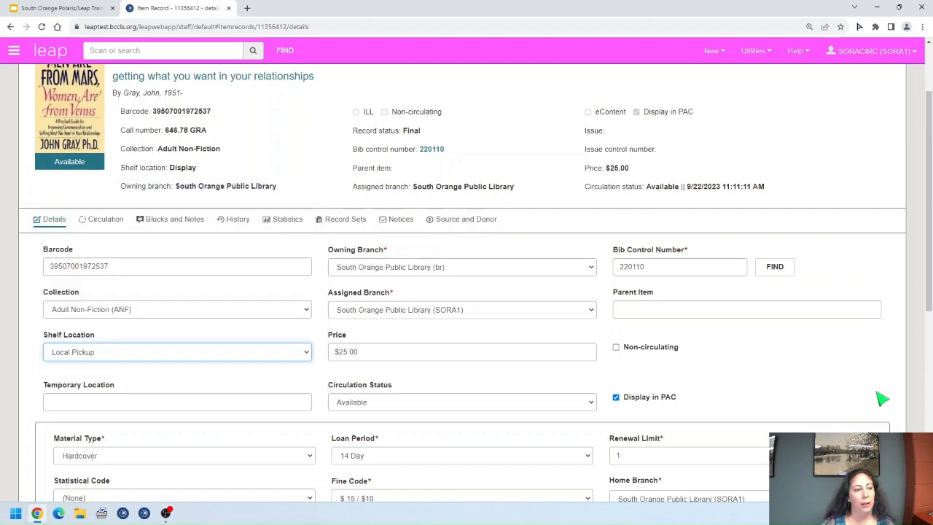
scroll(864, 401, up, 2)
click(625, 137)
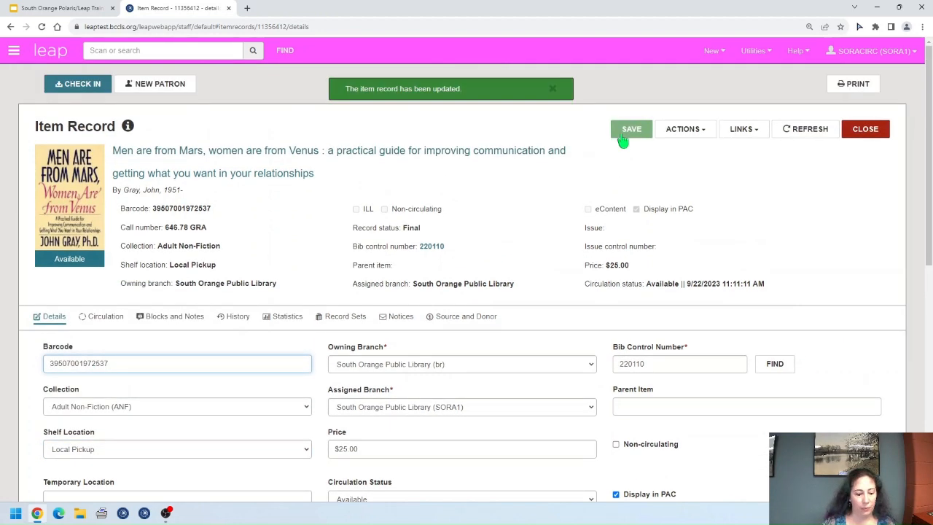
scroll(681, 197, down, 1)
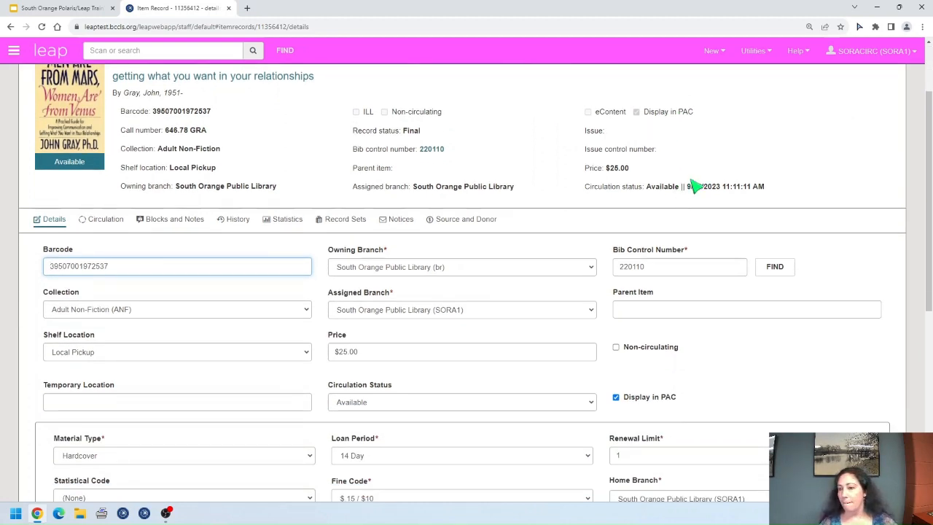
click(254, 406)
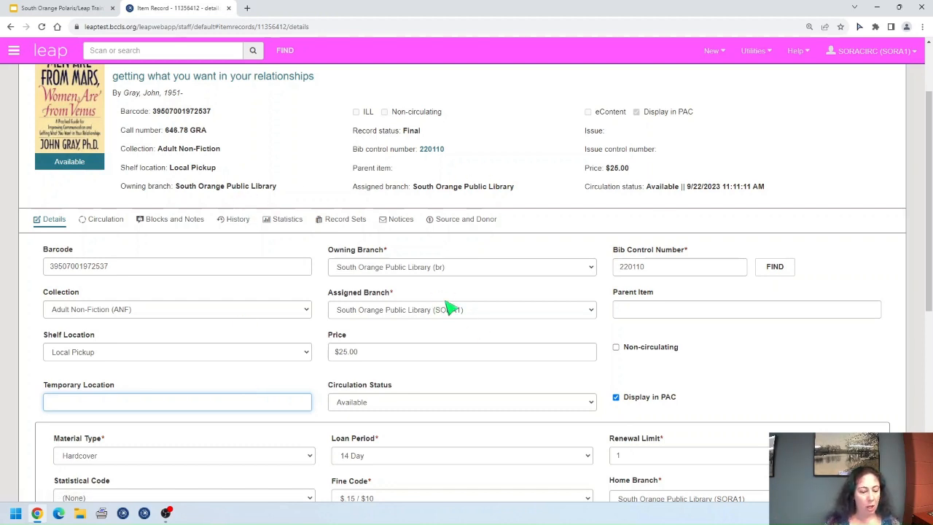
scroll(588, 372, down, 1)
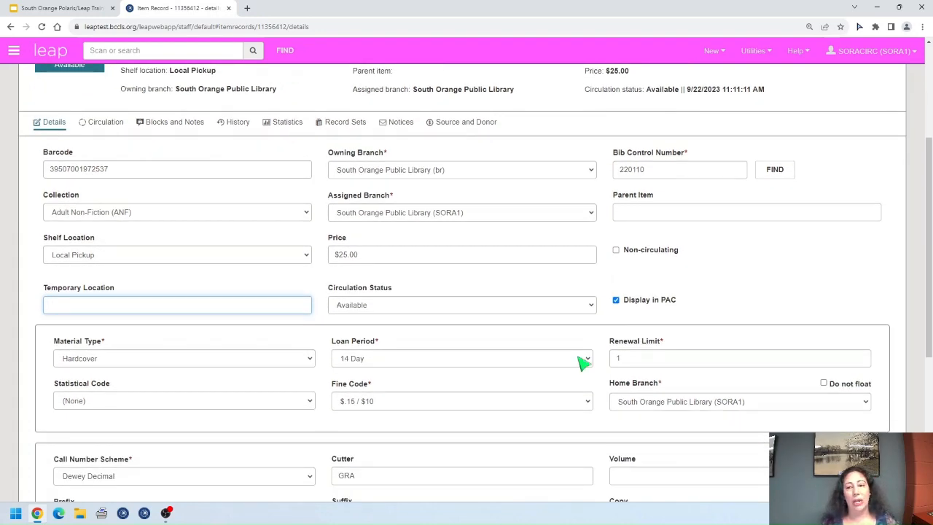
Step: Save the Men are from Mars item with circulation status Being Repaired
click(590, 306)
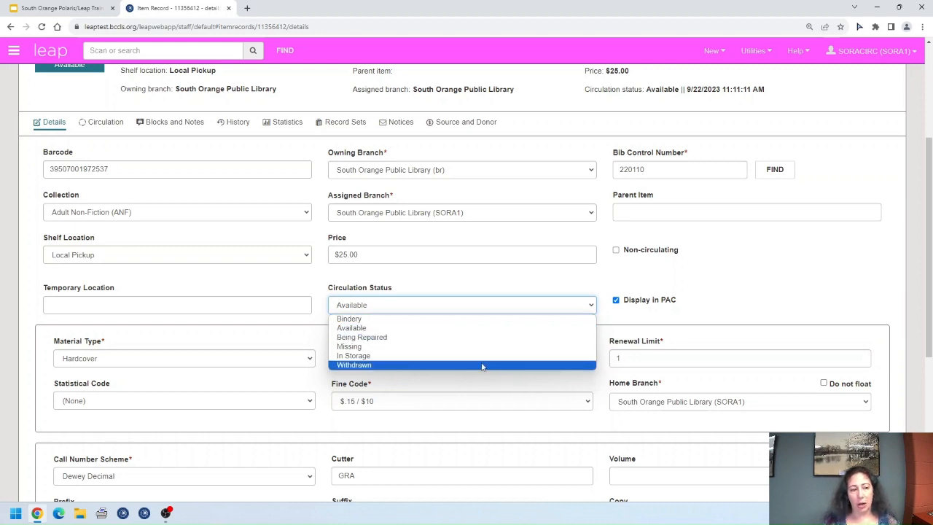
click(415, 338)
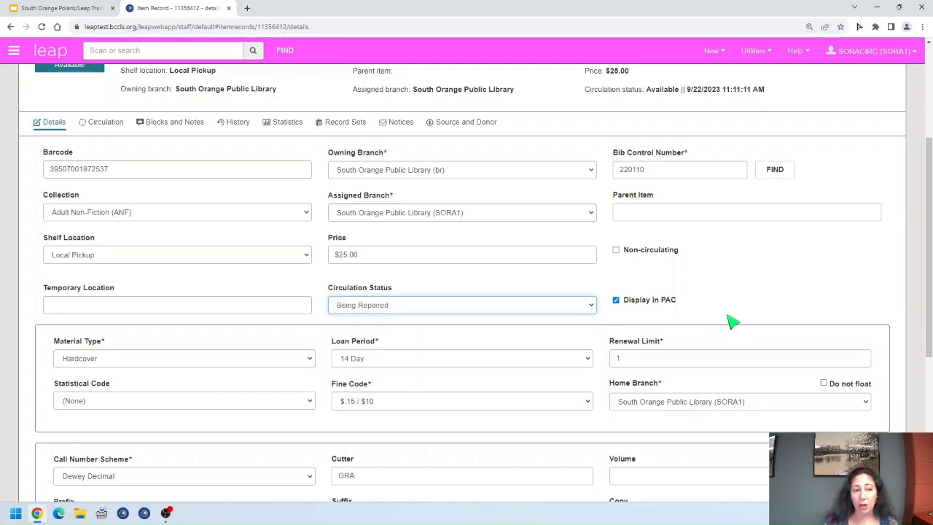
scroll(718, 306, up, 3)
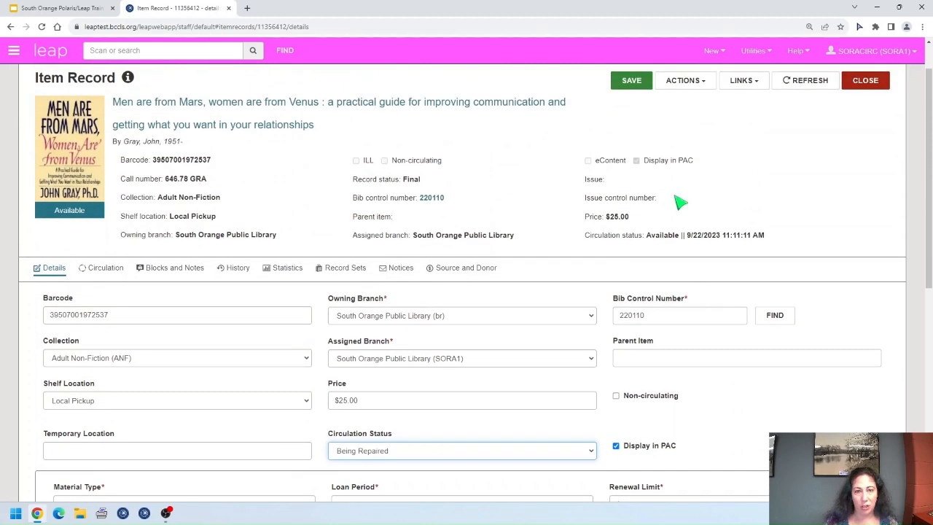
click(631, 81)
scroll(551, 374, down, 3)
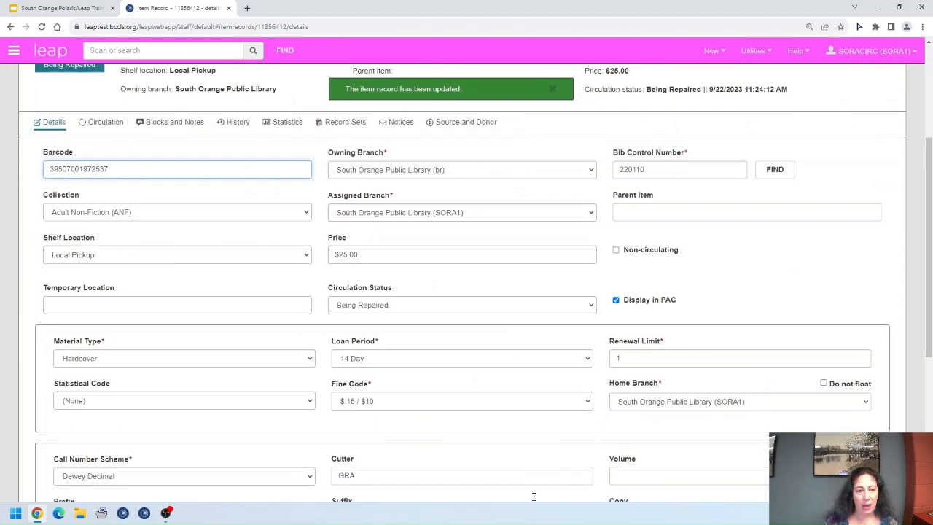
click(64, 10)
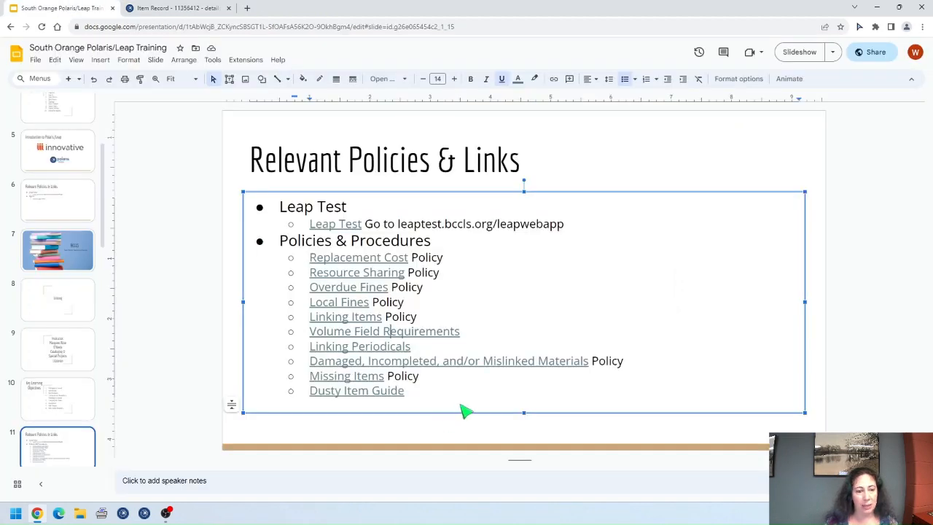
click(467, 364)
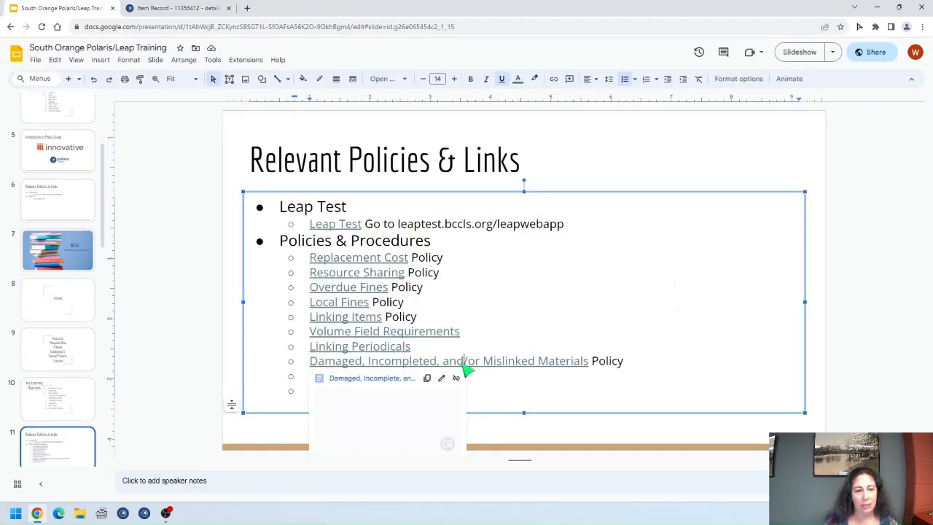
click(387, 378)
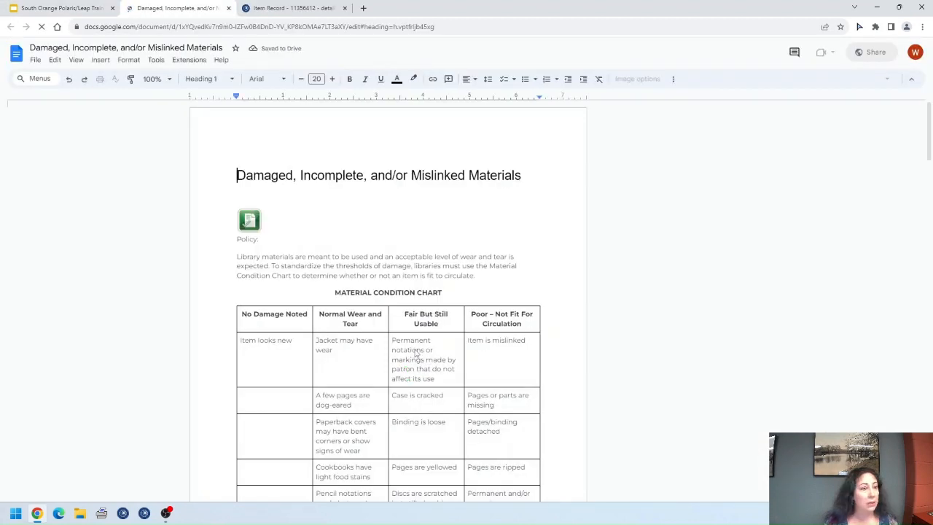
scroll(671, 389, down, 4)
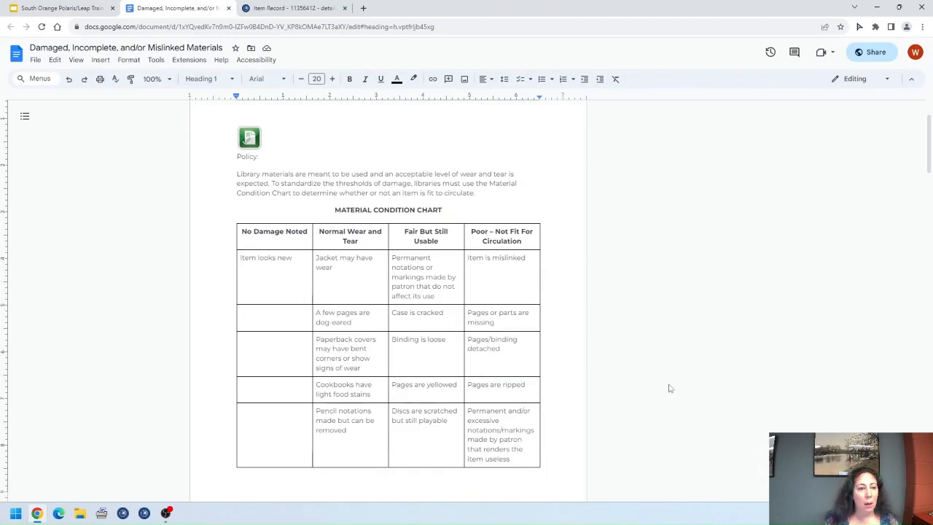
scroll(565, 343, down, 10)
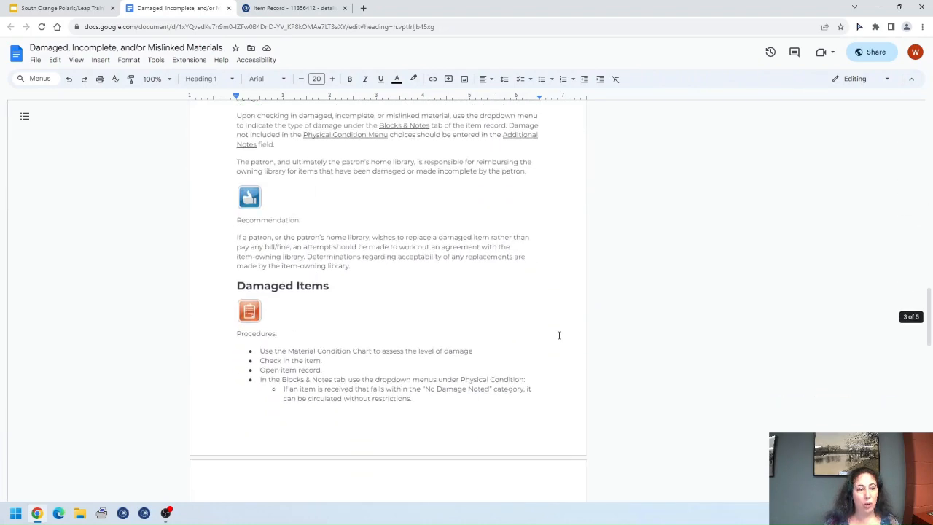
scroll(565, 342, down, 4)
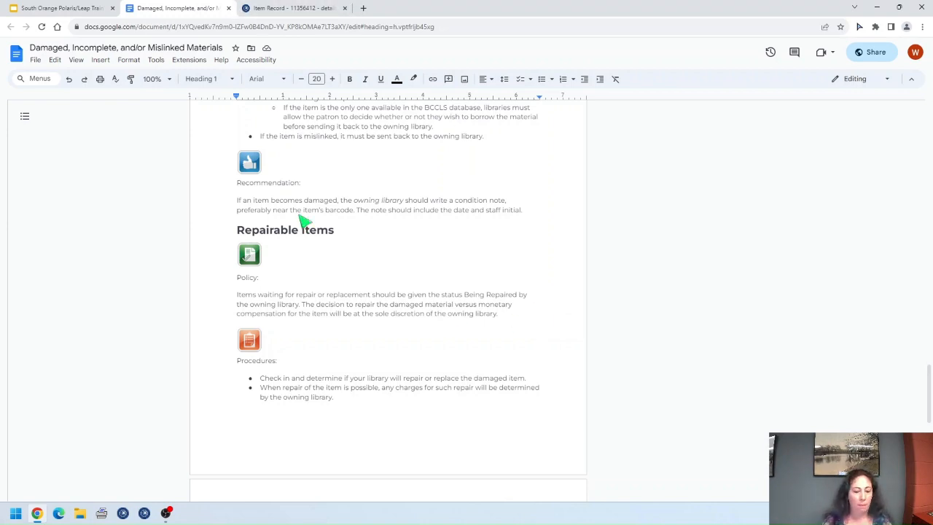
click(228, 8)
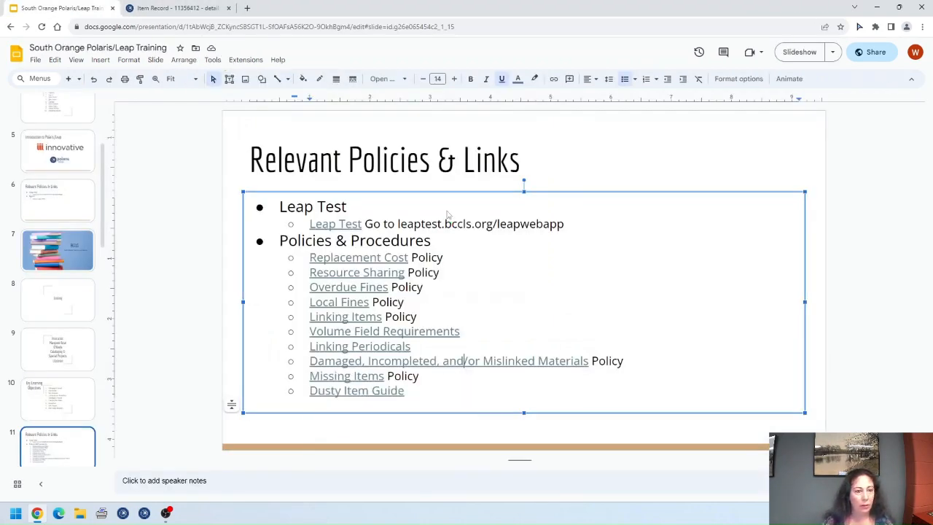
Step: Correct the slide link text from 'Incompleted' to 'Incomplete'
click(438, 360)
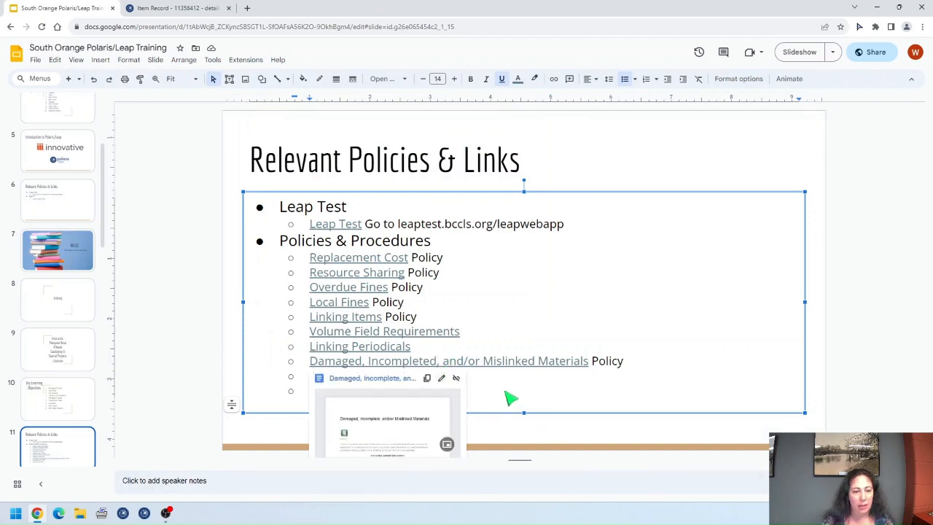
key(BackSpace)
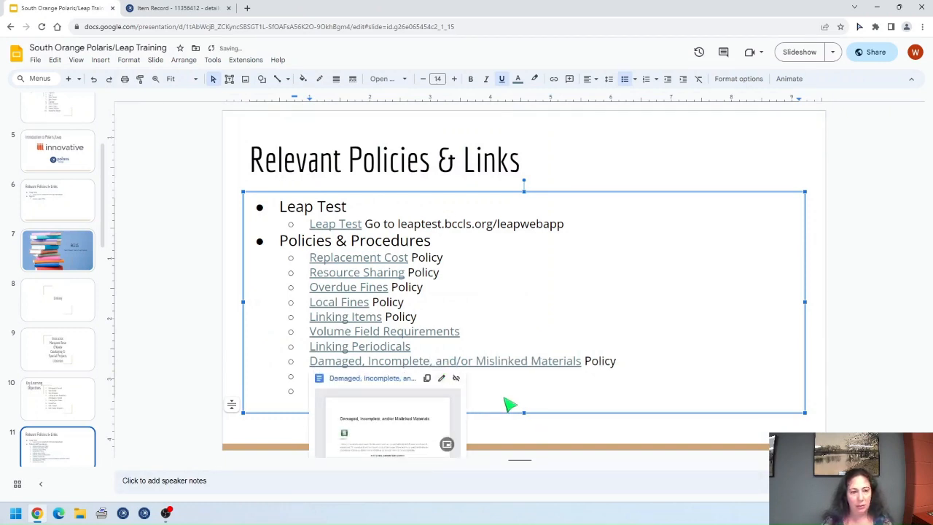
click(645, 368)
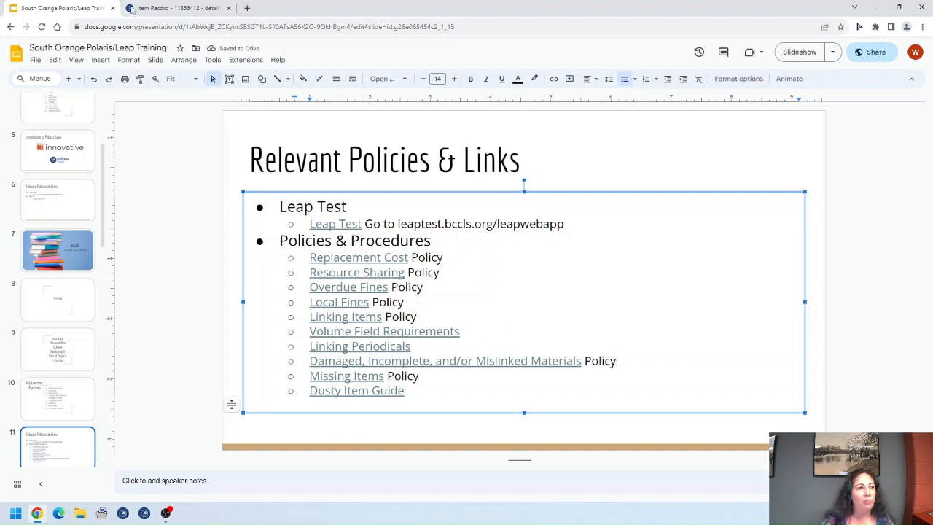
Step: Save the item with circulation status Missing and return to the slides
click(175, 8)
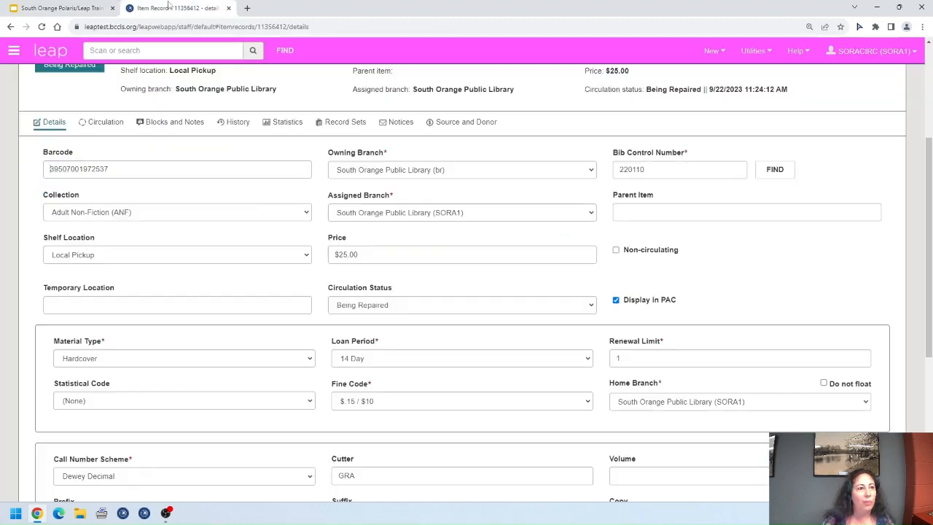
click(526, 306)
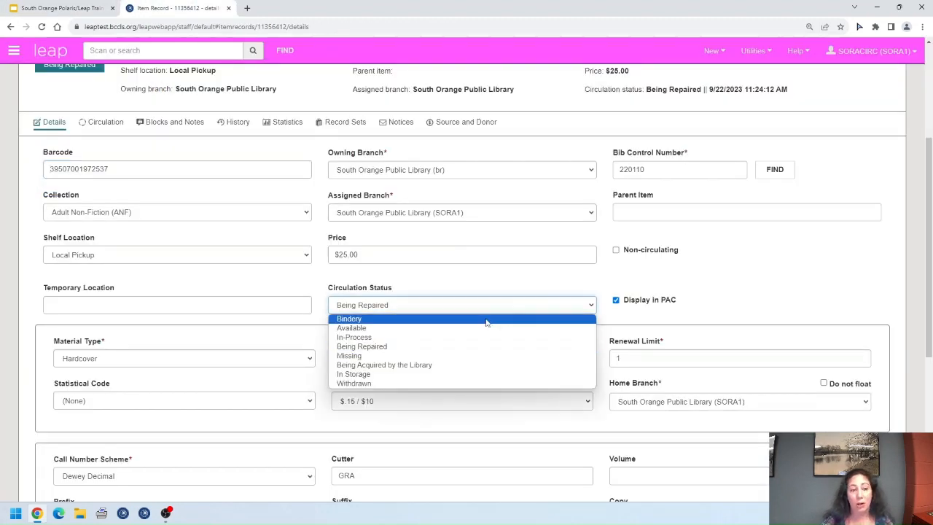
click(502, 354)
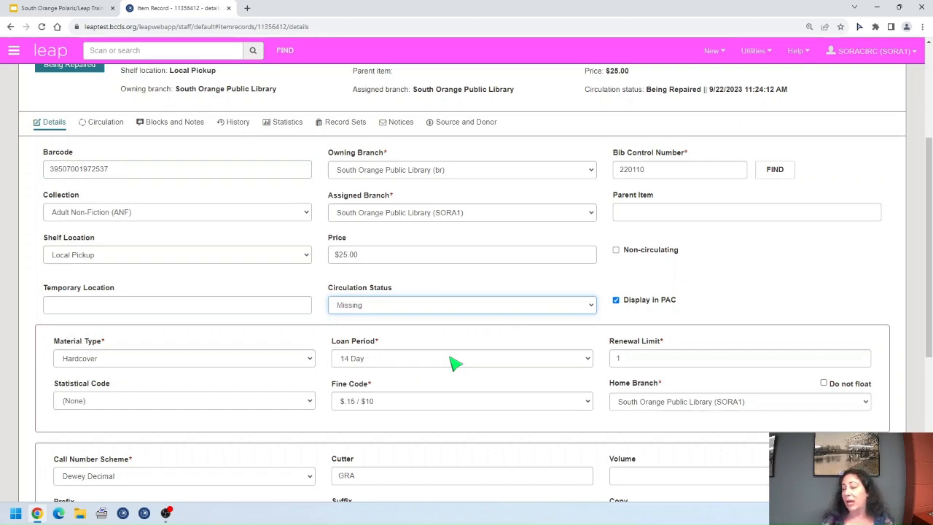
scroll(582, 343, up, 2)
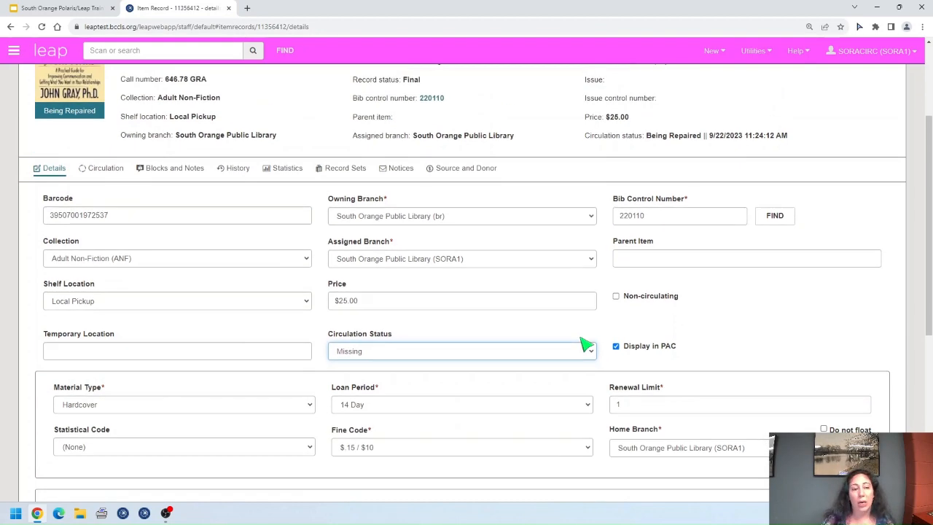
scroll(669, 179, up, 2)
click(631, 128)
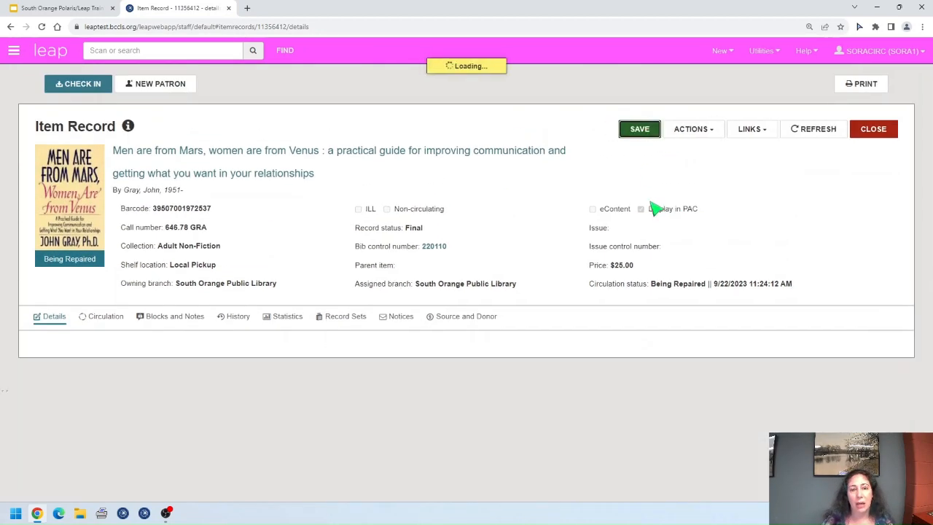
scroll(675, 253, down, 1)
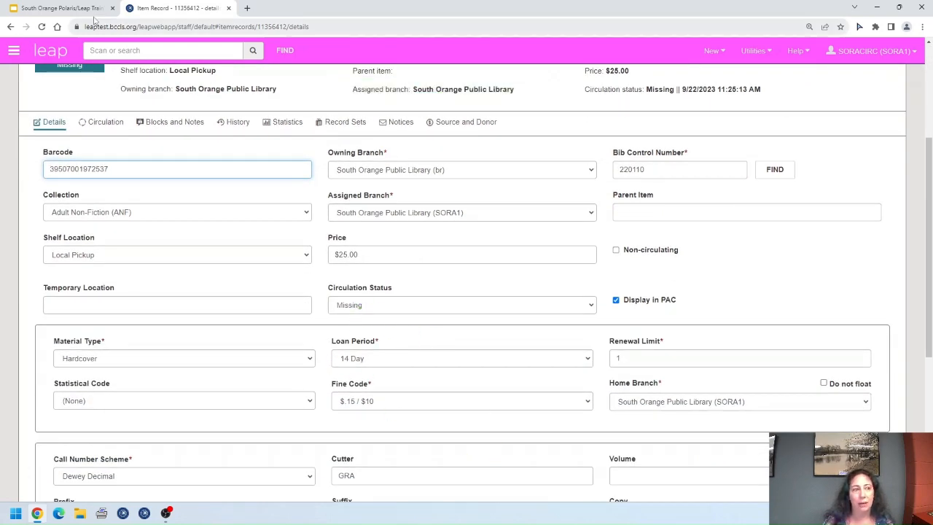
click(64, 9)
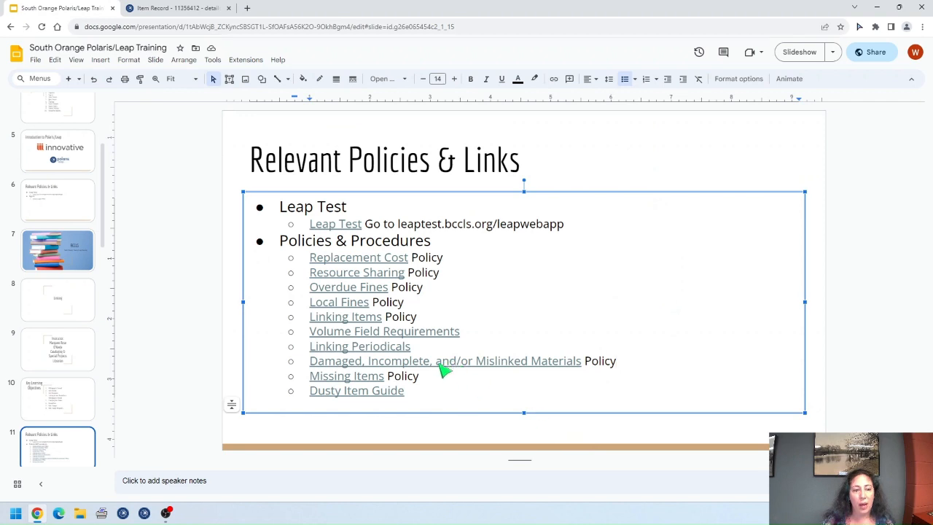
Step: Review the Missing Items policy document from the slide link, then return to the Leap item record
click(357, 378)
click(355, 394)
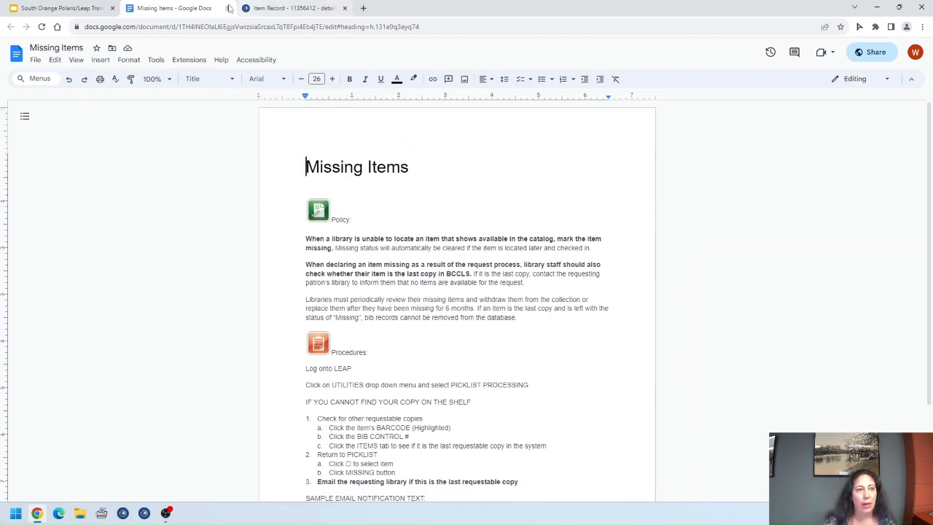
click(228, 8)
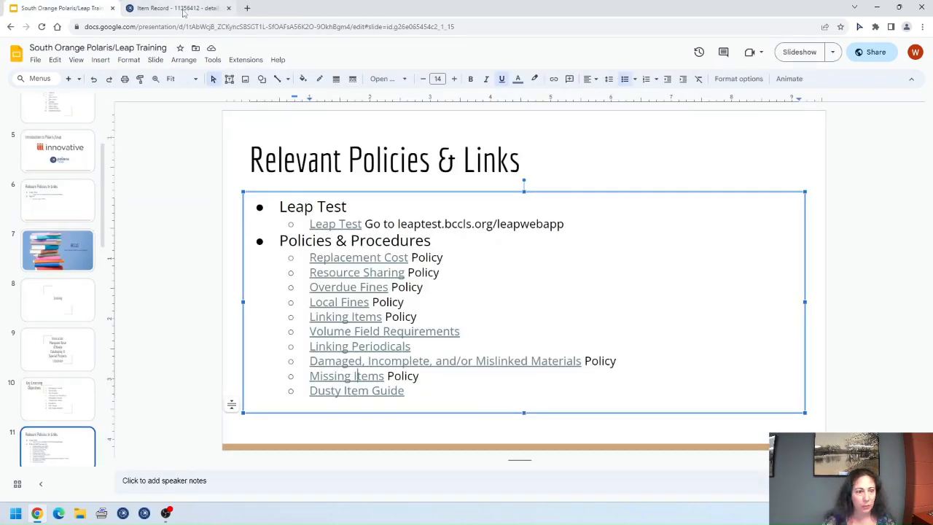
click(183, 8)
Step: Set the Men are from Mars item's circulation status to Withdrawn, save, and return to the slides
click(528, 309)
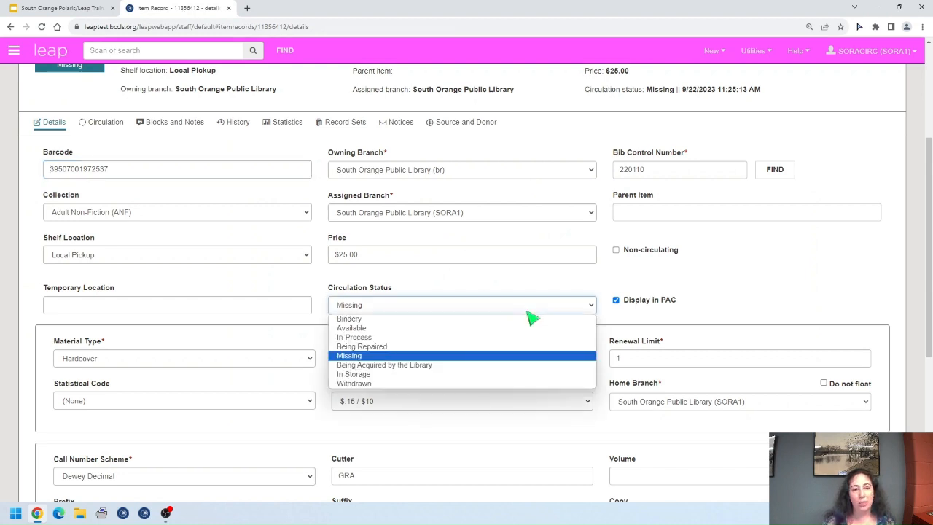
click(396, 383)
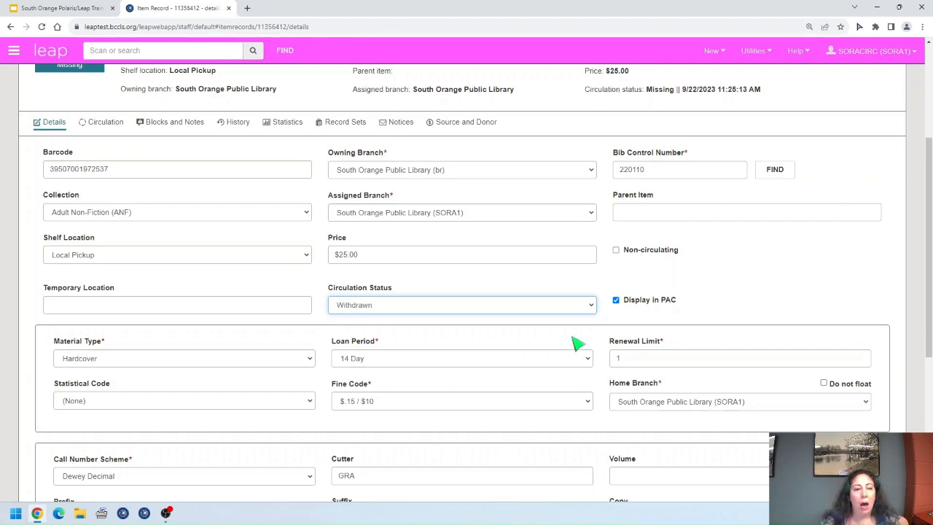
scroll(614, 337, up, 3)
click(638, 136)
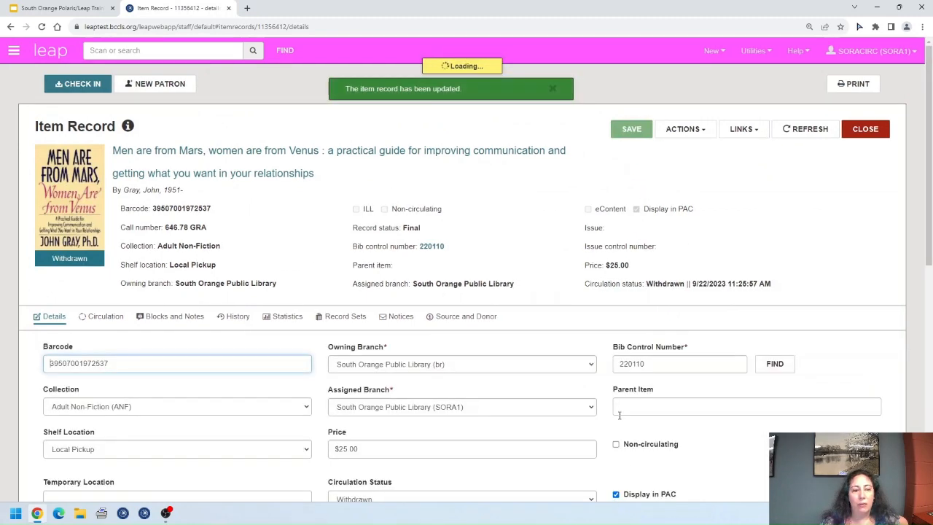
scroll(623, 416, down, 3)
scroll(620, 410, up, 1)
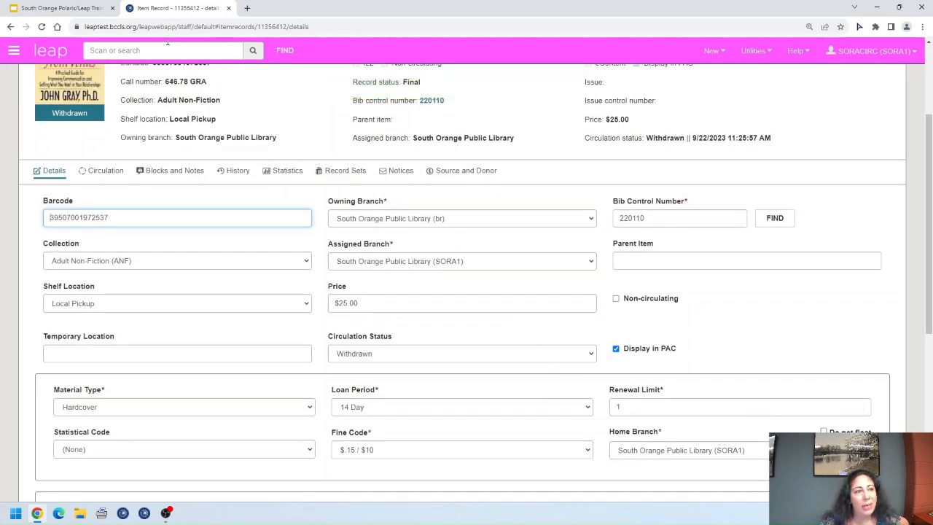
click(82, 11)
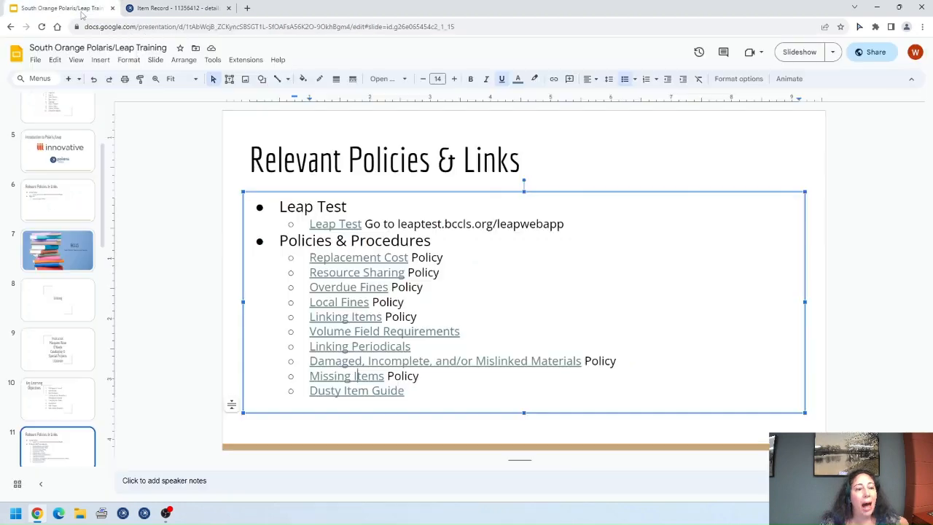
Step: Read through the SimplyReports Dusty Book Report Guide, then go back to the Withdrawn item record
click(373, 390)
click(371, 408)
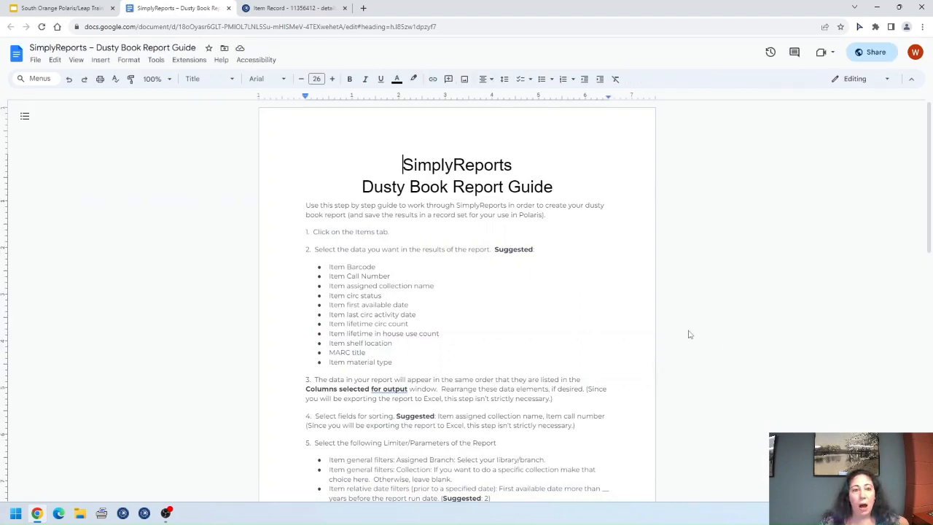
scroll(690, 334, down, 1)
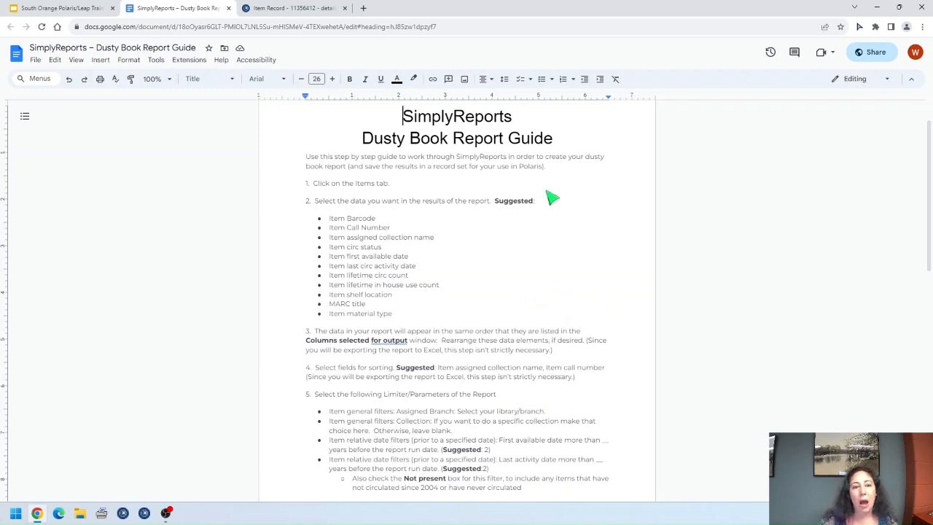
scroll(576, 259, down, 2)
scroll(575, 259, down, 4)
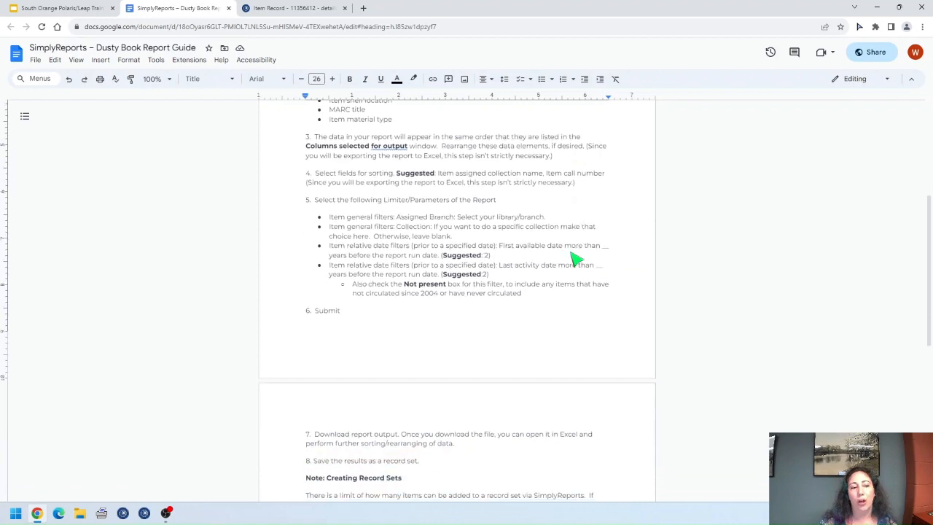
scroll(575, 258, up, 2)
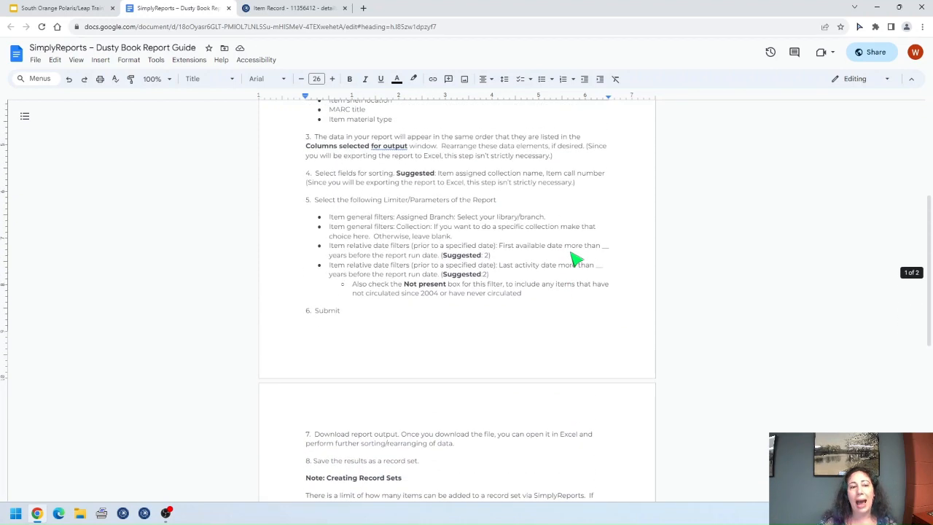
scroll(575, 259, down, 1)
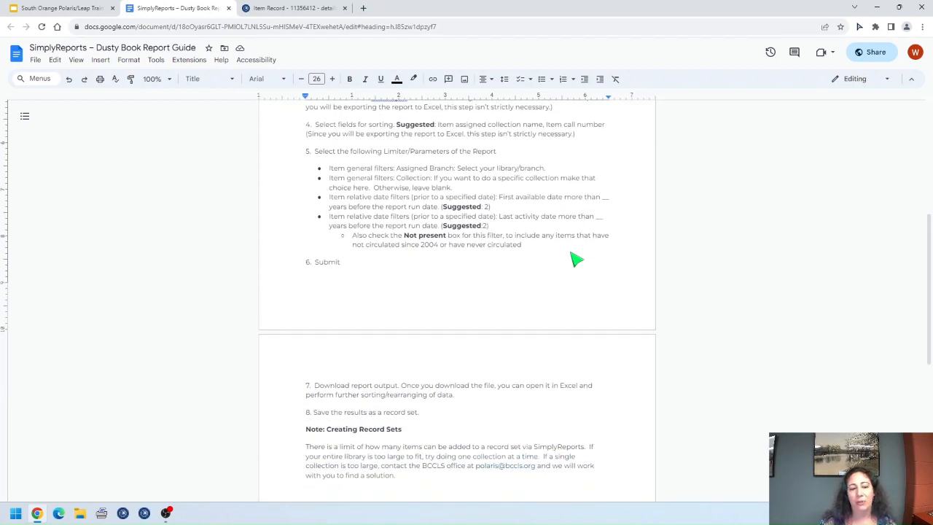
scroll(575, 259, up, 6)
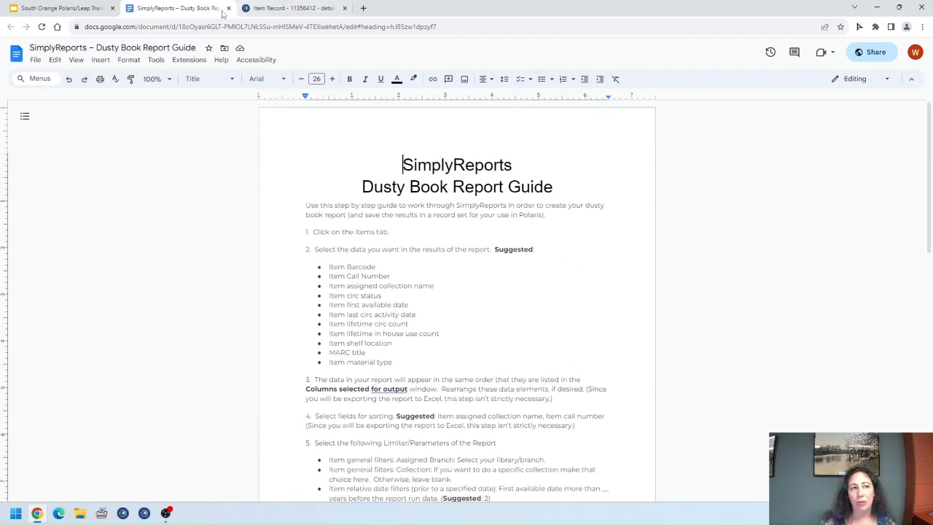
click(228, 8)
click(225, 8)
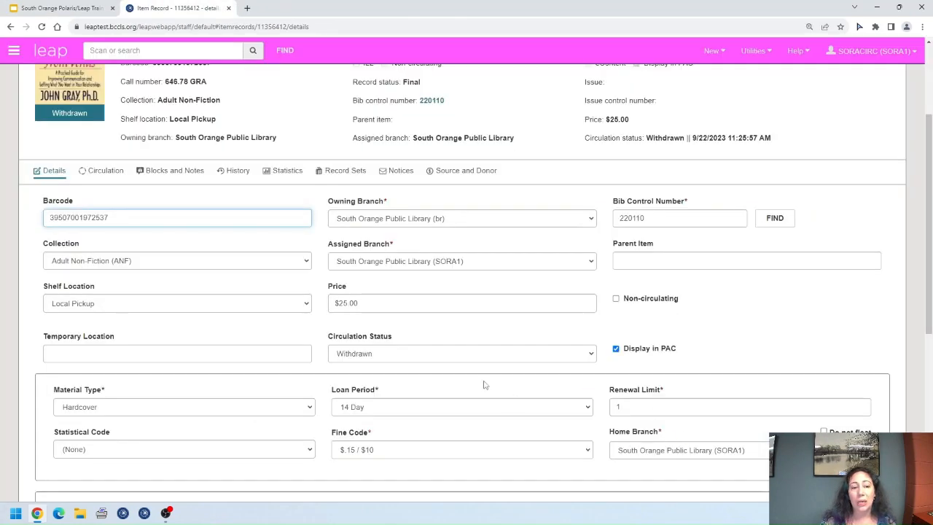
Step: Check the circulation status stays Withdrawn, then open linked bib record 220110
click(482, 357)
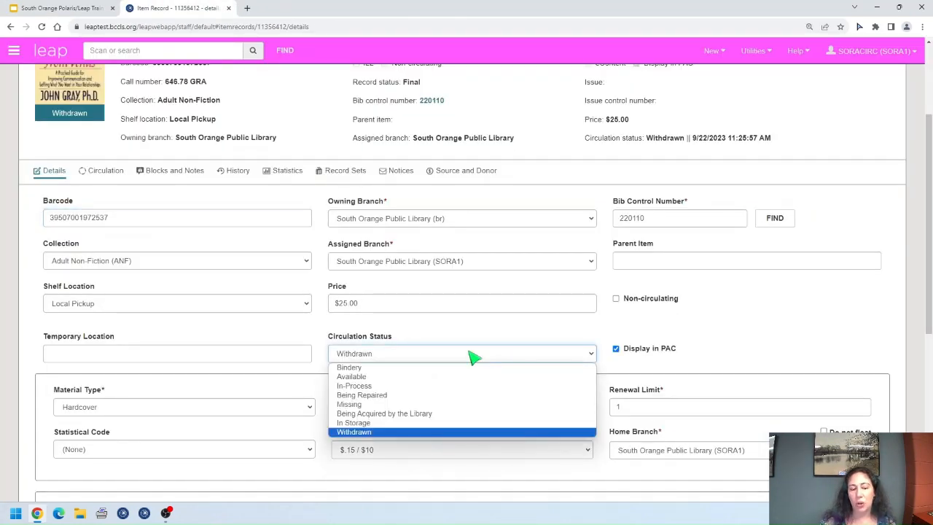
click(522, 355)
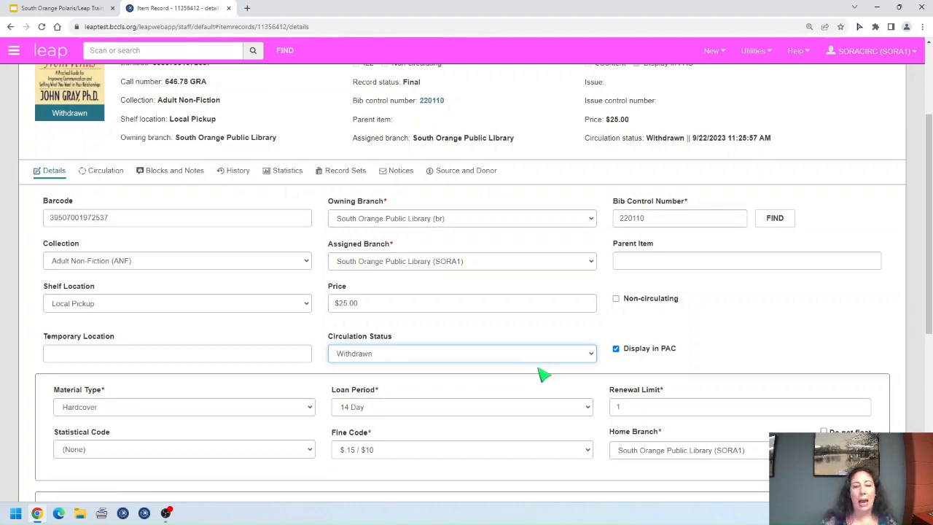
click(547, 358)
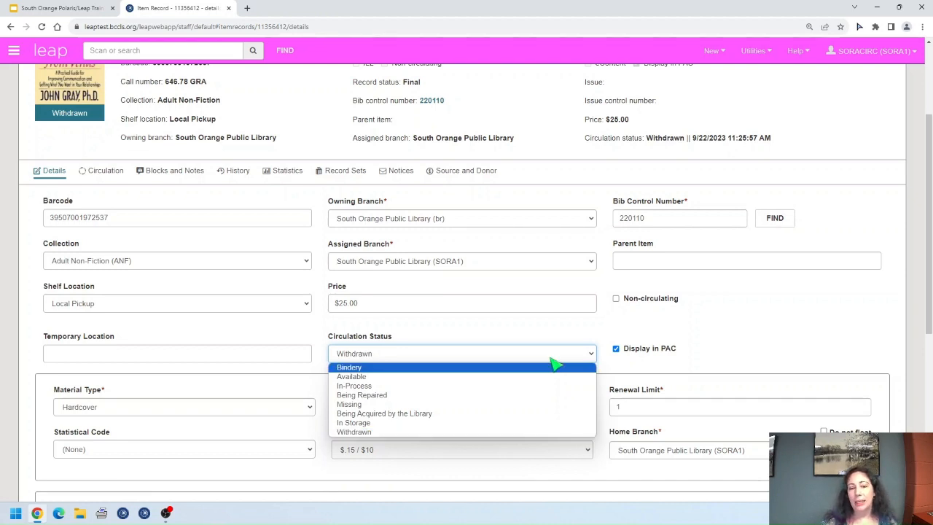
click(554, 357)
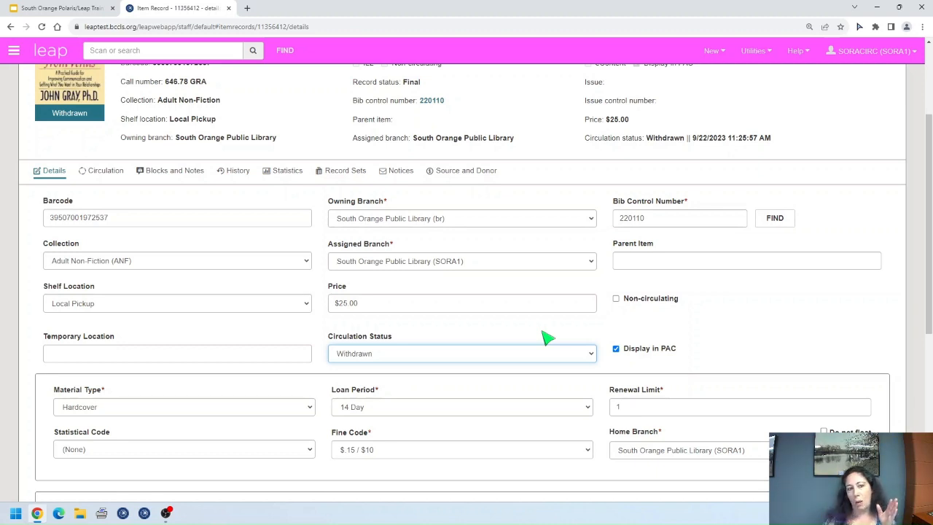
scroll(520, 160, up, 1)
click(438, 152)
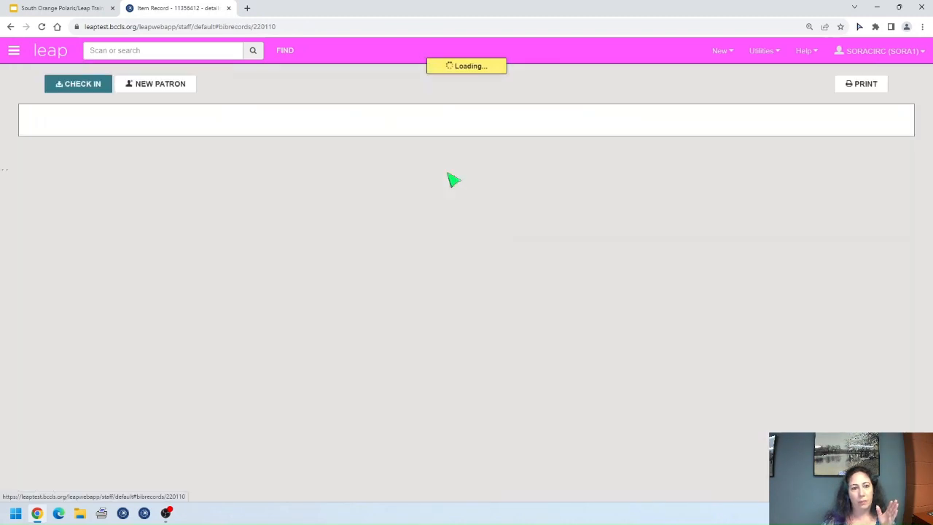
Step: Review the items attached to bib 220110, then close it to return to the Withdrawn item
click(102, 318)
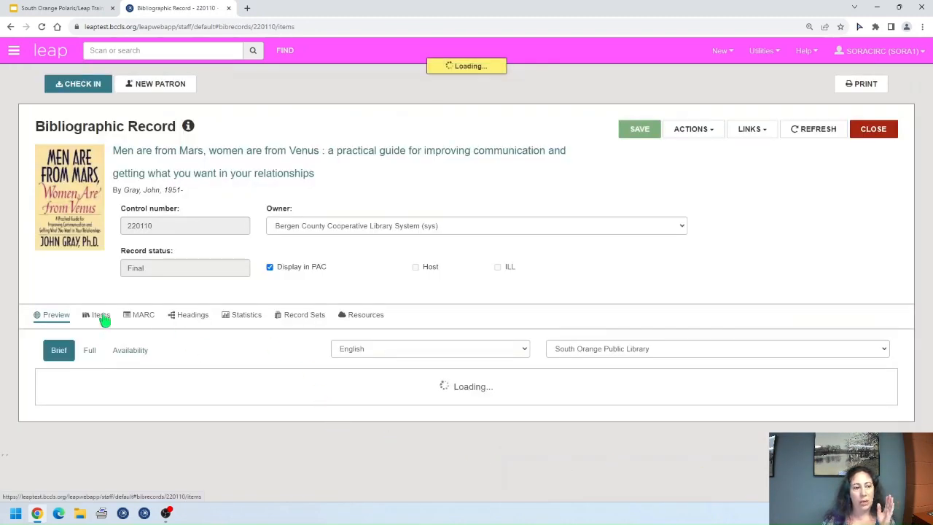
scroll(537, 358, down, 1)
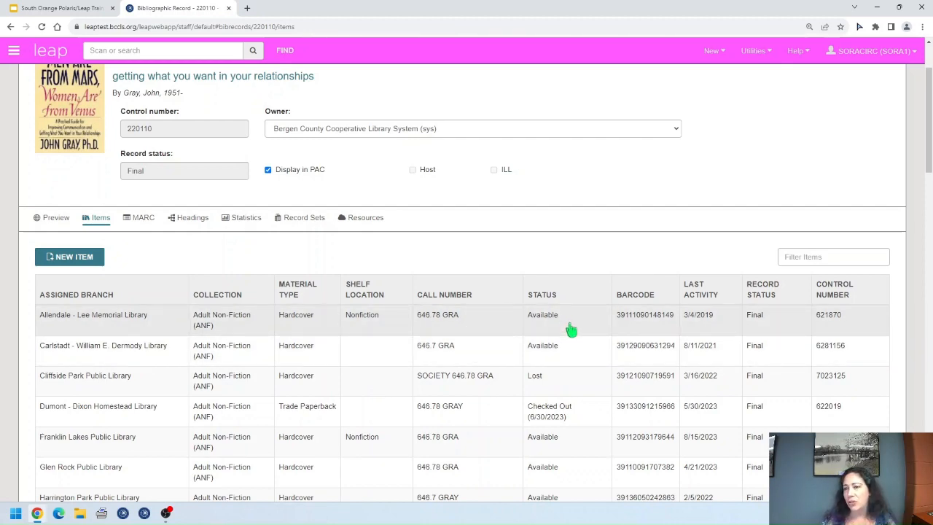
scroll(571, 330, up, 2)
click(890, 130)
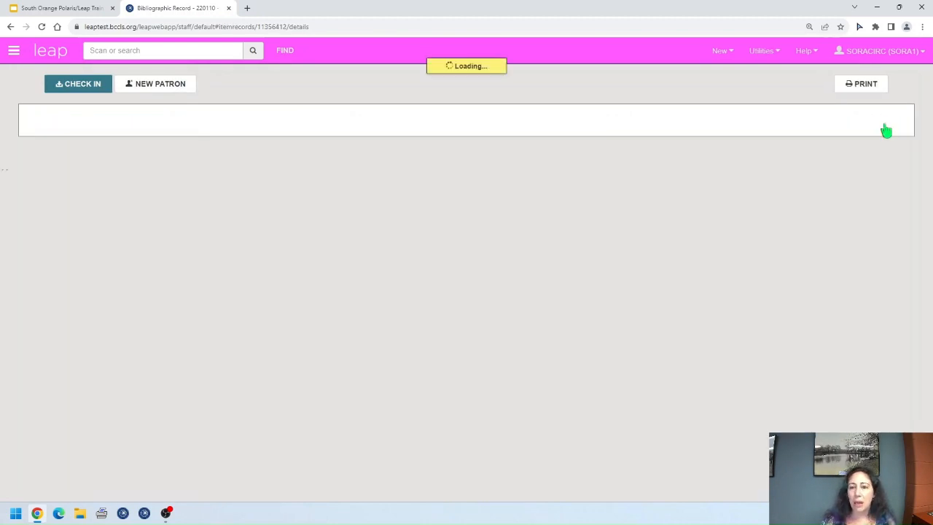
scroll(770, 229, down, 3)
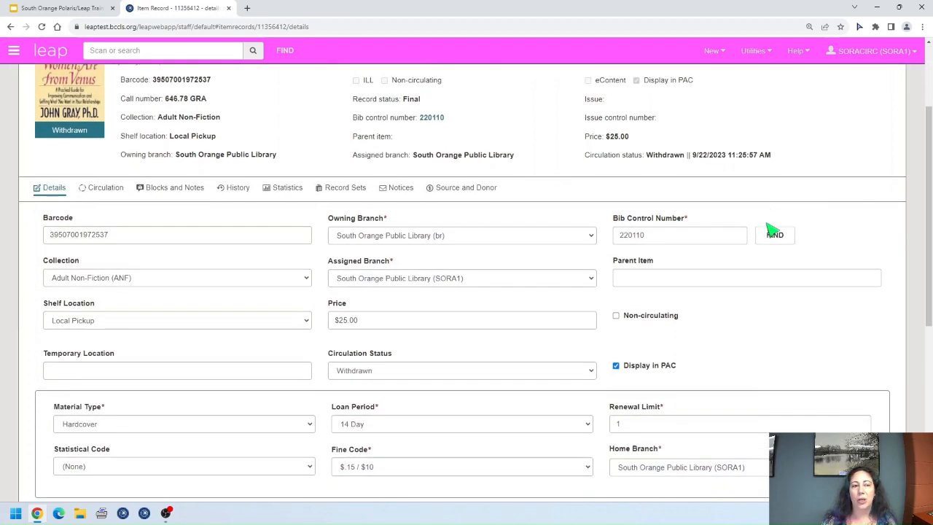
scroll(772, 231, up, 2)
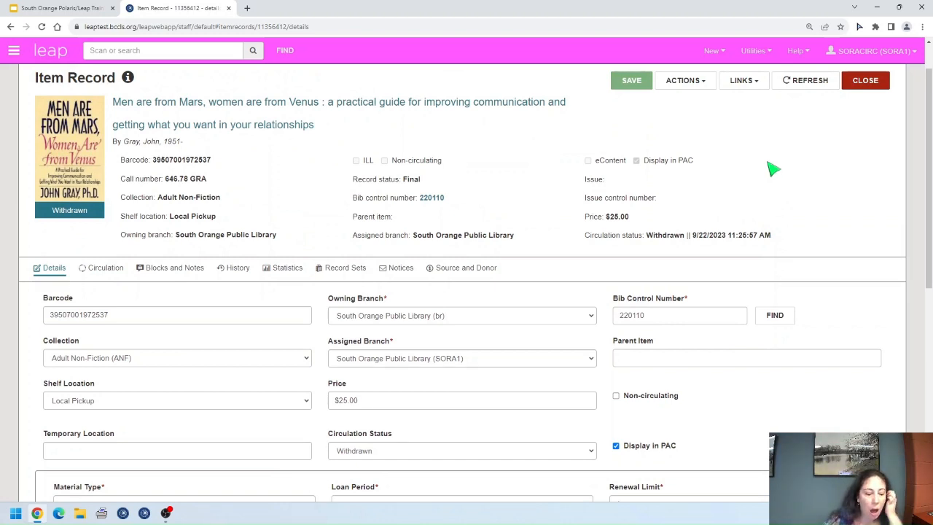
scroll(732, 193, down, 1)
scroll(733, 196, up, 1)
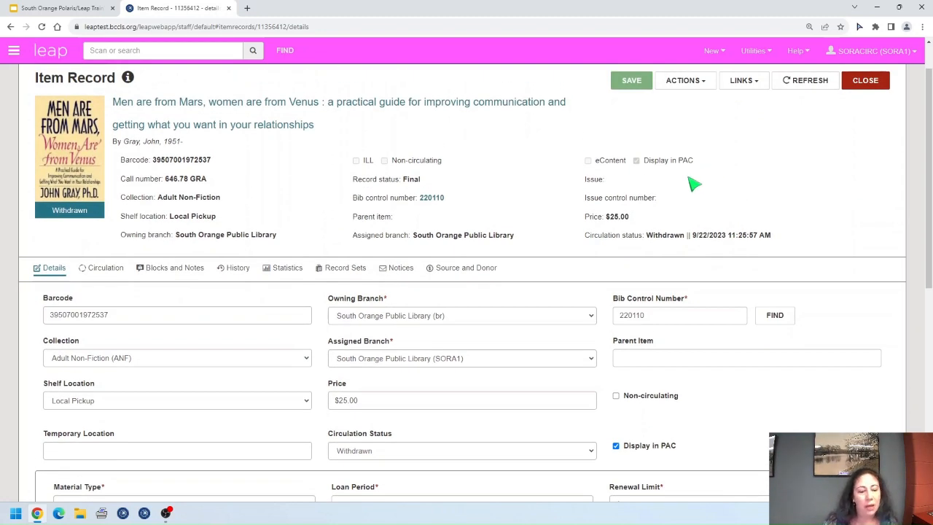
Step: Return to the Relevant Policies & Links slide and preview its Missing Items link
click(44, 9)
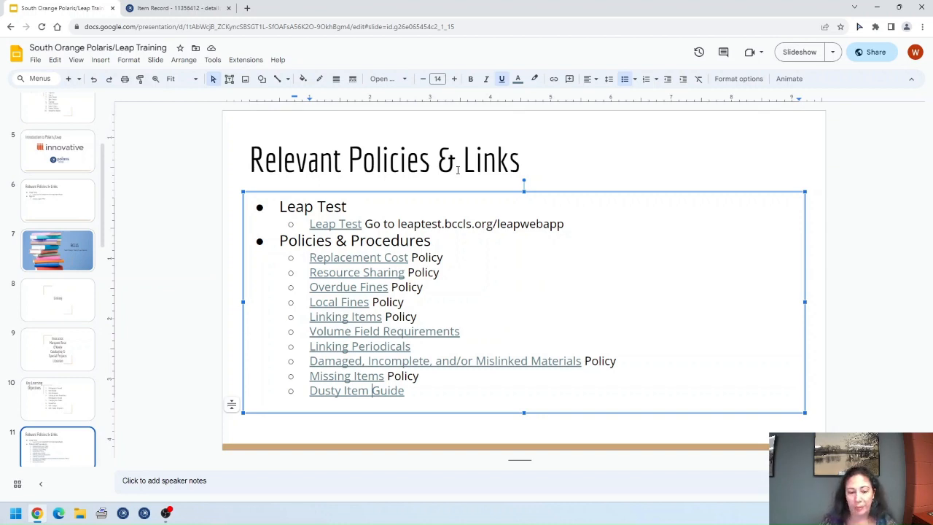
click(204, 8)
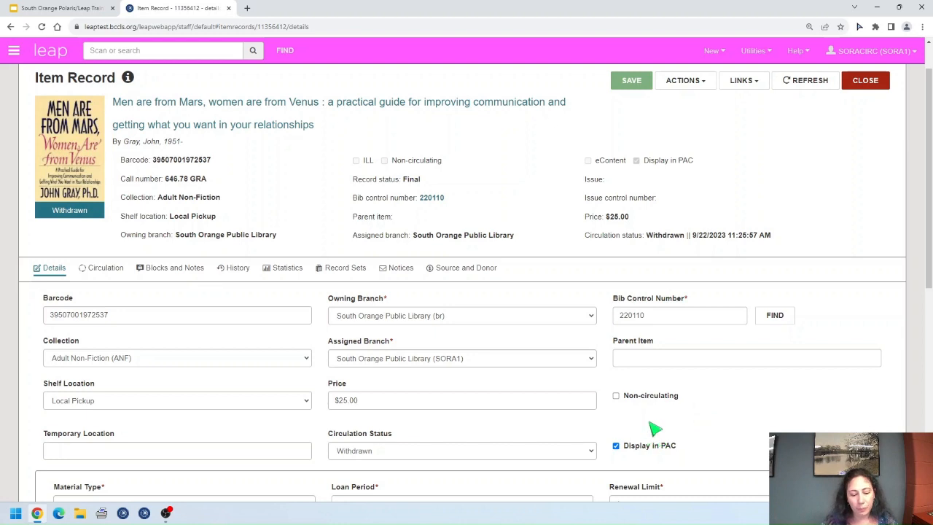
click(62, 8)
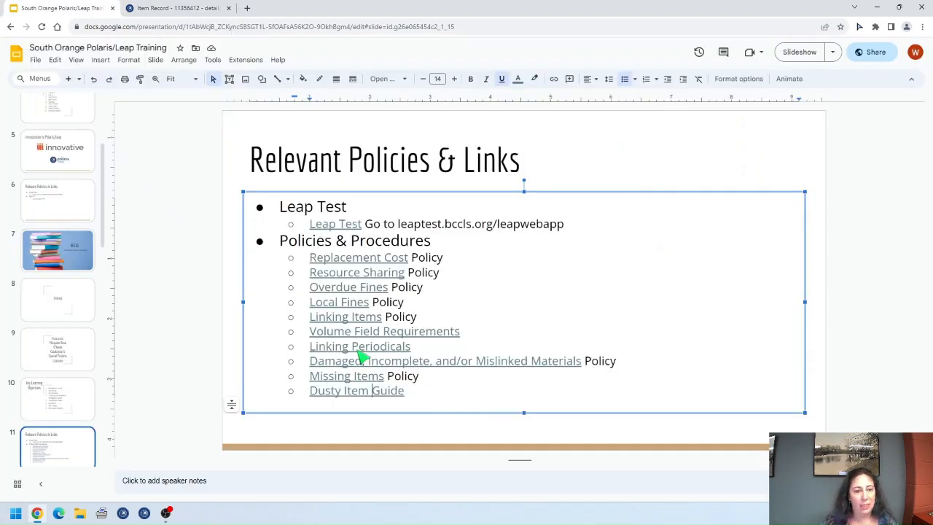
click(353, 375)
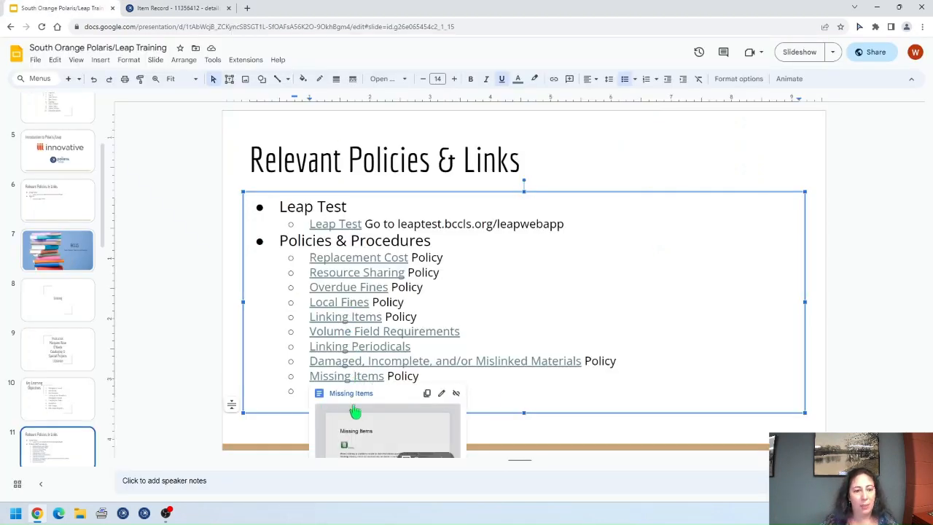
Step: Reread the Missing Items policy, highlighting the sentence on withdrawing missing items, then return to Leap
click(348, 392)
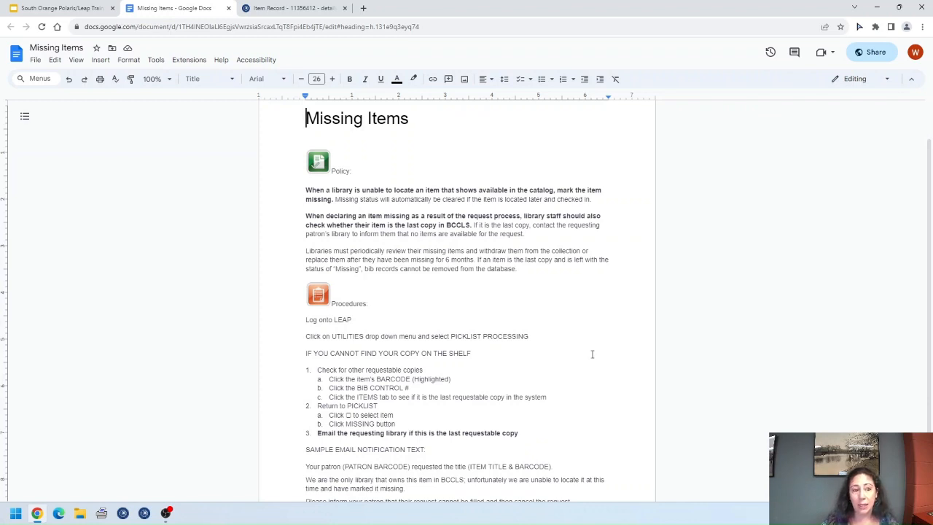
drag(478, 253, 345, 260)
click(556, 272)
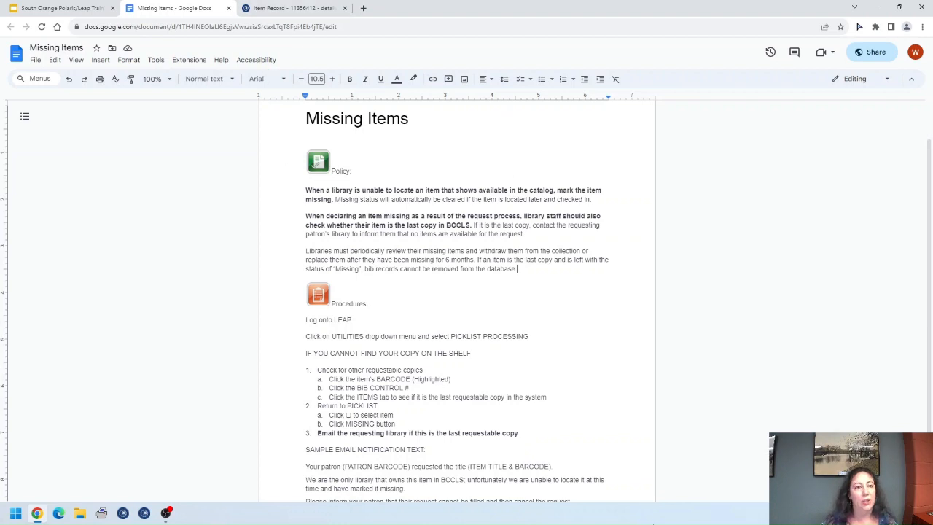
click(228, 8)
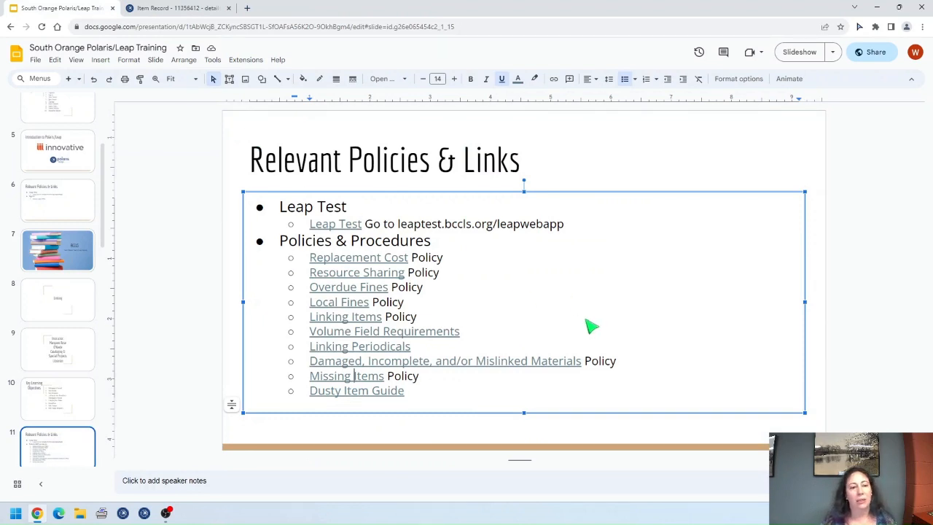
click(179, 8)
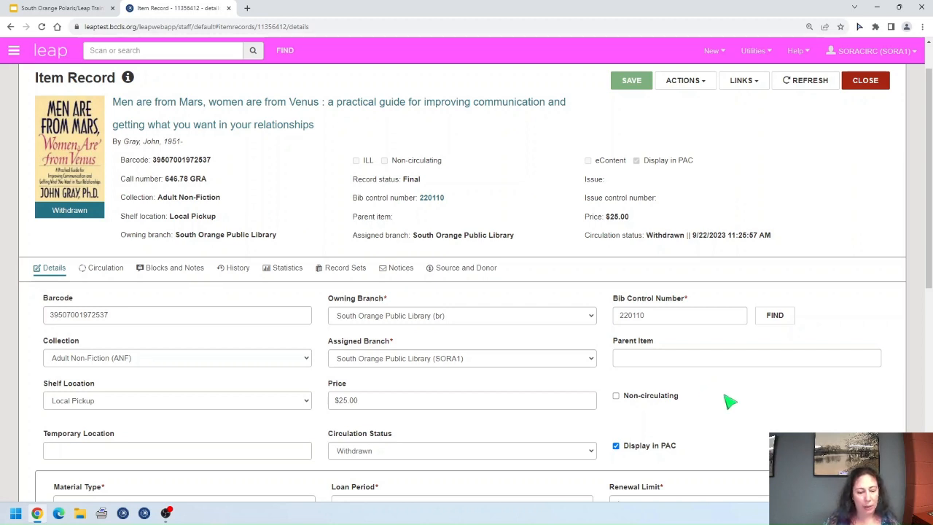
Step: Change the item's circulation status from Withdrawn to Available and save the record
click(494, 450)
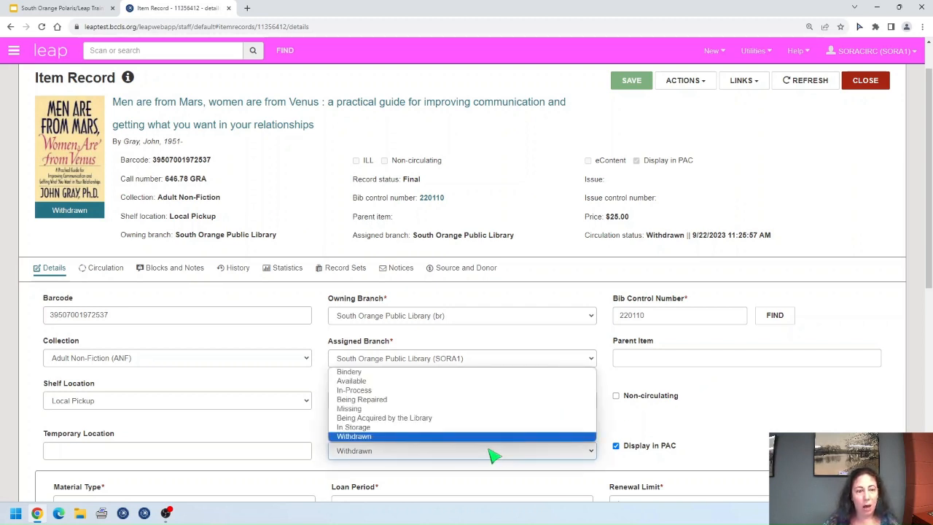
click(387, 380)
click(628, 83)
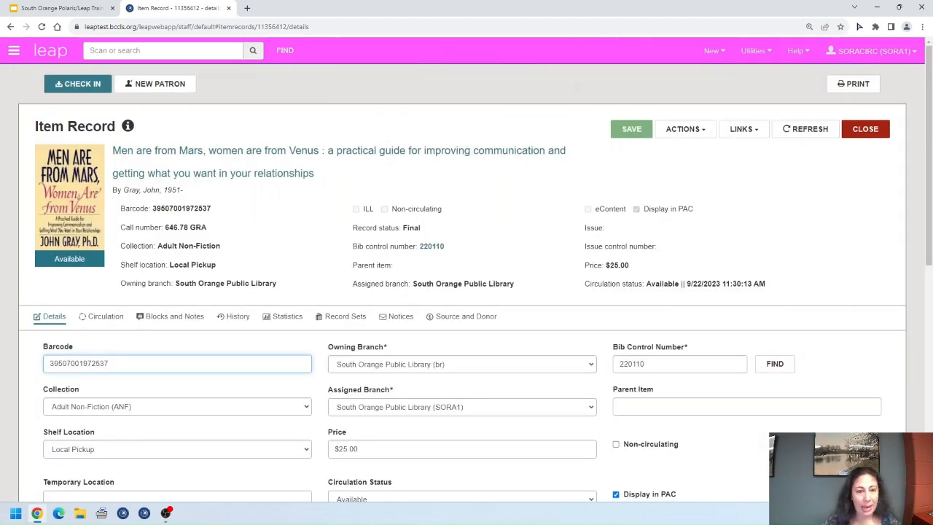
scroll(475, 273, down, 1)
scroll(475, 273, up, 1)
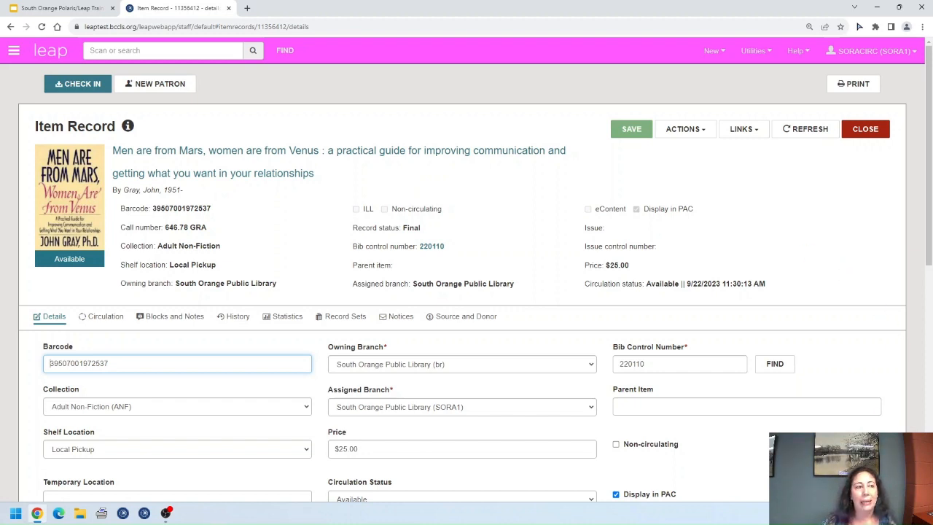
scroll(475, 273, down, 1)
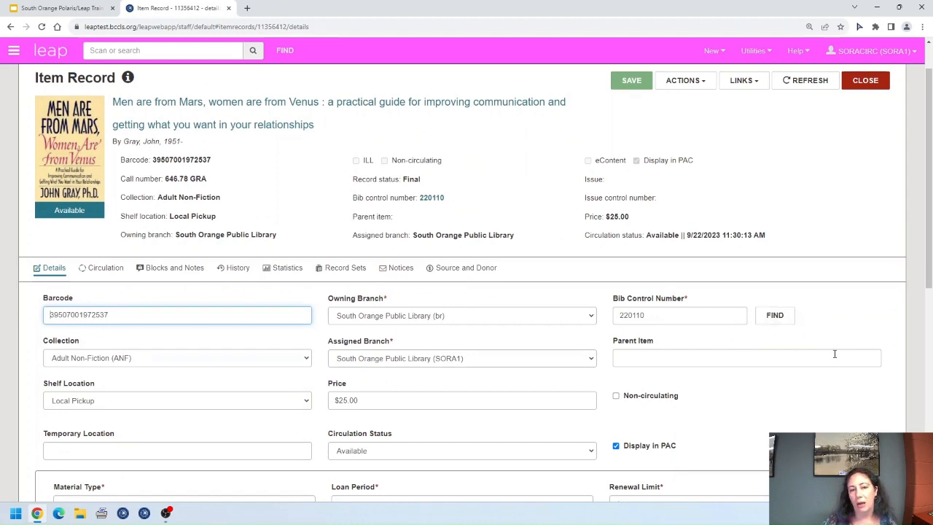
click(784, 320)
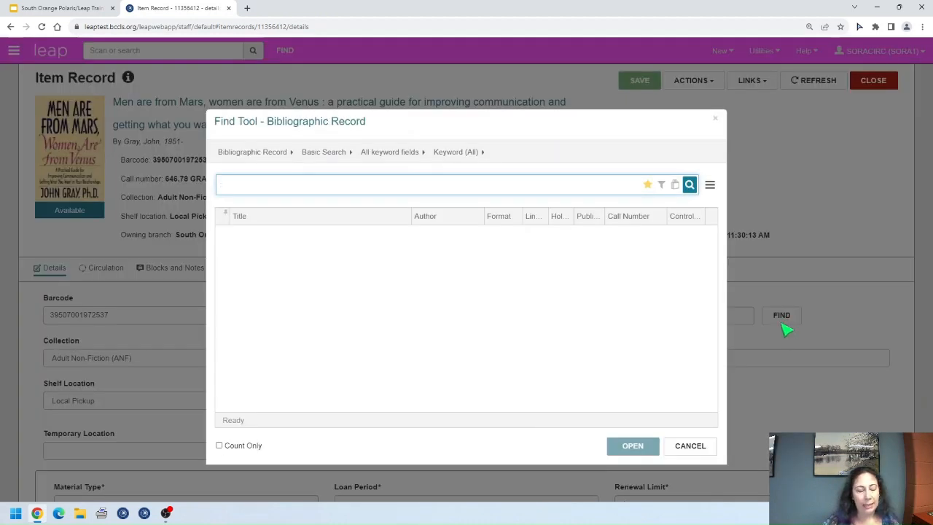
click(405, 153)
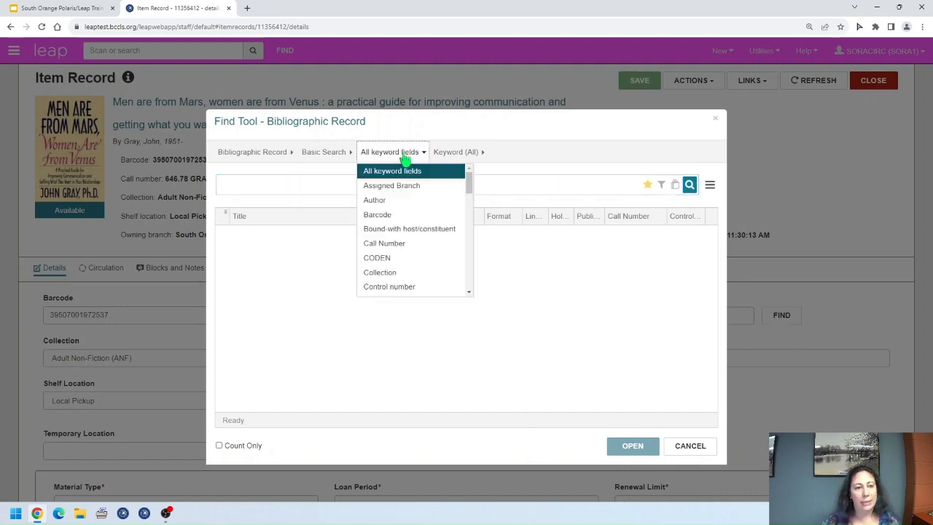
scroll(406, 233, down, 5)
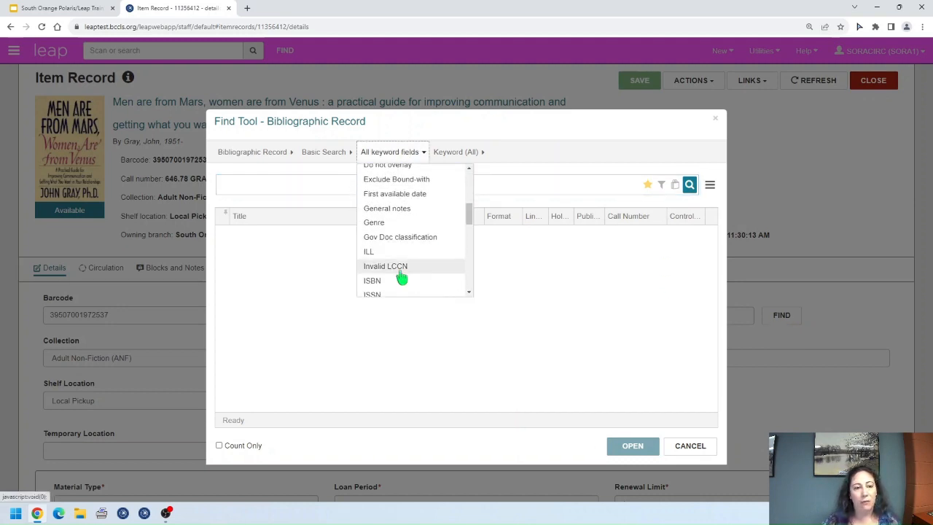
click(397, 283)
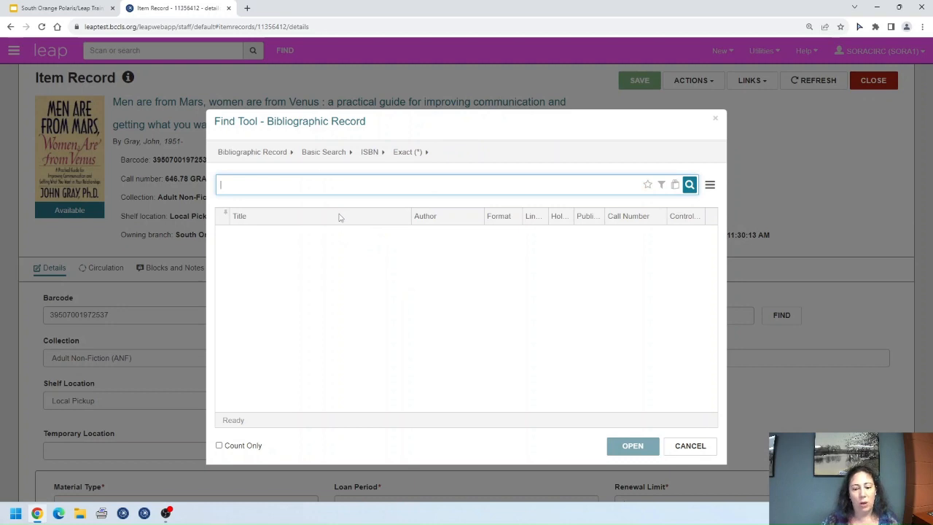
text(9780060192778)
key(Return)
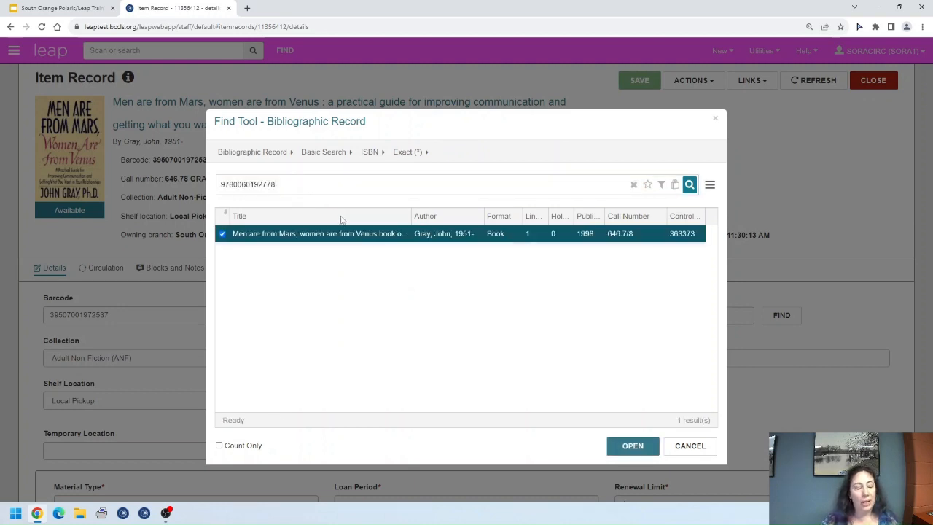
drag(412, 216, 480, 213)
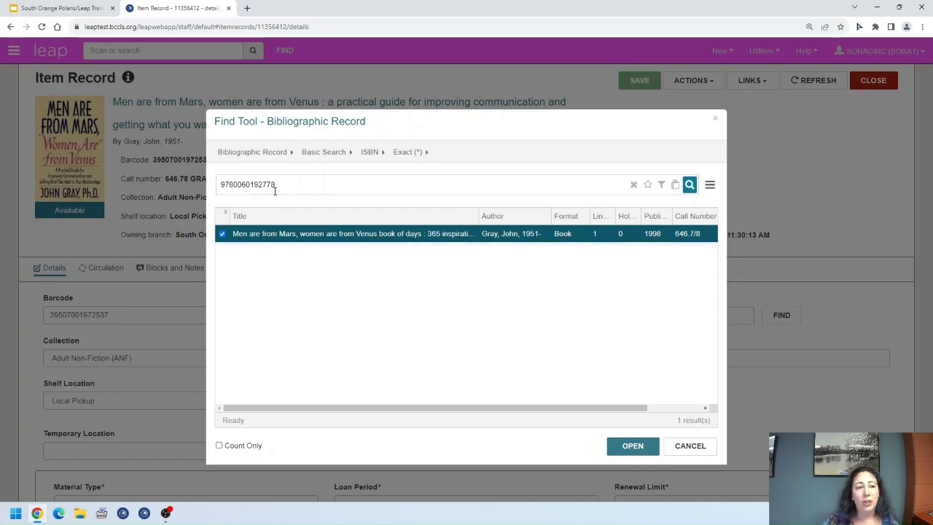
Step: Link the item to bib record 363373 and save the item record
double_click(425, 235)
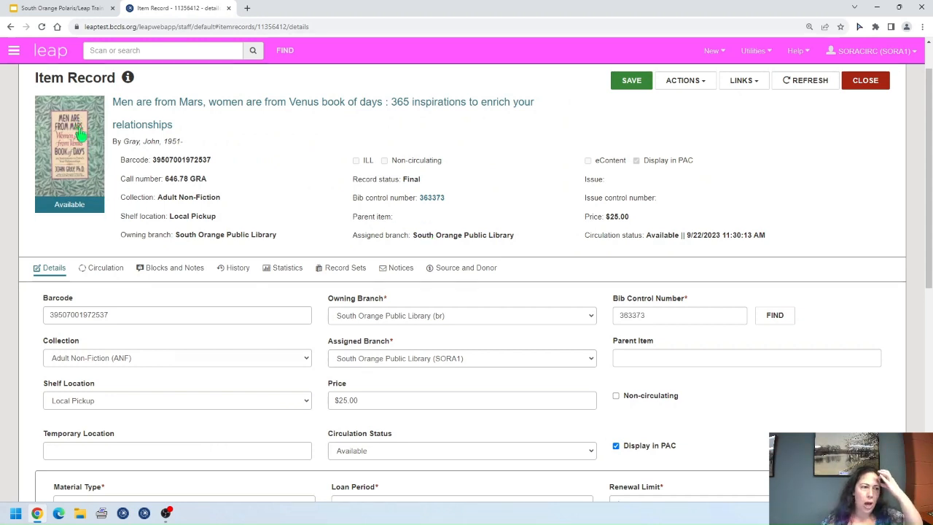
drag(648, 319, 620, 319)
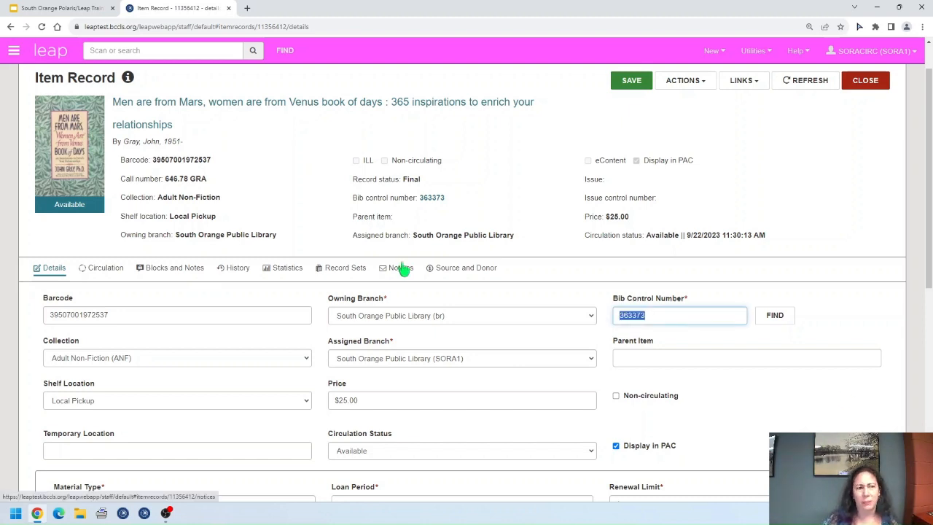
click(729, 357)
click(616, 84)
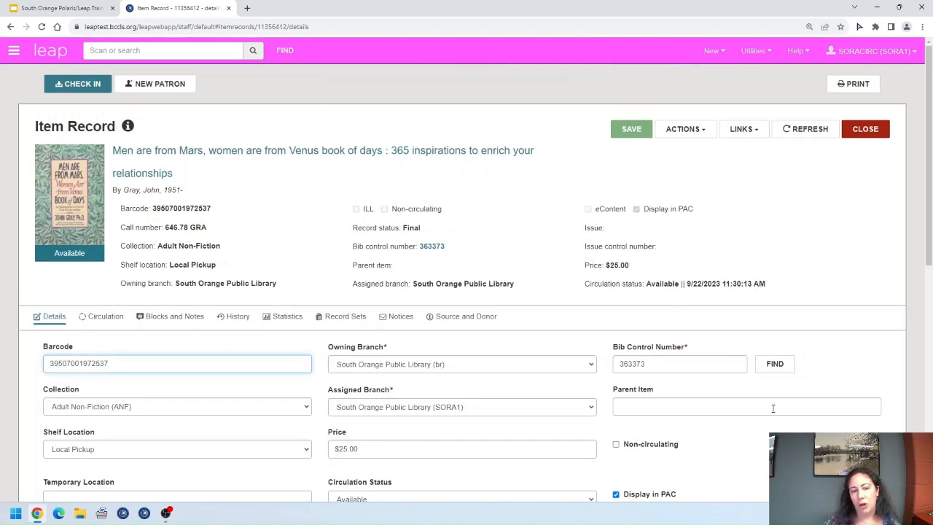
Step: Open bib 363373's item list and the South Orange Public Library item record
click(430, 247)
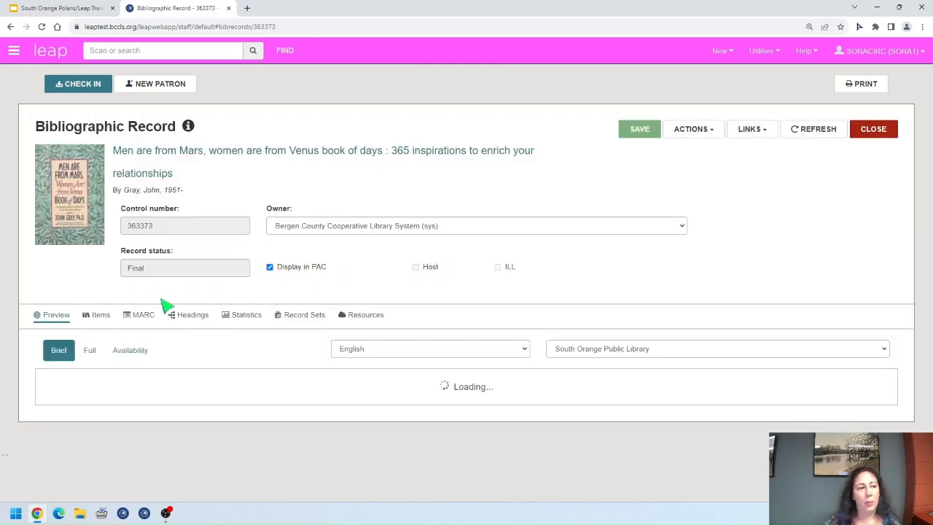
click(96, 314)
scroll(580, 345, down, 1)
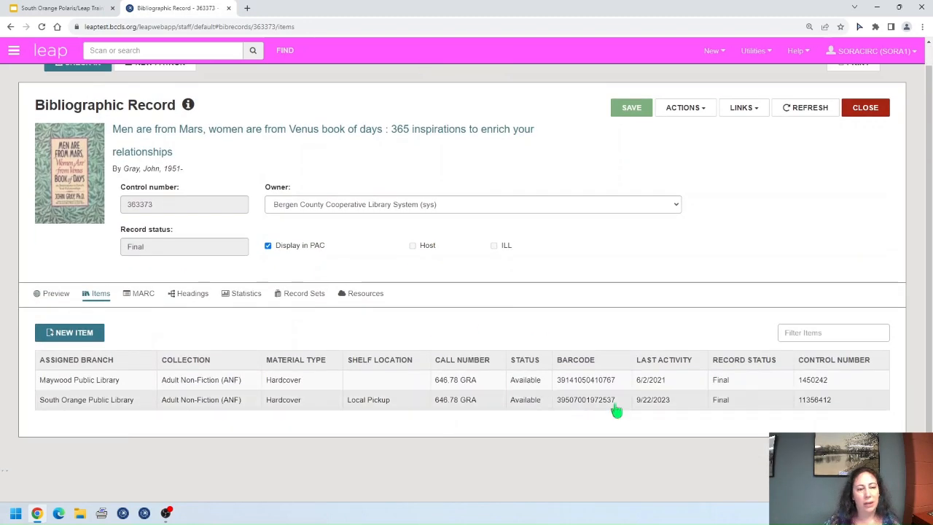
click(486, 410)
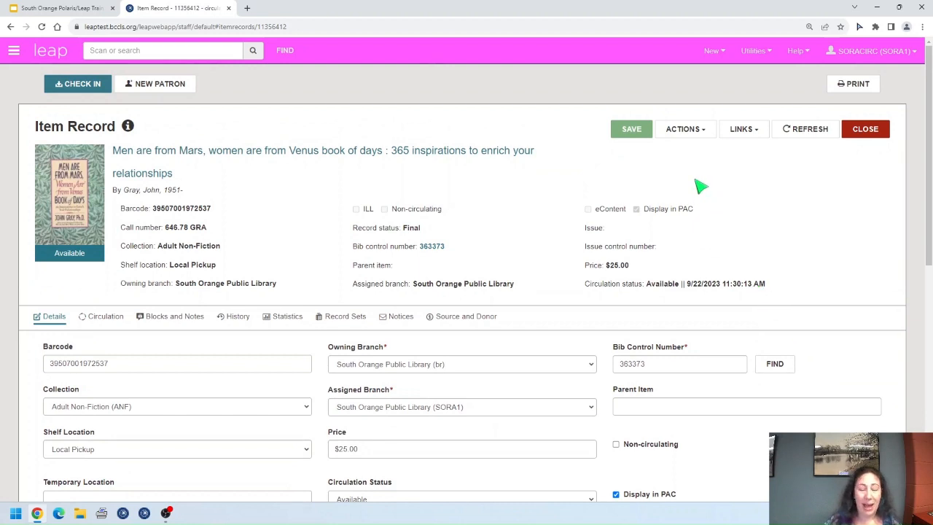
Step: Delete the South Orange item record and refresh the bib's item list
click(700, 135)
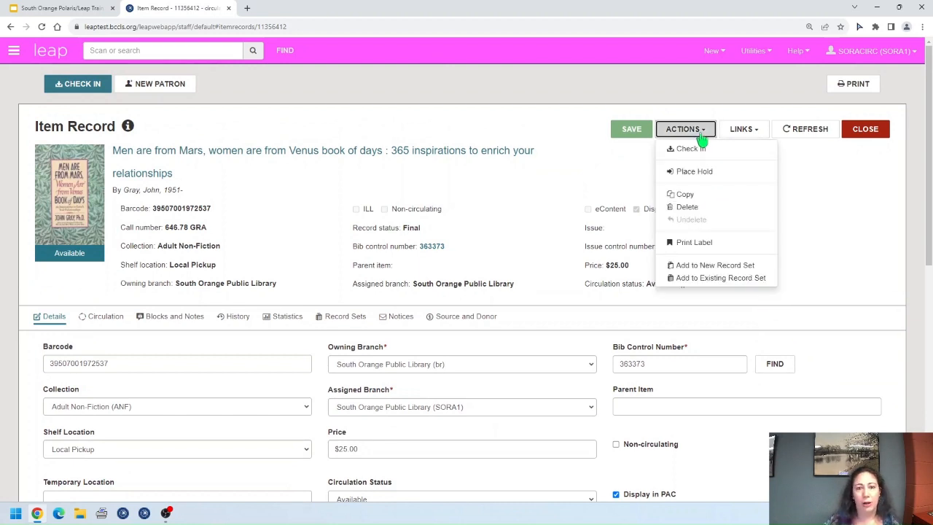
click(716, 211)
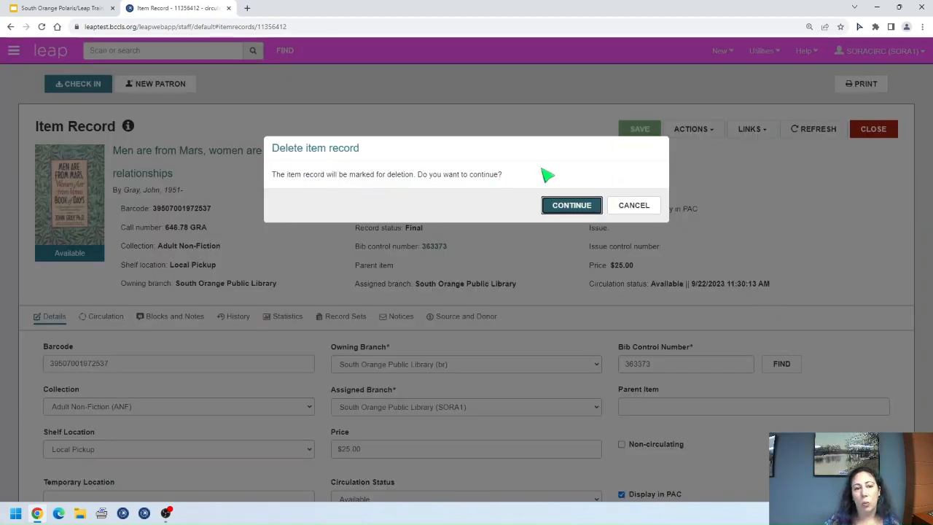
click(569, 207)
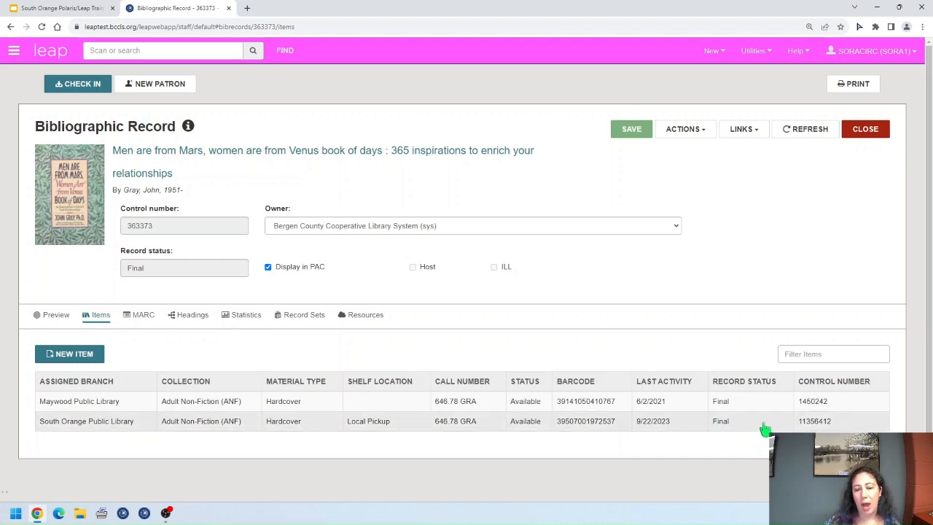
click(812, 131)
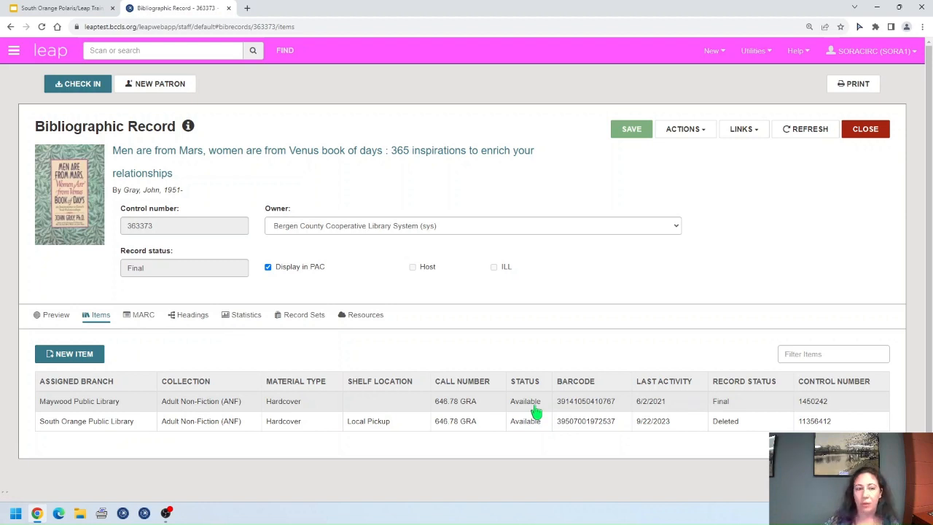
Step: Permanently delete the South Orange item from bib 363373, refresh the item list, and close the bib record
click(534, 425)
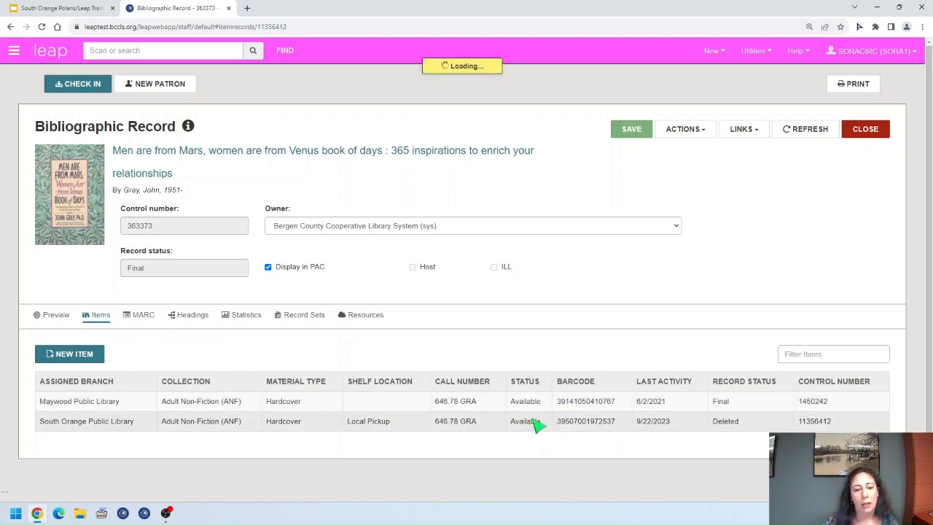
click(701, 132)
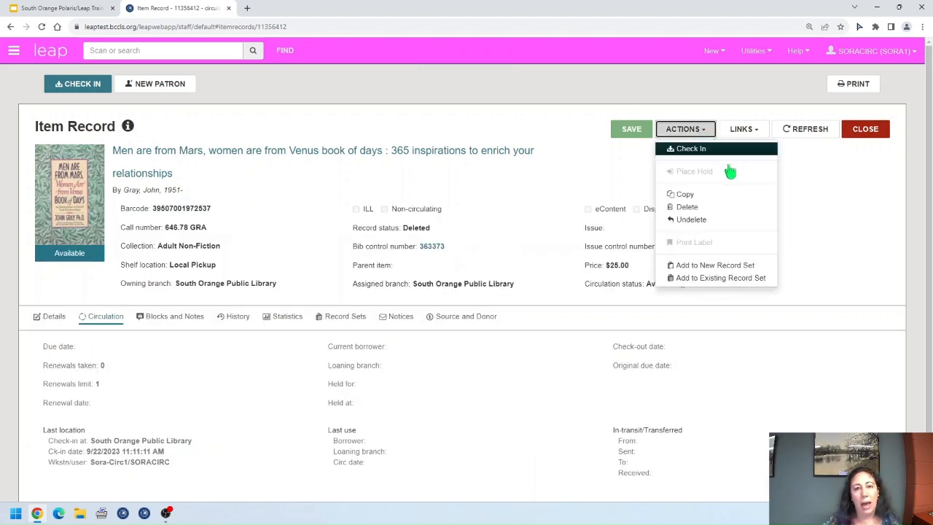
click(704, 209)
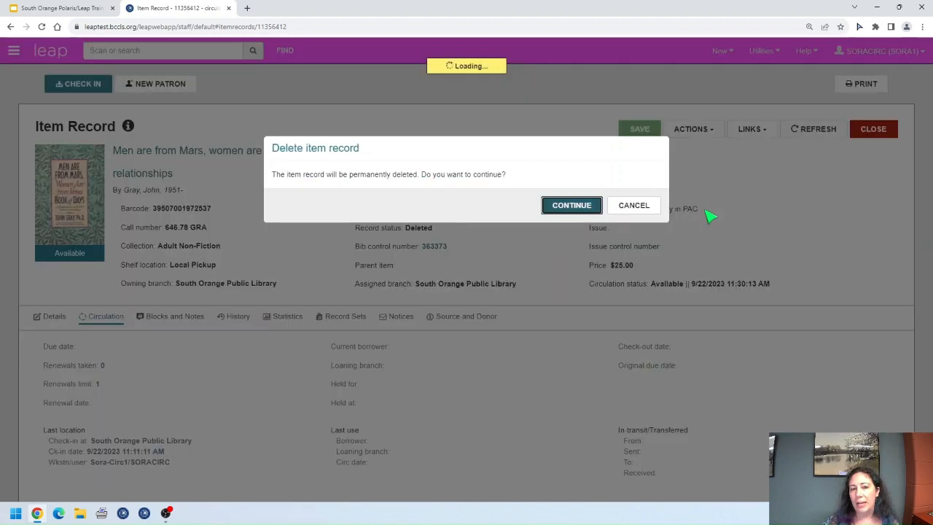
click(567, 206)
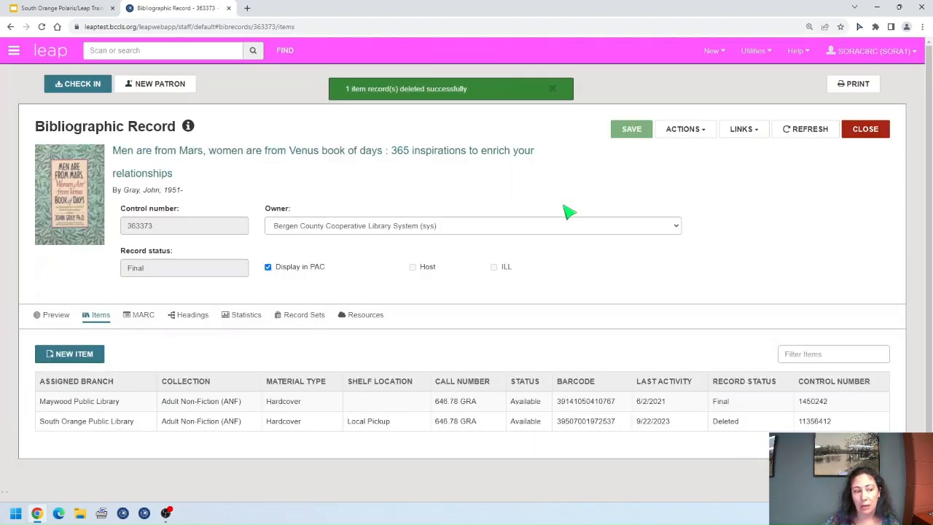
click(807, 129)
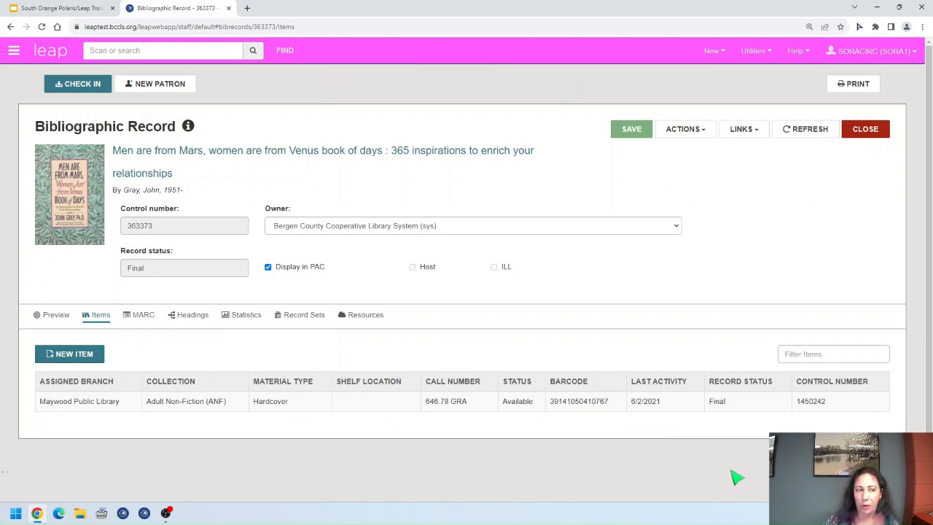
click(863, 132)
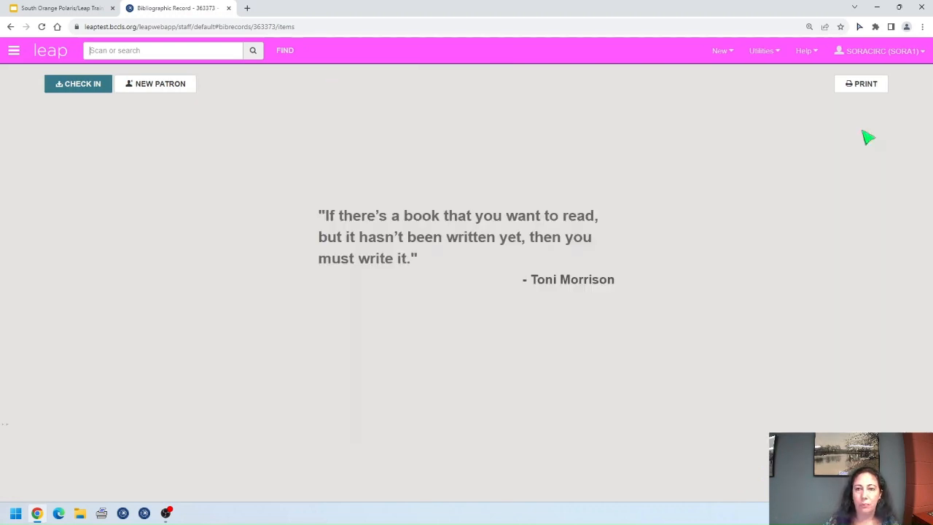
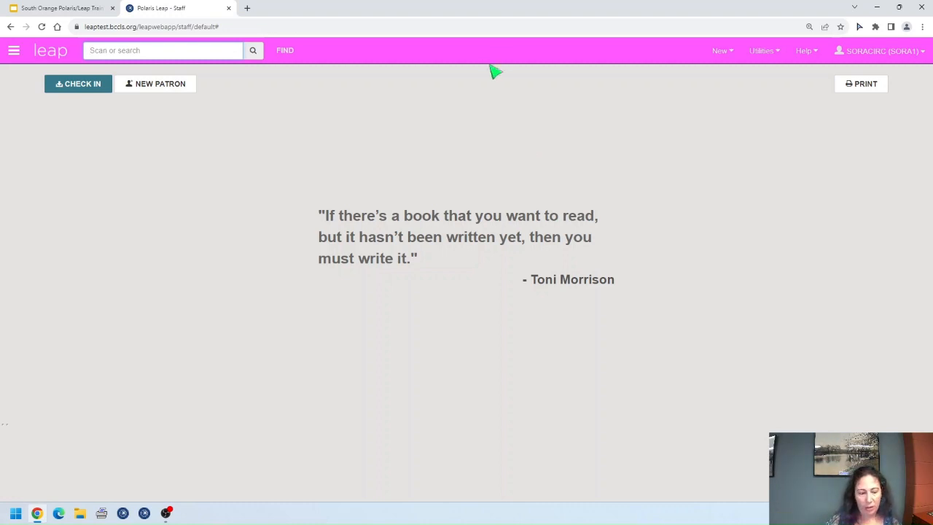
Step: Set up a Bibliographic Record search by Subject with 'computers' as the search term
click(284, 51)
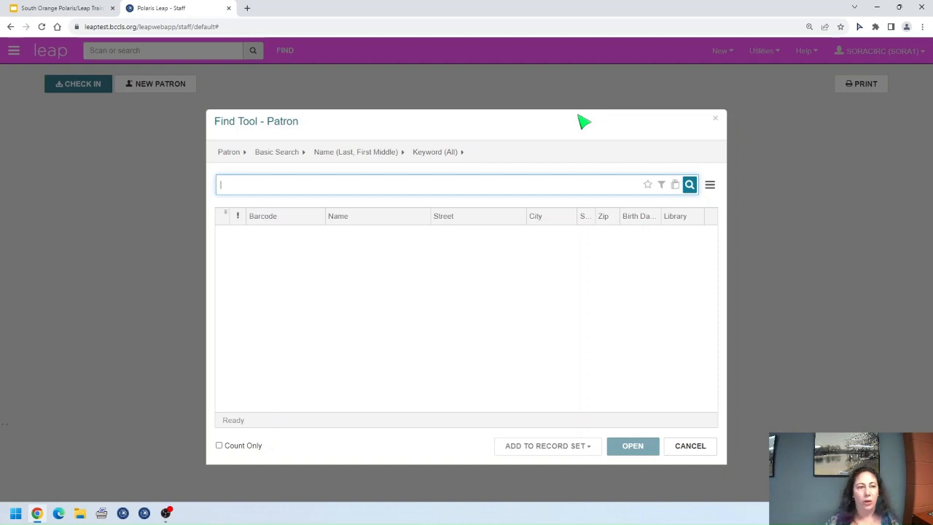
click(230, 158)
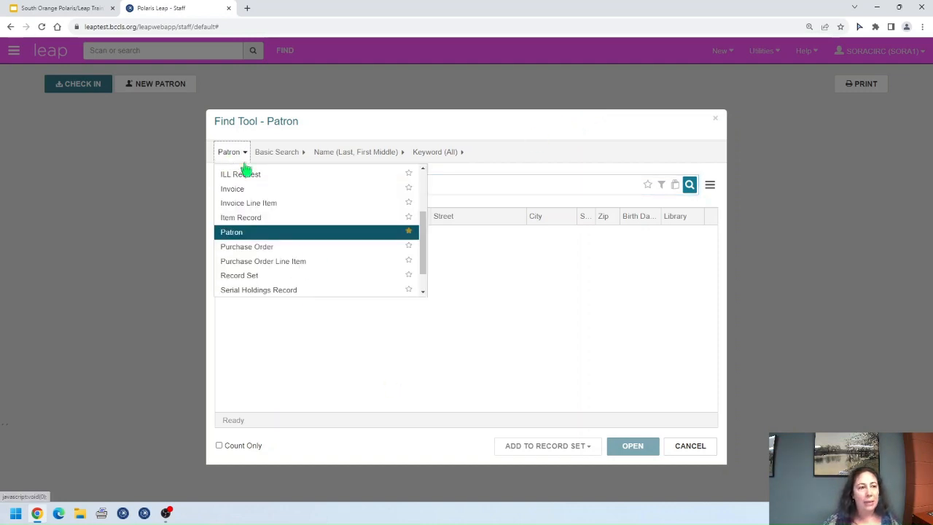
scroll(327, 258, up, 3)
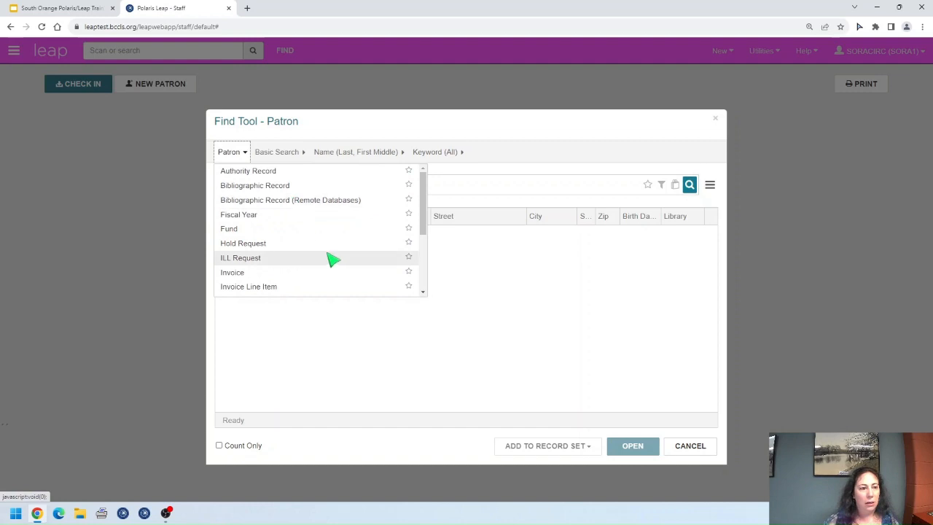
click(290, 188)
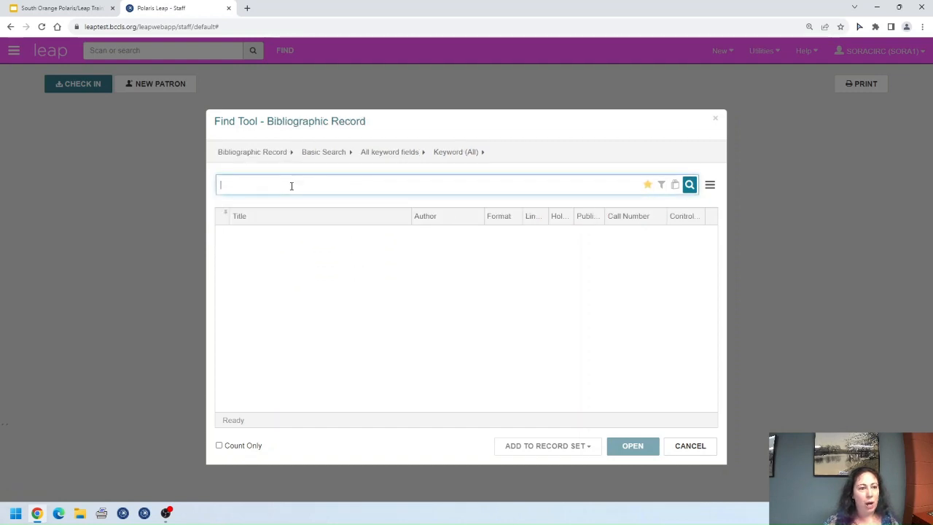
click(398, 155)
scroll(437, 266, down, 5)
scroll(436, 267, down, 5)
click(398, 213)
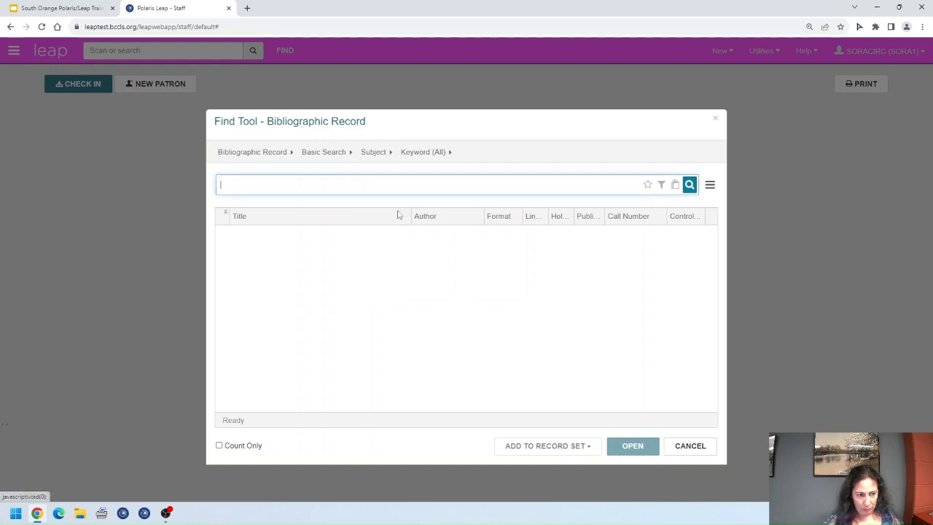
text(compujters)
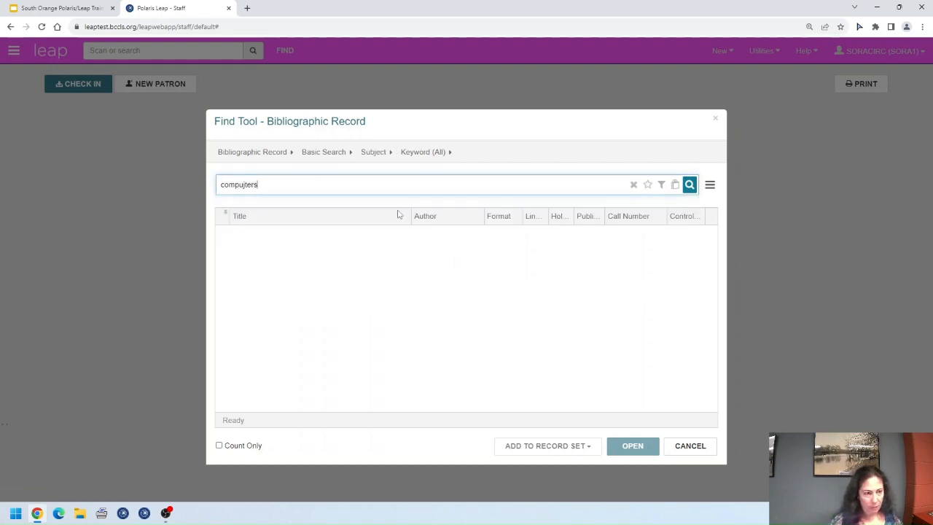
key(BackSpace)
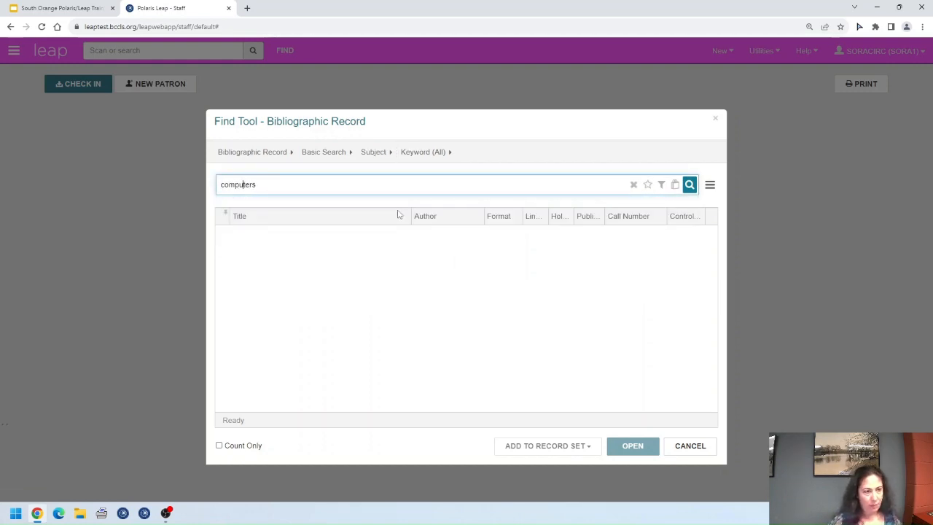
Step: Add and apply a search filter condition: Publication date >= 2023
click(661, 187)
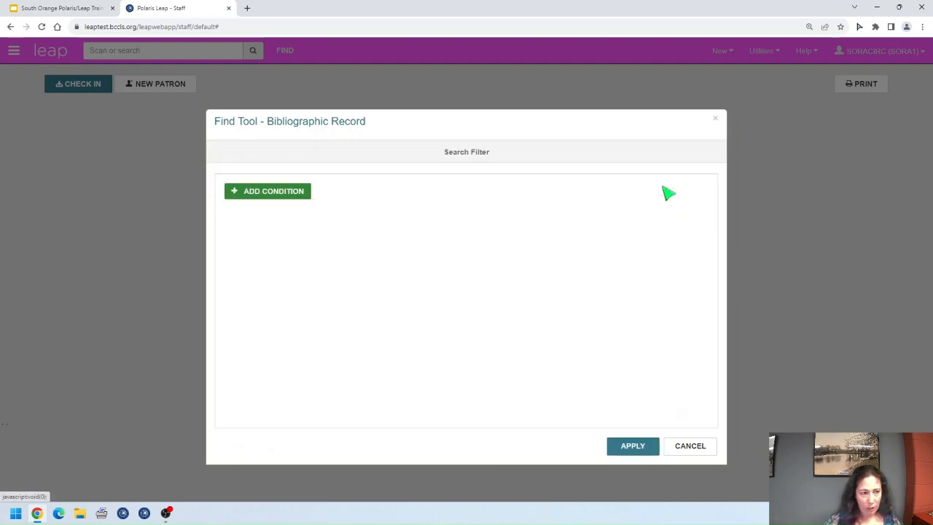
click(257, 194)
click(270, 197)
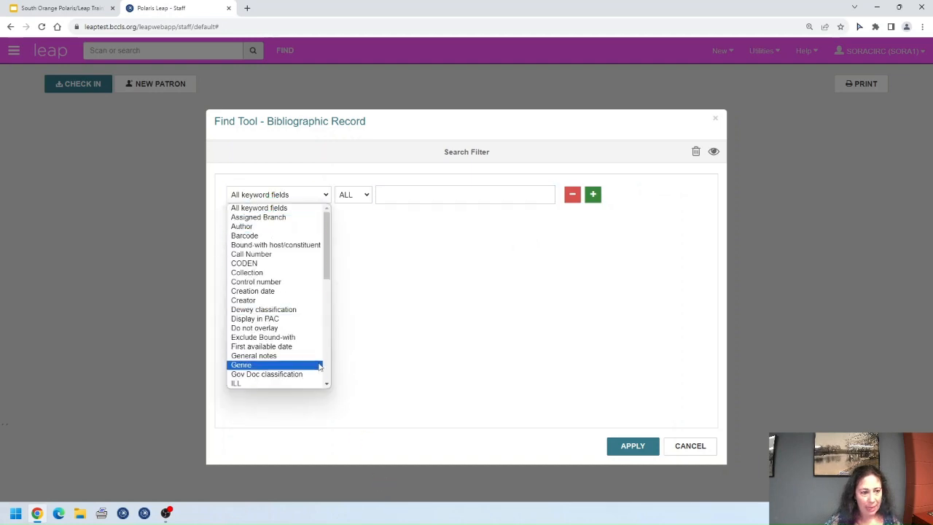
scroll(309, 355, down, 5)
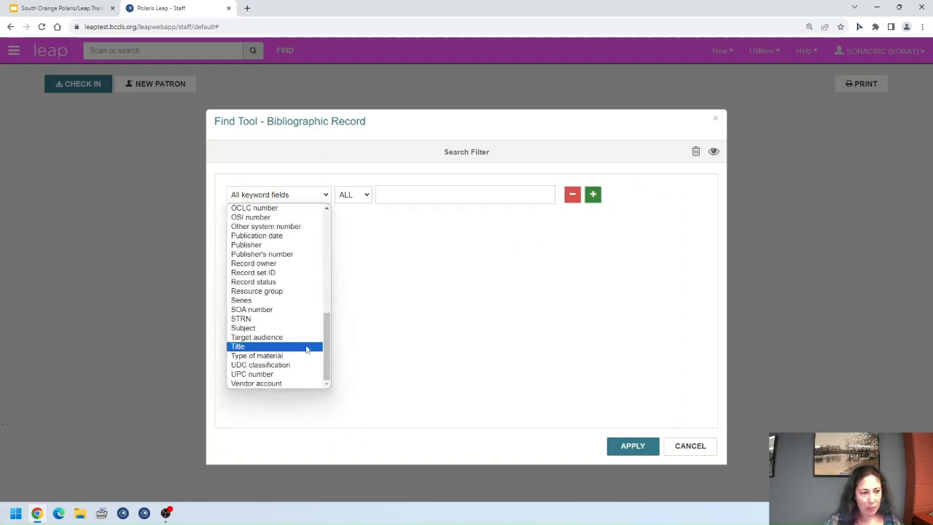
click(279, 237)
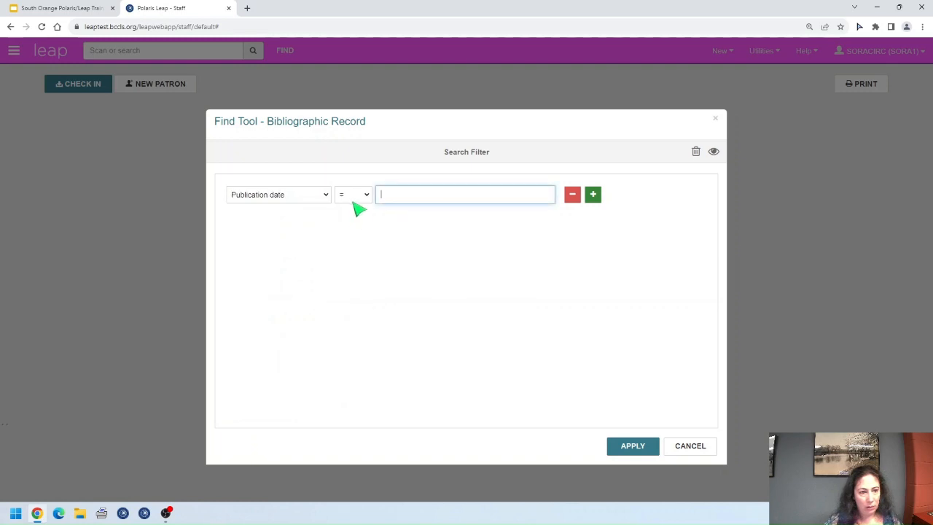
click(361, 197)
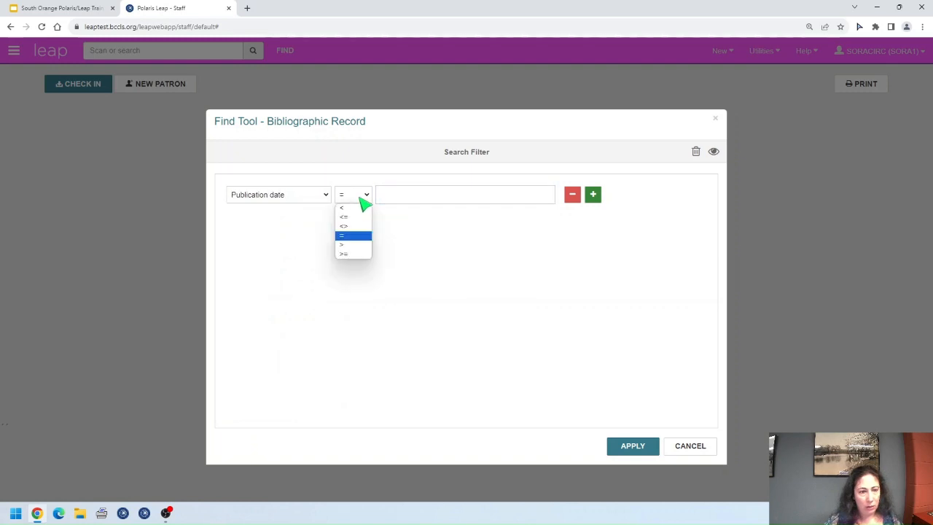
click(359, 253)
text(2023)
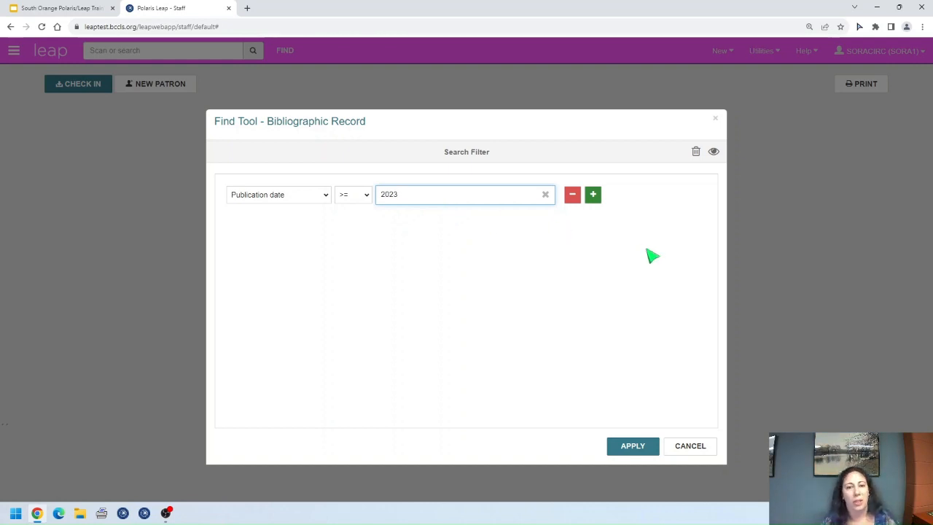
click(633, 446)
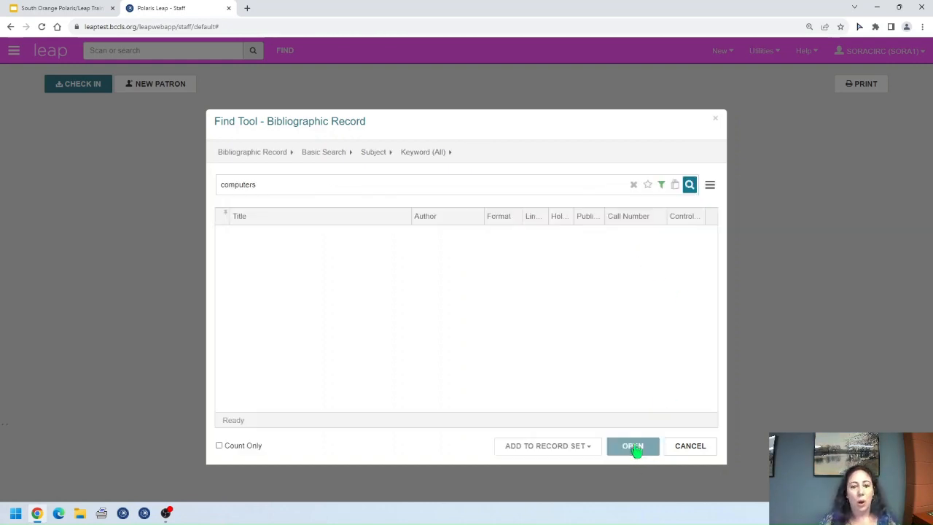
Step: Run the filtered computers search, showing 19 of 1,102 records
click(689, 185)
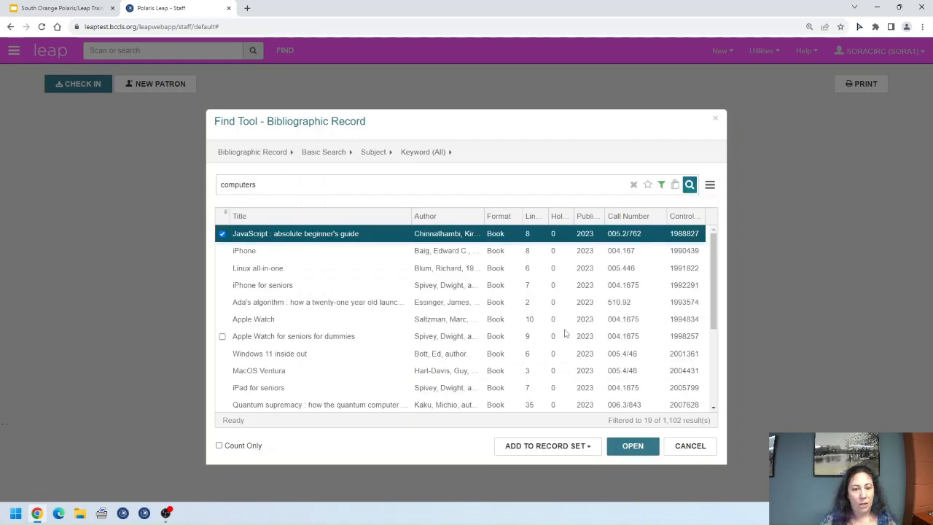
scroll(564, 330, down, 3)
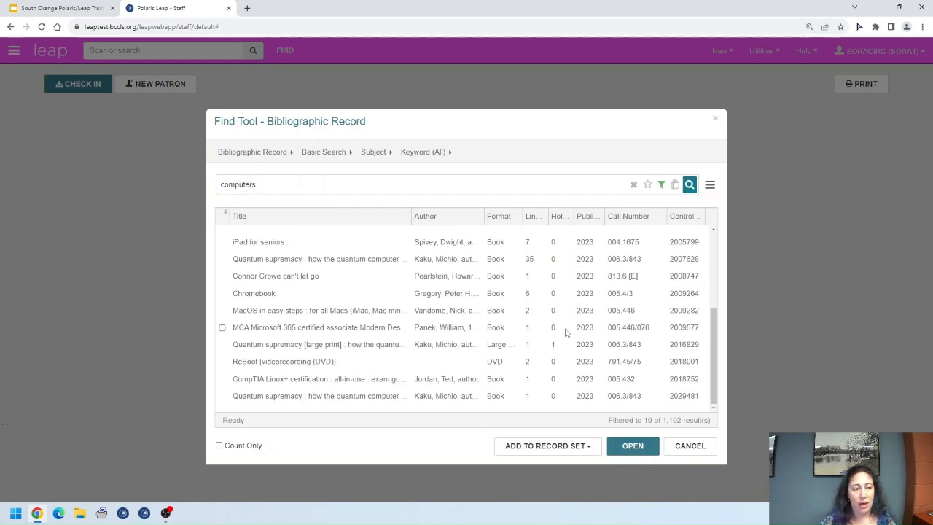
scroll(565, 332, up, 3)
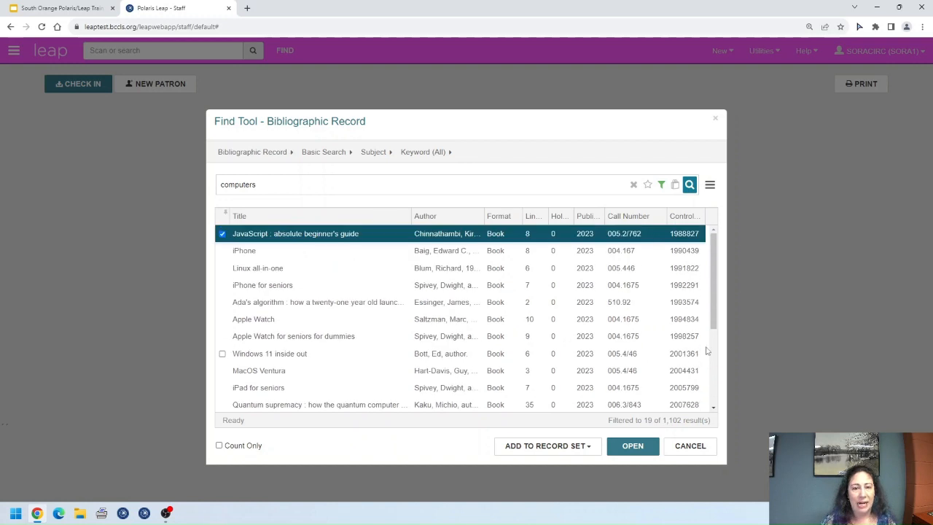
Step: Send the 19 results to a new record set named 'SORA new computer books to review' and open it
click(674, 186)
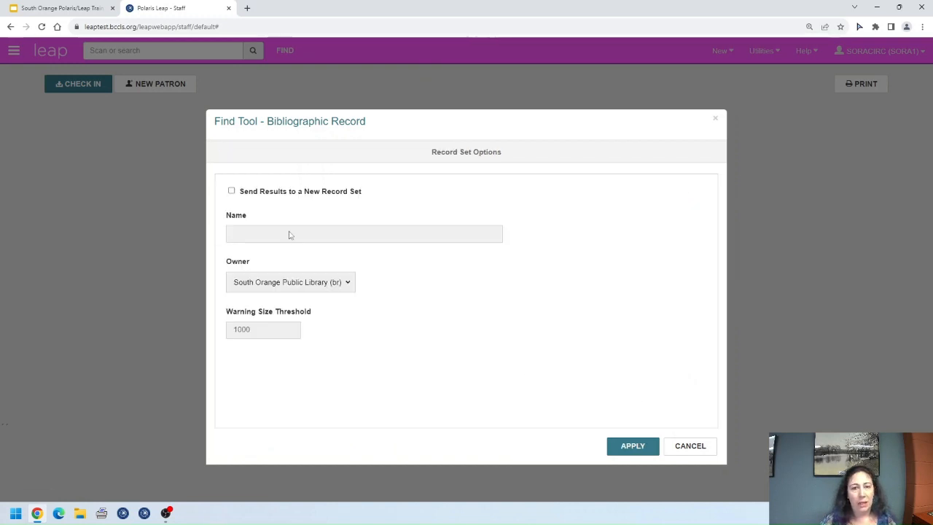
click(232, 191)
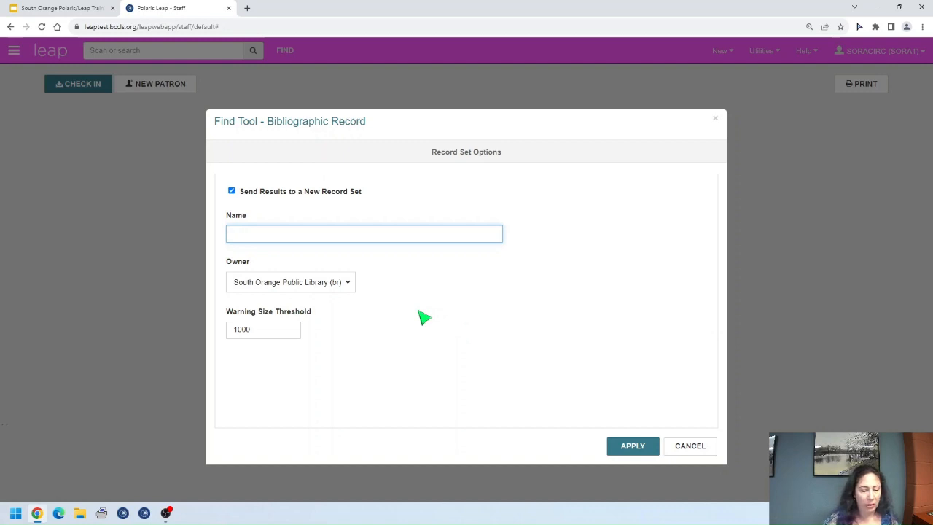
text(SORA ne)
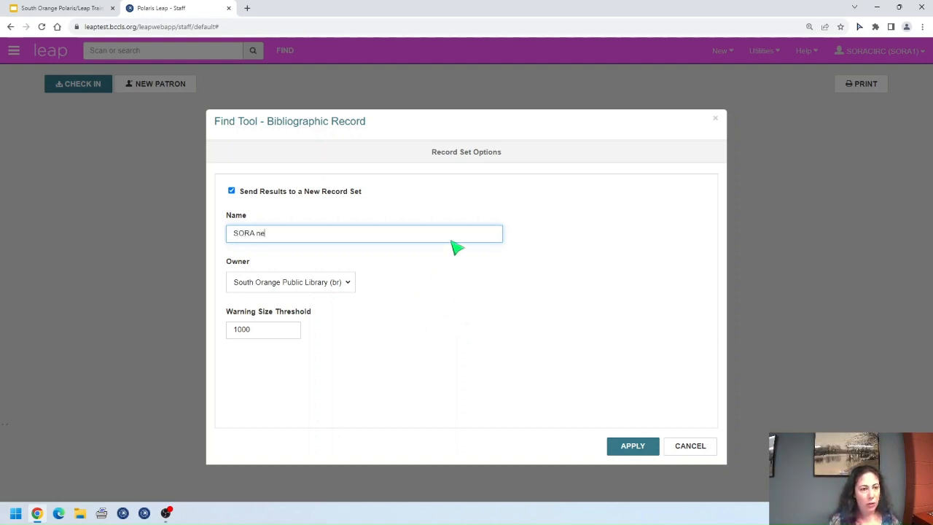
text(w computer)
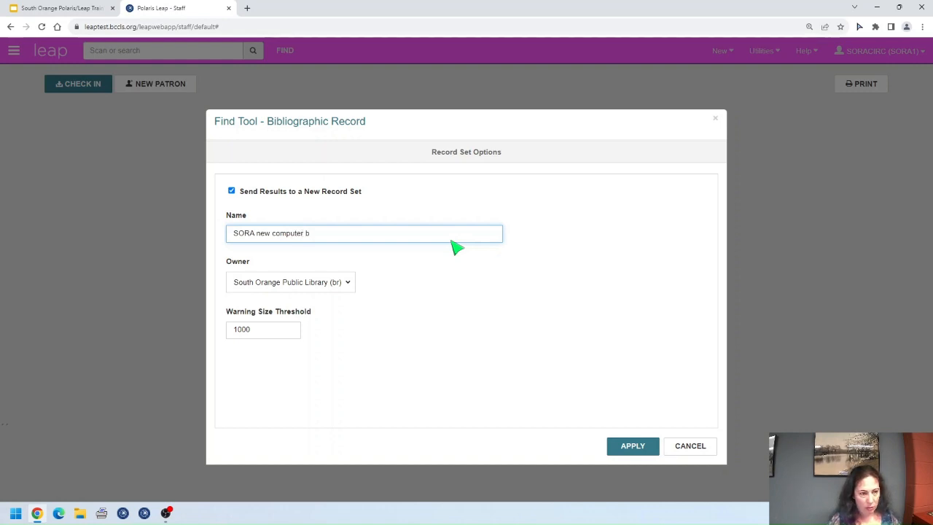
text(books to review)
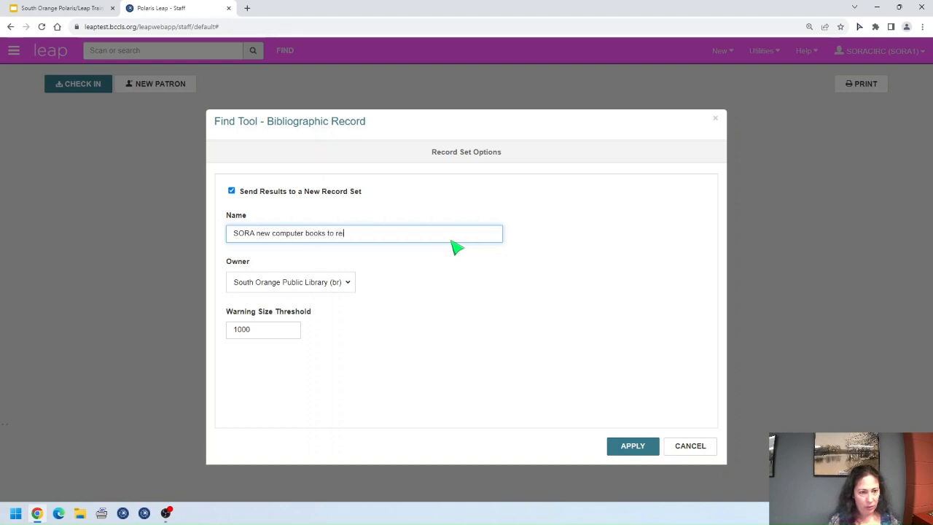
click(652, 450)
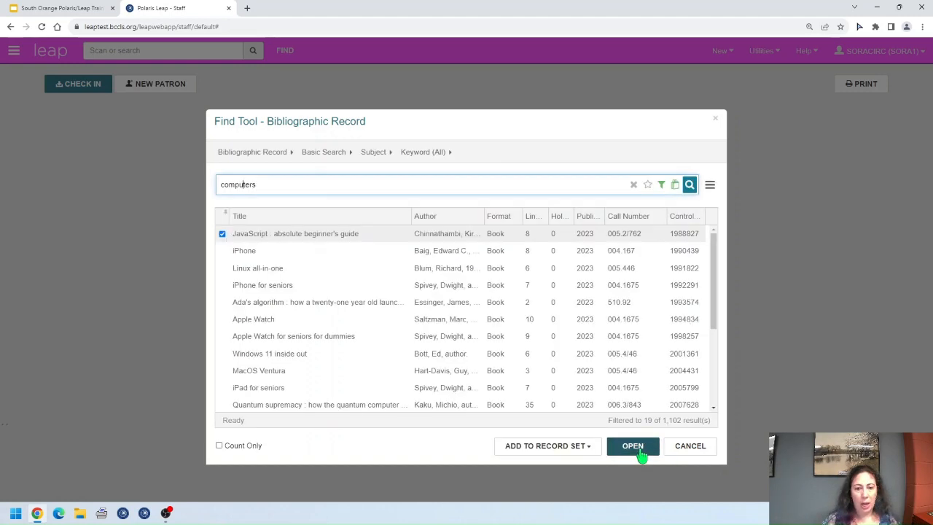
click(689, 184)
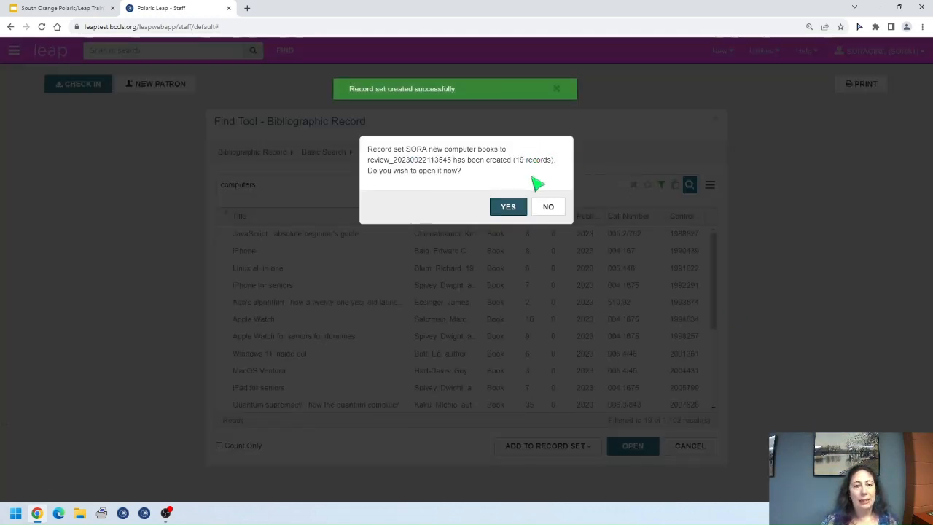
click(512, 207)
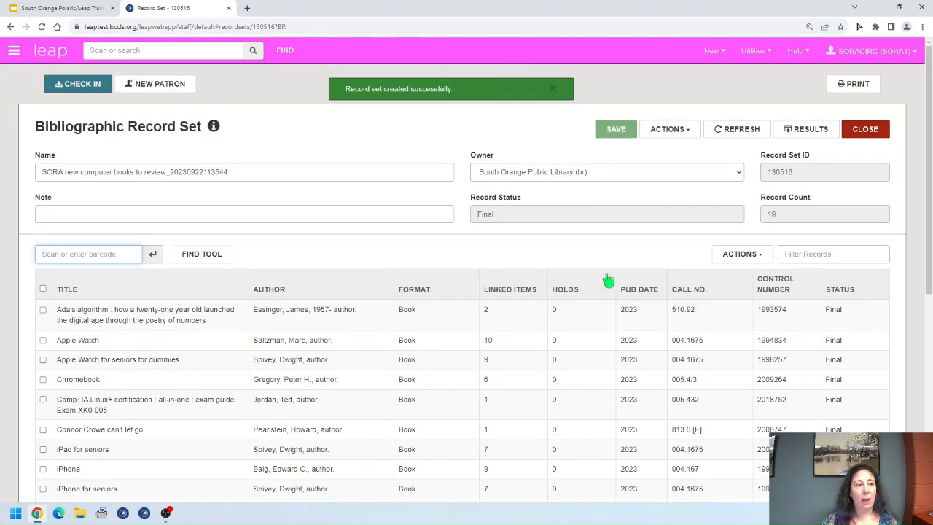
Step: Remove the timestamp from the record set name and save it
click(552, 90)
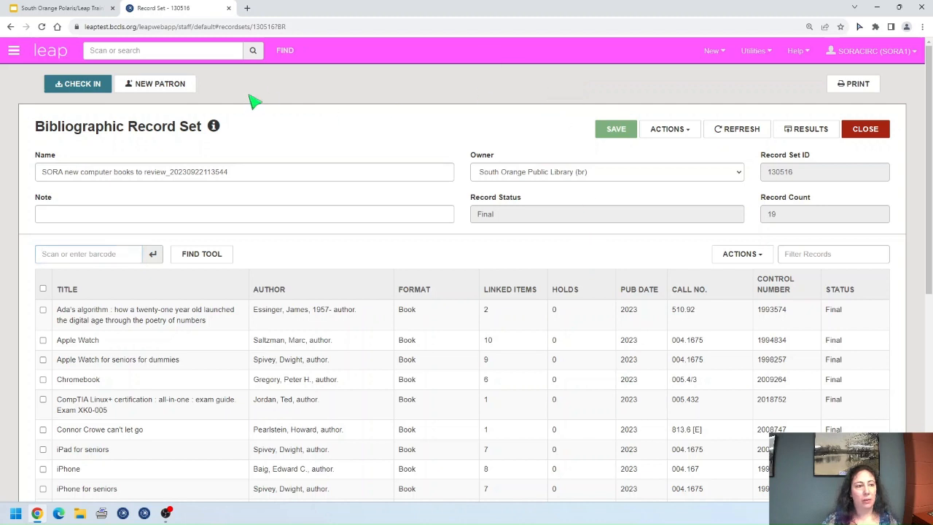
mouse_move(218, 129)
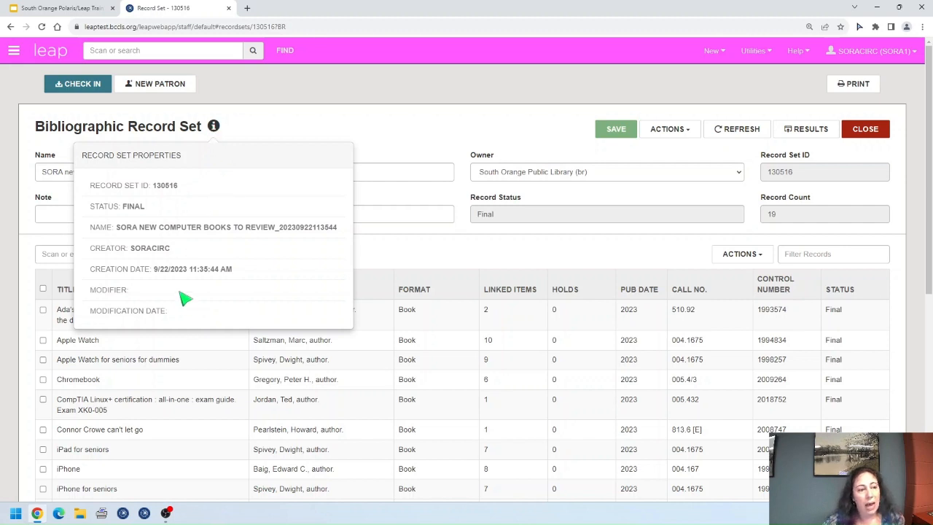
click(215, 127)
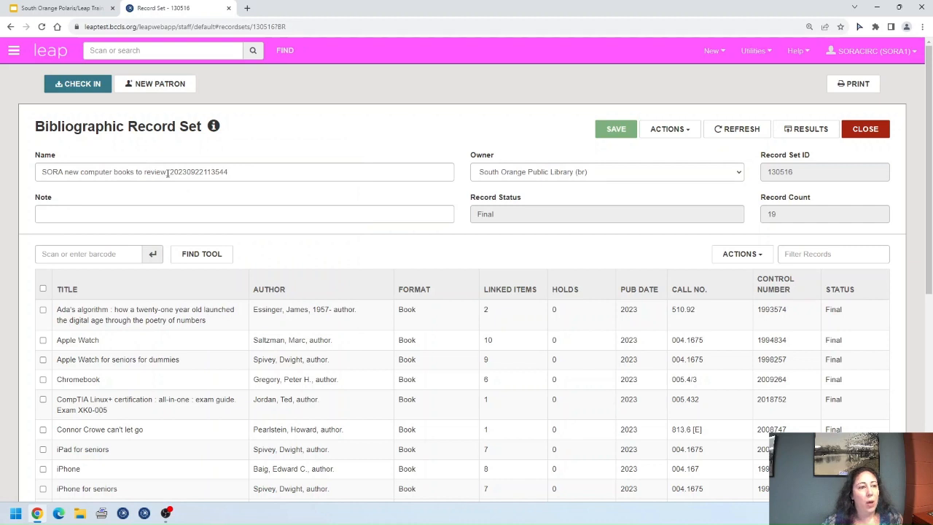
drag(167, 173, 349, 172)
key(BackSpace)
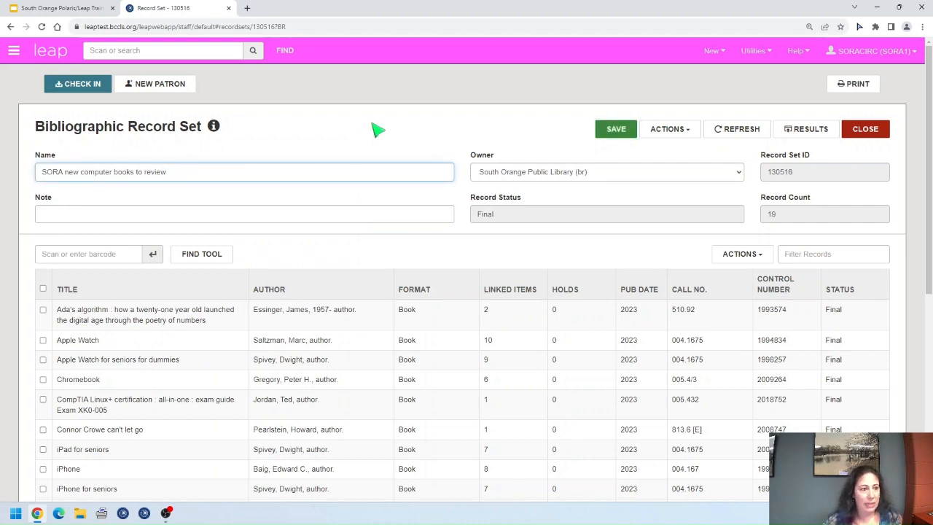
click(610, 136)
click(214, 126)
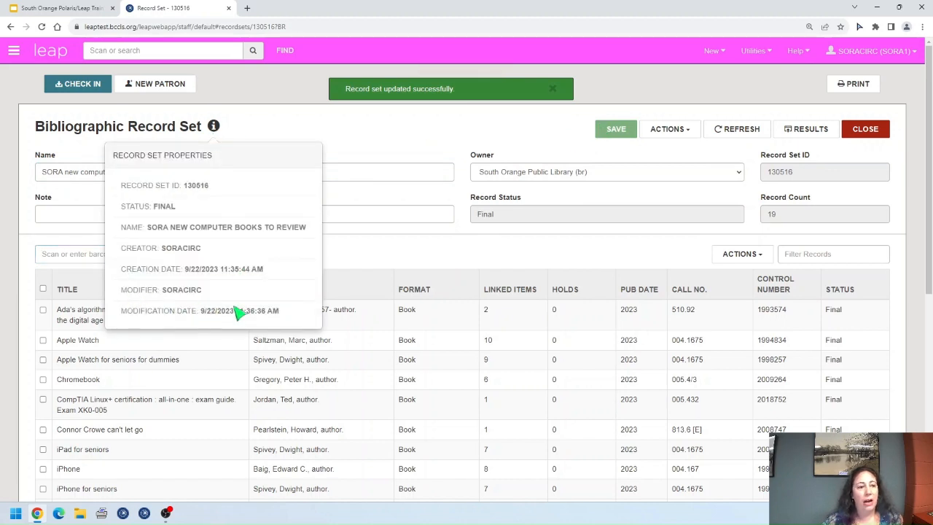
click(214, 126)
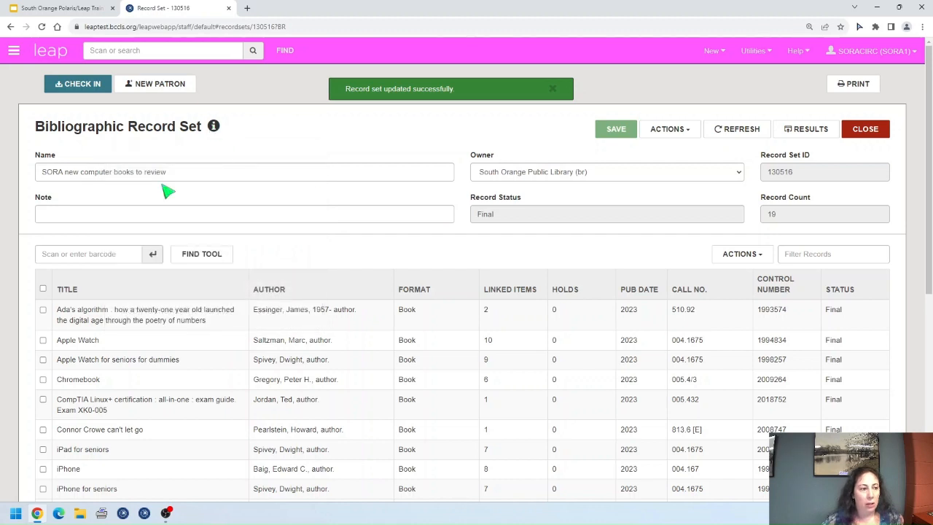
Step: Make South Orange (lib) the record set's owner and save
click(740, 174)
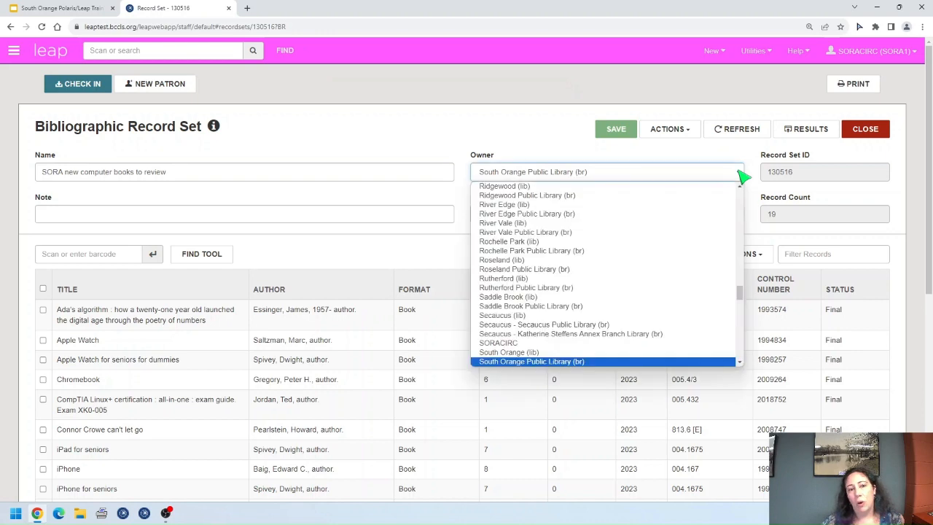
scroll(605, 292, down, 3)
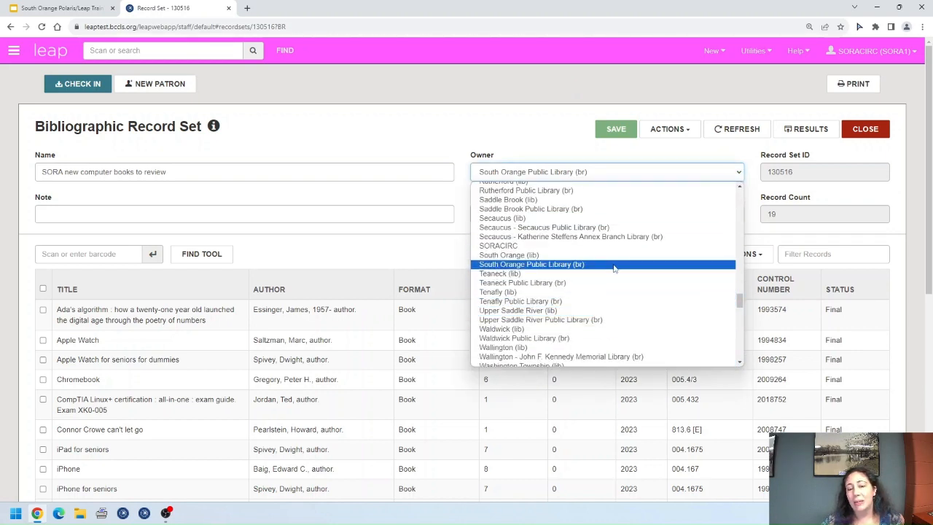
click(543, 256)
click(618, 136)
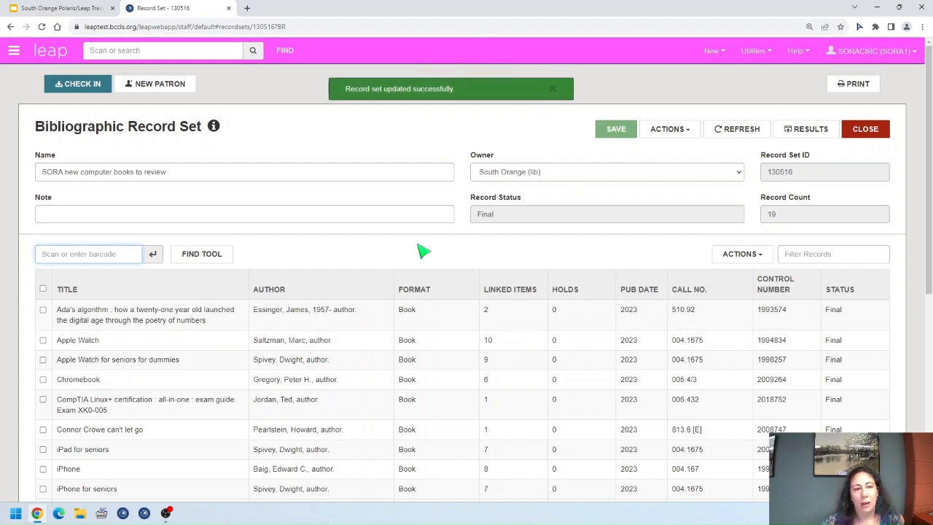
Step: Complete the reviewer's name in the note field and save the set
click(135, 214)
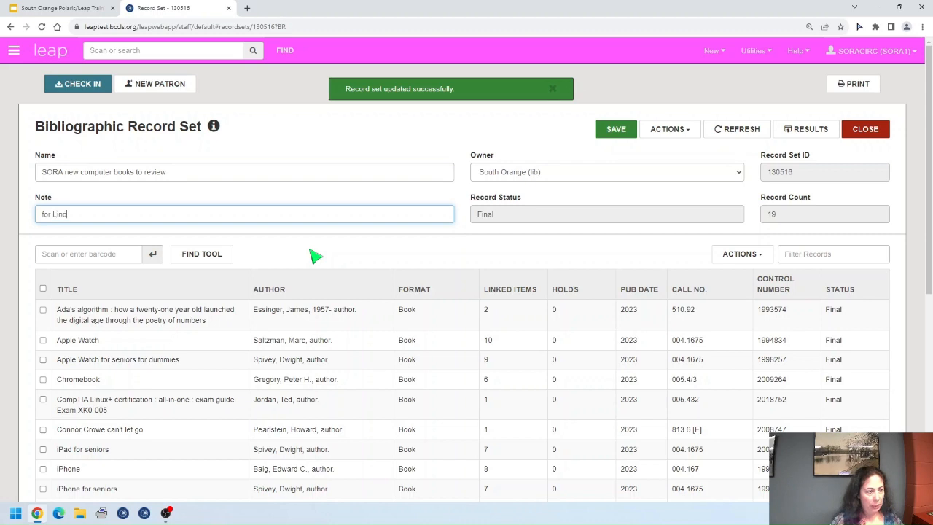
text(ta)
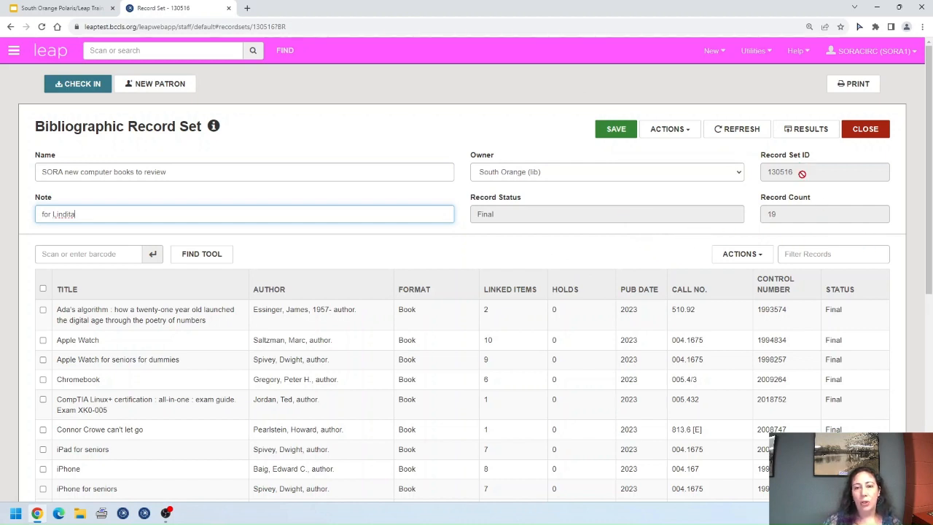
click(616, 130)
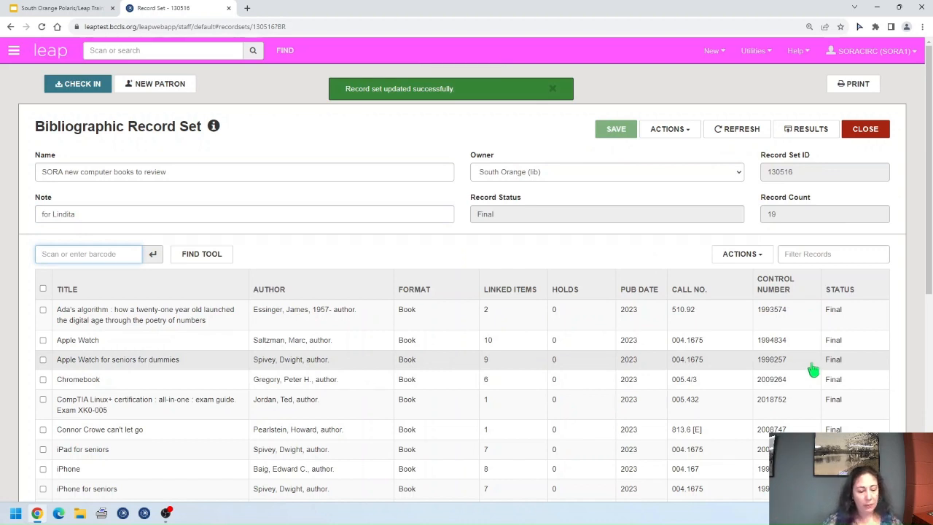
click(691, 130)
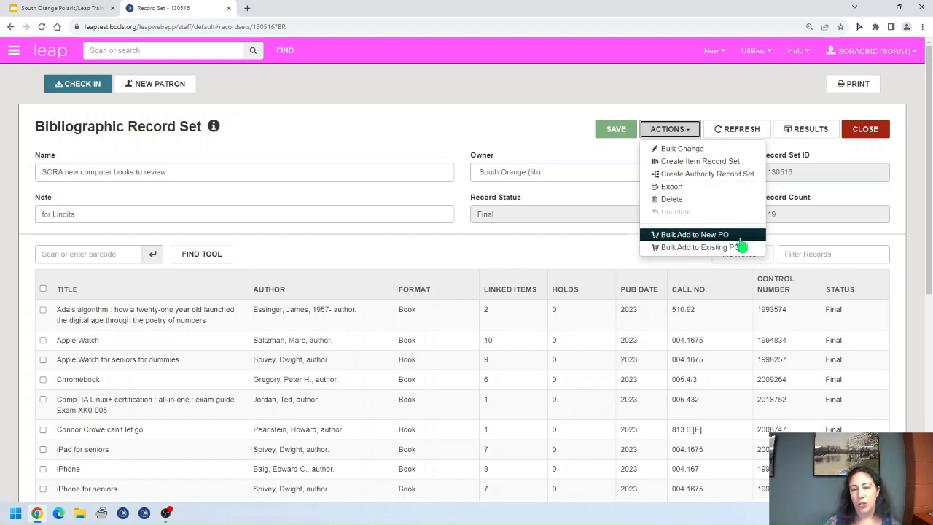
click(744, 136)
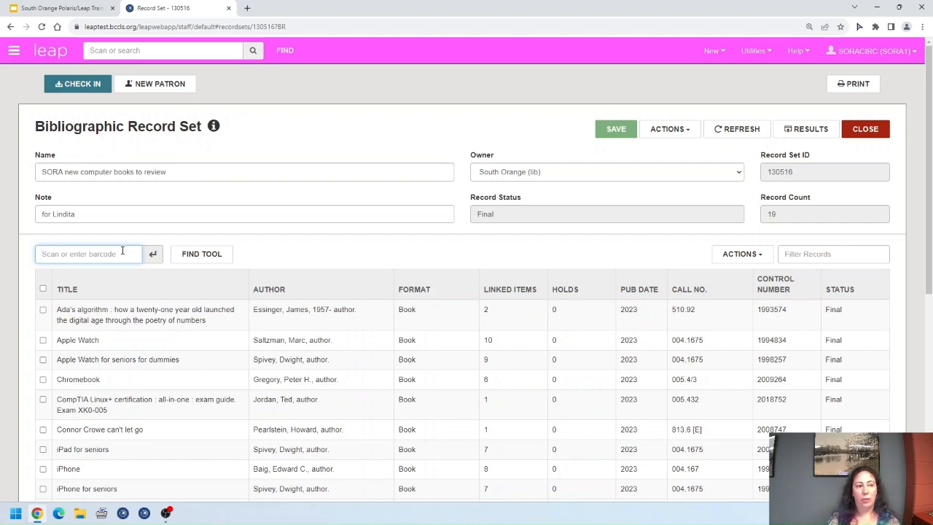
Step: Add the scanned Men are from Mars title, then remove it and save the set at 19
key(Return)
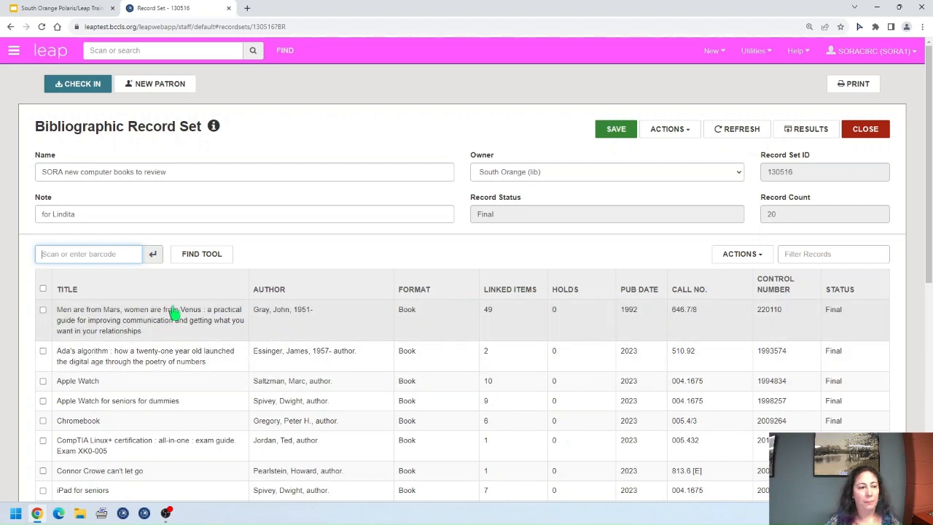
click(217, 261)
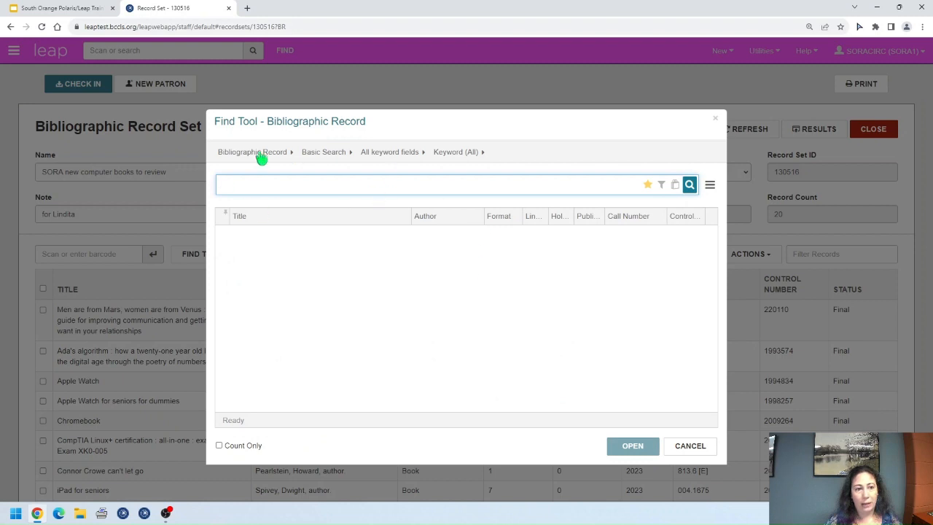
click(692, 447)
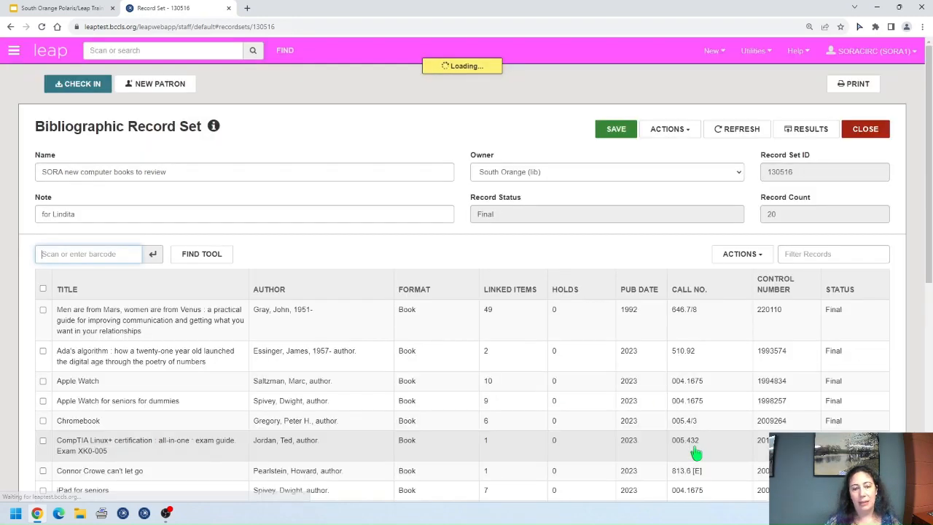
click(762, 264)
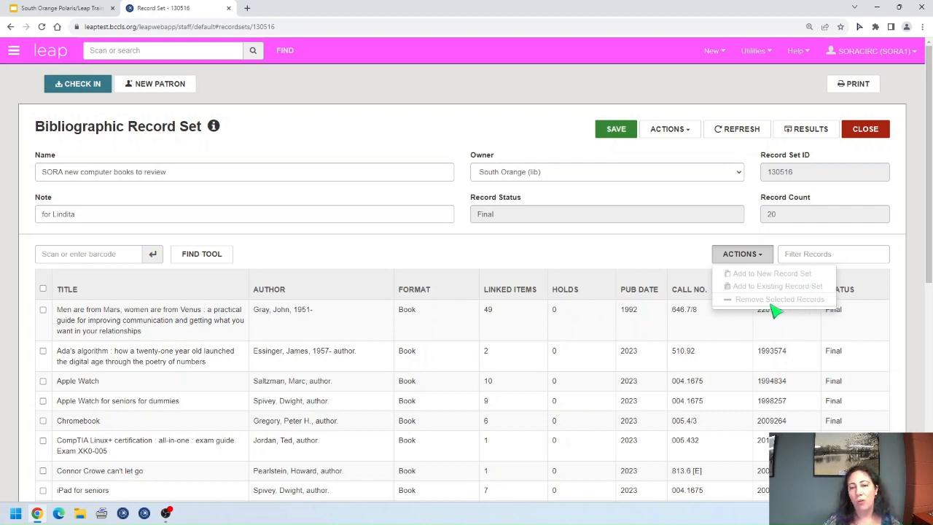
click(764, 259)
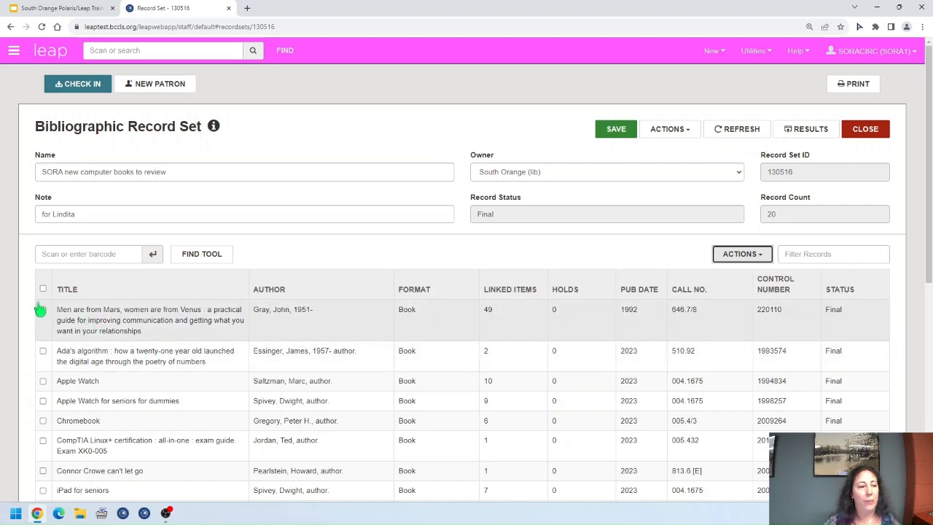
click(43, 310)
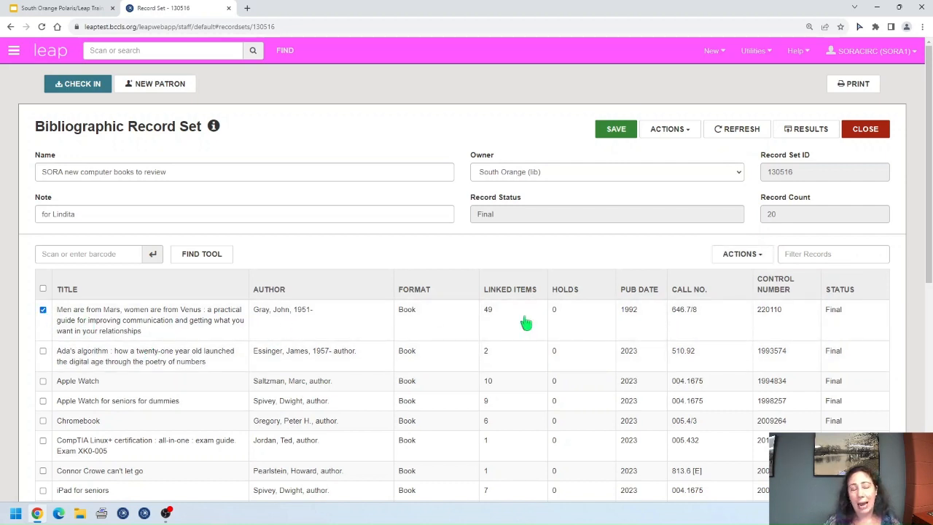
click(767, 258)
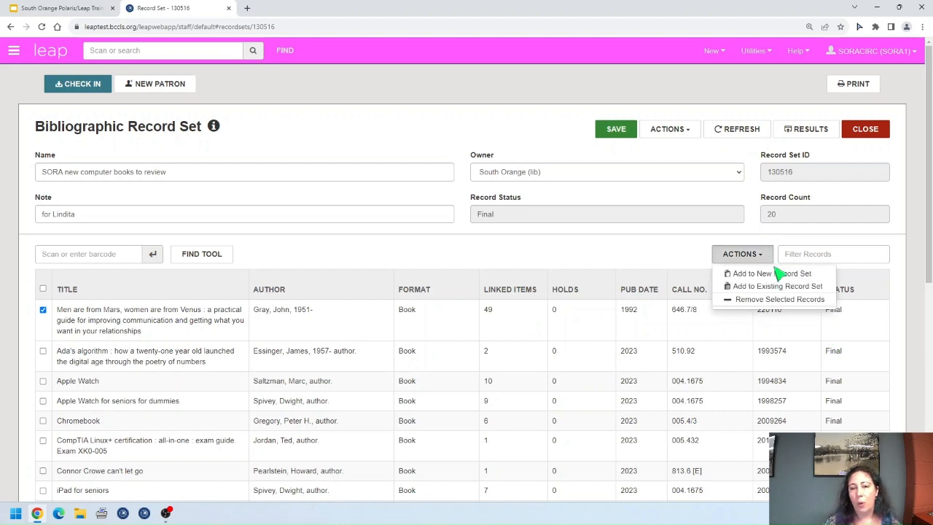
click(802, 299)
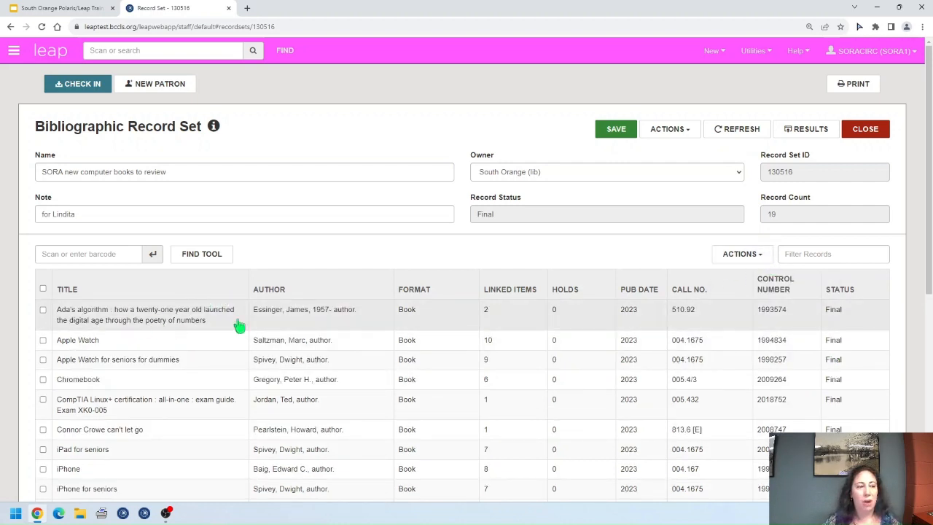
click(616, 129)
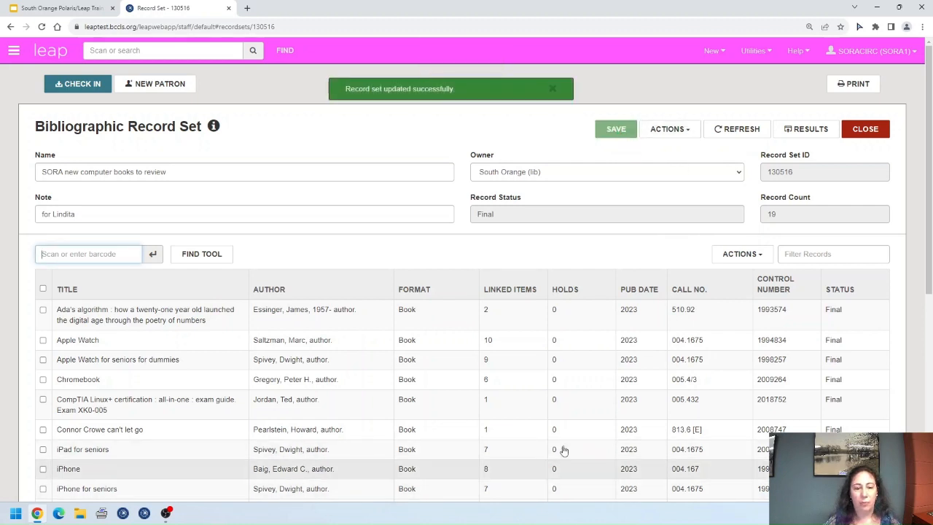
Step: Sort titles by format, remove the ReBoot DVD, and save the set with 18 titles
click(469, 294)
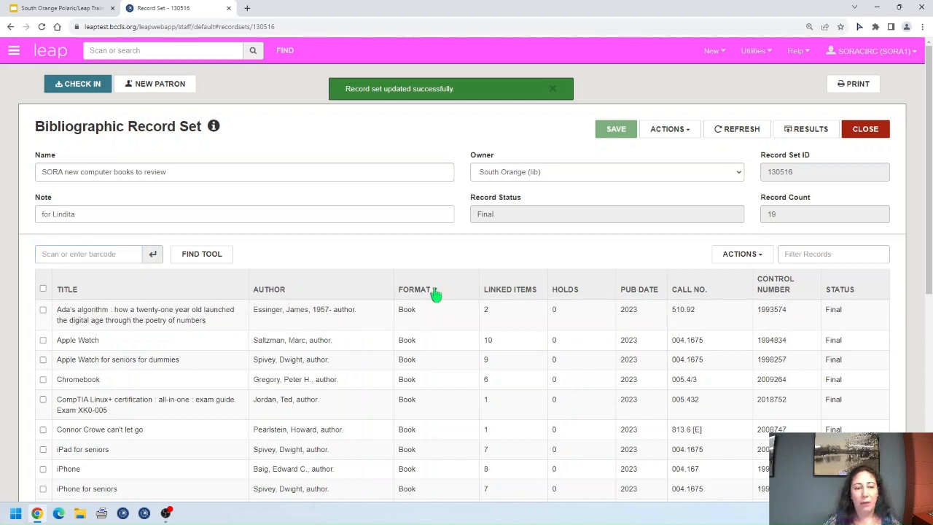
click(443, 352)
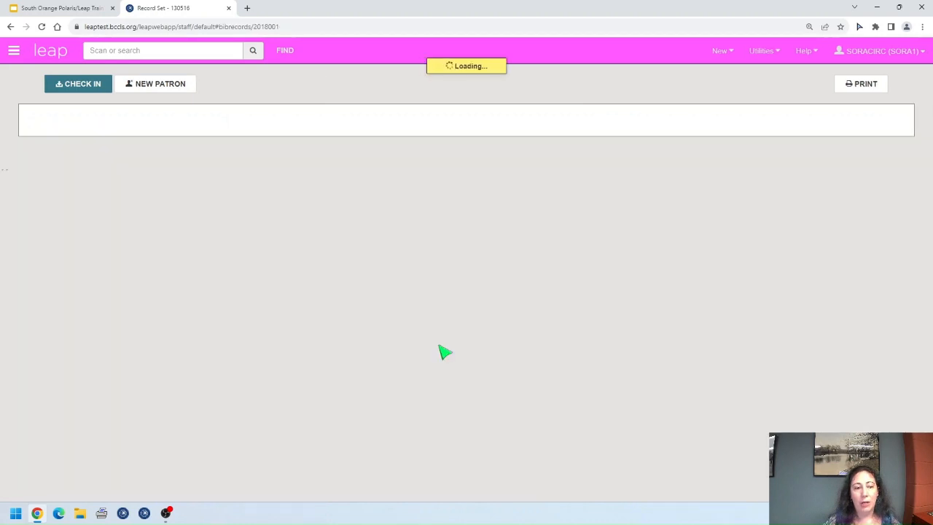
click(879, 136)
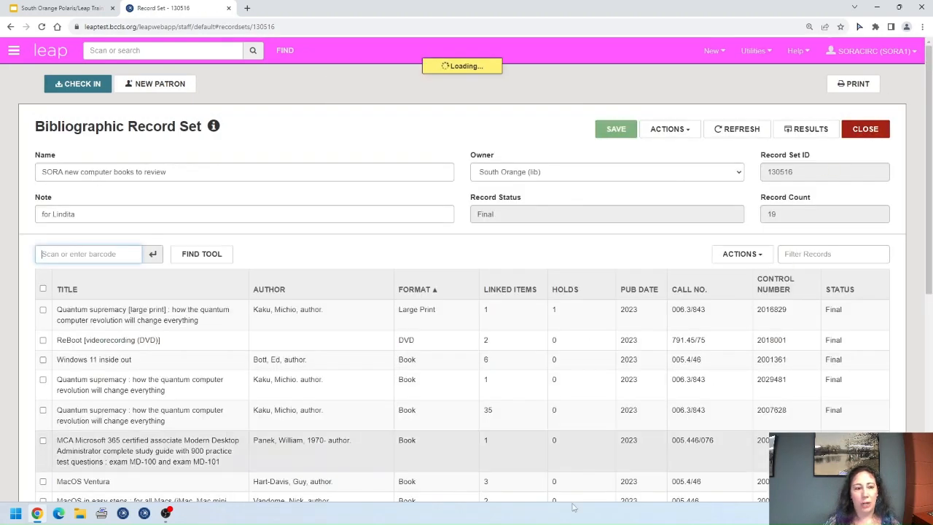
click(42, 340)
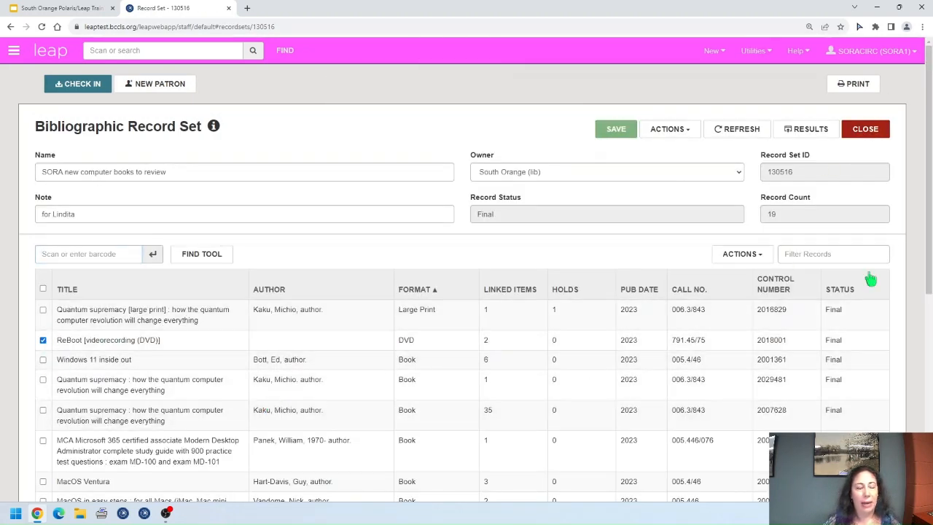
click(747, 255)
click(768, 300)
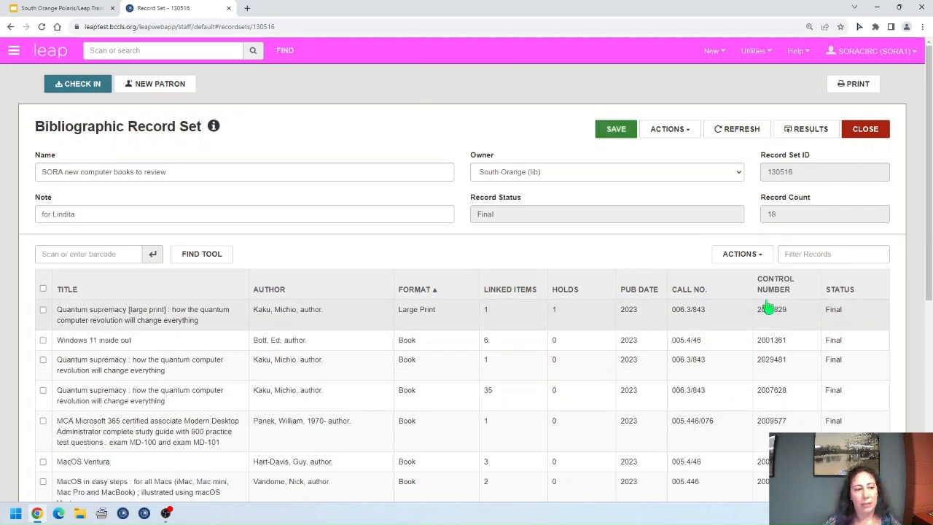
click(618, 129)
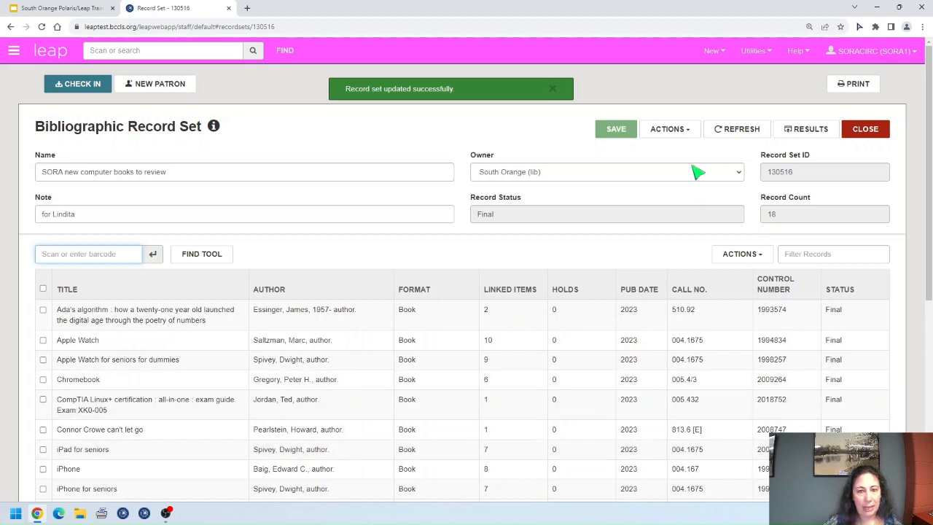
Step: Delete the whole record set
click(691, 133)
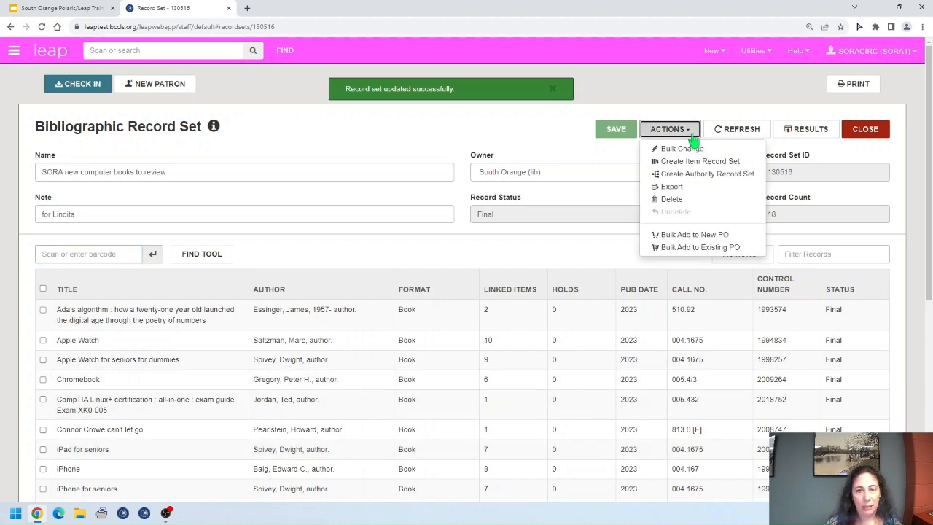
click(690, 204)
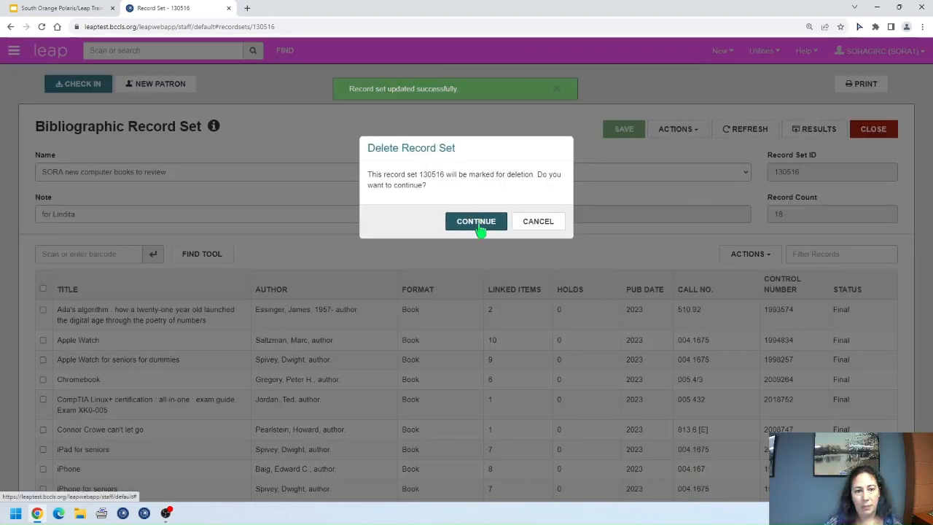
click(477, 223)
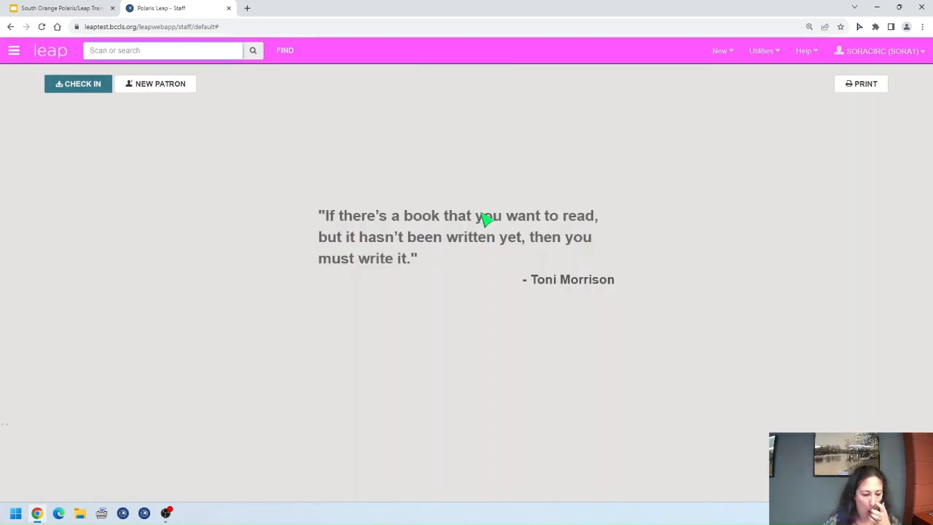
Step: Set up an Item Record search by assigned branch for Allendale - Lee Memorial Library (ALDL1)
click(286, 53)
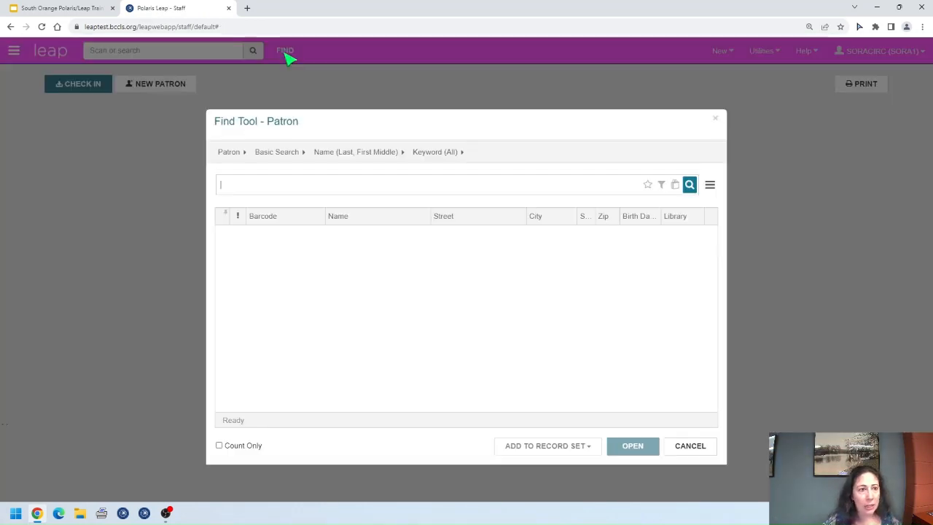
click(238, 154)
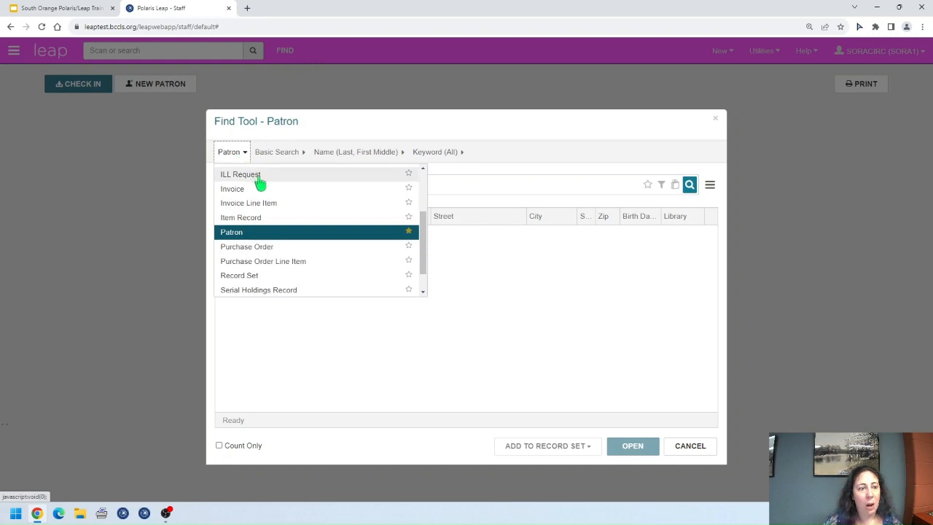
click(277, 221)
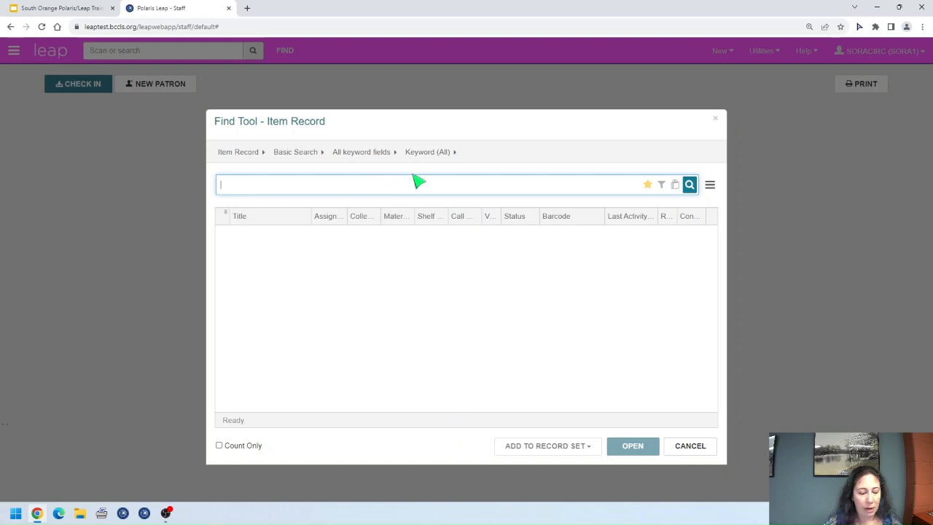
click(381, 153)
click(370, 186)
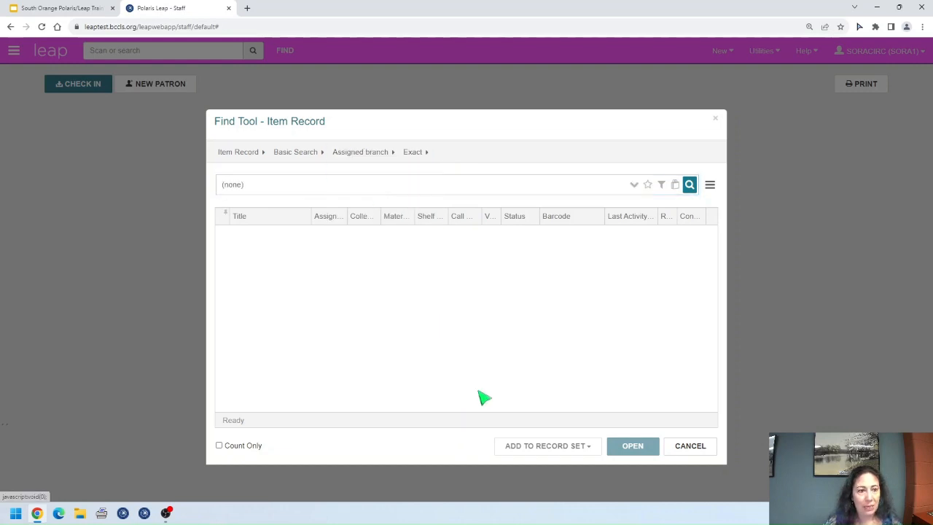
click(313, 188)
click(302, 219)
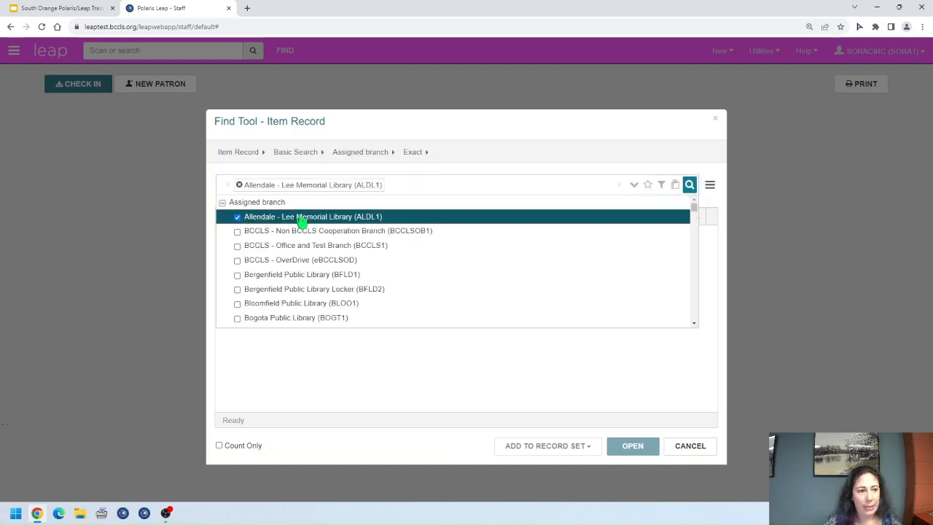
click(661, 188)
Step: Add a filter condition requiring Circulation status Missing
click(291, 198)
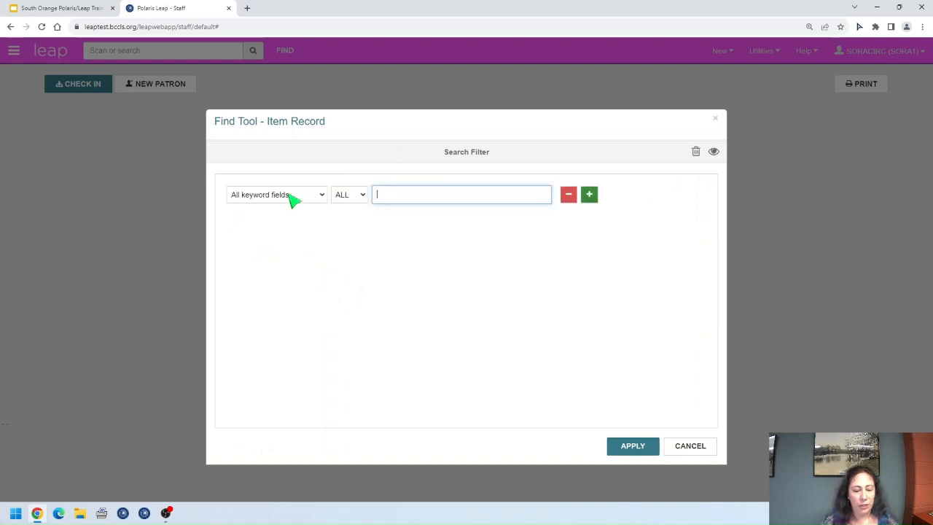
click(291, 198)
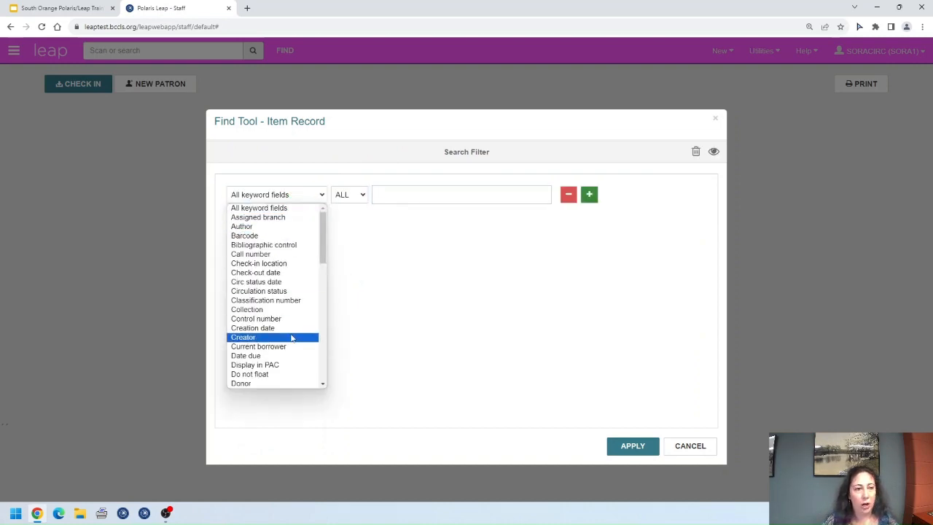
click(284, 291)
click(466, 196)
scroll(470, 262, down, 3)
click(427, 287)
click(614, 258)
Step: Add a Circ status date condition from 9/1/1923 to 3/1/2023 and apply the filter
click(591, 198)
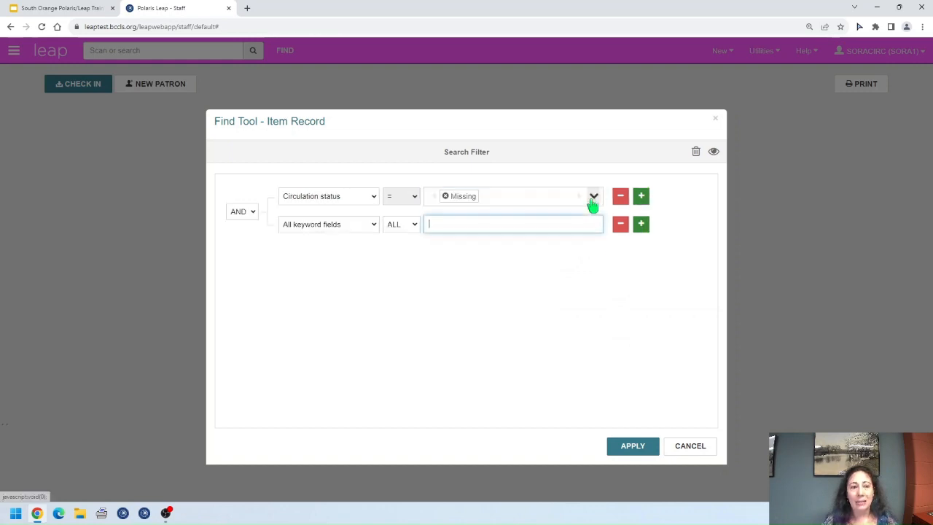
click(369, 226)
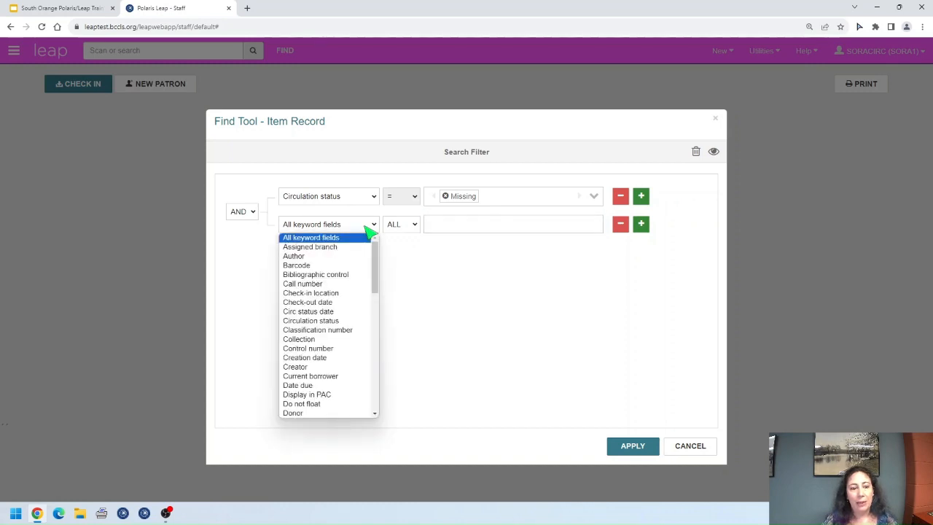
click(349, 316)
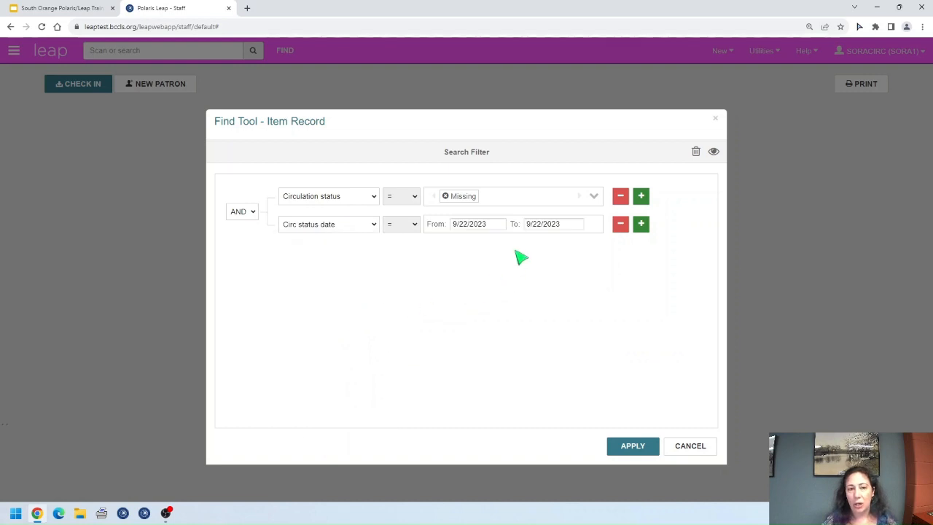
click(478, 223)
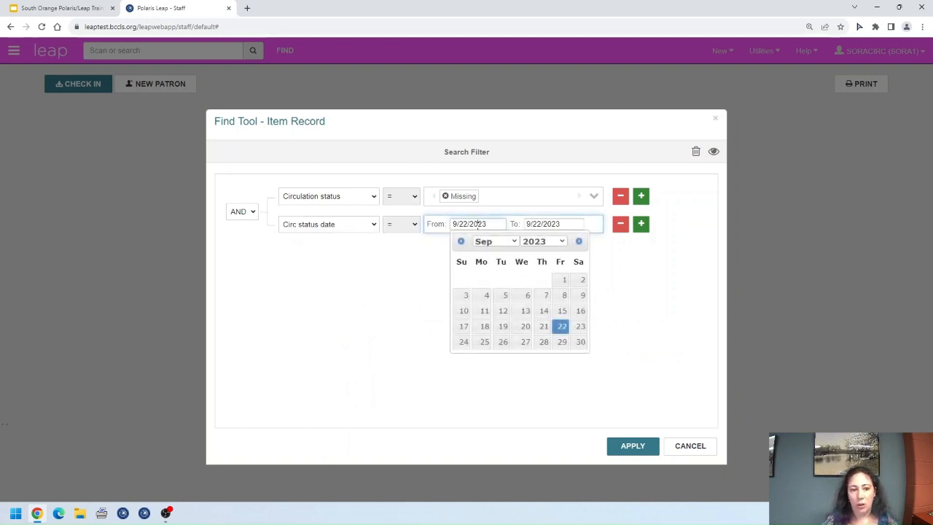
click(555, 244)
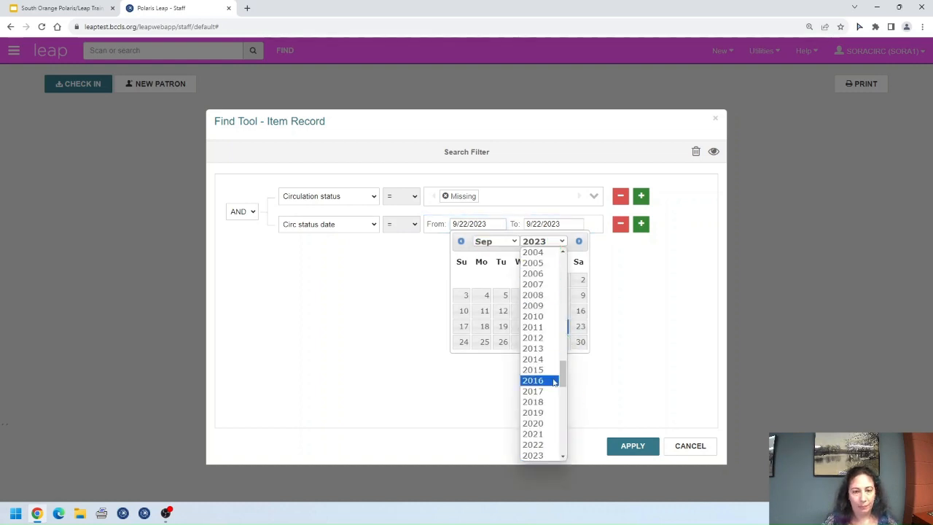
scroll(543, 364, up, 15)
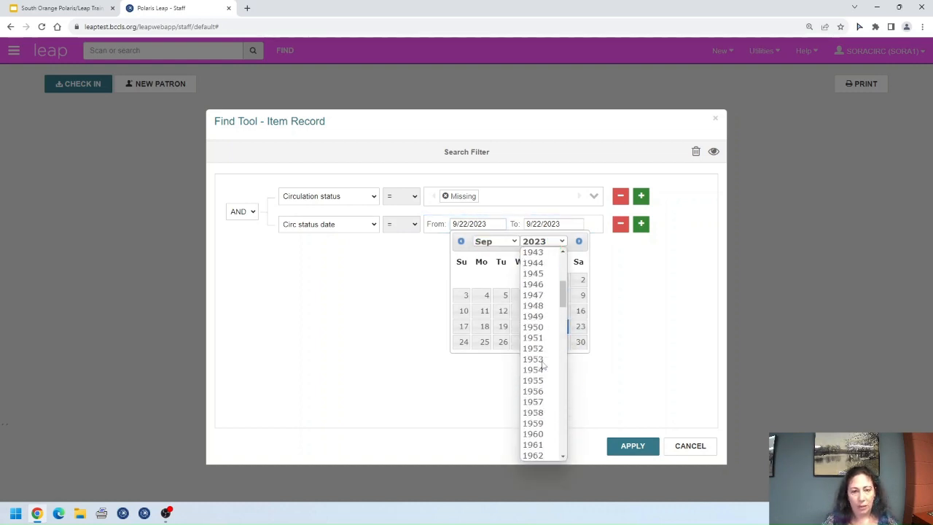
click(533, 252)
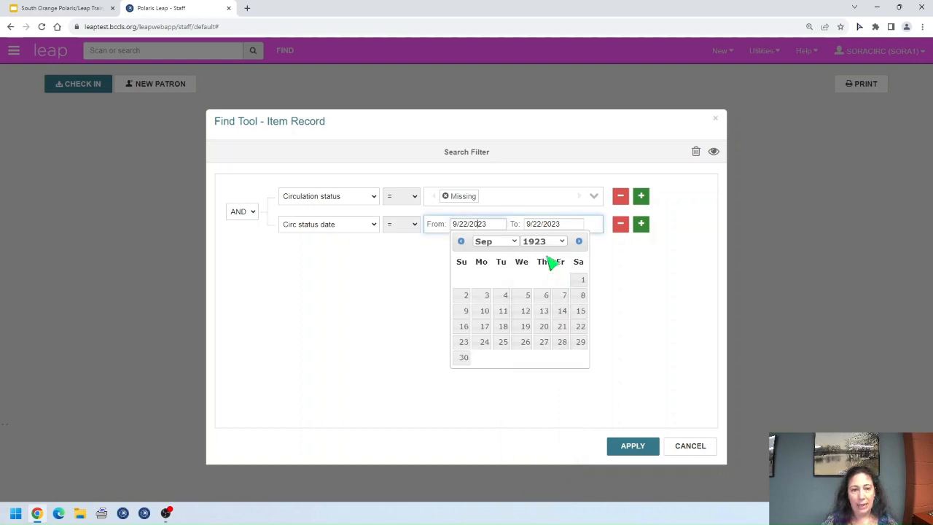
click(580, 279)
click(541, 223)
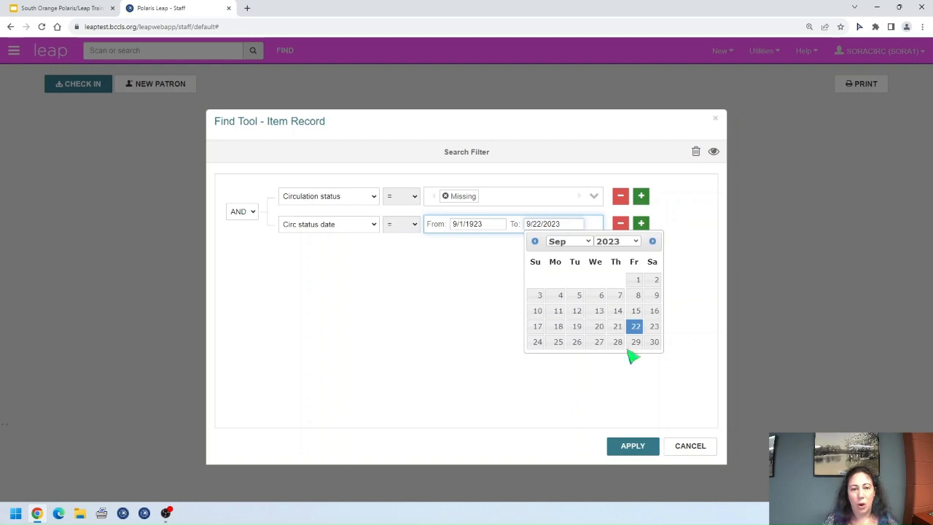
click(588, 242)
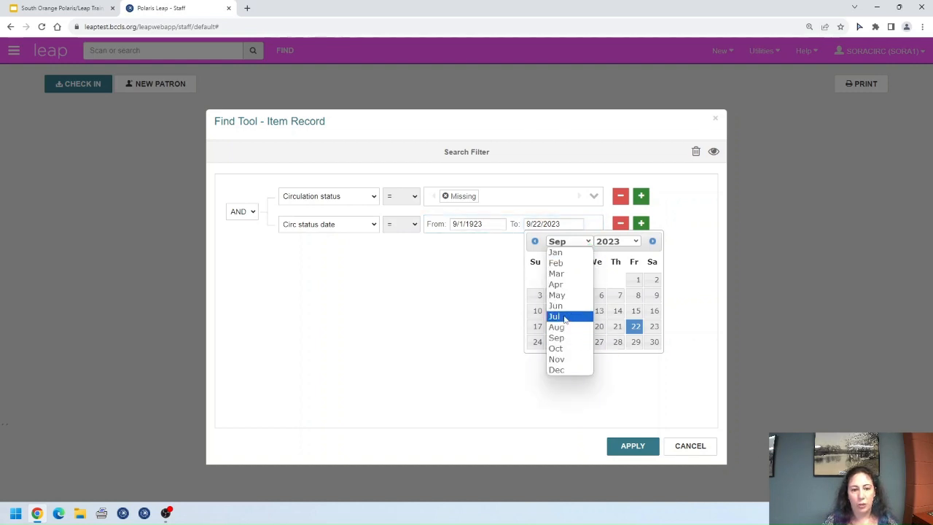
click(564, 274)
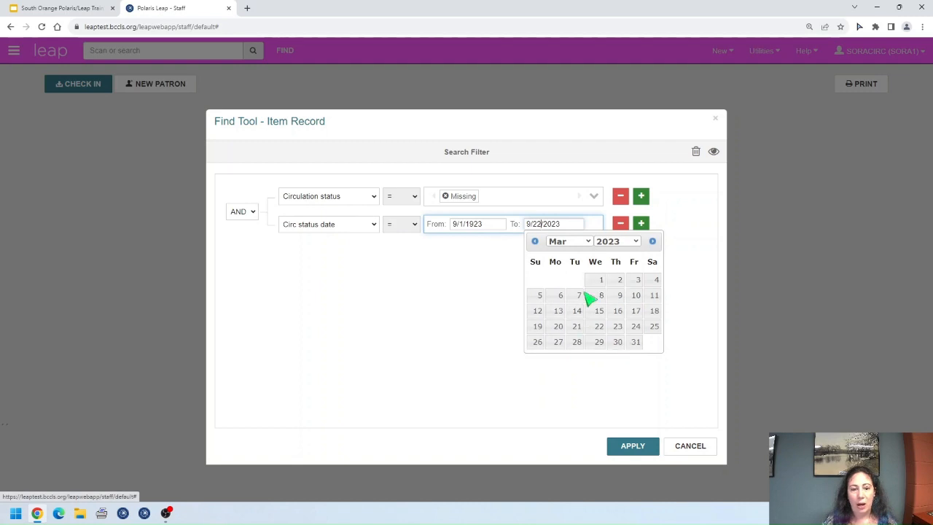
click(599, 282)
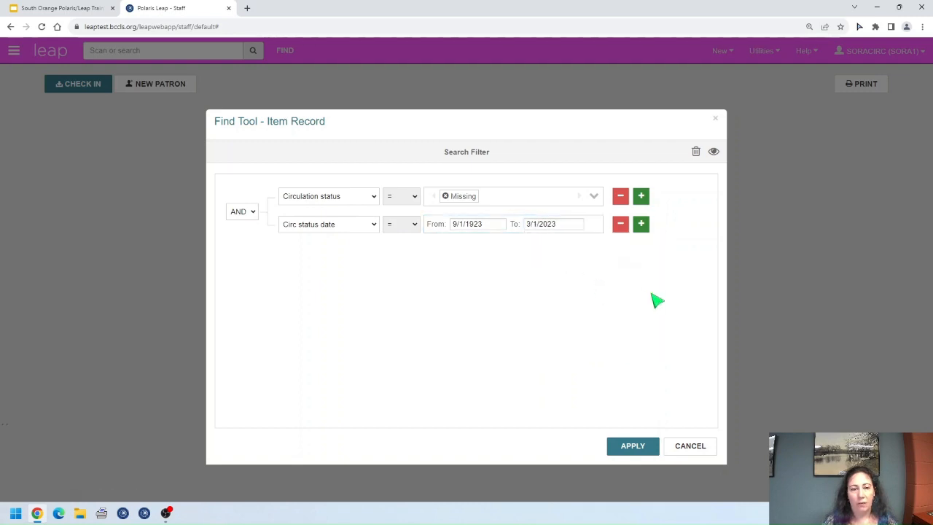
click(641, 448)
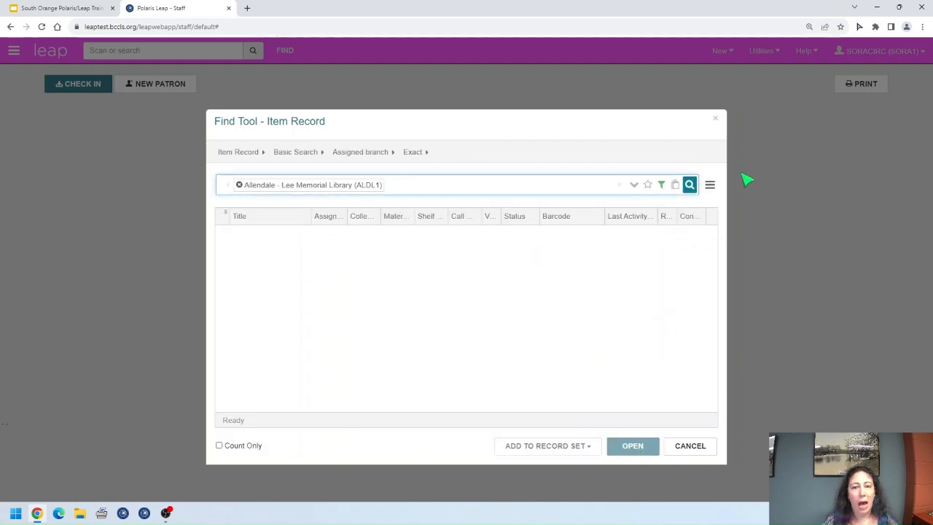
Step: Run the filtered item search to list the 11 Missing items
click(689, 185)
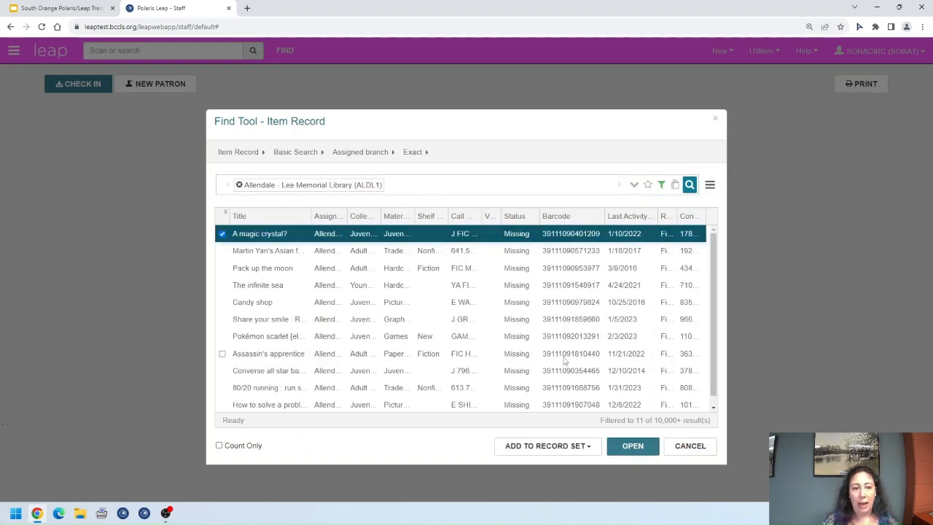
scroll(564, 360, down, 1)
scroll(563, 360, up, 1)
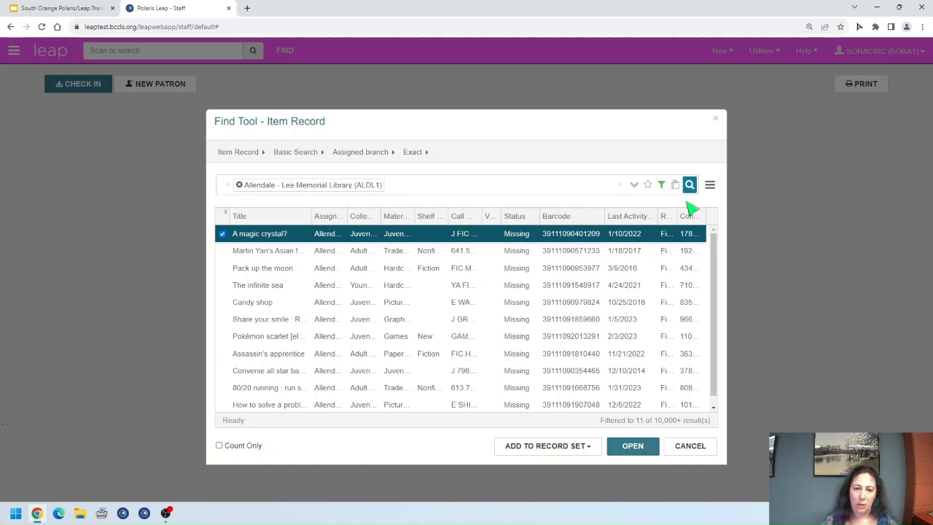
Step: Save the results as new record set 'ALDL missing 6+ months' and open it
click(675, 186)
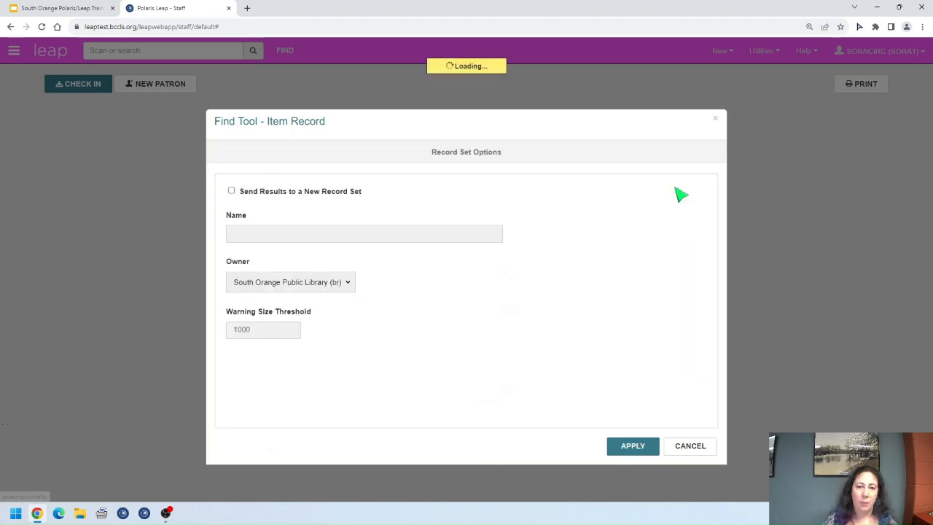
click(232, 191)
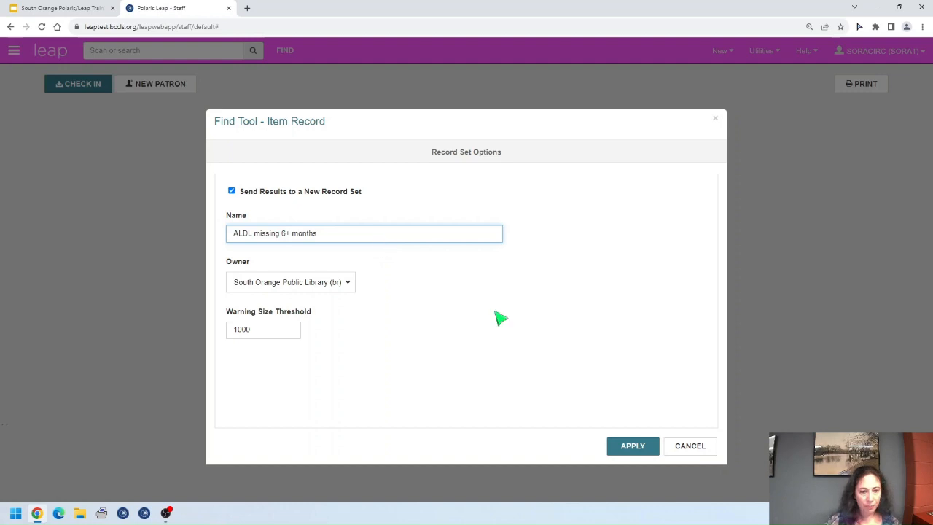
click(634, 445)
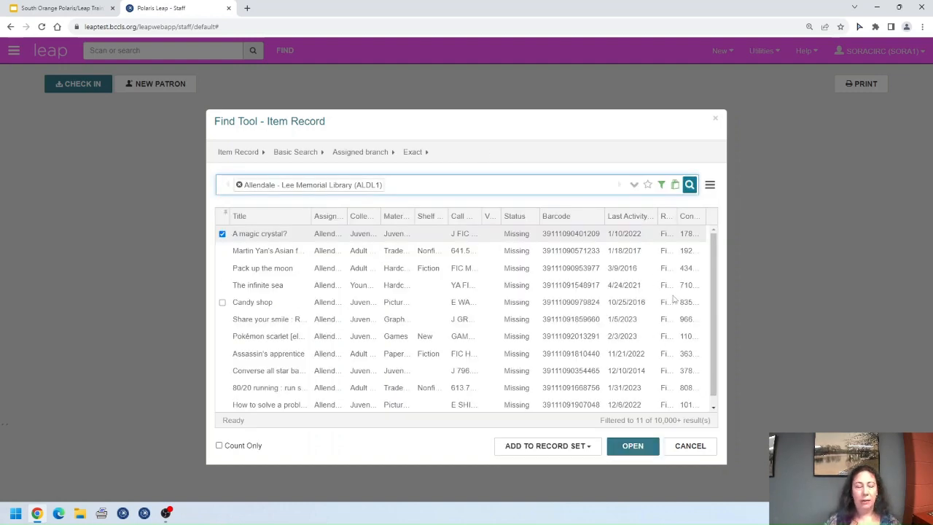
click(689, 185)
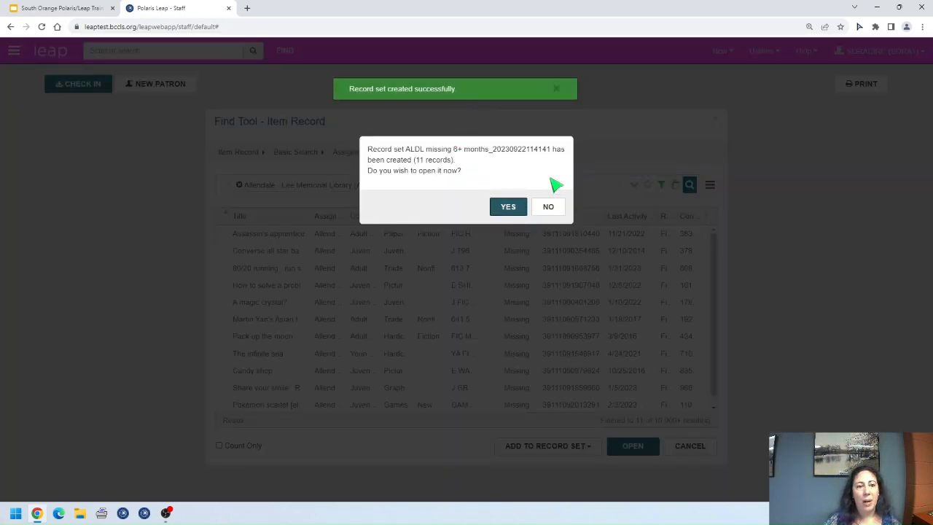
click(508, 209)
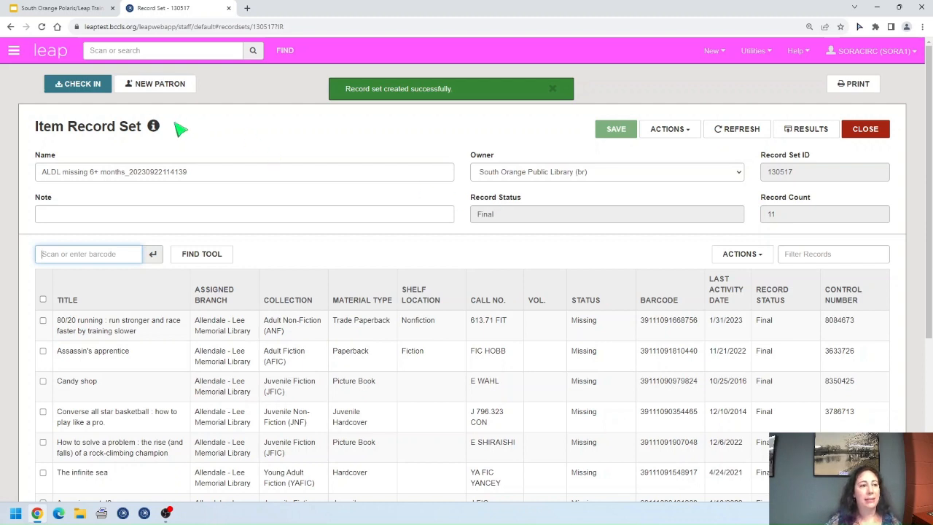
click(153, 126)
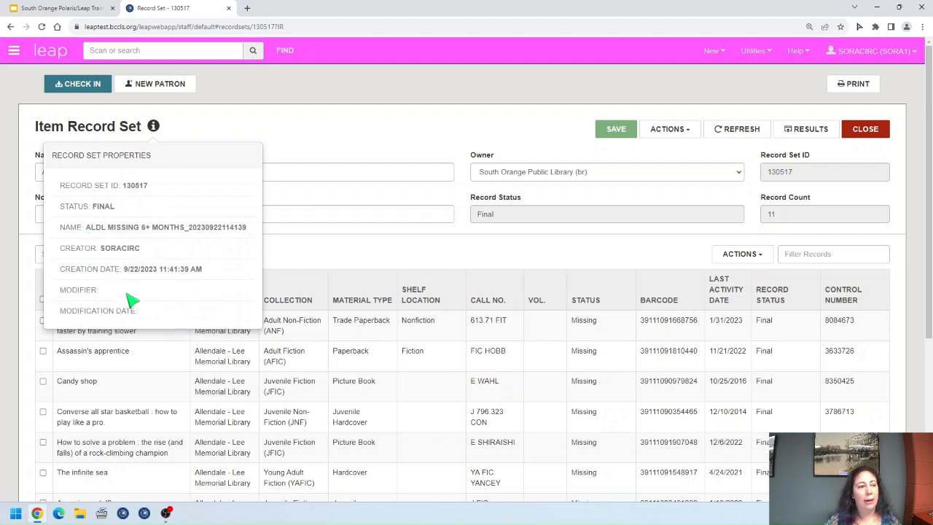
click(154, 130)
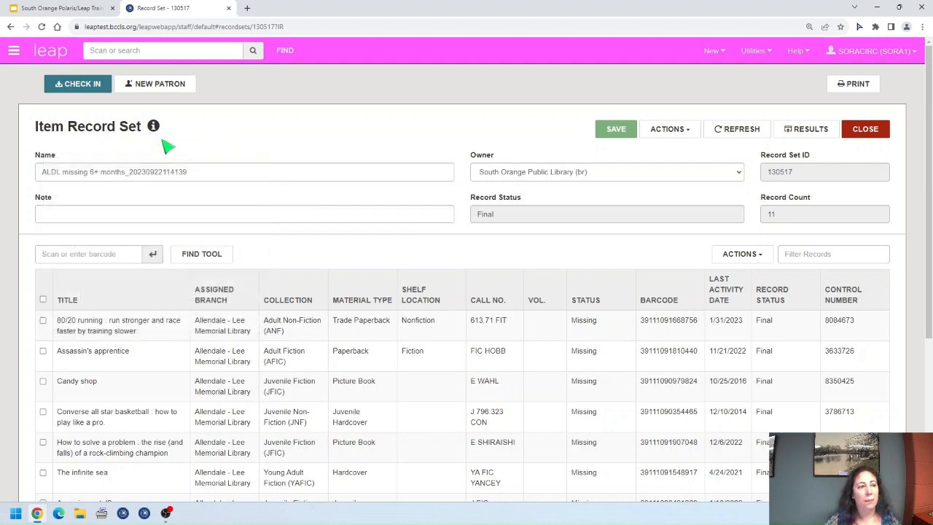
drag(126, 172, 262, 174)
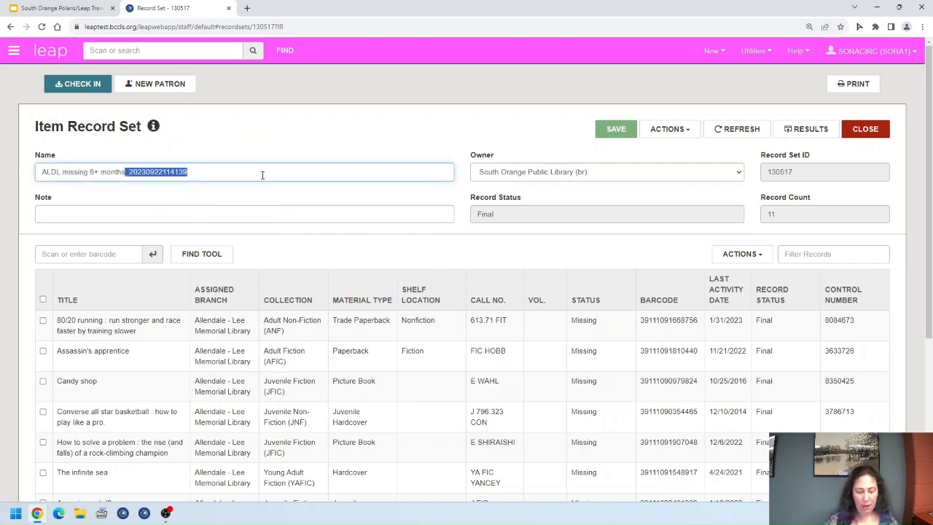
key(BackSpace)
click(620, 137)
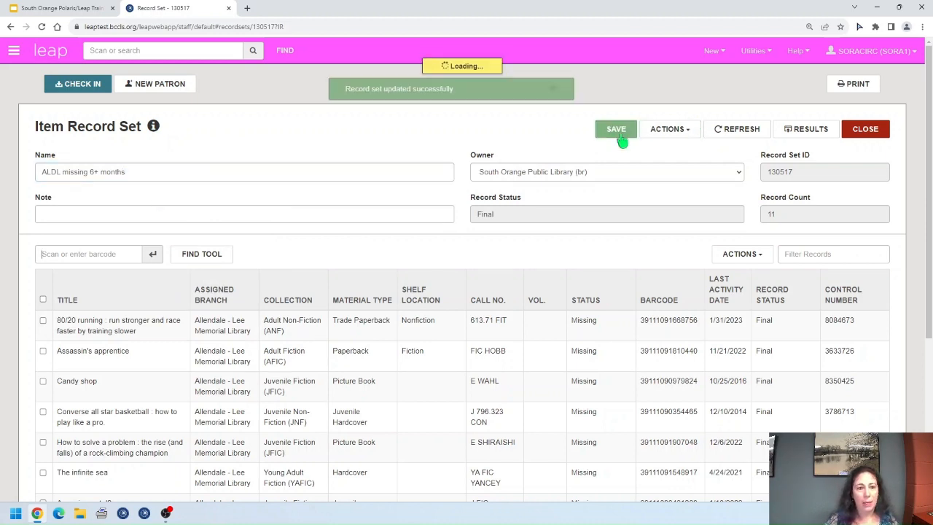
mouse_move(156, 129)
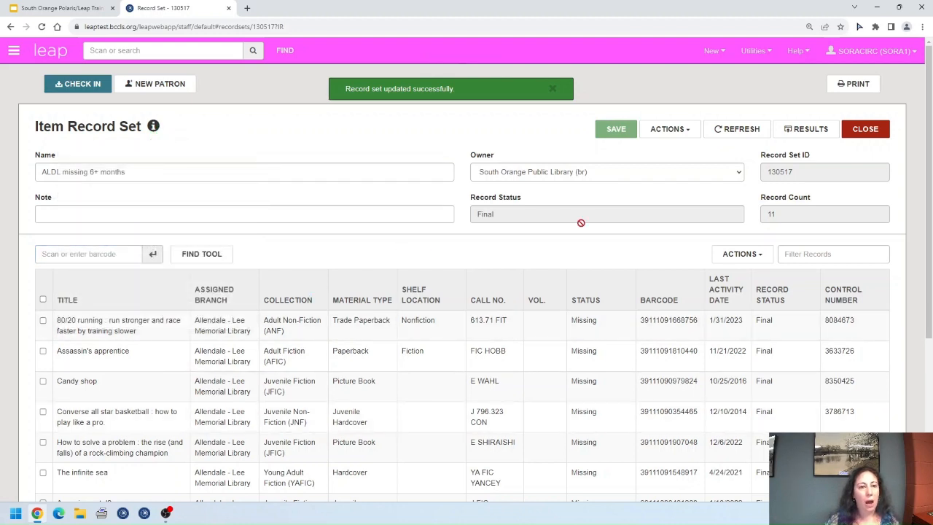
click(622, 178)
click(569, 353)
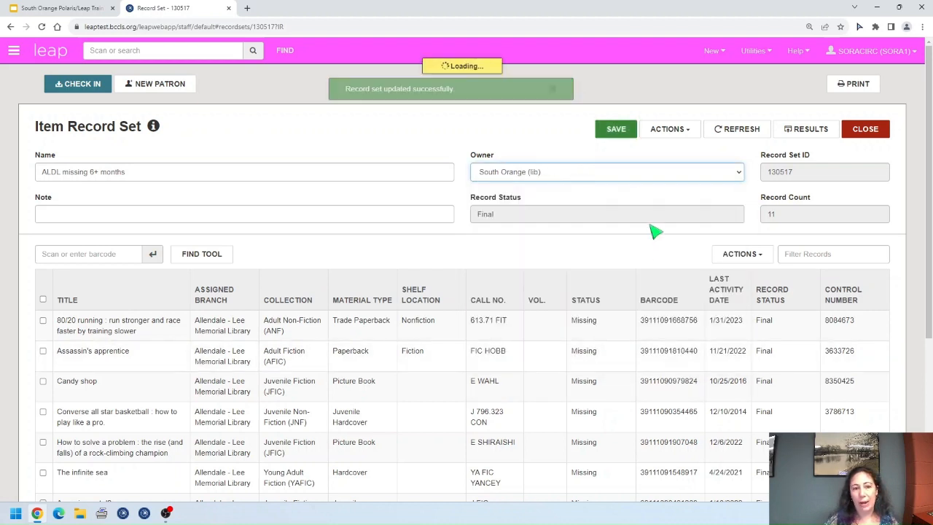
click(616, 129)
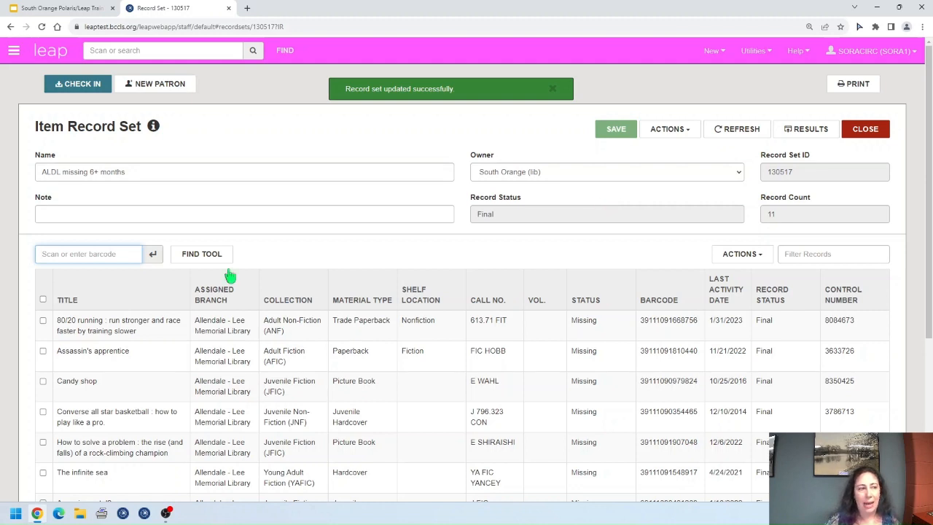
click(199, 214)
text(f)
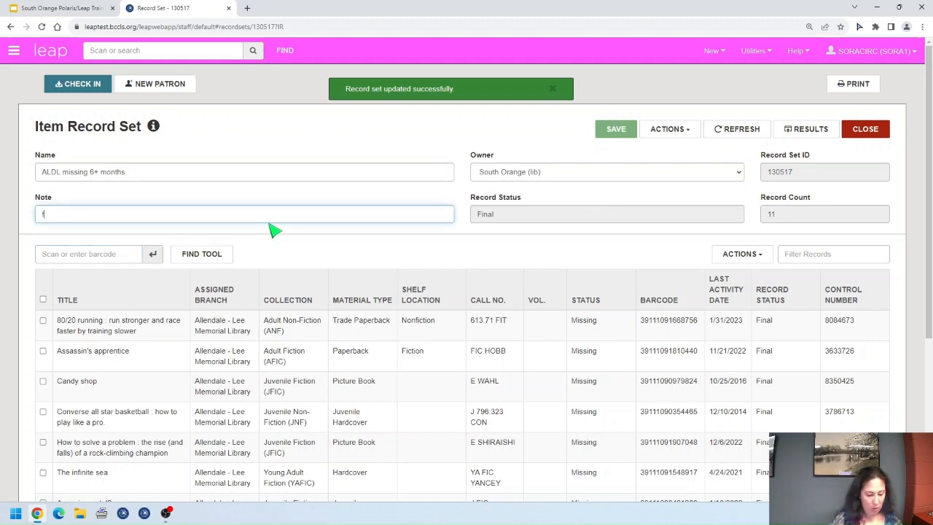
text(or Lindita)
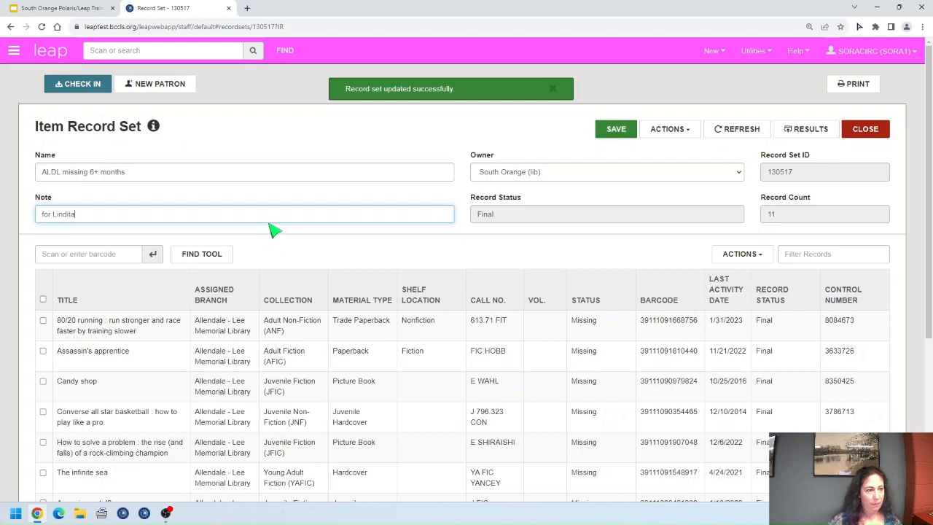
click(615, 129)
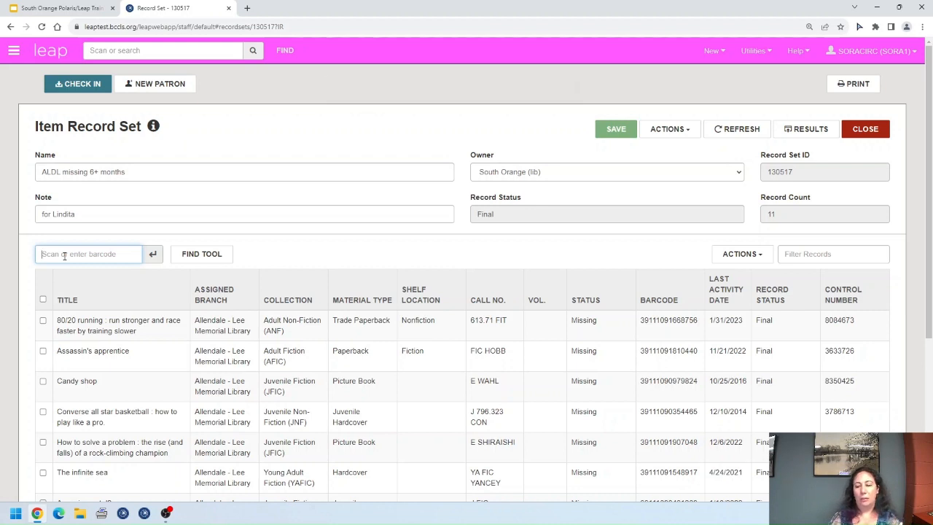
text(39111090148149)
key(Return)
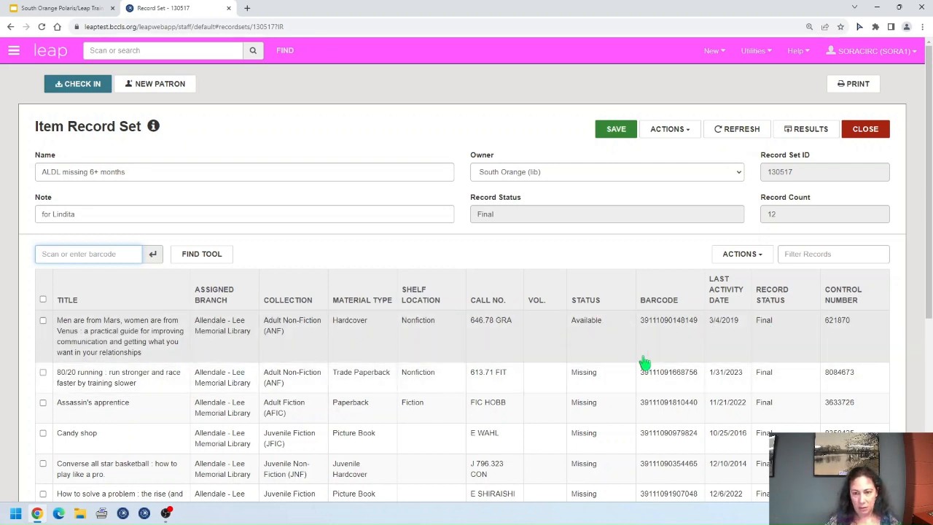
click(686, 129)
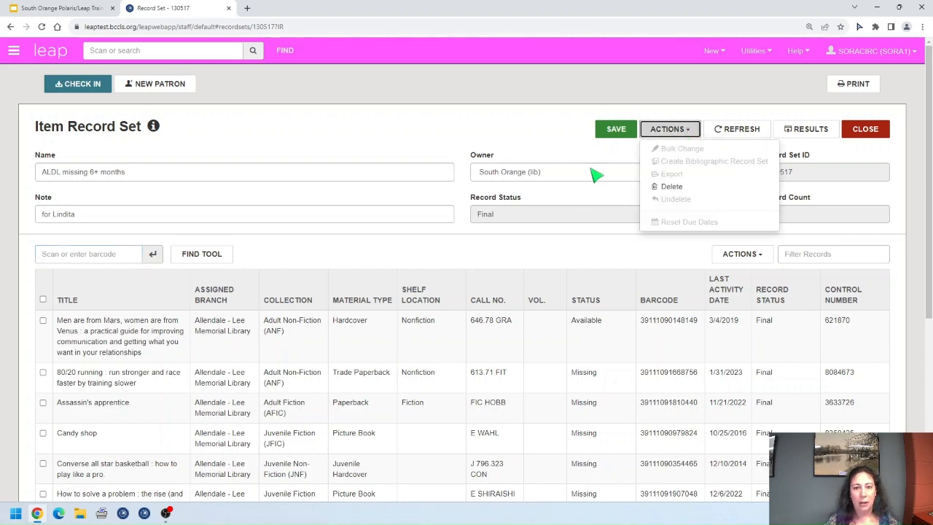
click(612, 134)
click(681, 131)
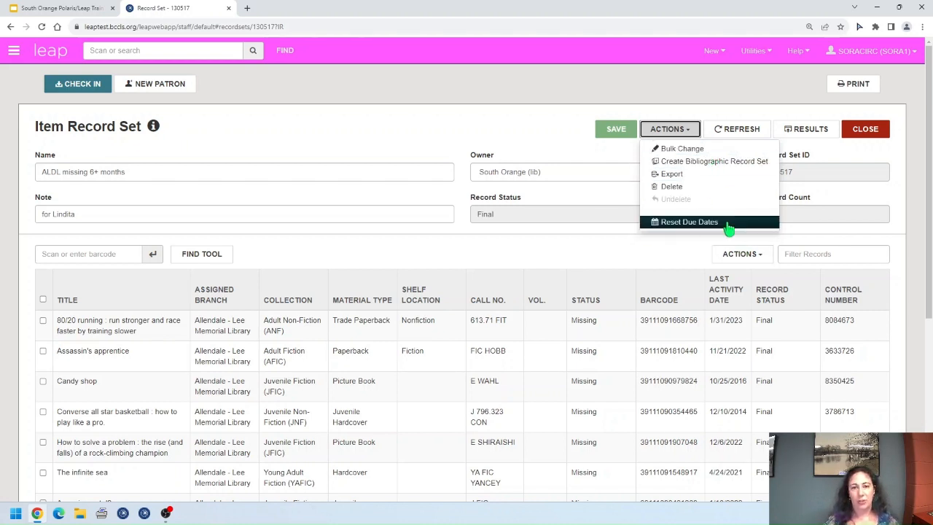
click(693, 133)
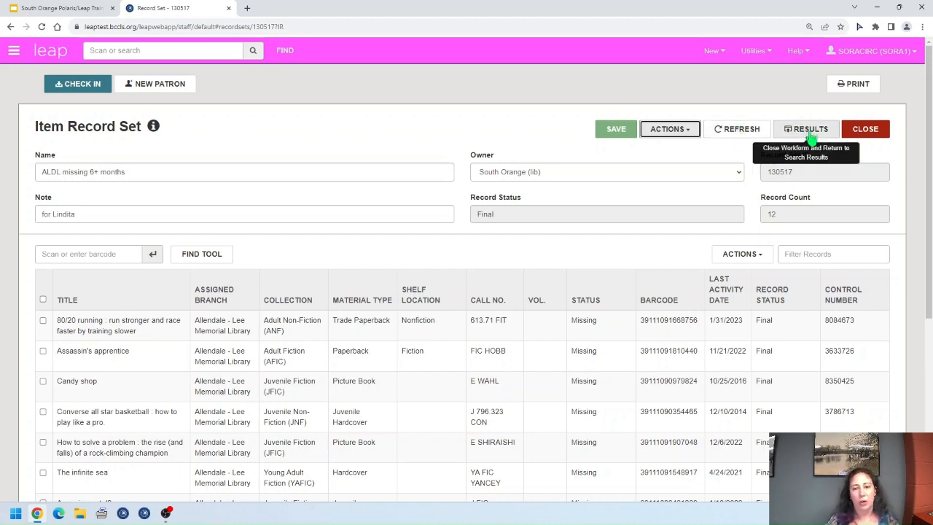
Step: Sort by status, remove the Men are from Mars item, and save the set at 11 items
click(623, 295)
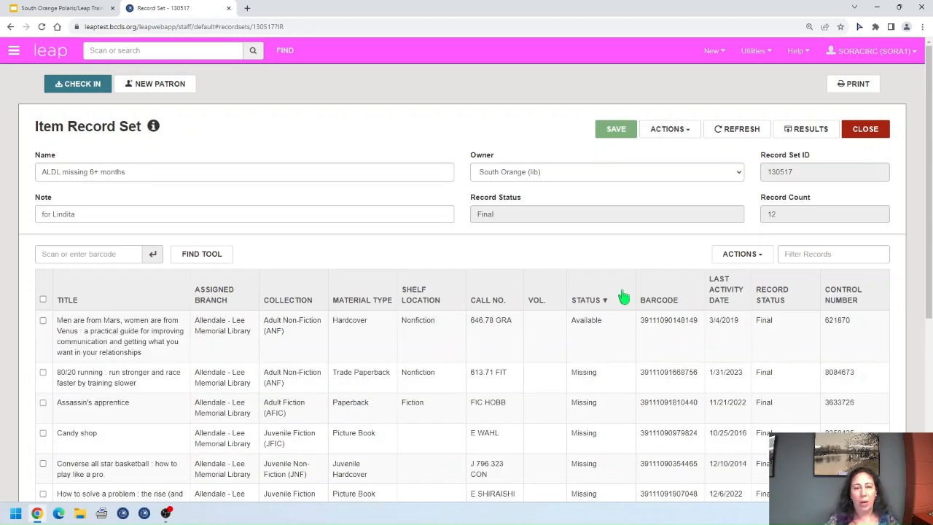
scroll(662, 402, down, 4)
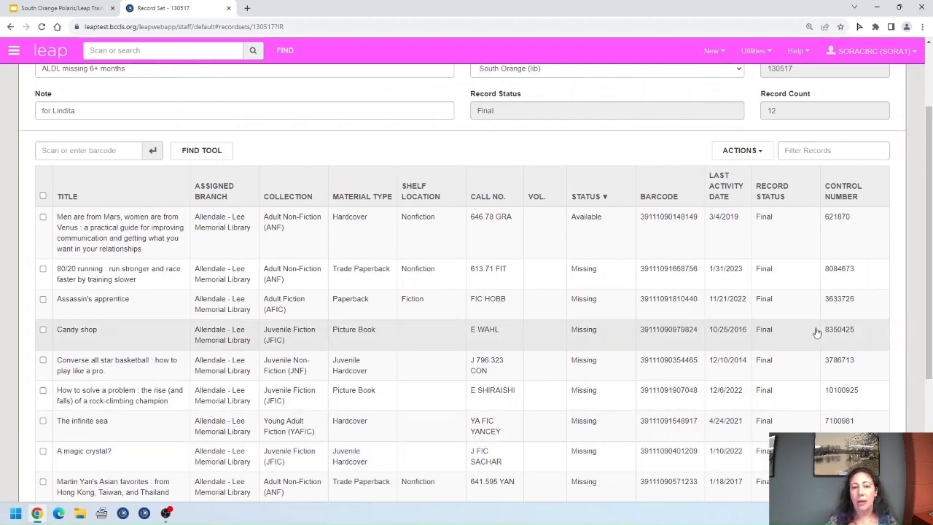
click(42, 217)
click(757, 151)
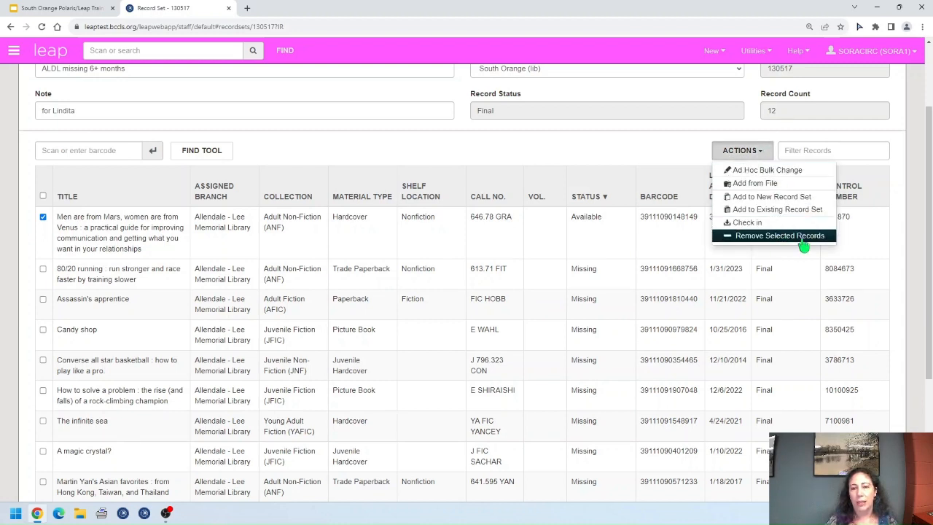
click(801, 236)
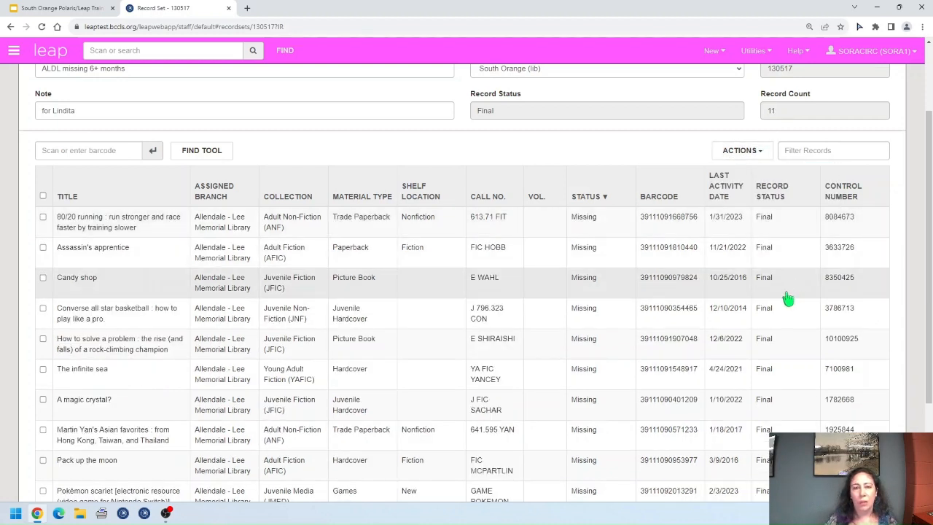
scroll(583, 182, up, 2)
click(623, 131)
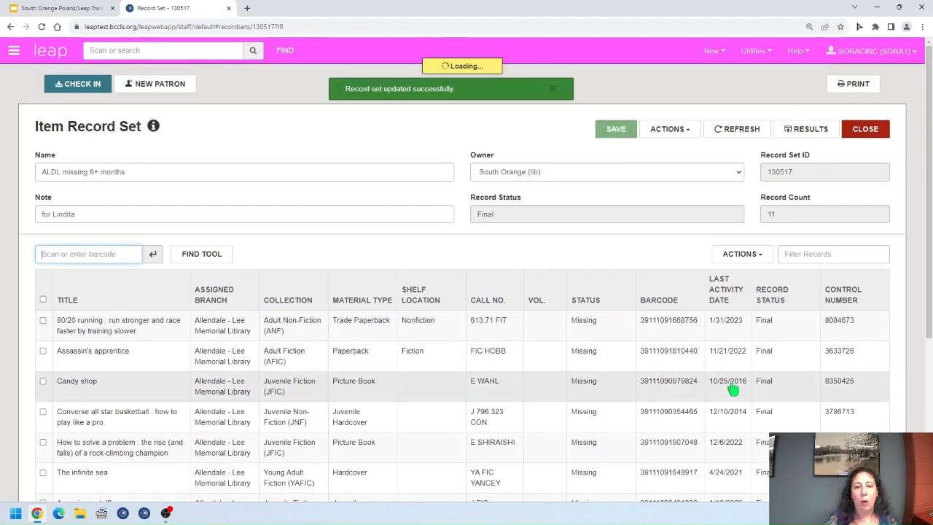
scroll(729, 379, down, 3)
scroll(727, 379, up, 5)
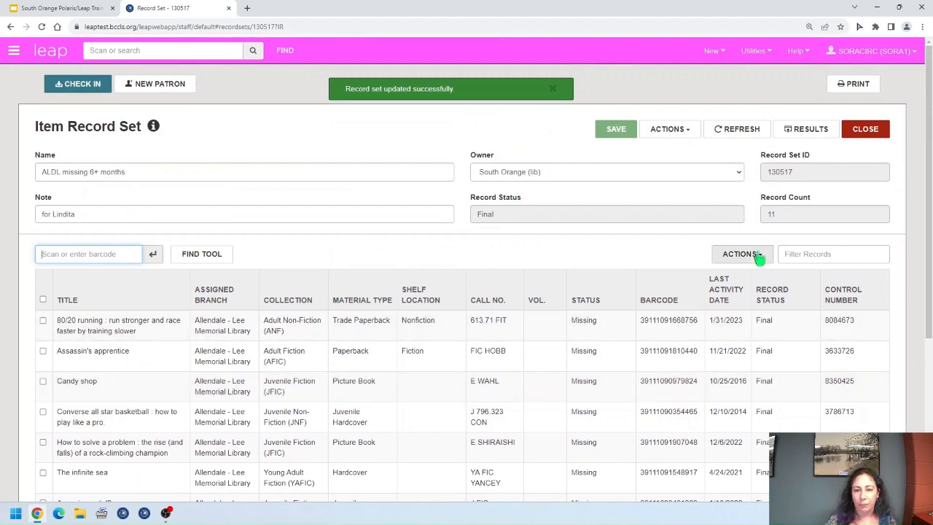
click(758, 255)
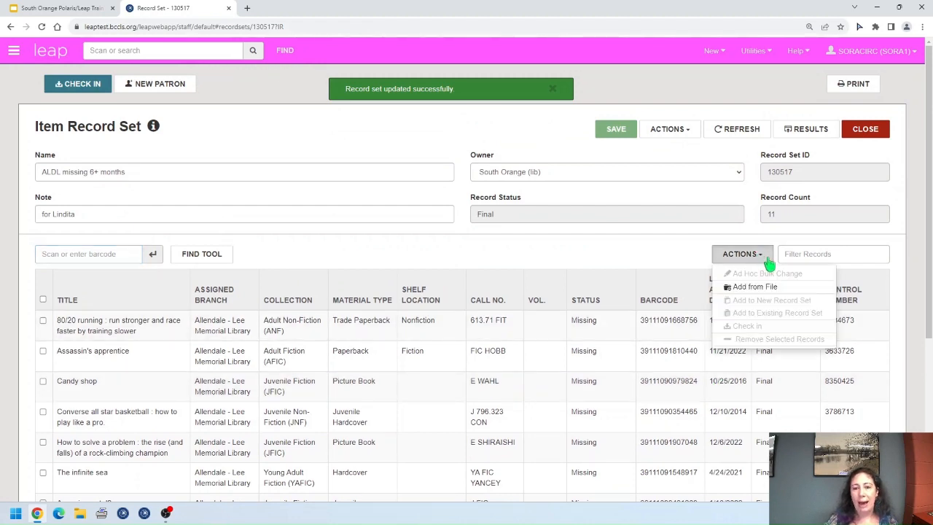
click(761, 259)
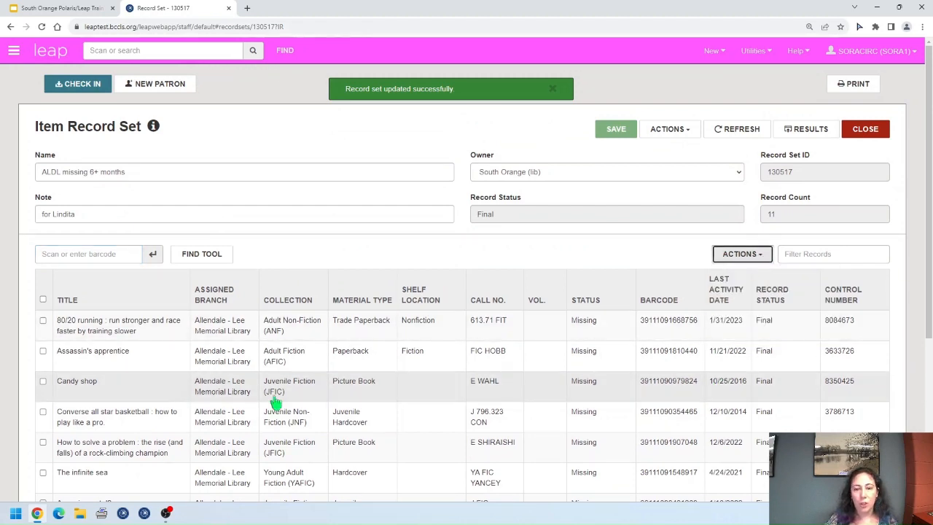
click(42, 351)
click(43, 412)
click(766, 258)
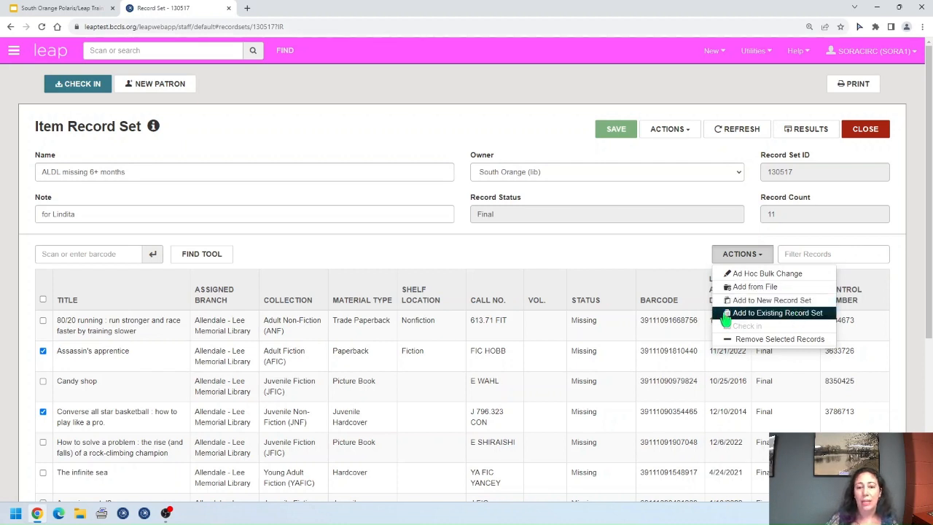
click(765, 255)
click(42, 412)
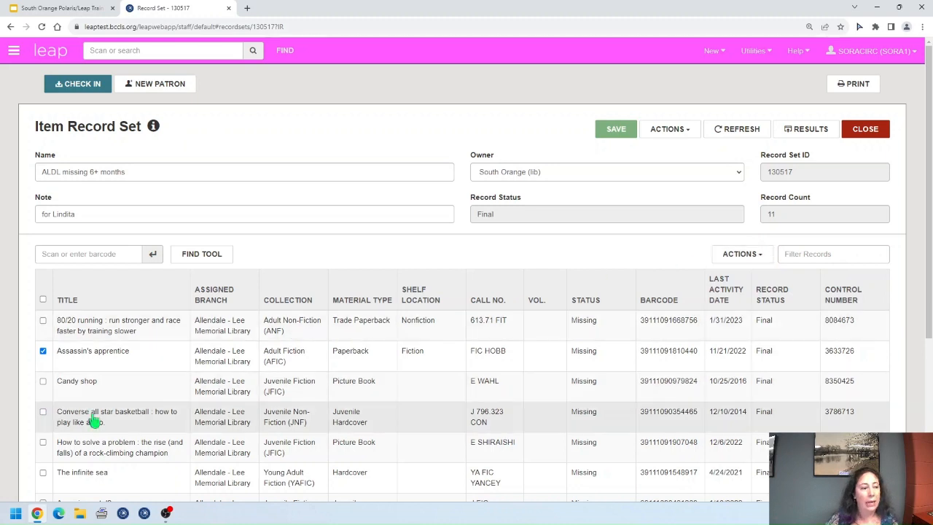
click(754, 257)
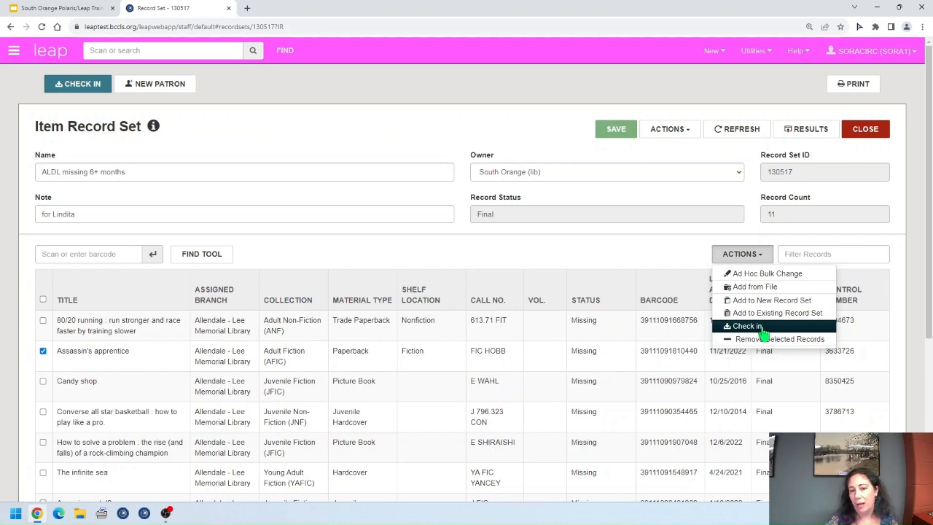
click(763, 255)
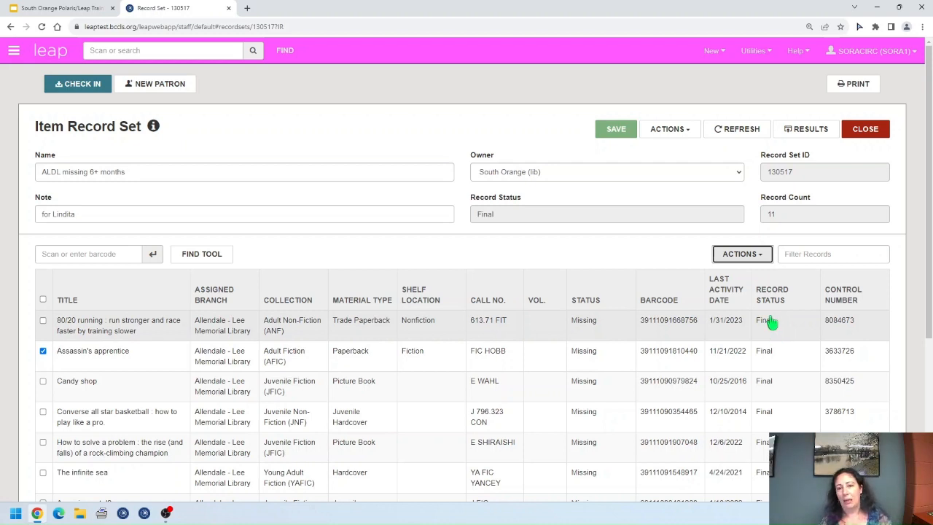
click(44, 351)
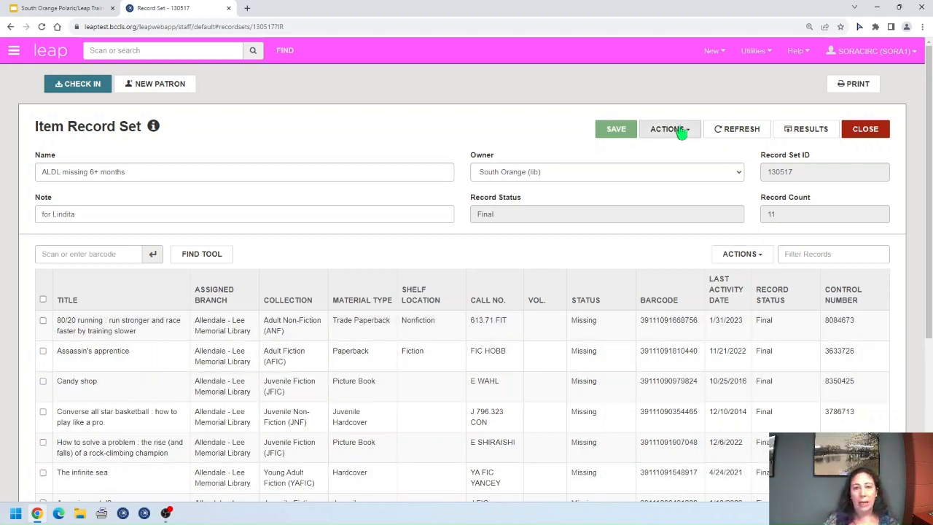
click(690, 130)
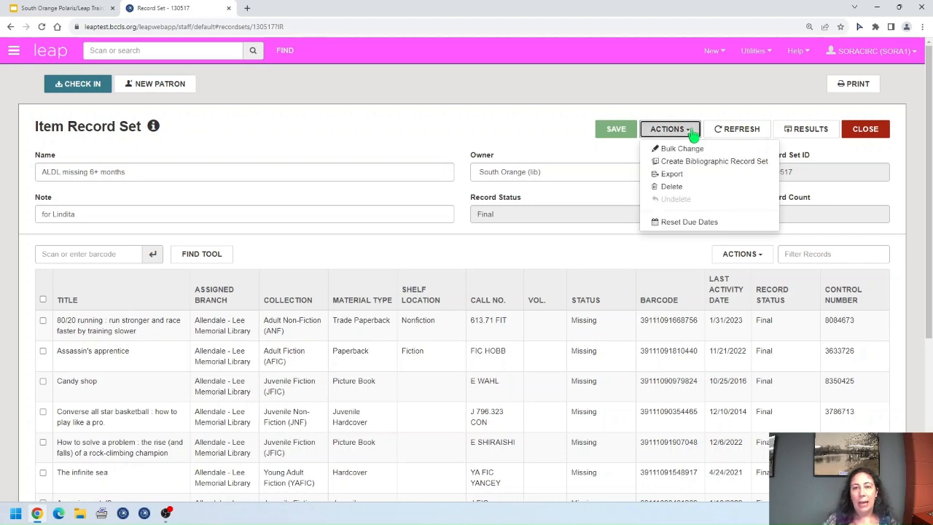
Step: Delete the ALDL missing 6+ months record set and bring up the patron Find Tool
click(701, 189)
click(482, 223)
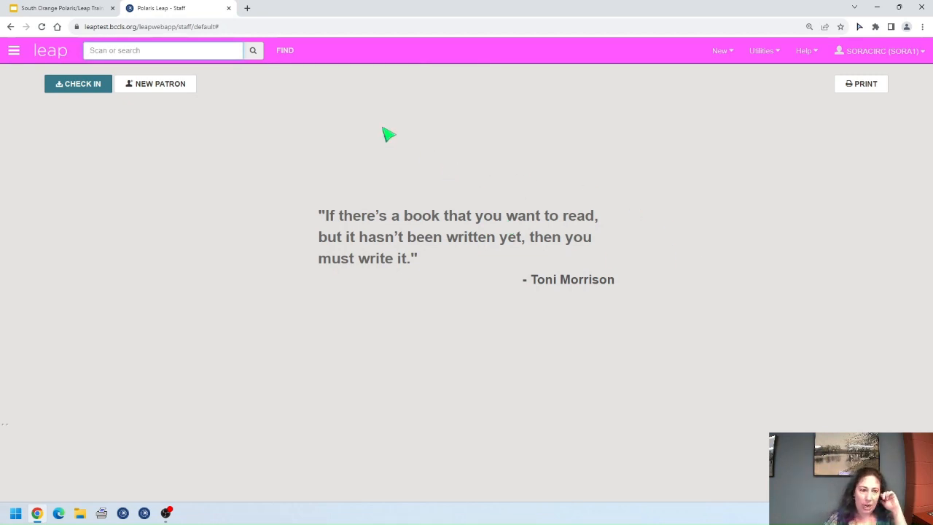
click(284, 51)
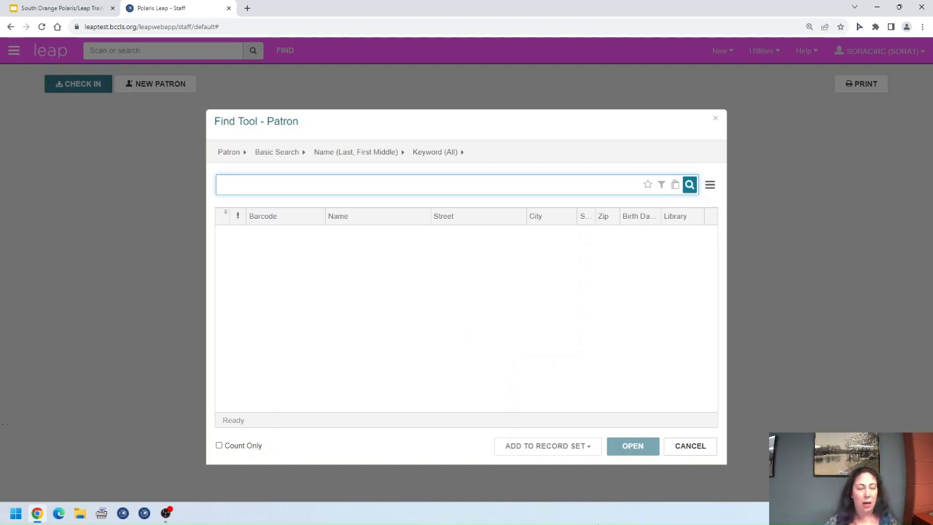
Step: Search record sets for 'sora' in the Find Tool and widen the Name column
click(229, 152)
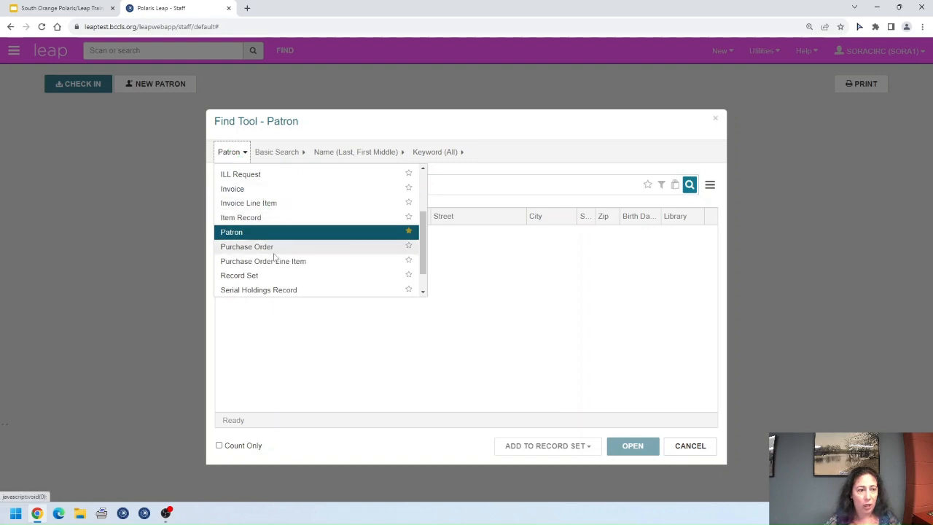
click(240, 276)
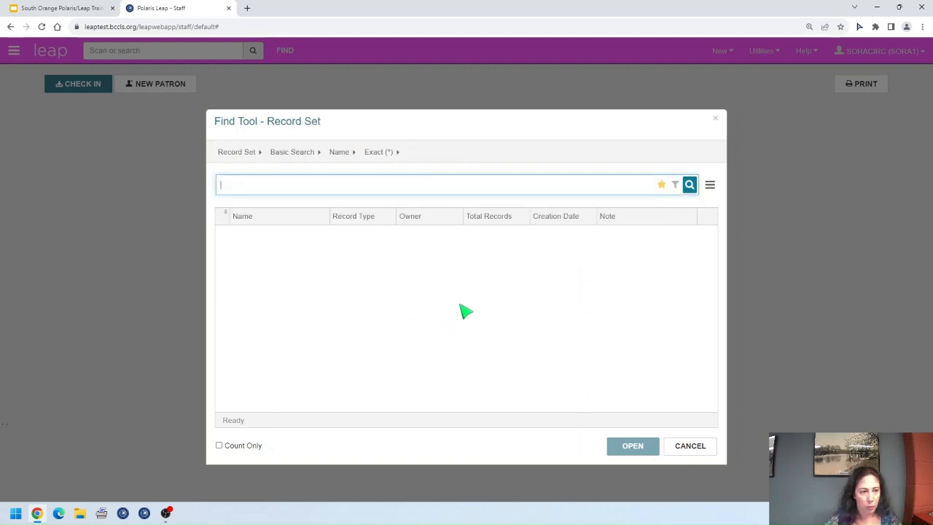
text(sora)
key(Return)
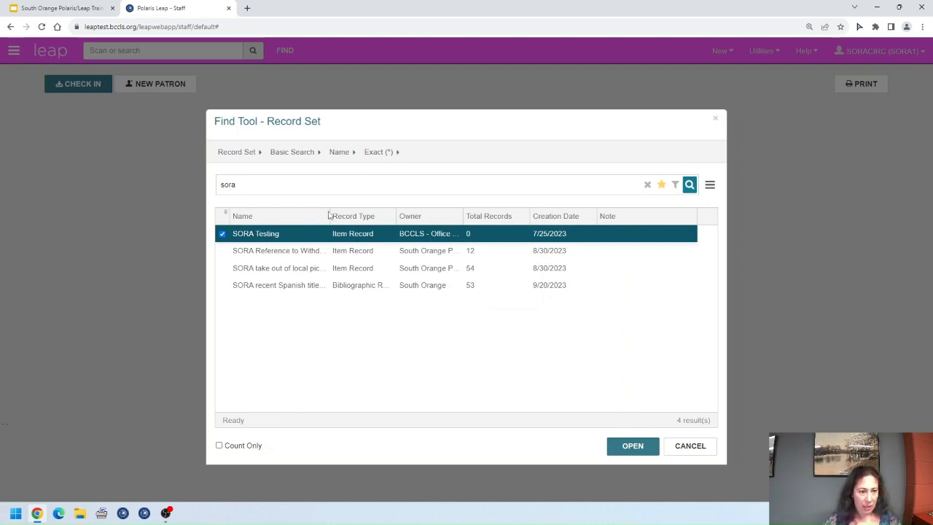
drag(330, 213, 387, 230)
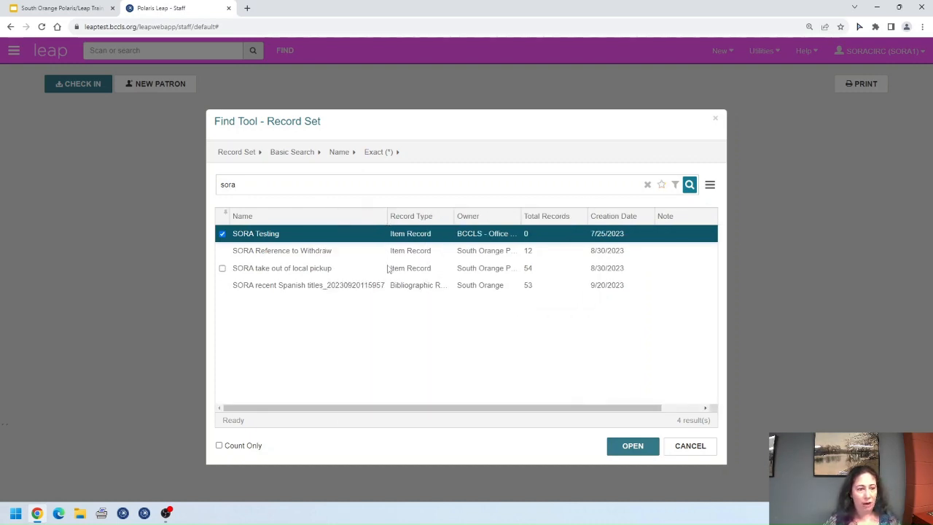
Step: Open the SORA Reference to Withdraw record set and its Actions menu
click(346, 253)
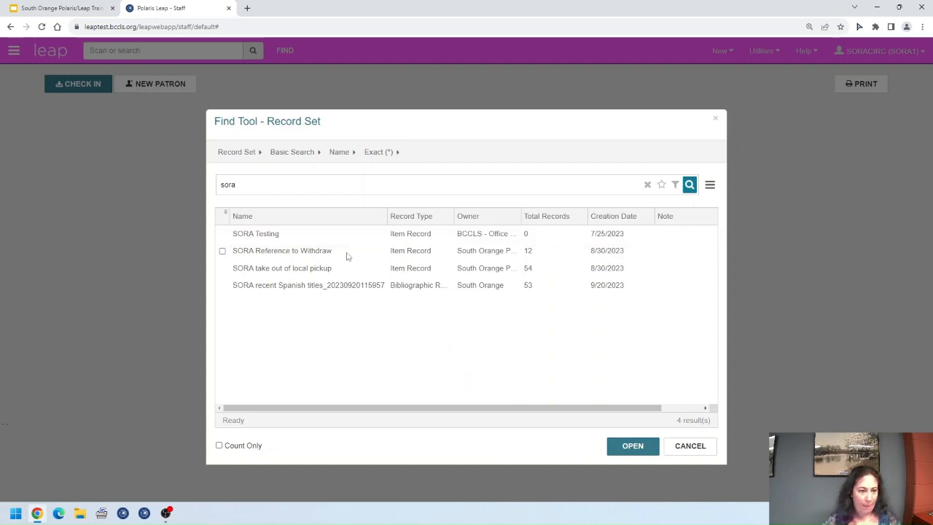
click(291, 251)
click(626, 447)
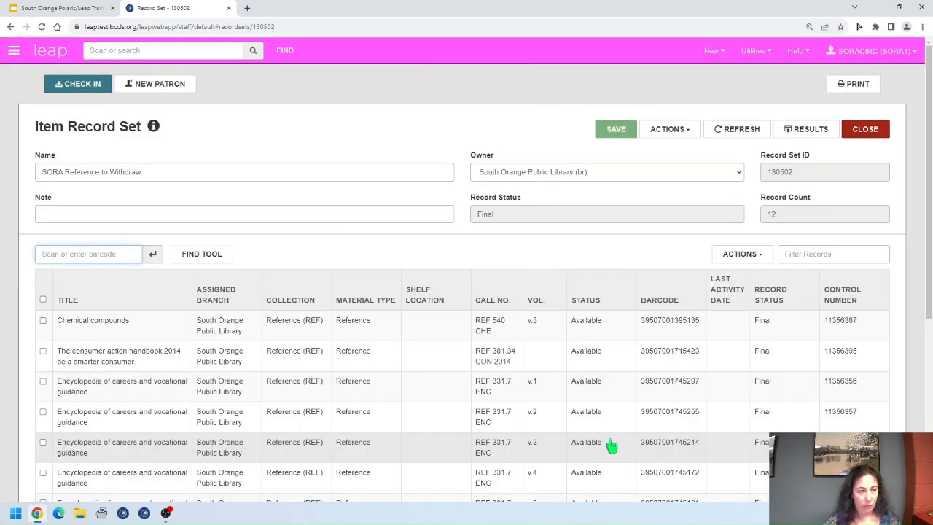
scroll(609, 445, down, 5)
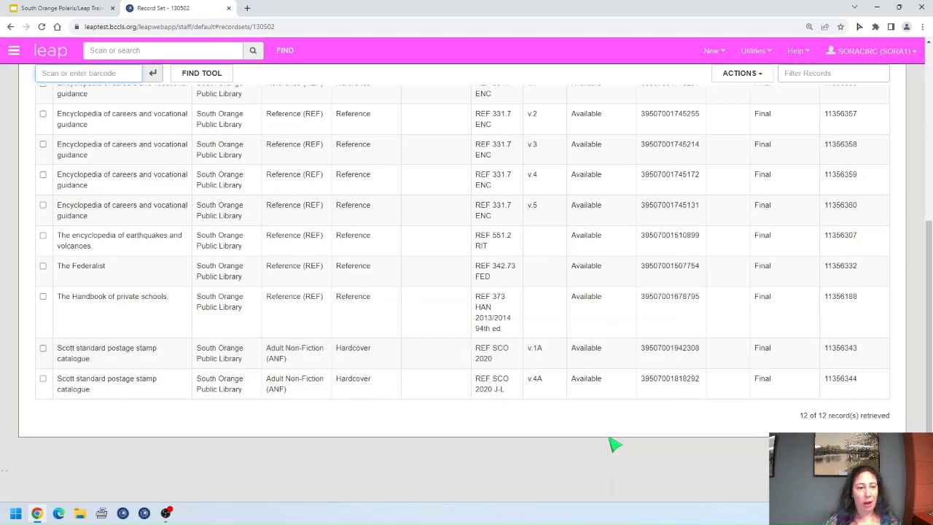
scroll(610, 443, up, 5)
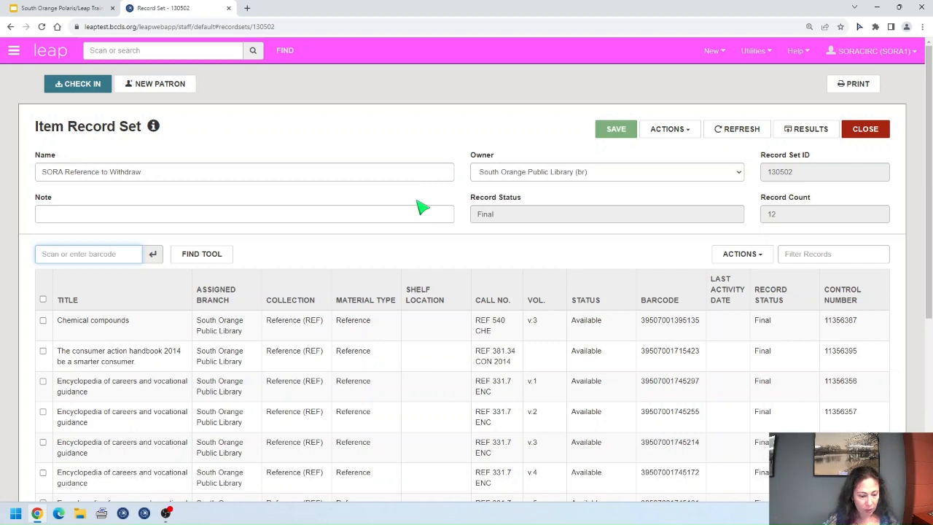
click(692, 132)
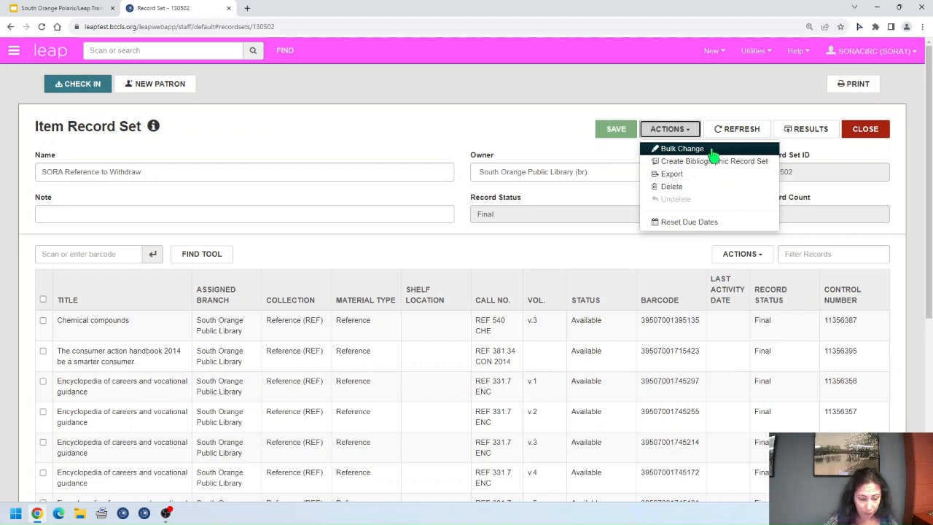
Step: Start a bulk change on the set's items and authorize it with the supervisor's username and password
click(682, 149)
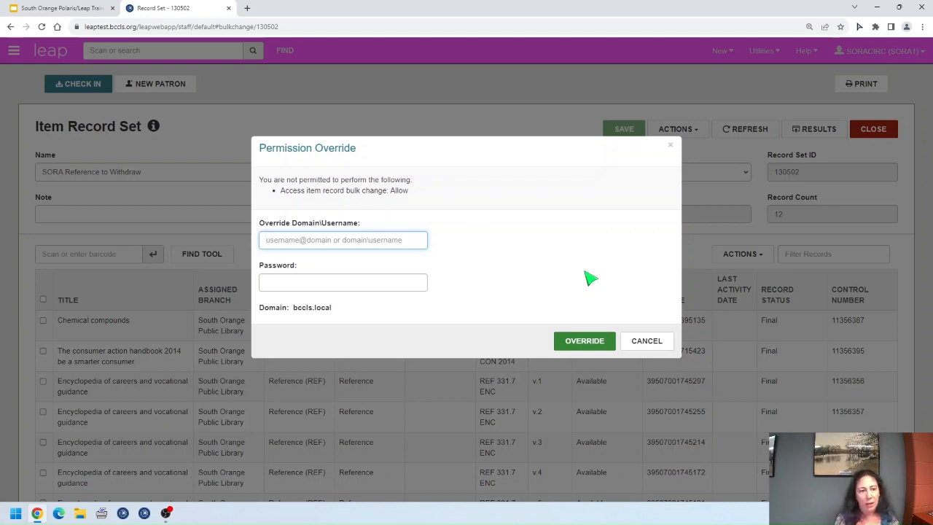
text(sorasuper)
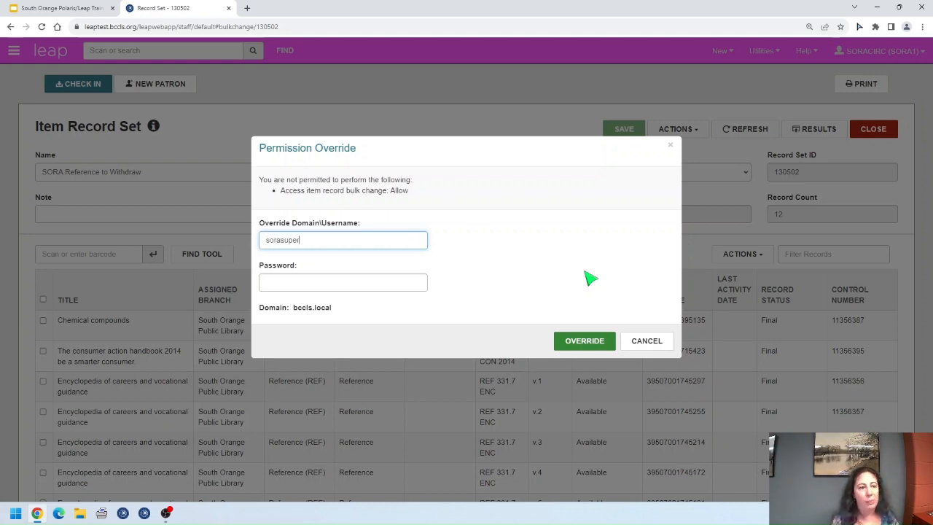
key(Tab)
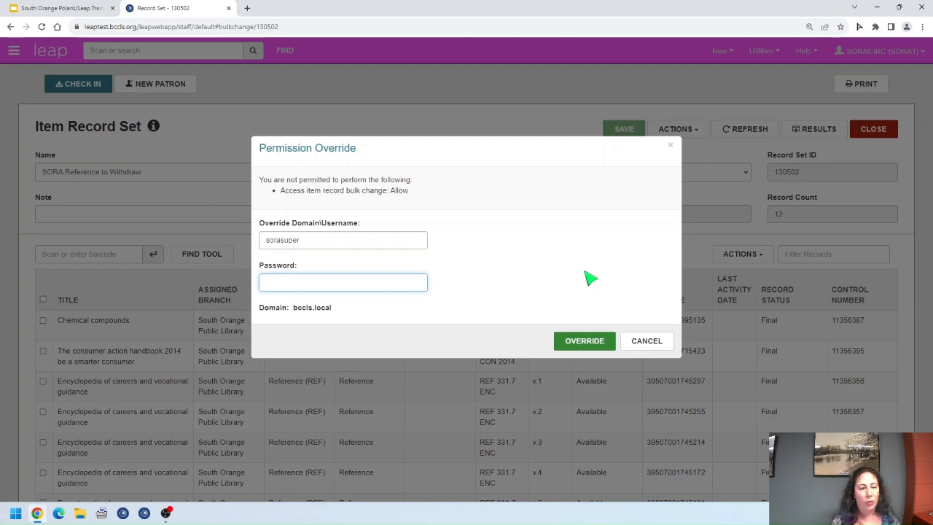
text(••••••••••)
click(583, 349)
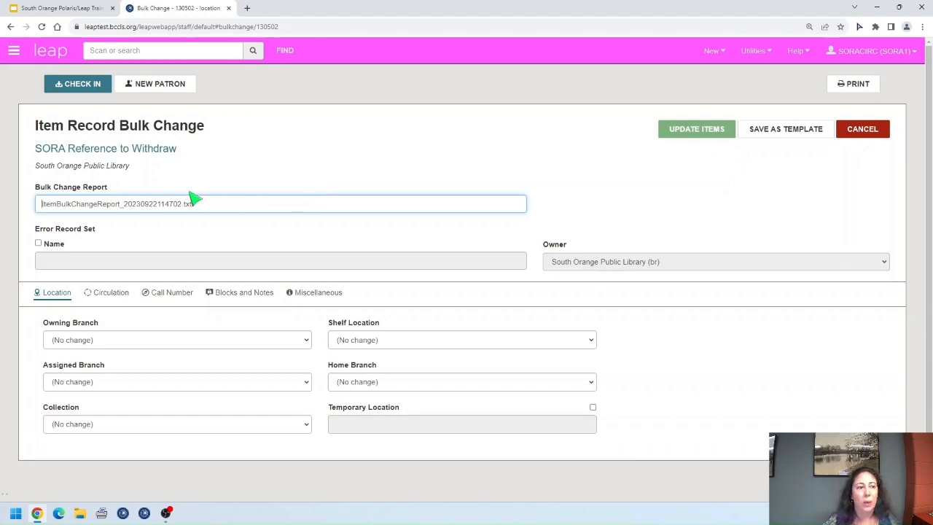
Step: Tick the Name checkbox so failed items are saved to an error record set
click(38, 244)
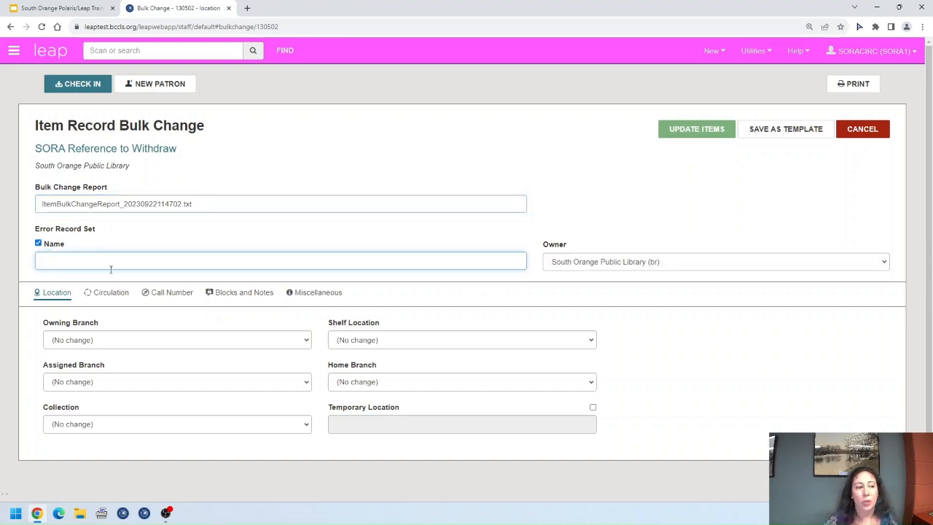
Step: Name the error record set 'SORA reference withdraw errors', then untick its Name checkbox
text(SORA )
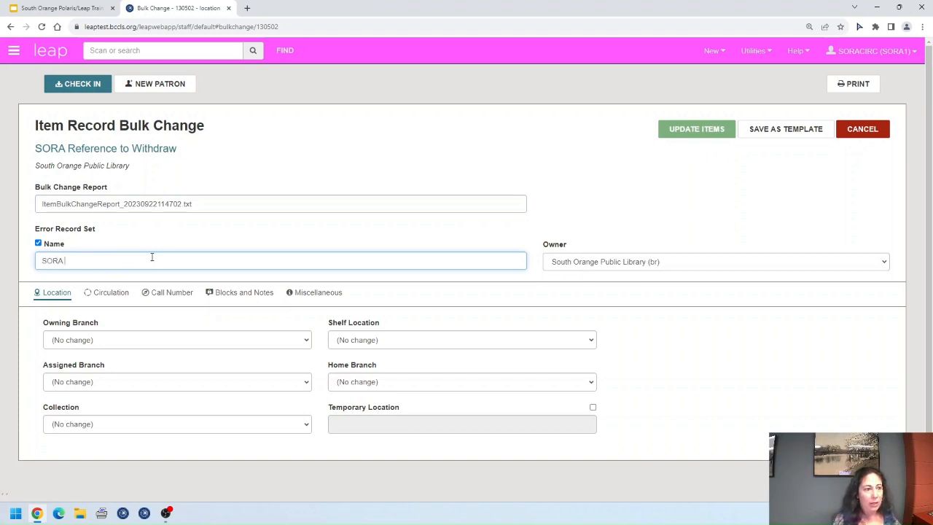
text(regerence wit)
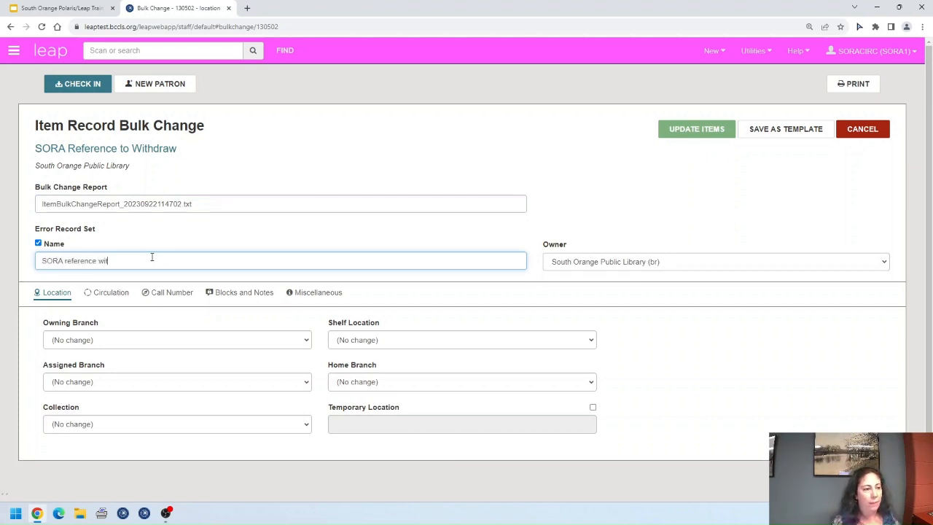
text(hdraw errors)
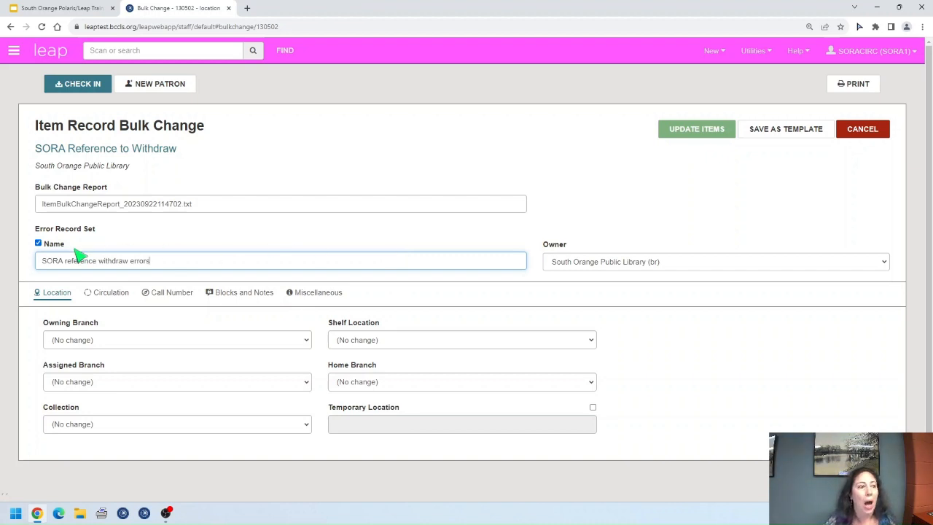
click(39, 244)
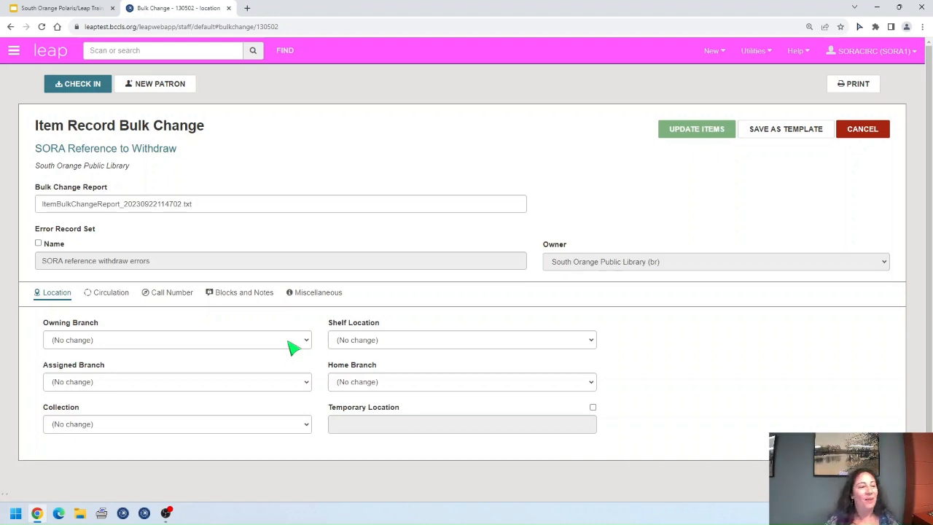
click(239, 341)
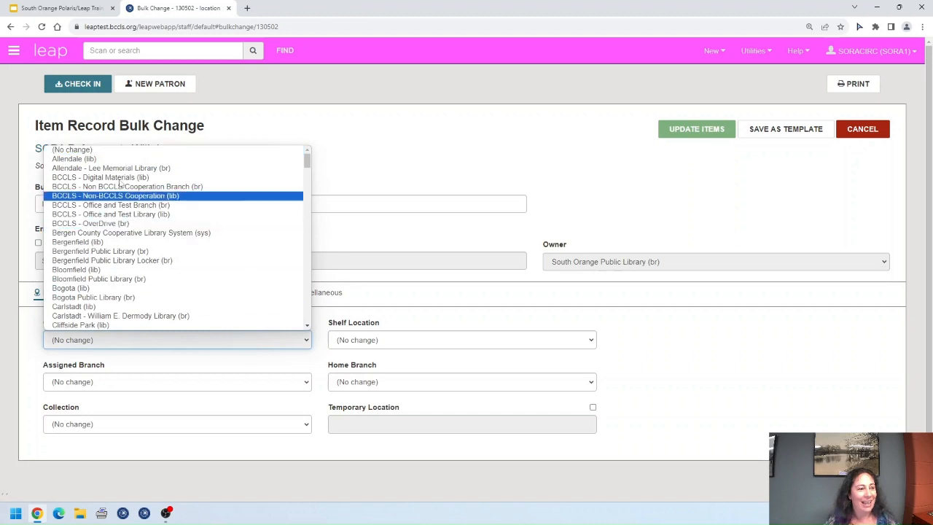
click(246, 343)
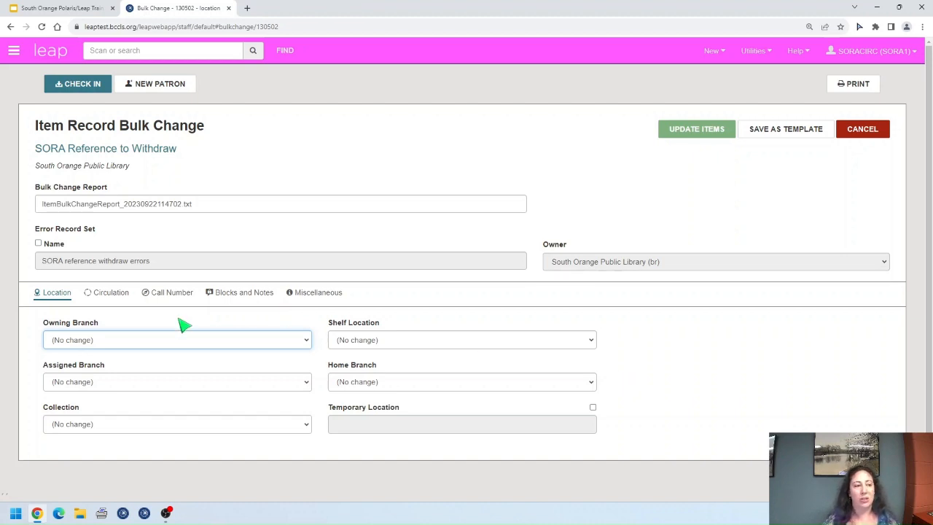
Step: Set the bulk change's Circulation Status to Withdrawn
click(118, 301)
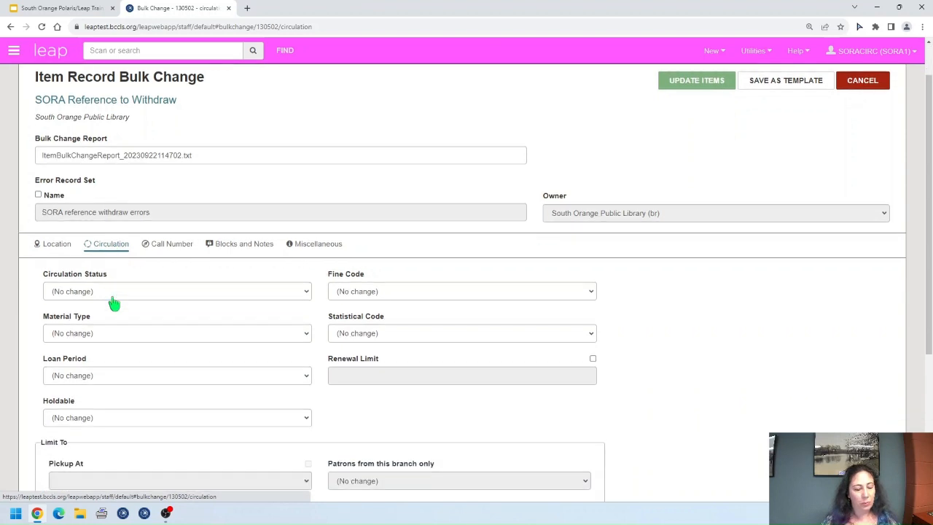
scroll(115, 302, down, 2)
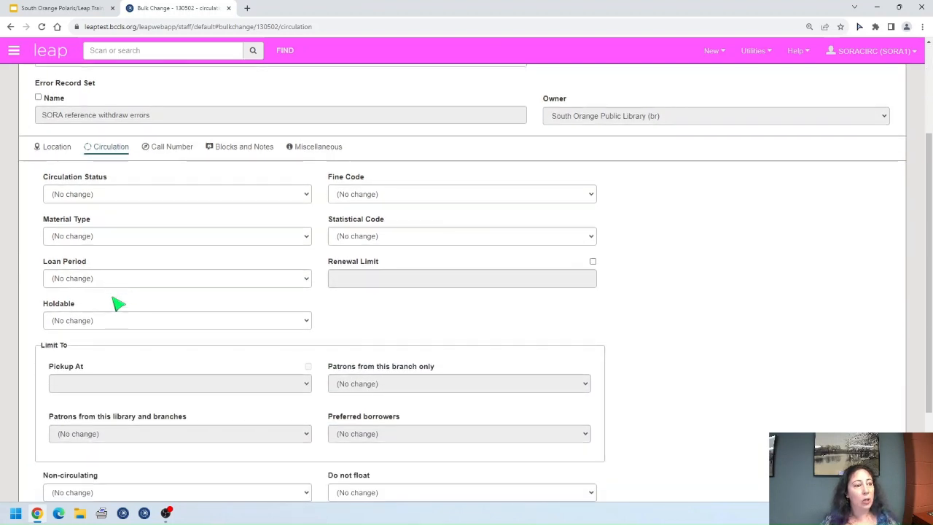
click(172, 196)
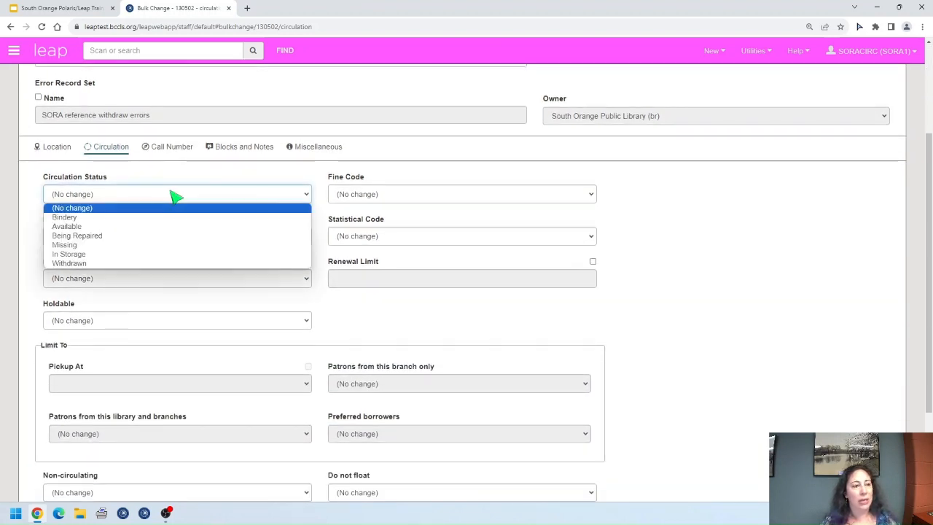
click(98, 263)
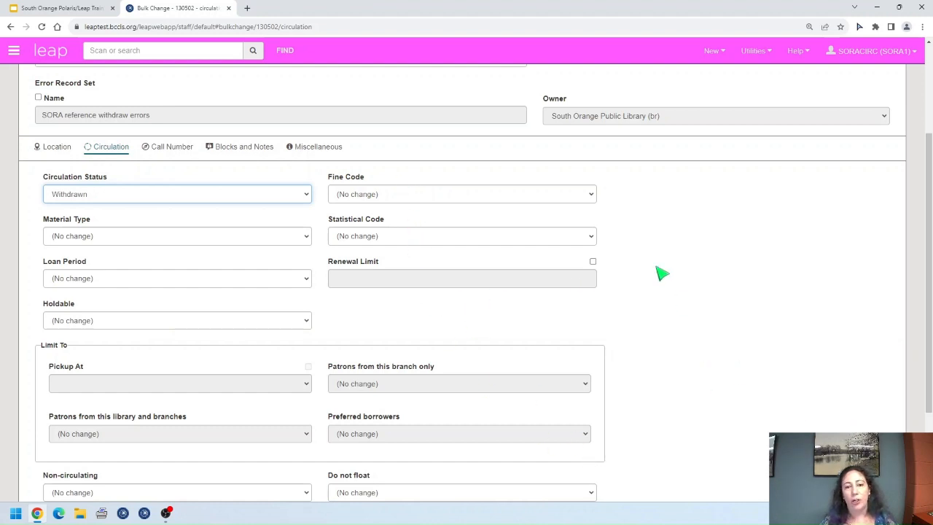
Step: Try lowering the Renewal Limit, then leave it unchanged
click(592, 262)
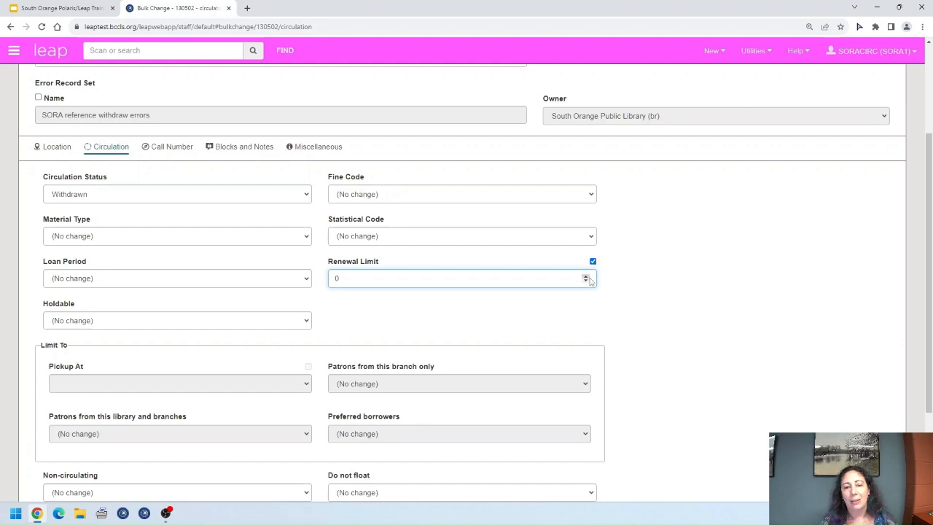
click(585, 281)
click(586, 281)
click(593, 262)
Step: Switch Holdable to Unchecked and then to Checked
scroll(687, 350, down, 2)
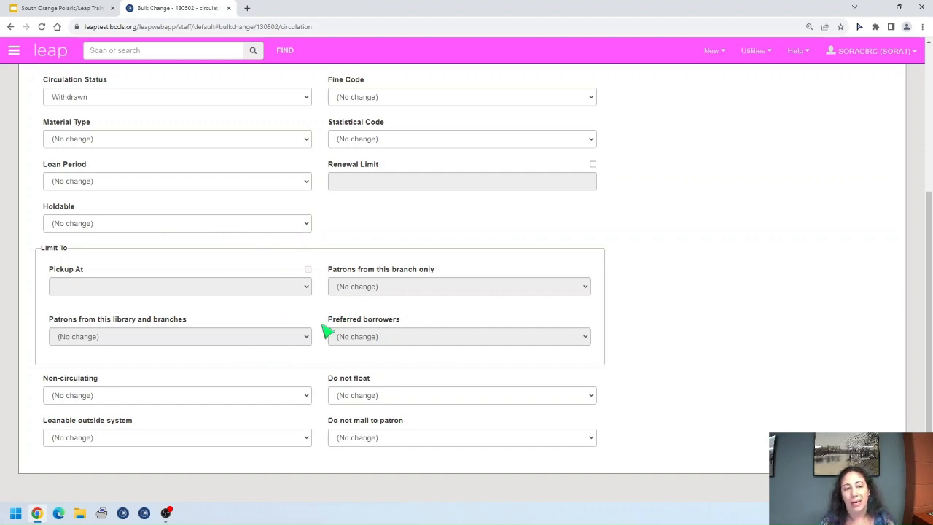
click(304, 226)
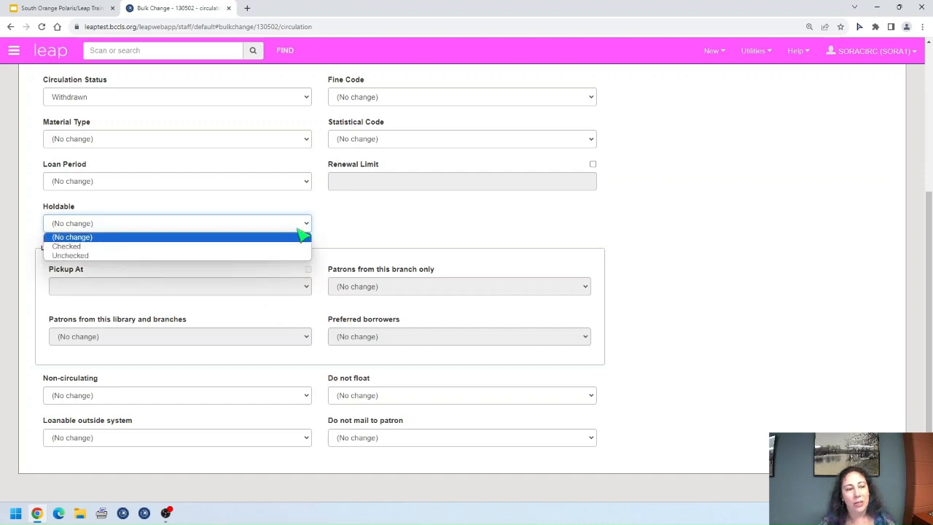
click(248, 256)
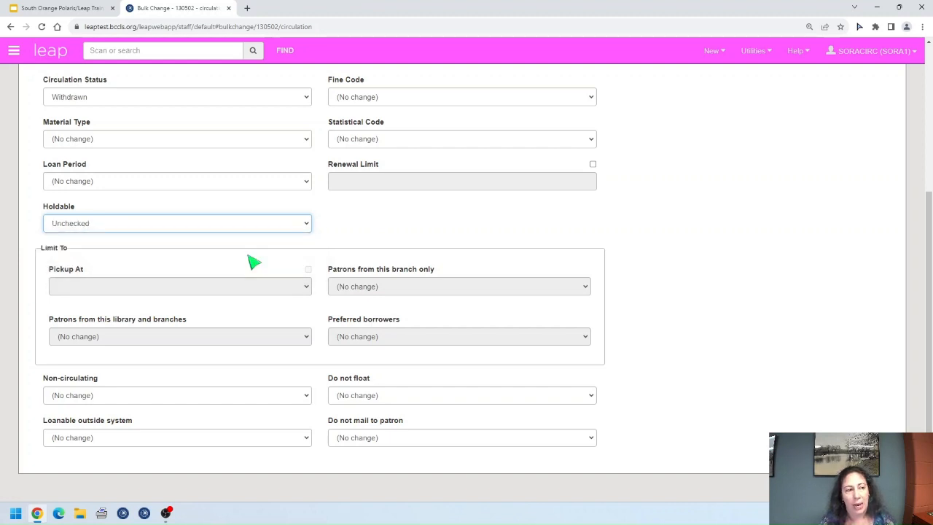
click(306, 224)
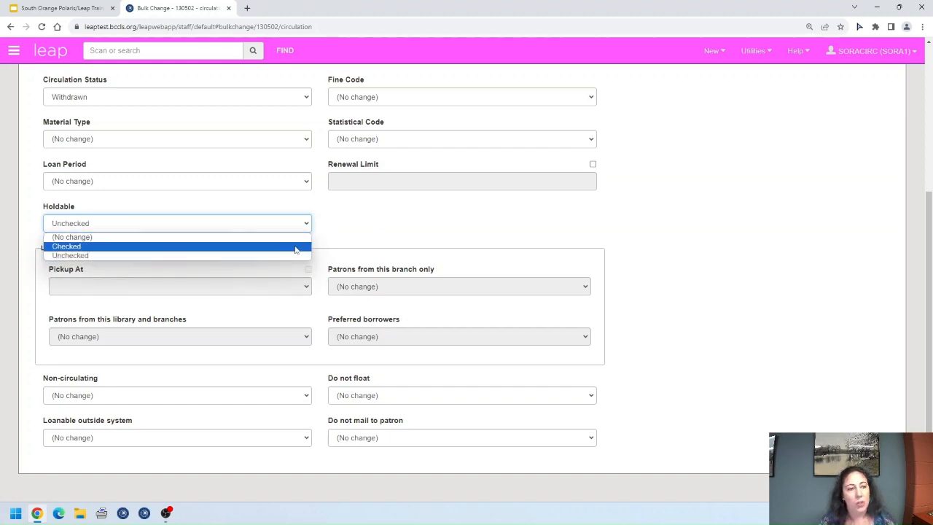
click(295, 250)
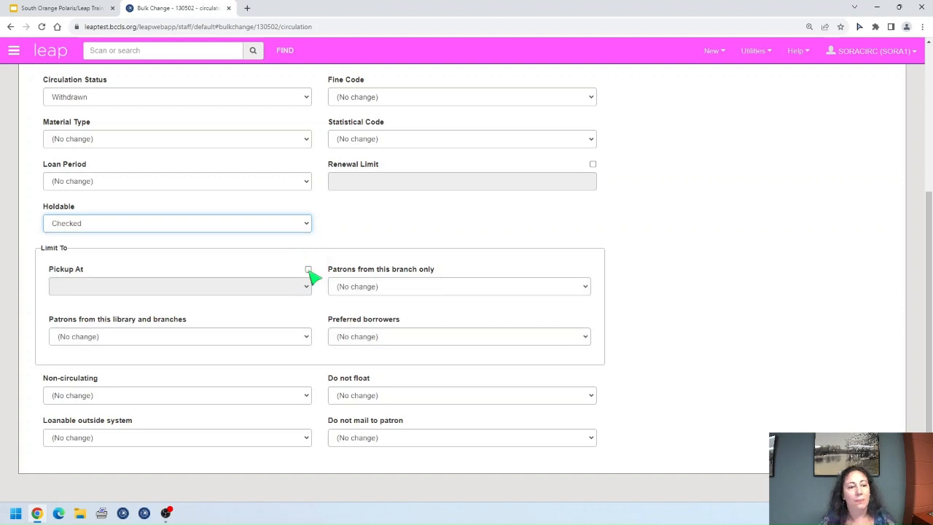
Step: Try the Pickup At library limit and patron pickup options, leaving them unchanged
click(309, 269)
click(308, 288)
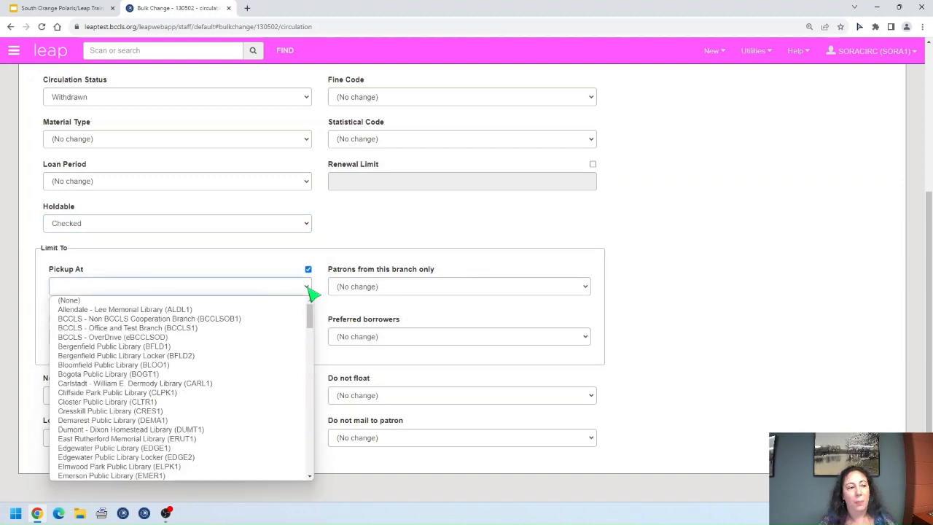
click(309, 268)
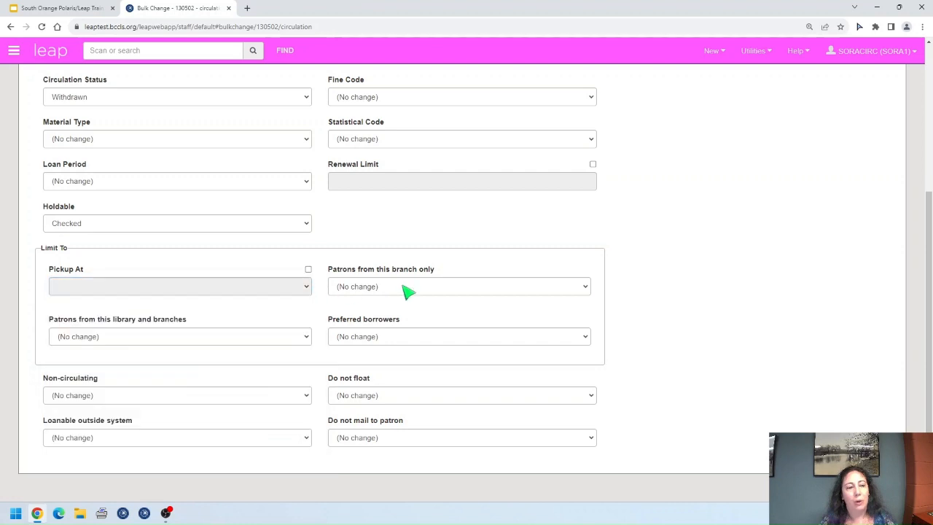
click(408, 288)
click(391, 296)
click(297, 337)
click(297, 342)
click(414, 335)
click(412, 337)
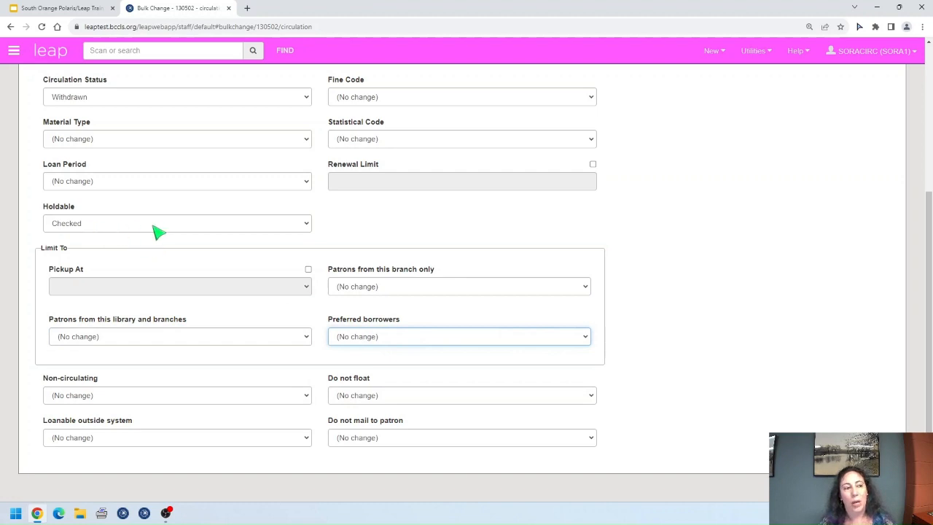
Step: Reset Holdable back to (No change)
click(288, 228)
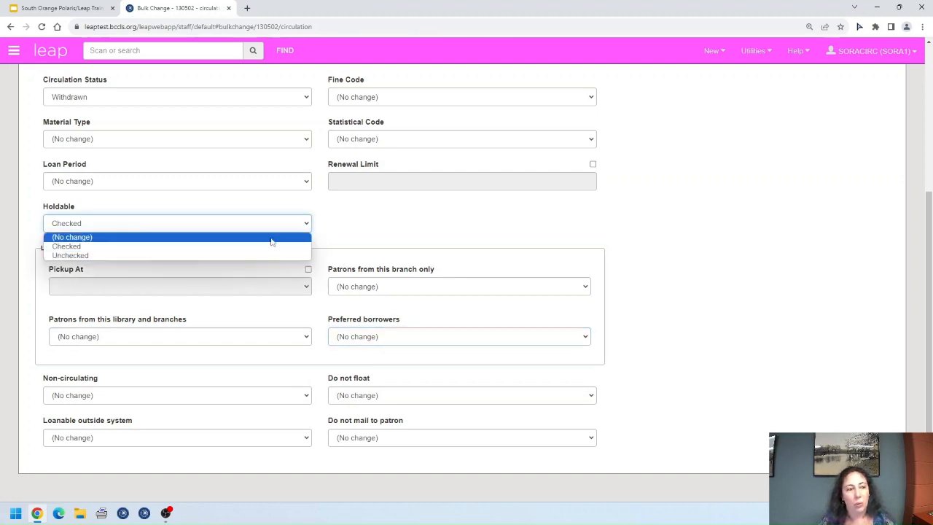
click(257, 236)
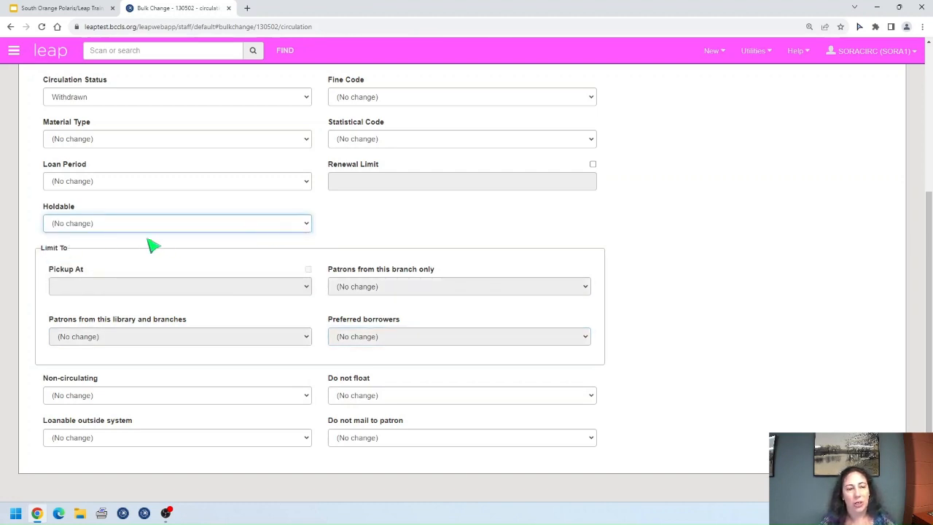
scroll(607, 286, down, 1)
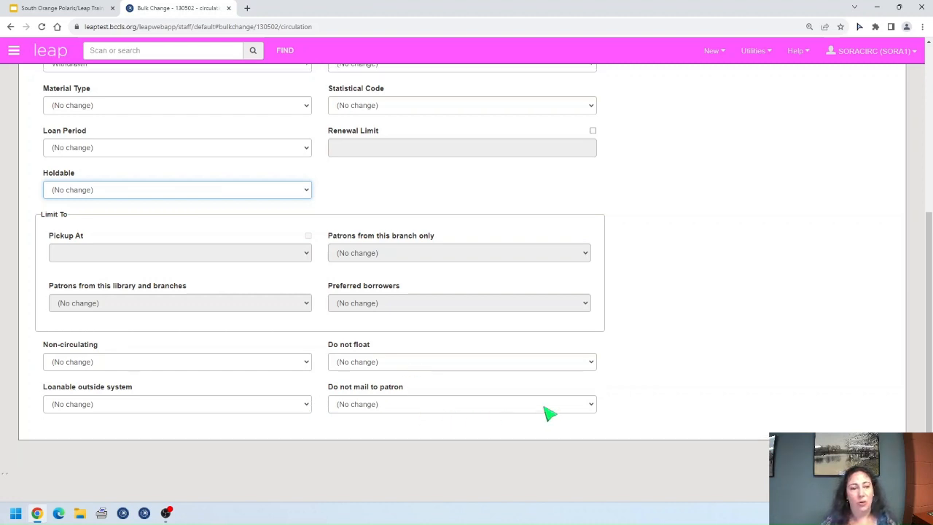
scroll(543, 411, up, 4)
Step: Leave the call number prefix and scheme at (No change), then show Blocks and Notes
click(172, 292)
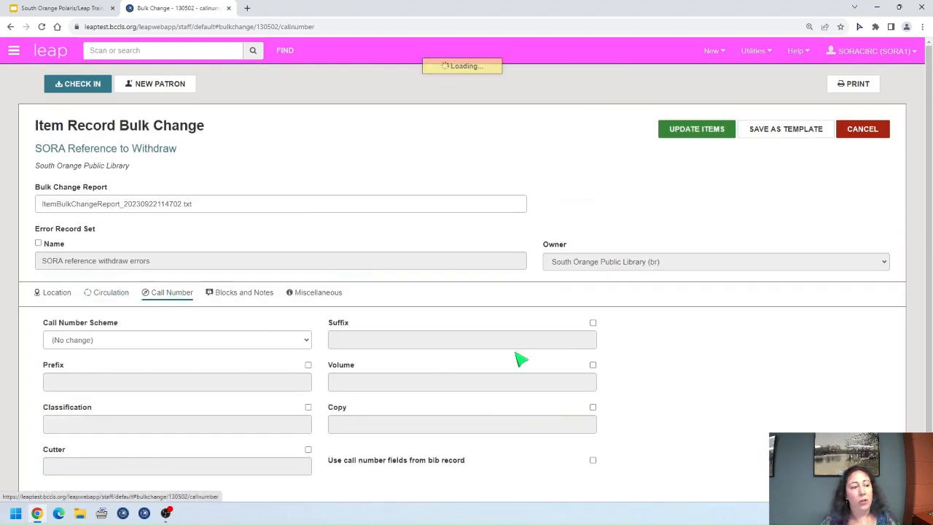
scroll(497, 362, down, 1)
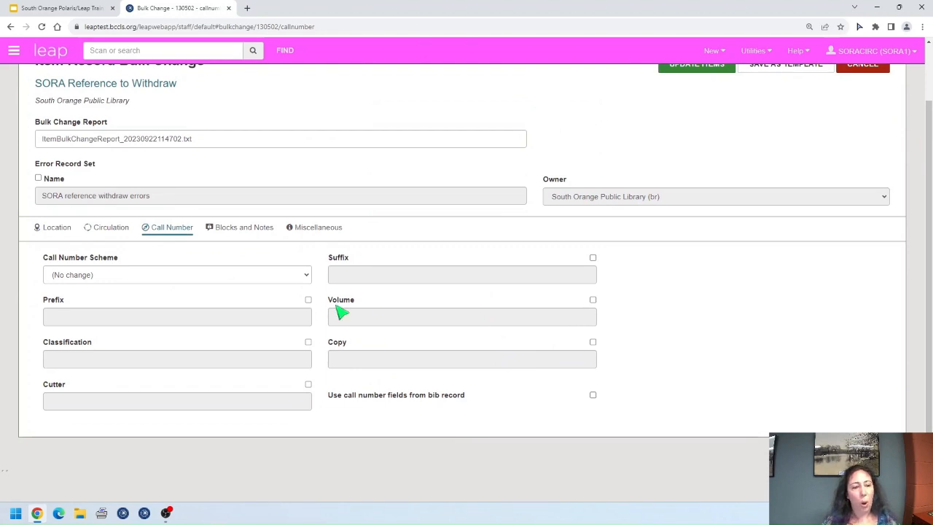
click(309, 300)
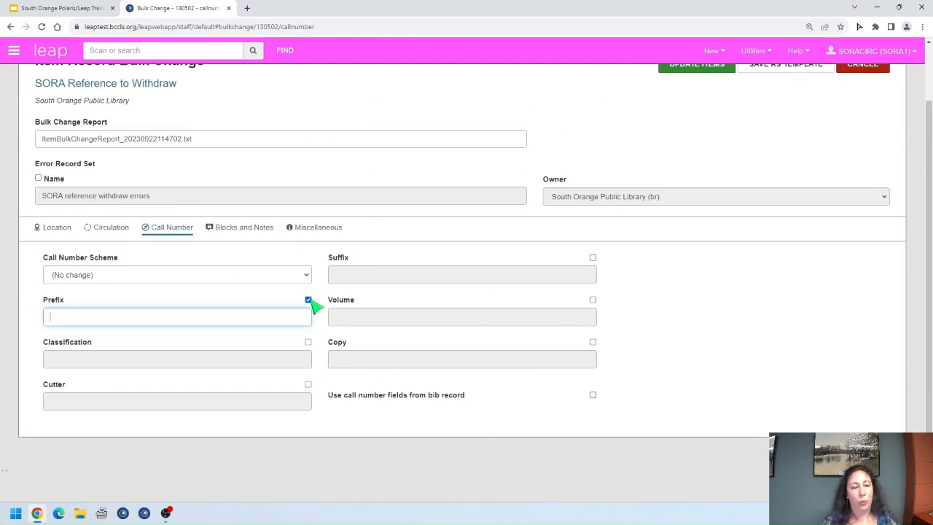
click(309, 299)
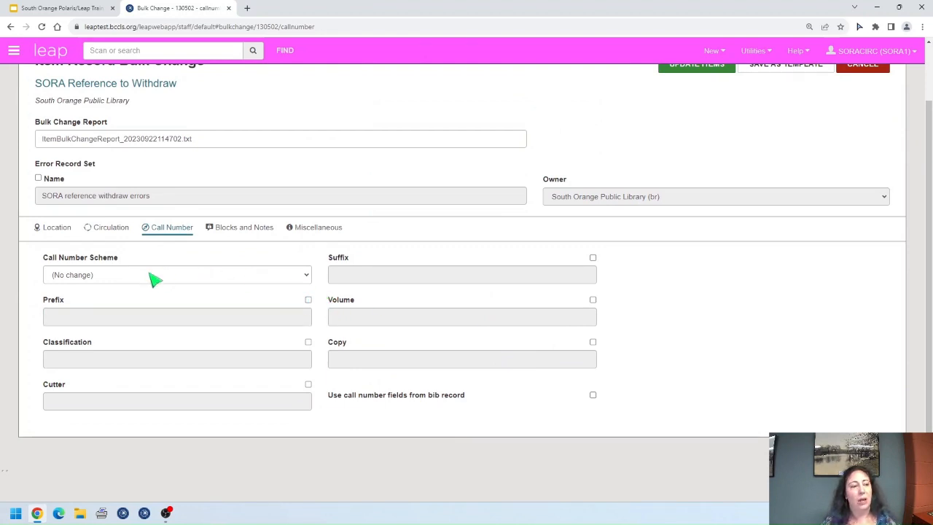
click(209, 279)
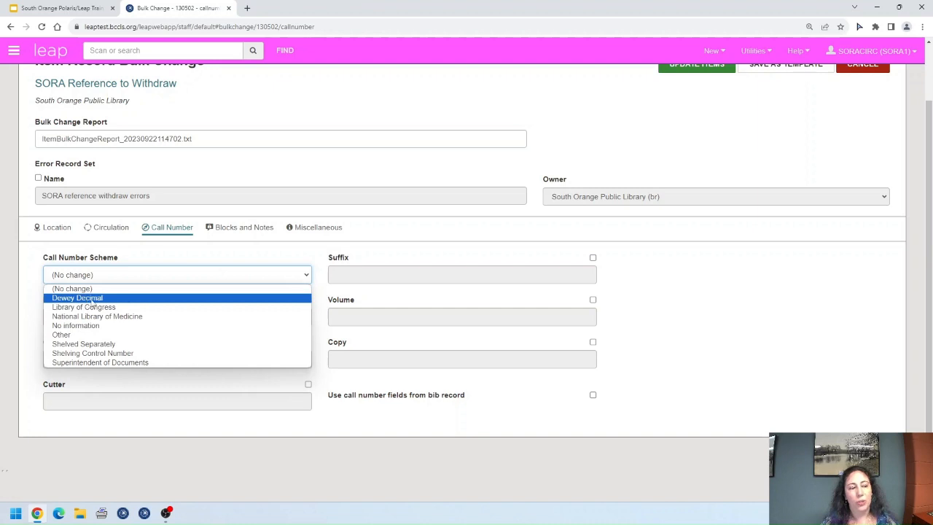
click(188, 276)
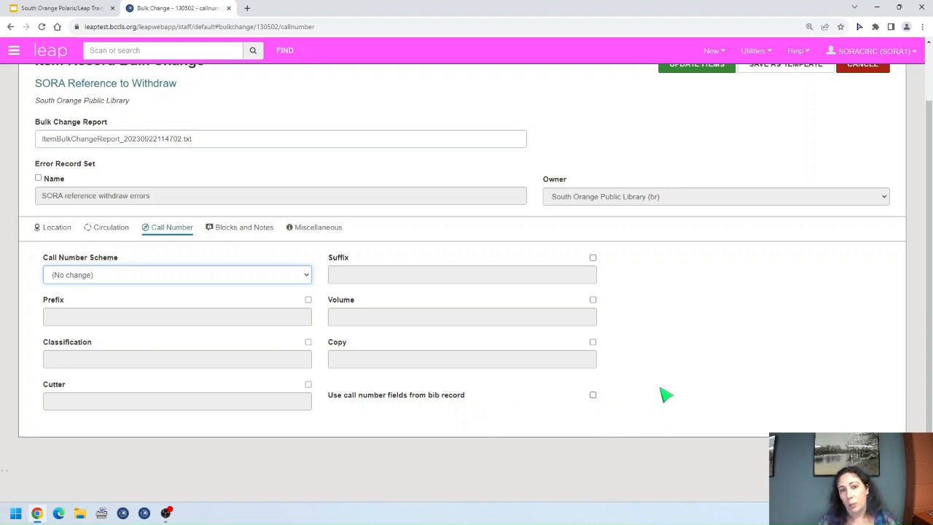
click(244, 229)
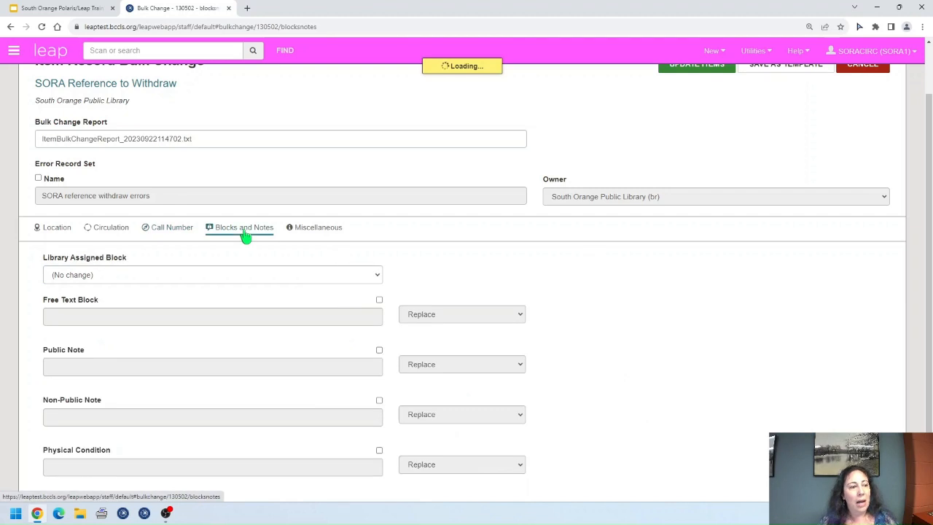
scroll(308, 312, down, 1)
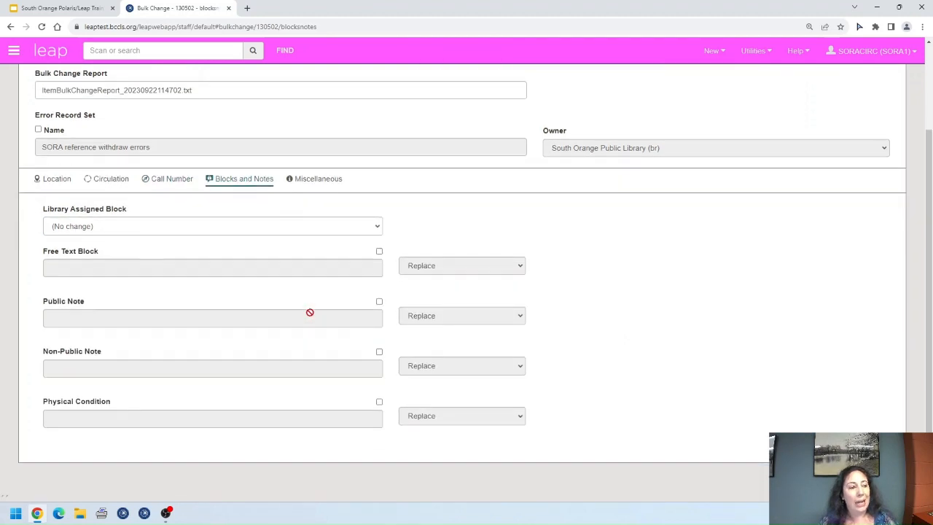
click(379, 252)
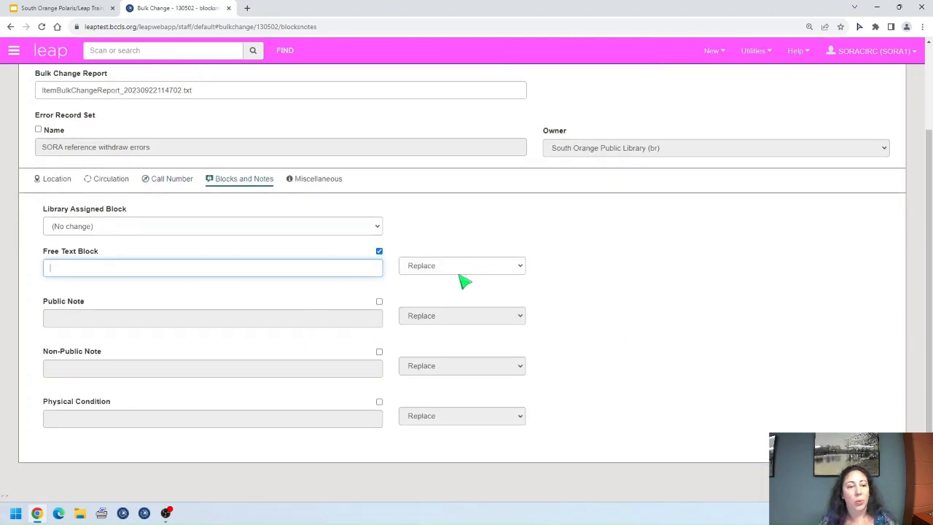
click(519, 266)
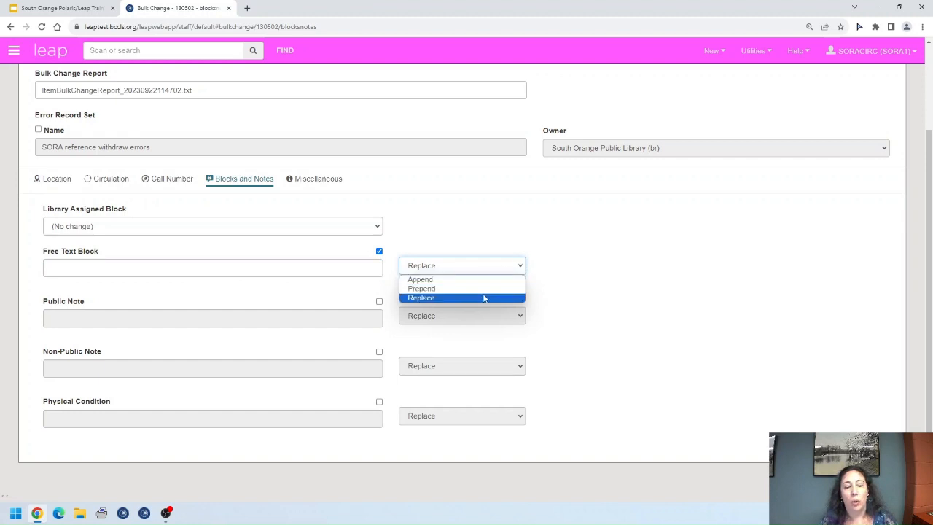
click(521, 269)
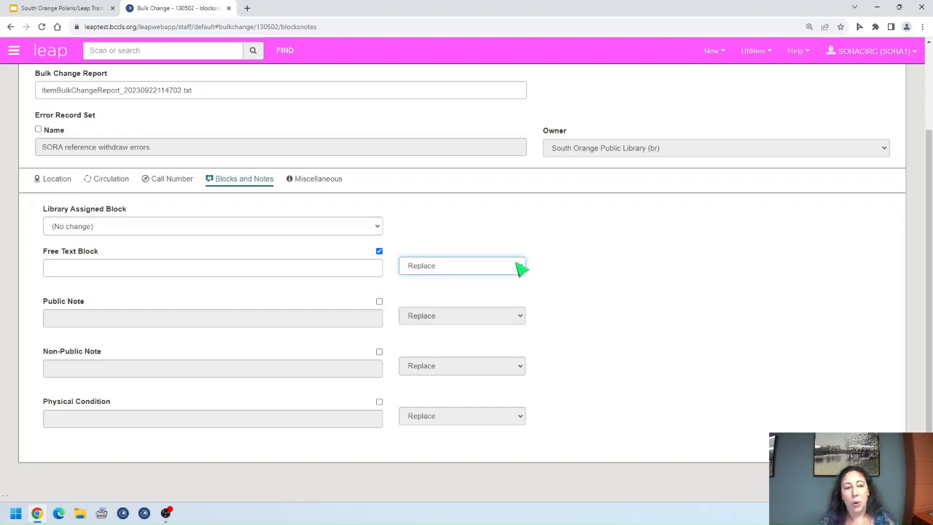
click(379, 252)
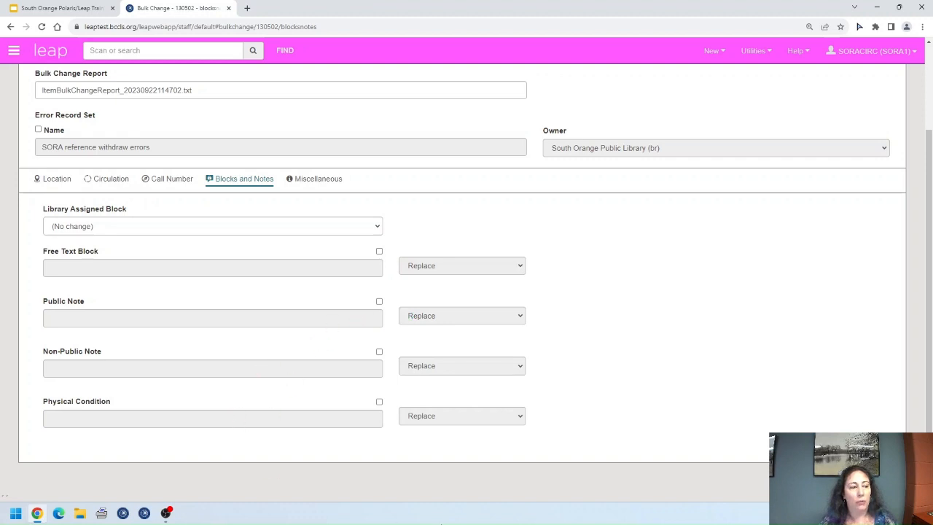
click(376, 226)
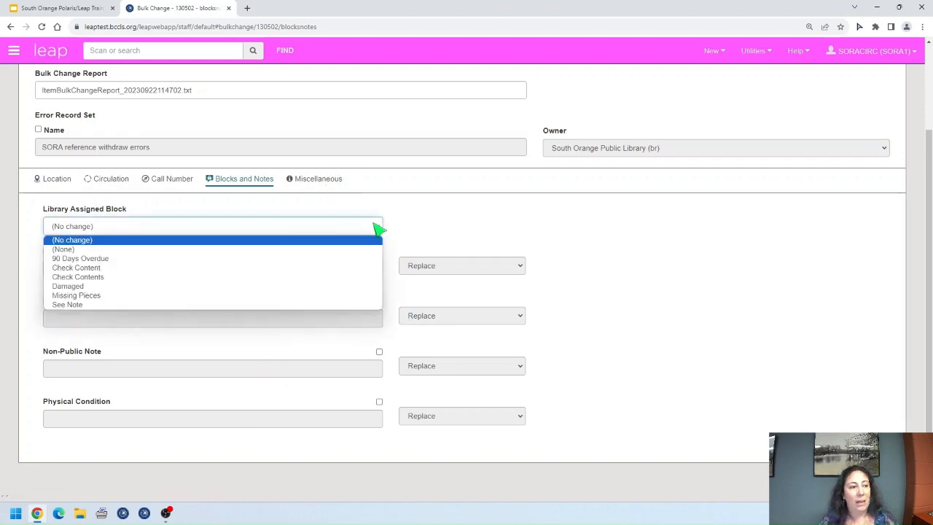
click(379, 230)
Step: Show the Miscellaneous settings and click into the Bib Control Number field
click(324, 182)
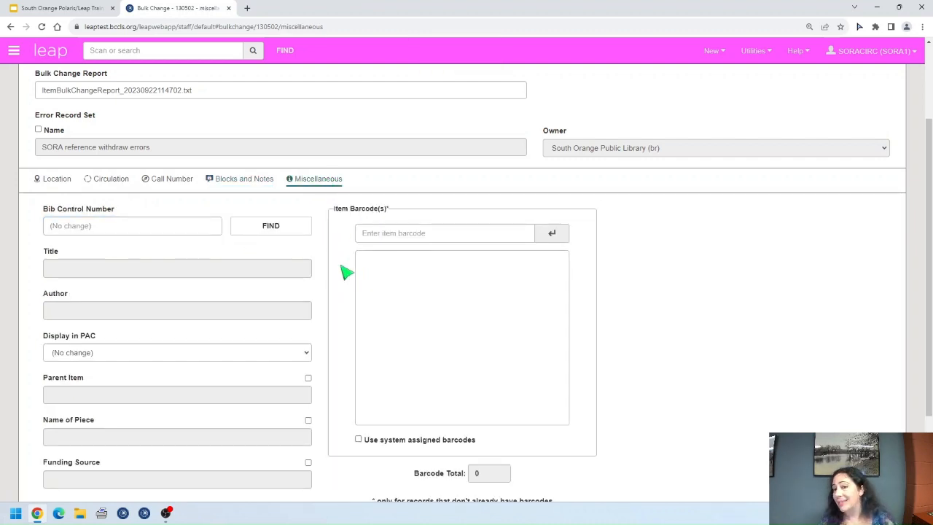
scroll(350, 308, up, 1)
scroll(349, 252, down, 1)
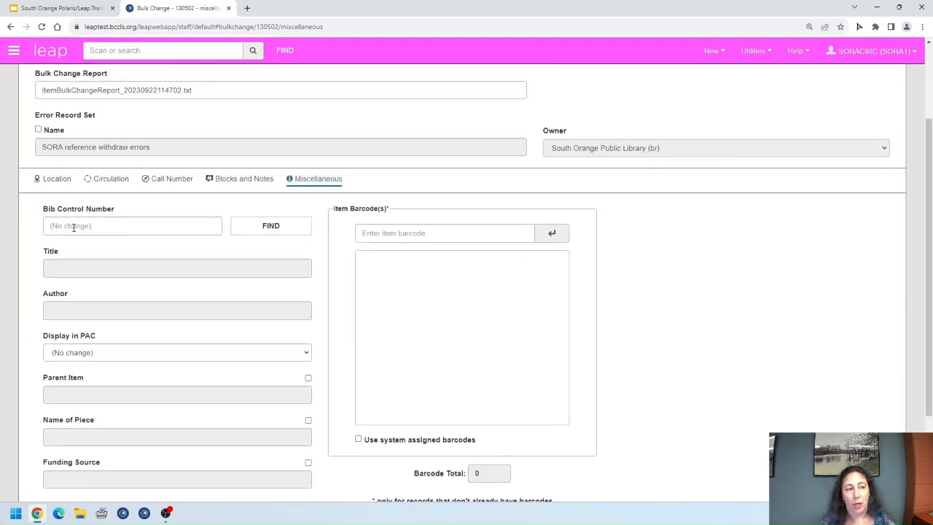
click(74, 227)
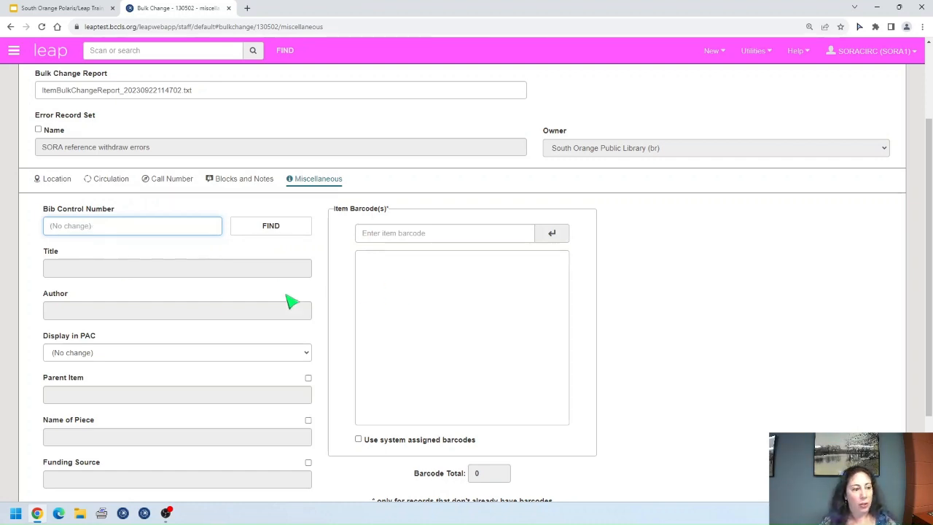
Step: Toggle Parent Item on and off and click the item barcode field, changing nothing
scroll(285, 291, down, 1)
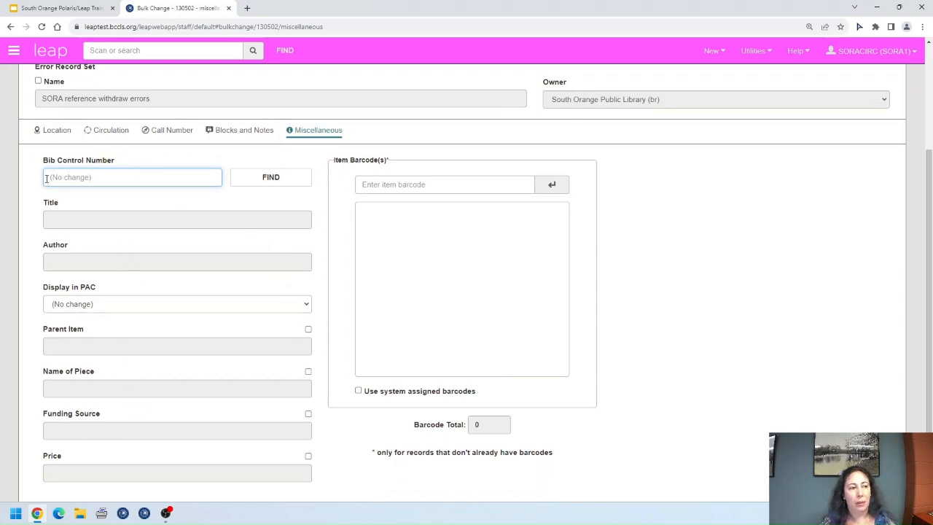
scroll(209, 334, down, 1)
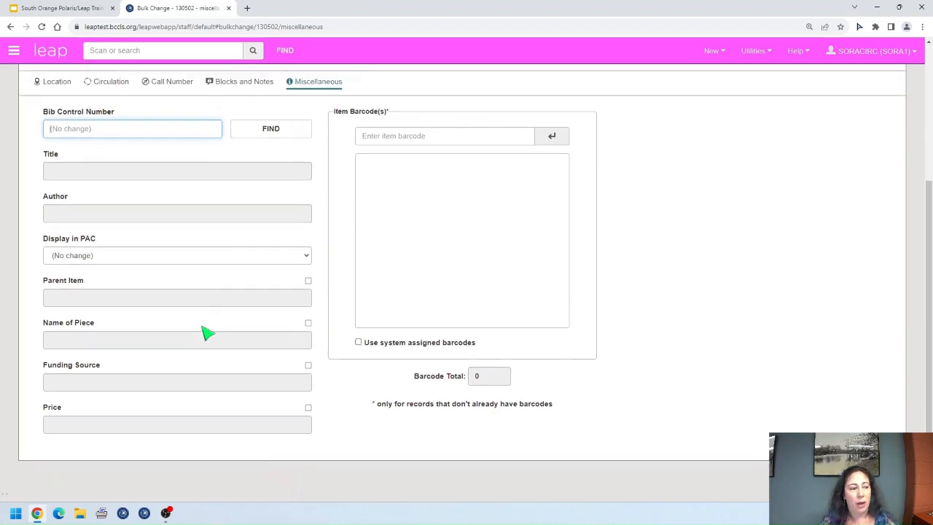
click(308, 281)
click(308, 281)
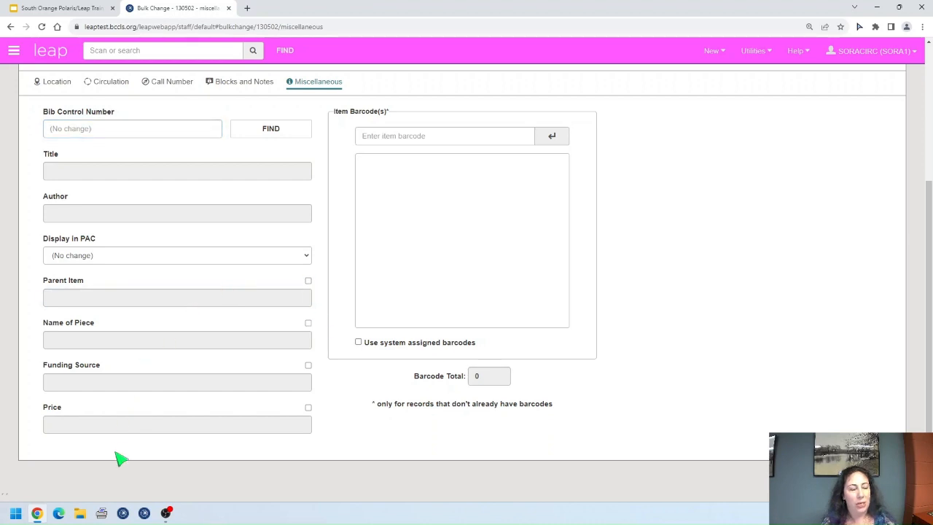
scroll(493, 364, up, 2)
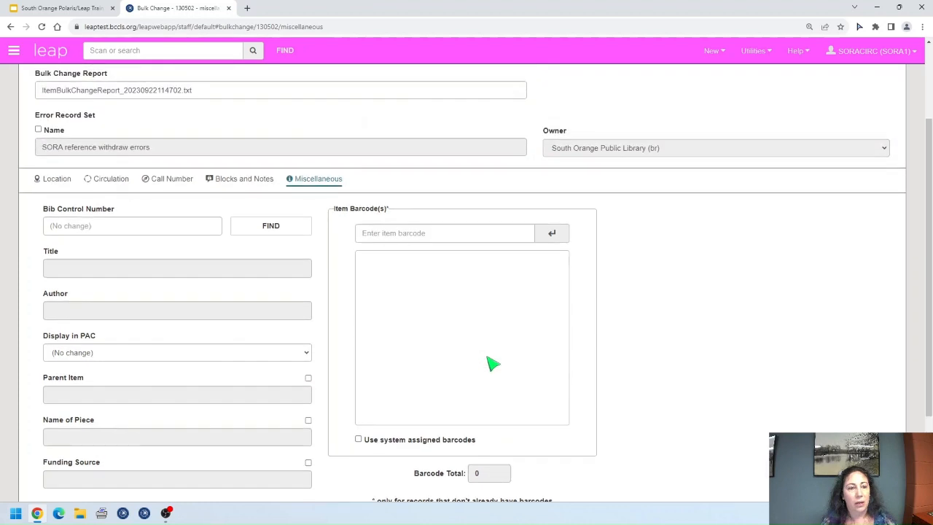
click(417, 234)
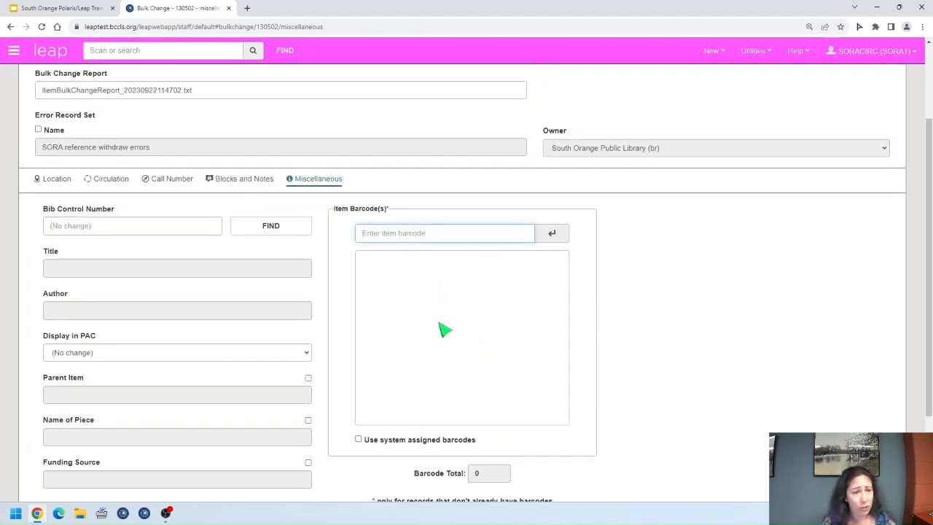
scroll(462, 393, up, 1)
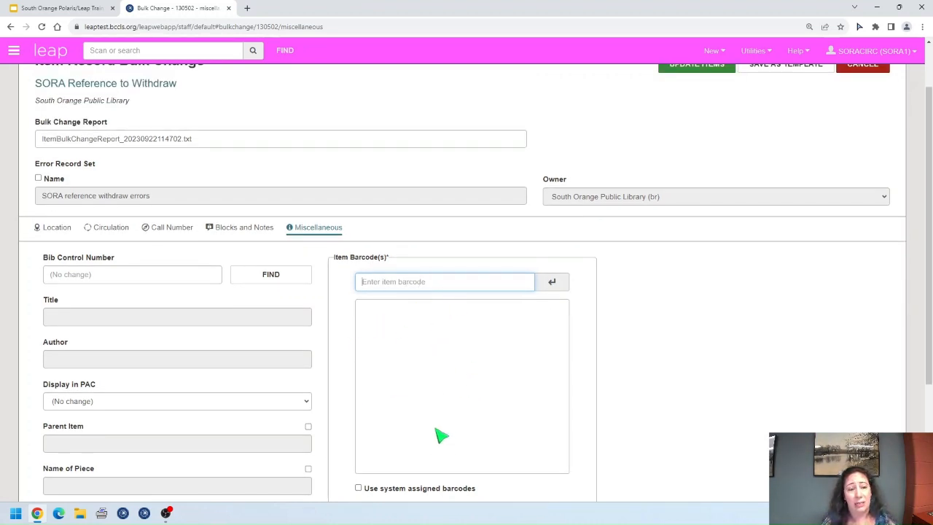
scroll(462, 433, down, 1)
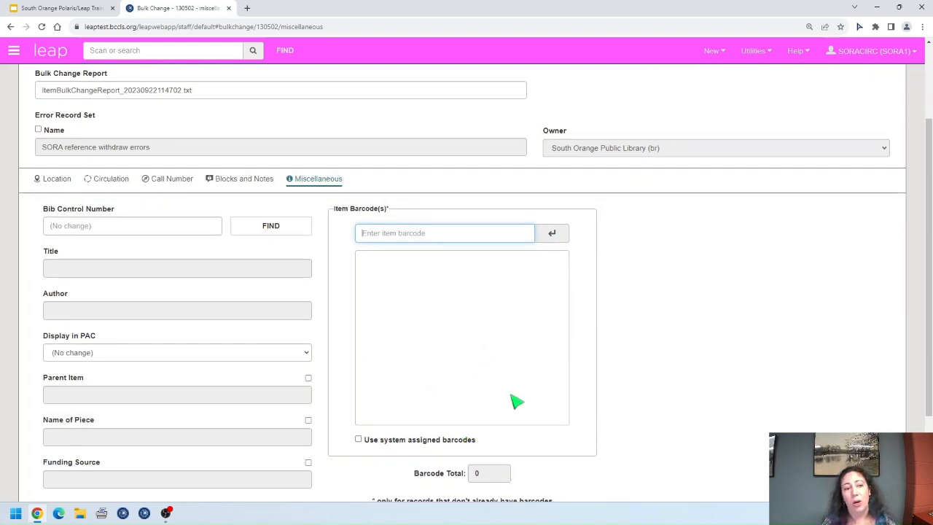
scroll(440, 334, down, 2)
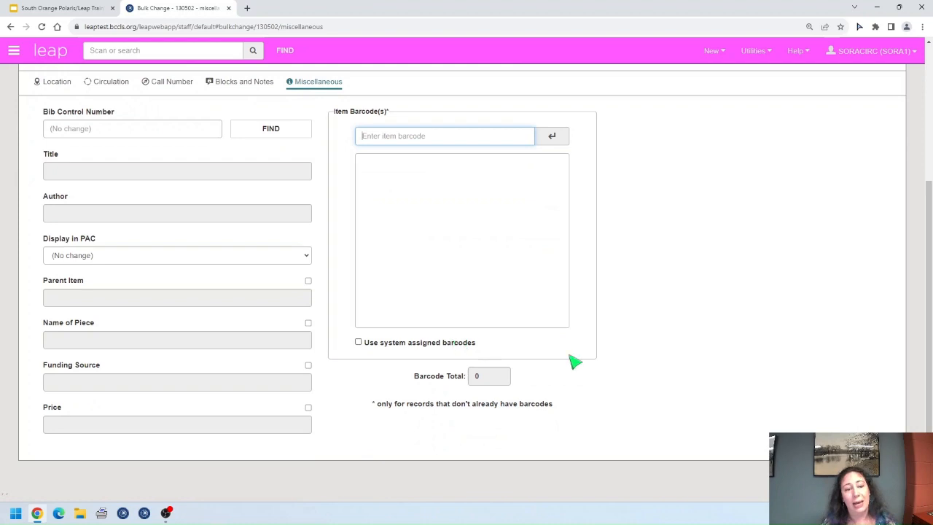
scroll(472, 328, up, 4)
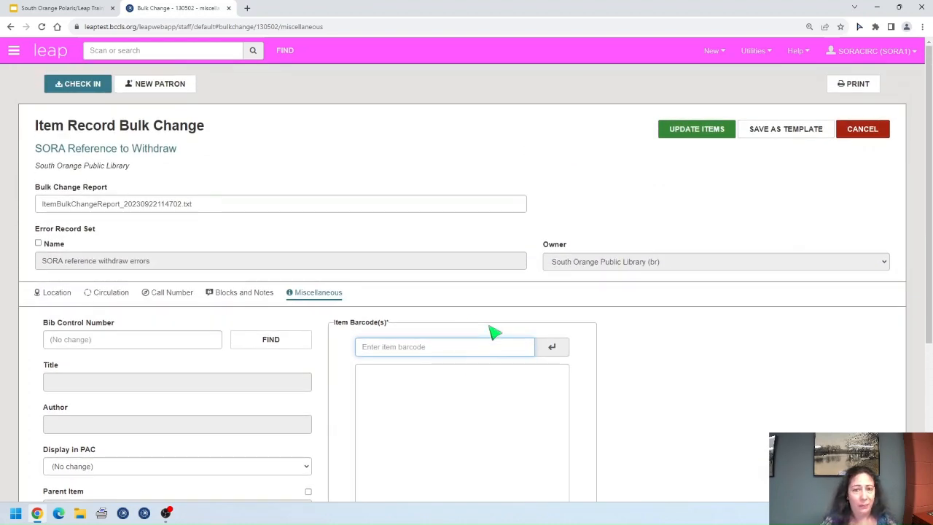
Step: Apply the Withdrawn status change to all 12 items and confirm the summary of changes
click(104, 294)
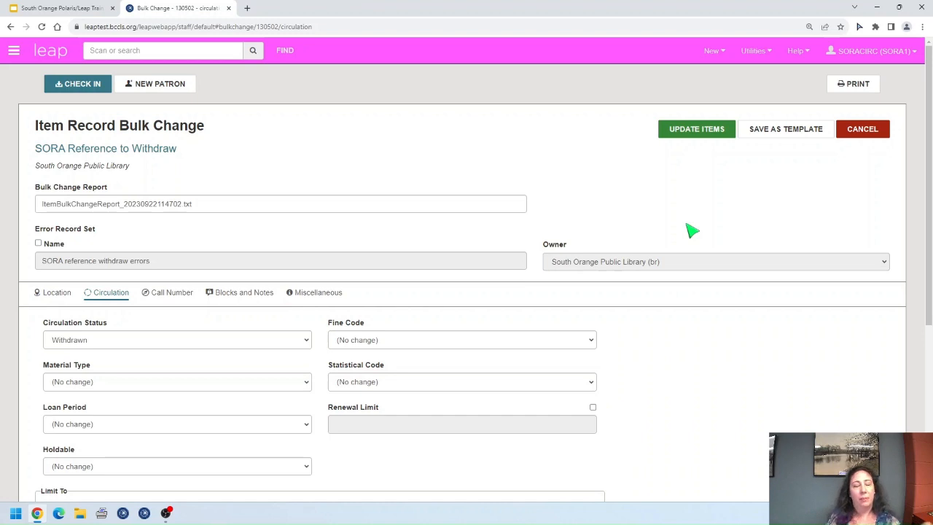
click(706, 128)
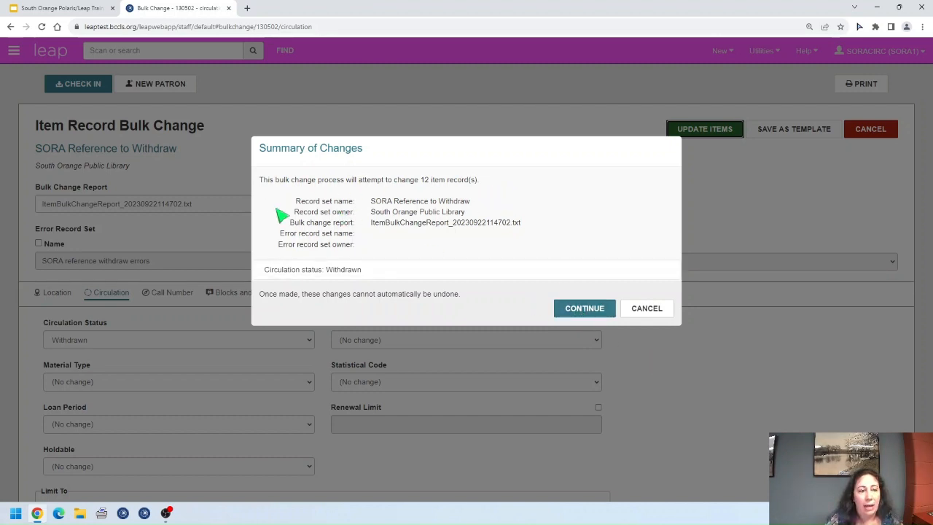
click(576, 308)
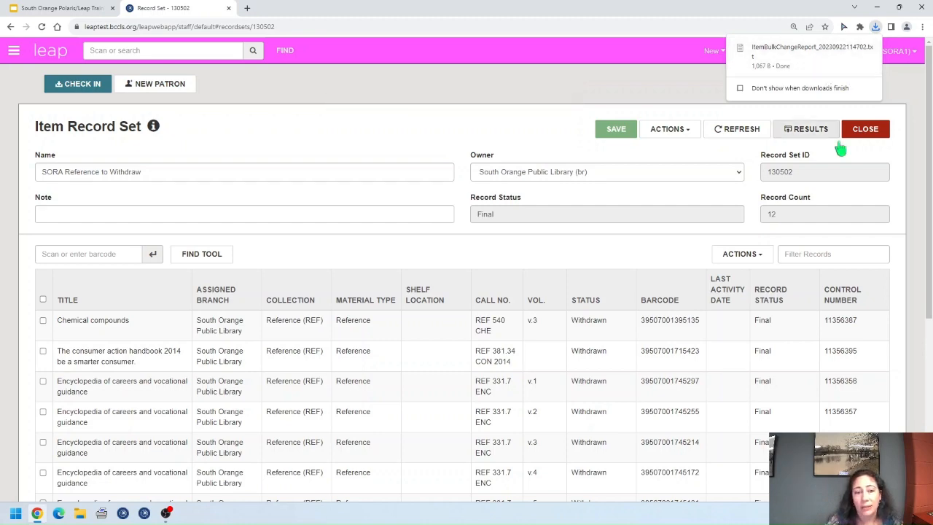
Step: Close the SORA Reference to Withdraw record set and bring up the Find Tool
scroll(733, 387, down, 3)
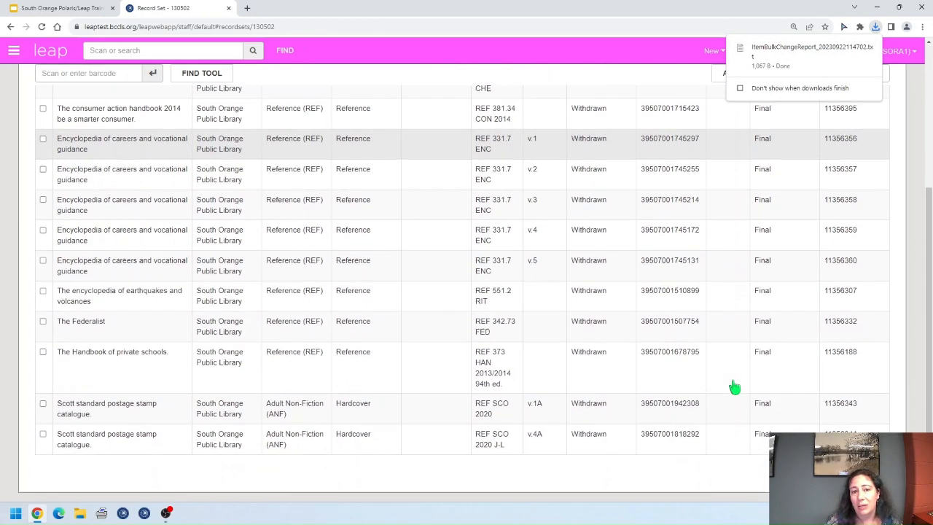
scroll(733, 387, up, 2)
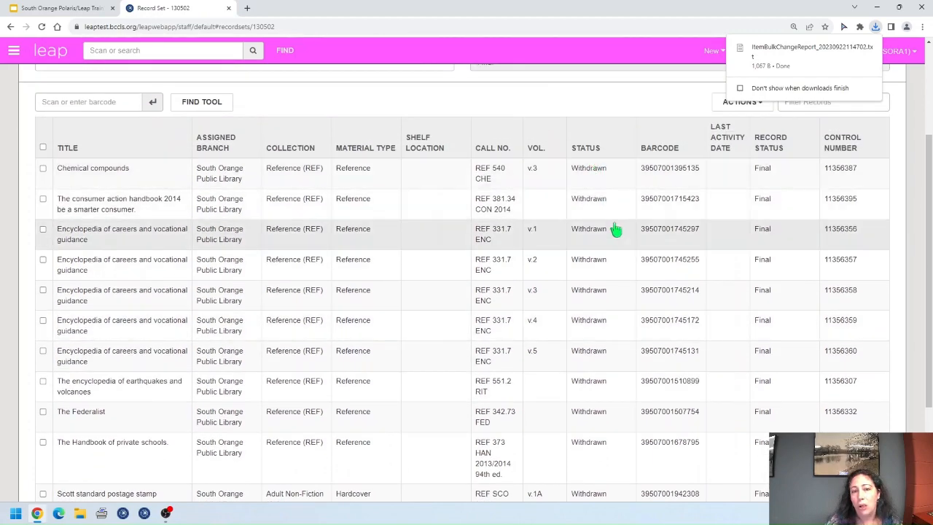
scroll(617, 350, down, 3)
scroll(626, 298, up, 3)
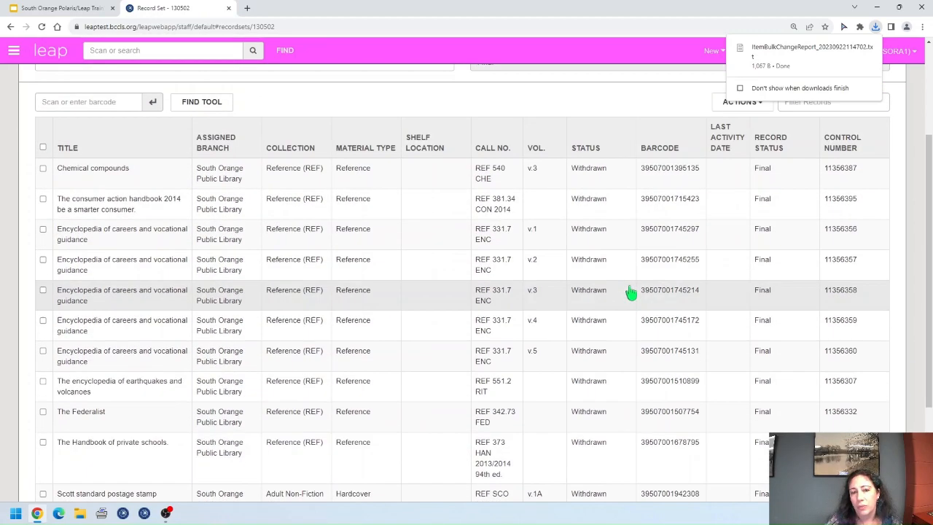
scroll(630, 293, up, 1)
scroll(630, 292, up, 1)
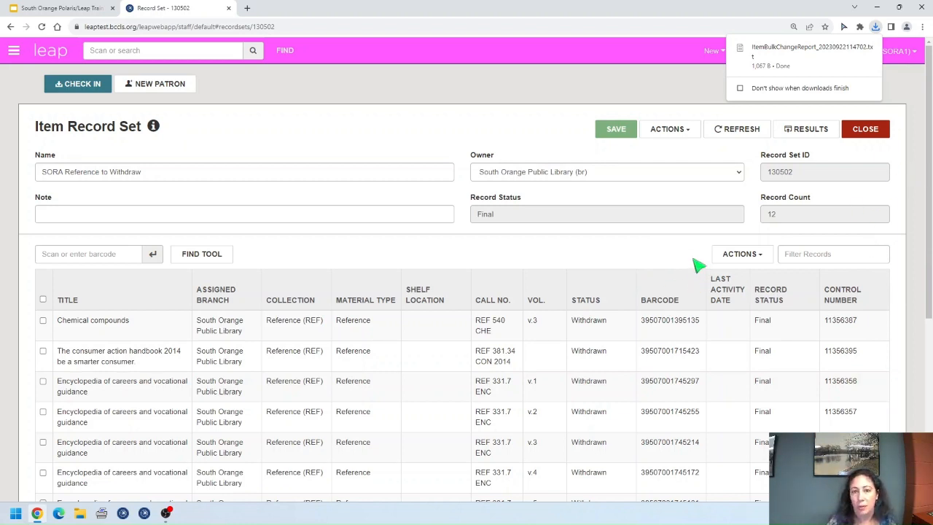
click(864, 135)
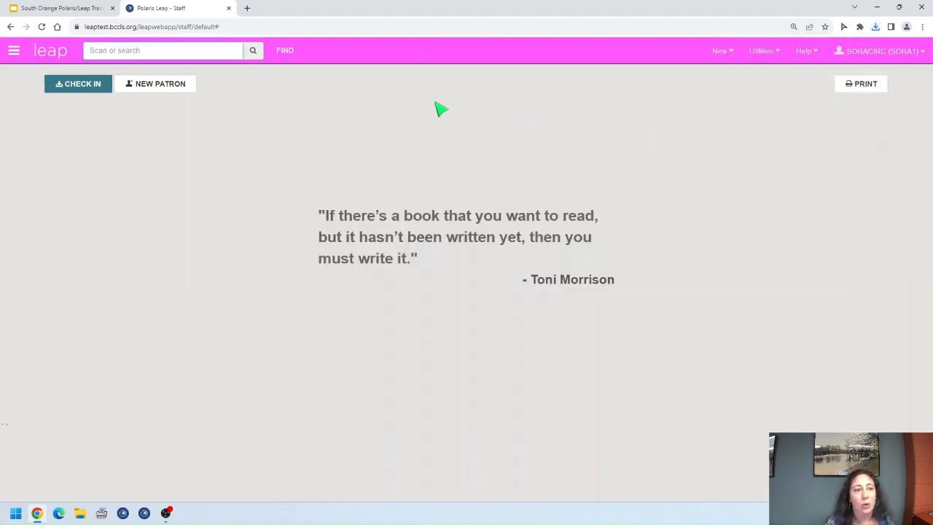
click(285, 51)
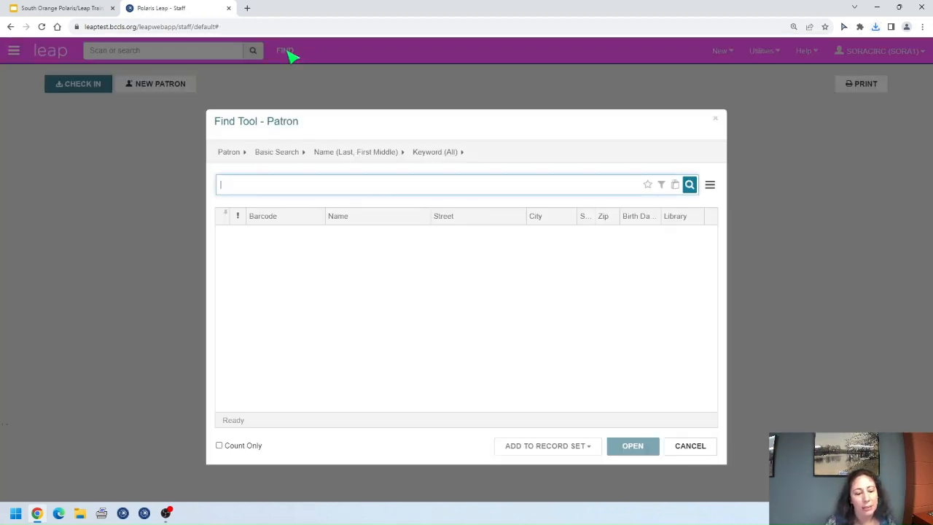
Step: Search record sets for 'sora' and open 'SORA take out of local pickup' with its 54 items
click(232, 152)
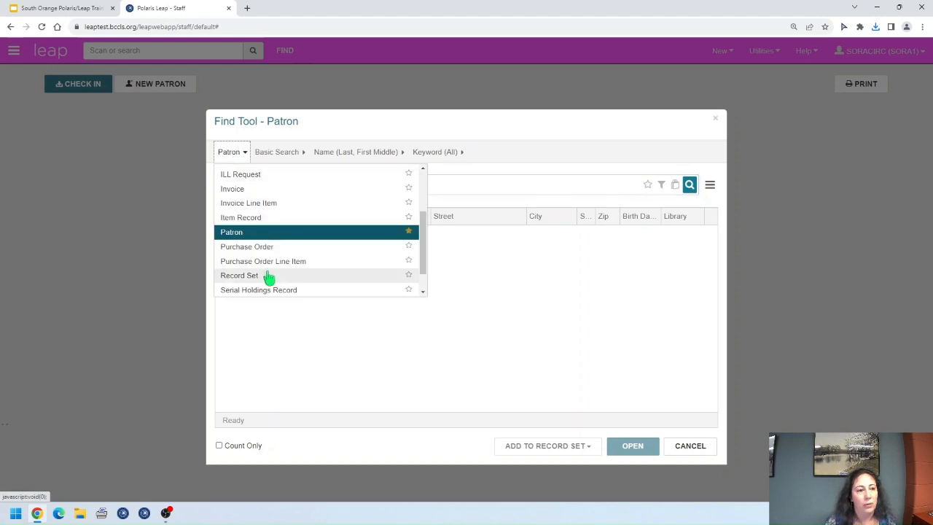
click(270, 275)
text(sor)
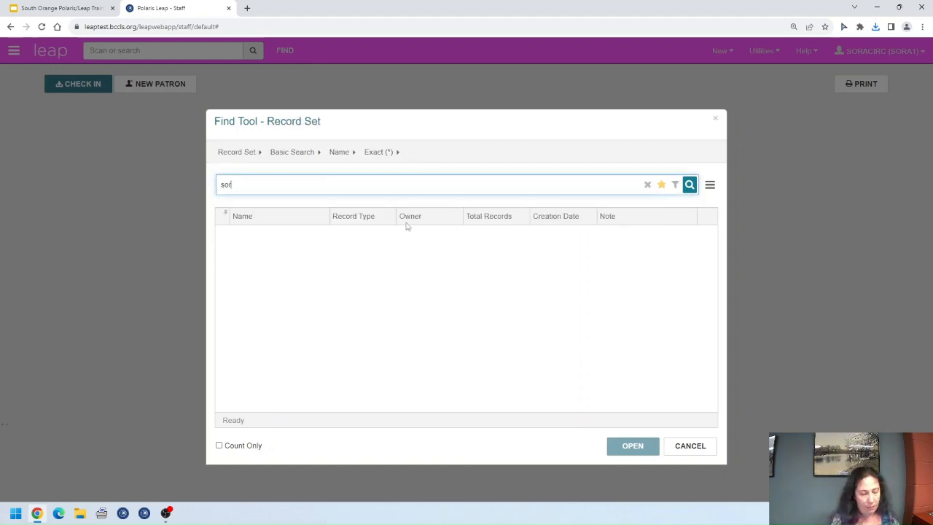
text(a)
key(Return)
drag(330, 217, 454, 217)
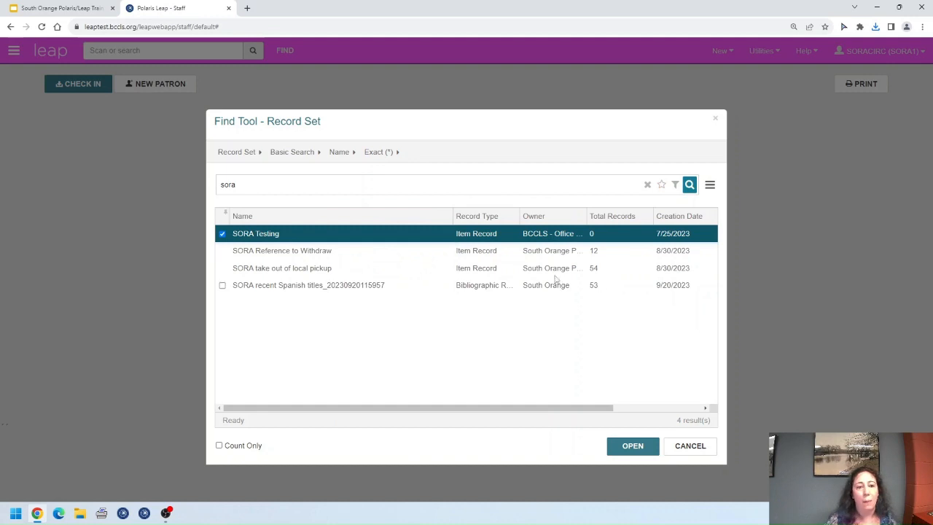
click(551, 269)
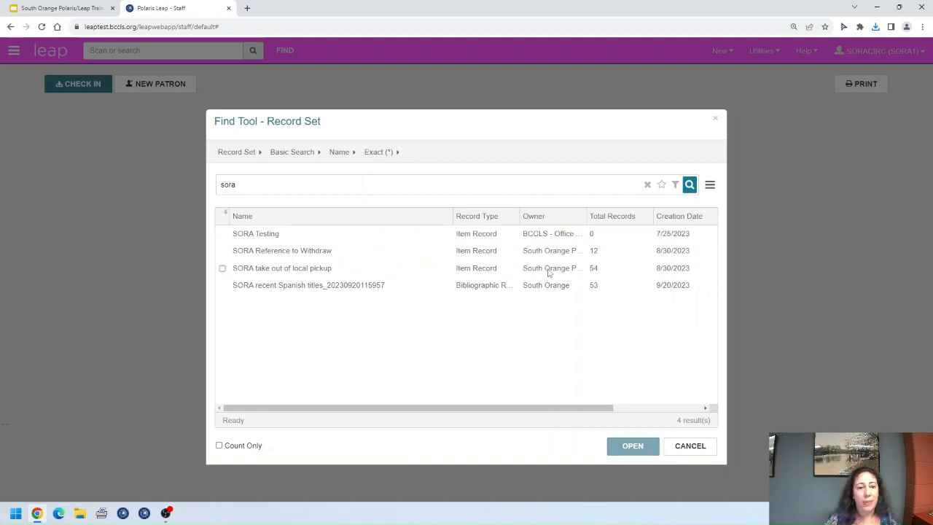
click(411, 270)
click(631, 446)
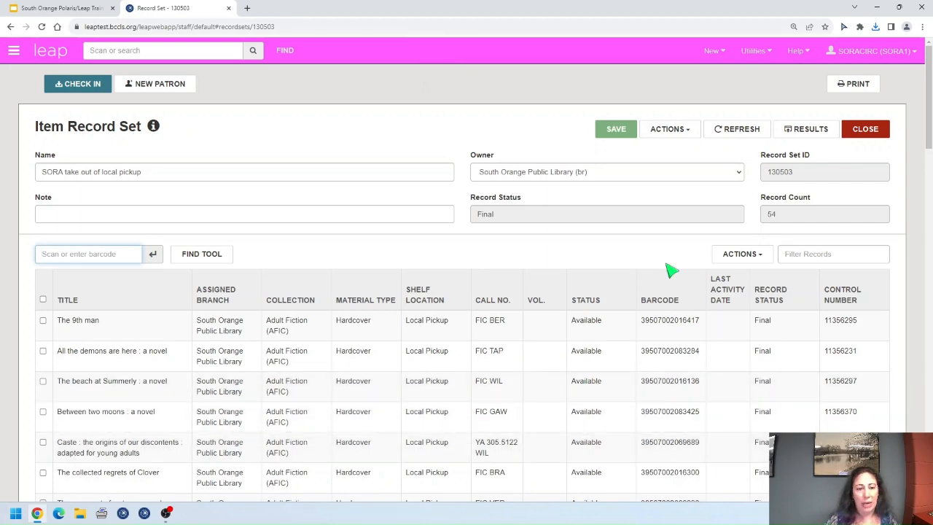
scroll(656, 277, down, 2)
scroll(437, 195, down, 10)
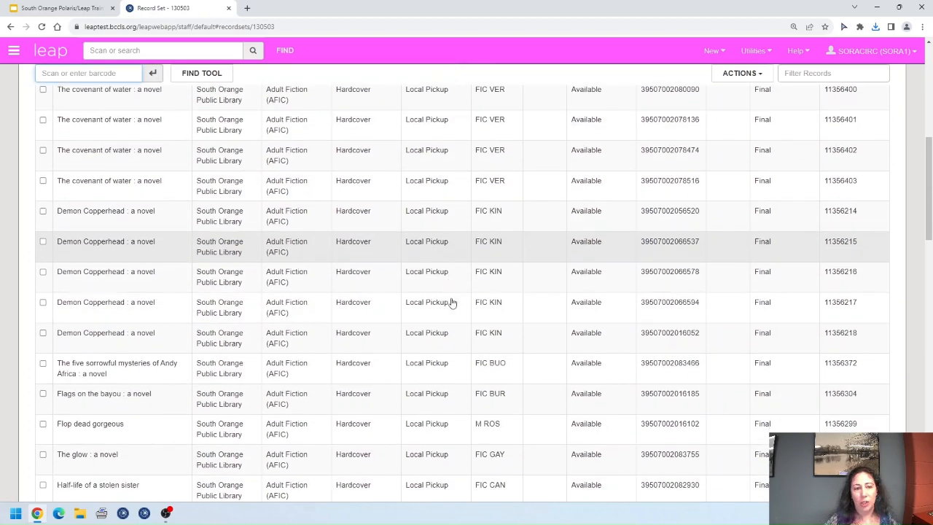
scroll(449, 302, down, 9)
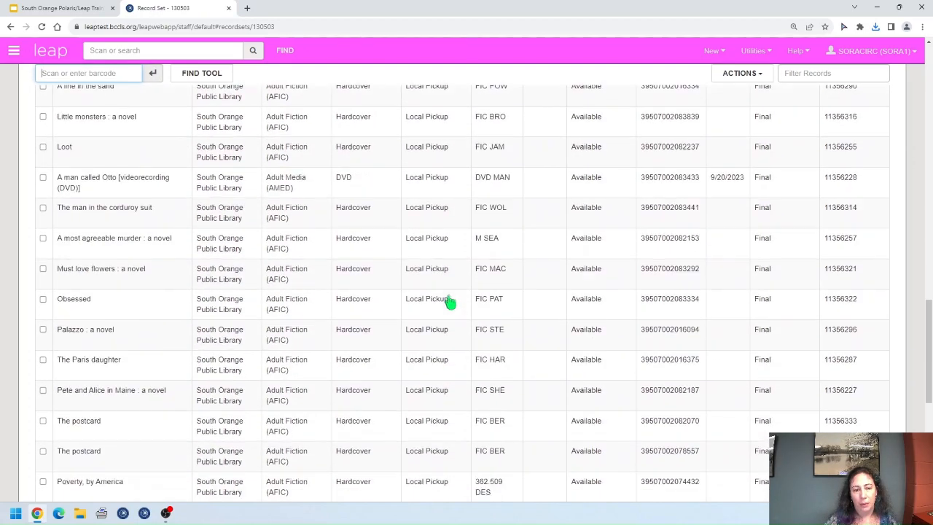
click(495, 394)
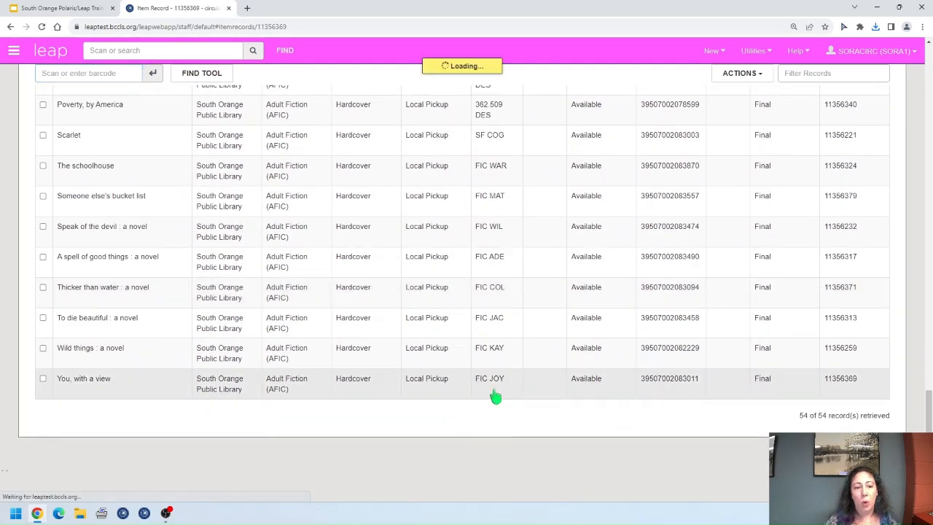
click(55, 295)
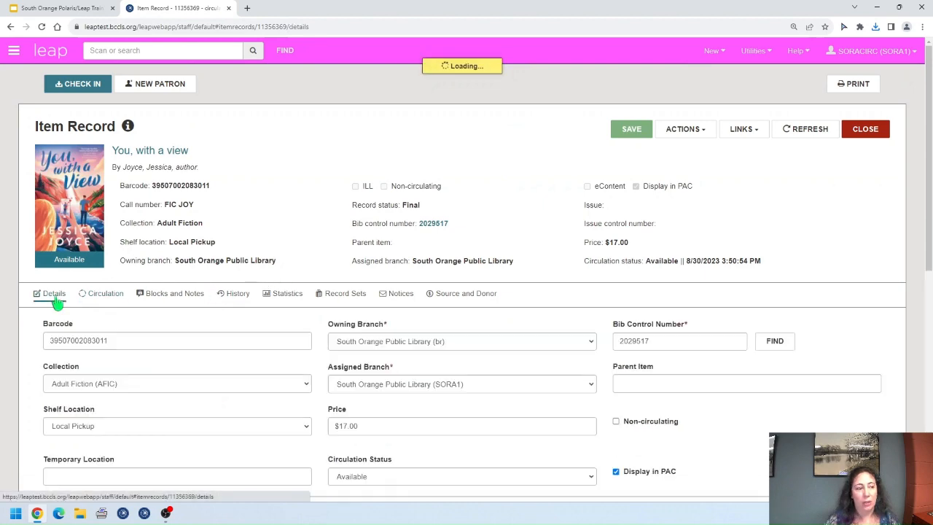
scroll(553, 425, down, 4)
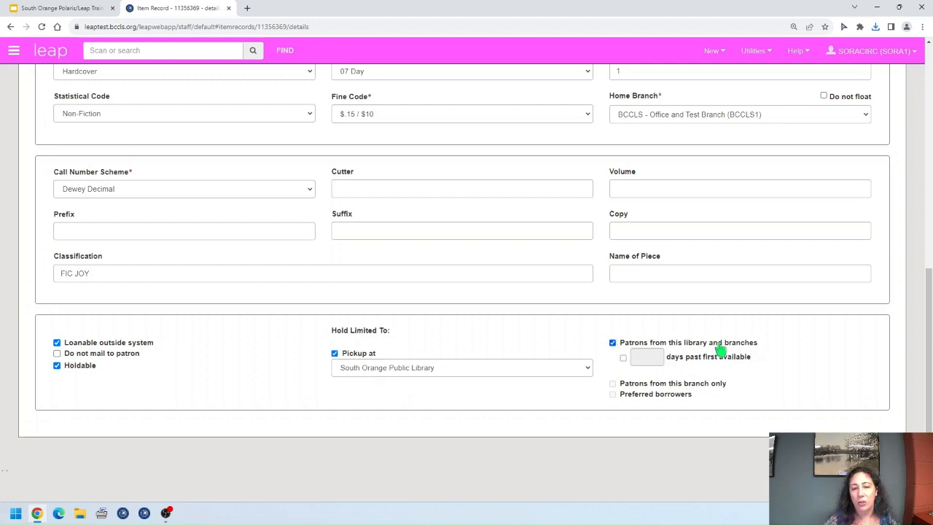
scroll(794, 351, up, 4)
scroll(793, 348, up, 3)
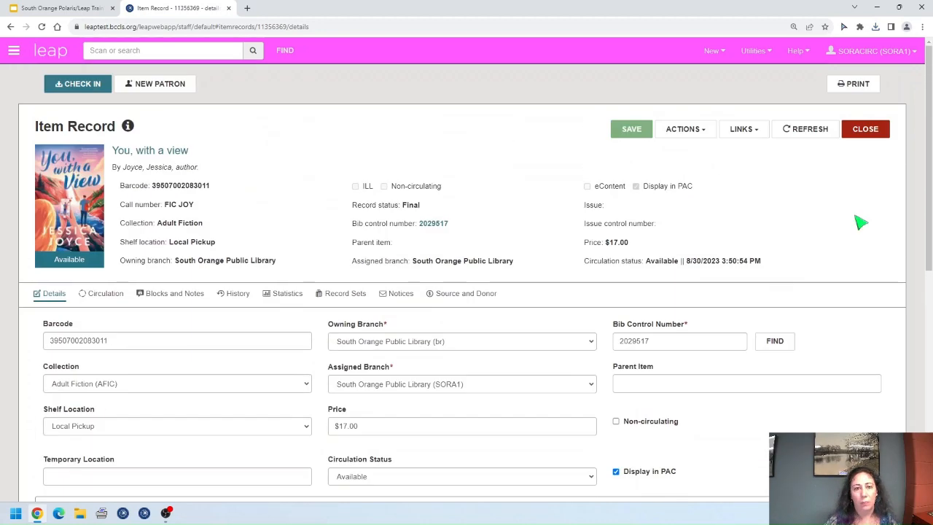
click(868, 130)
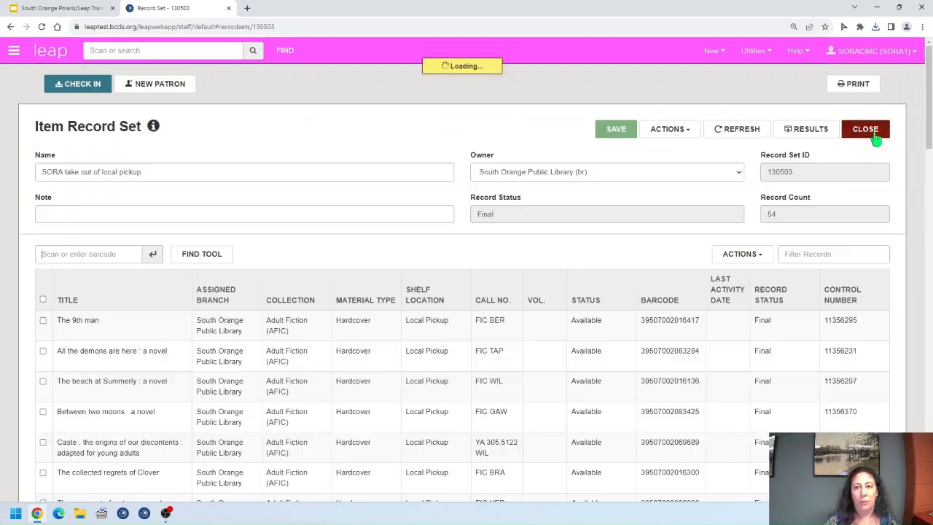
click(685, 131)
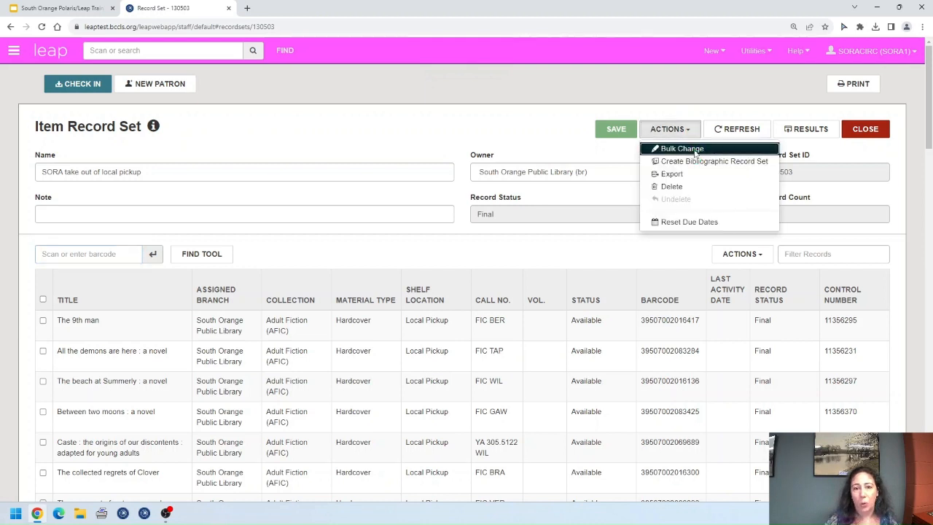
Step: Start a bulk change on all items in the set with Shelf Location set to (None)
click(696, 152)
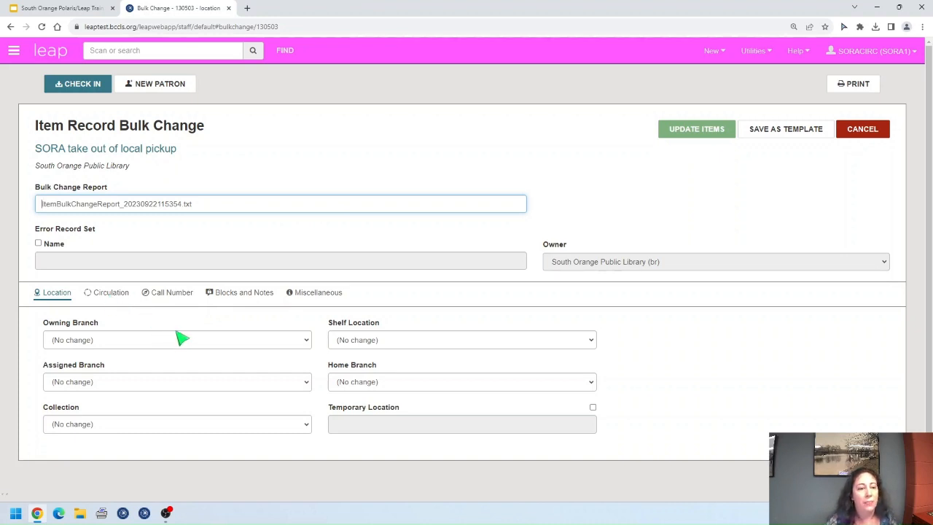
click(588, 342)
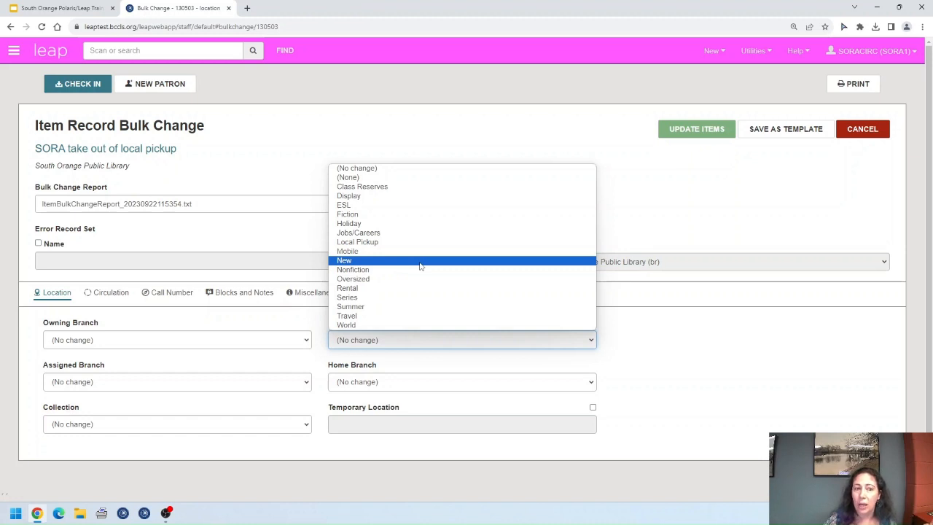
click(394, 179)
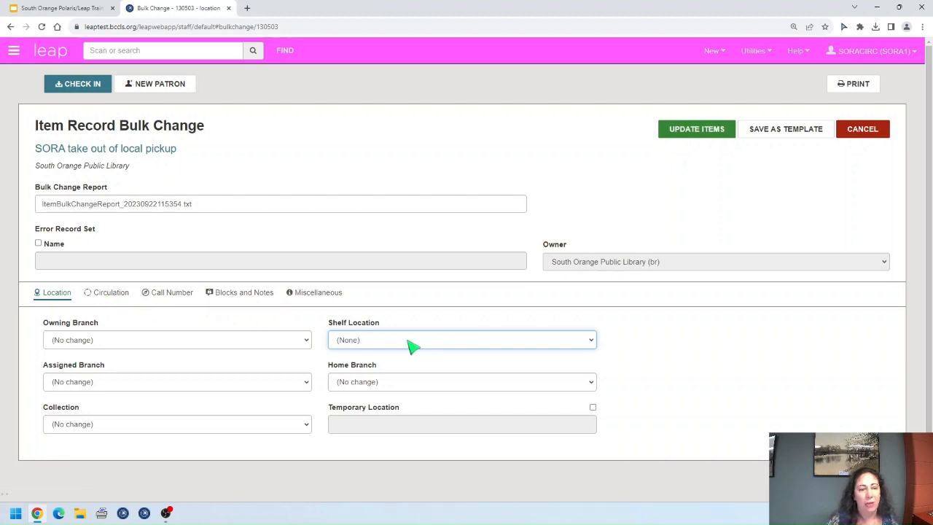
click(120, 300)
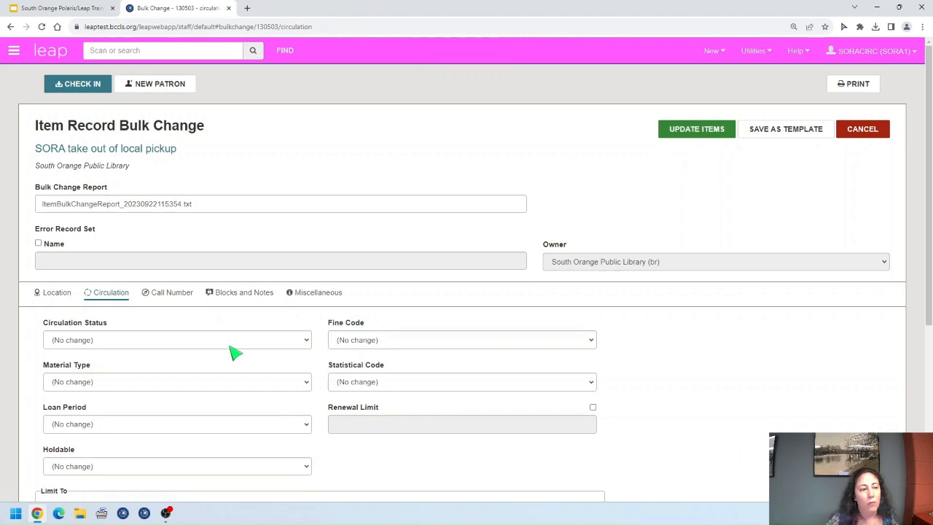
Step: Set Holdable to Checked and limit Pickup At to (None)
scroll(233, 351, down, 4)
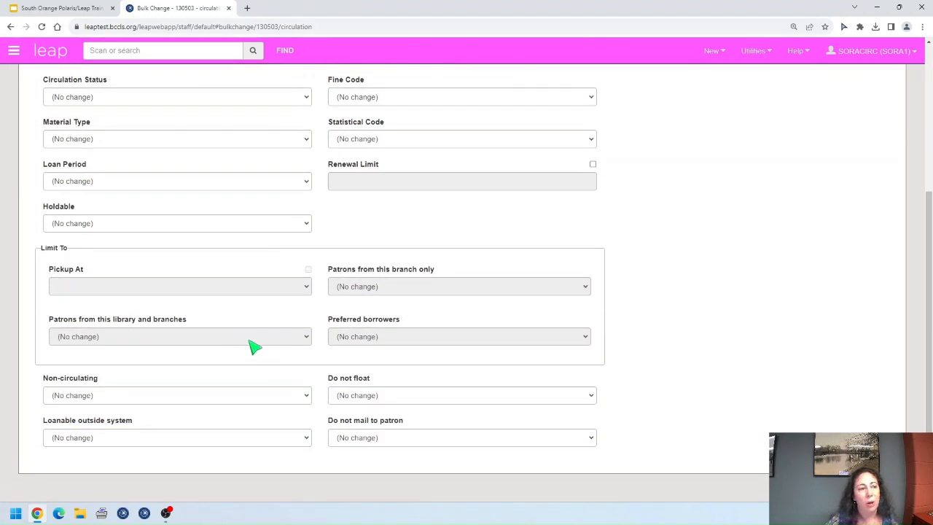
click(307, 225)
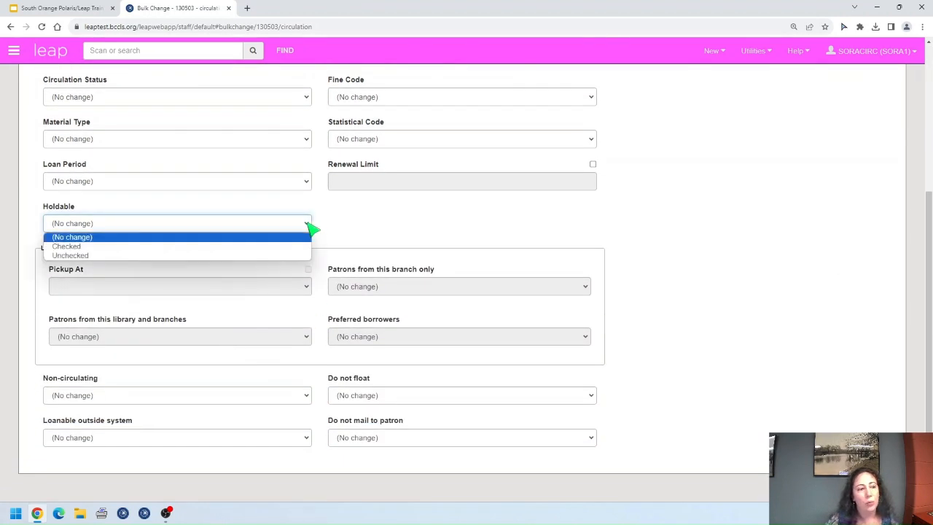
click(118, 247)
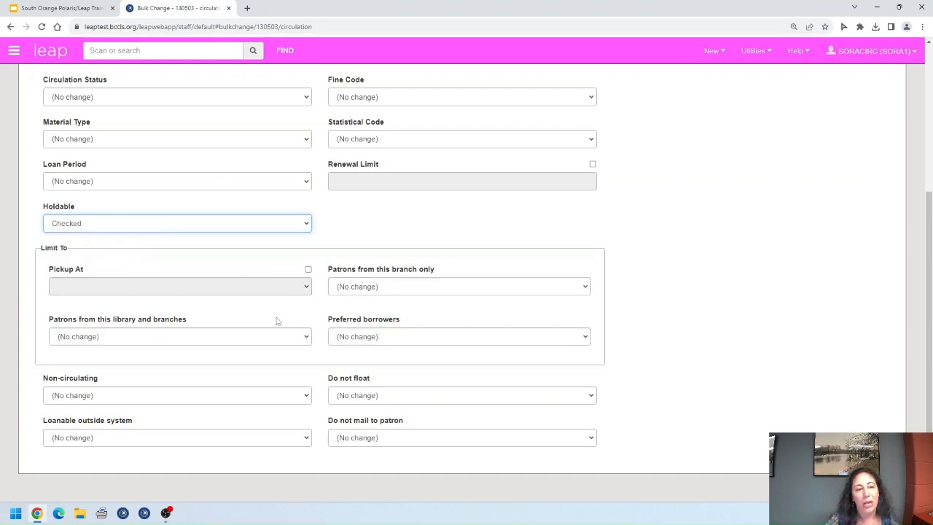
click(309, 269)
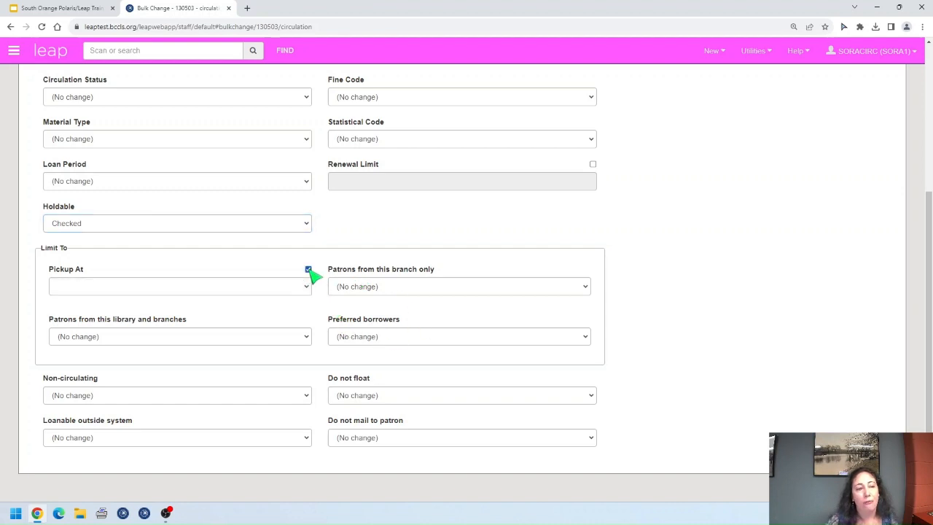
click(302, 292)
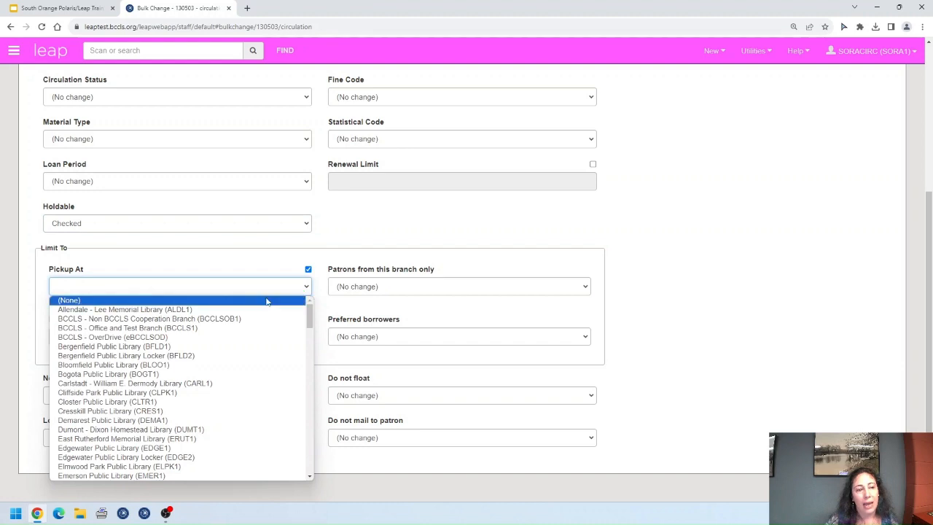
click(268, 300)
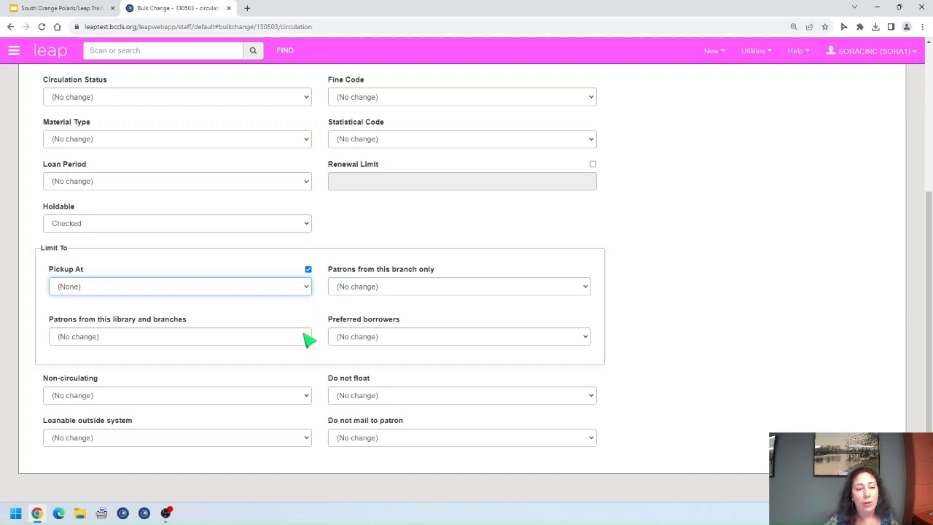
Step: Set both patron limits, library-and-branches and branch-only, to Unchecked
click(307, 337)
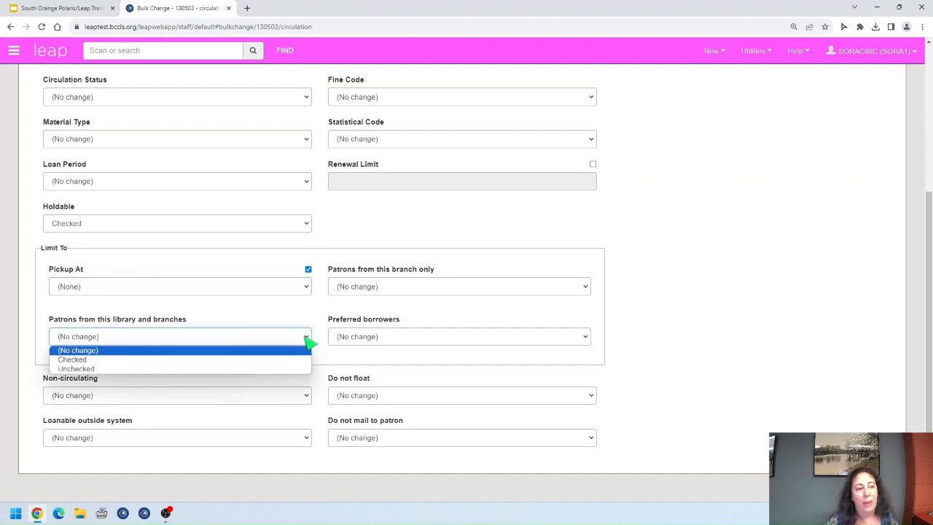
click(136, 369)
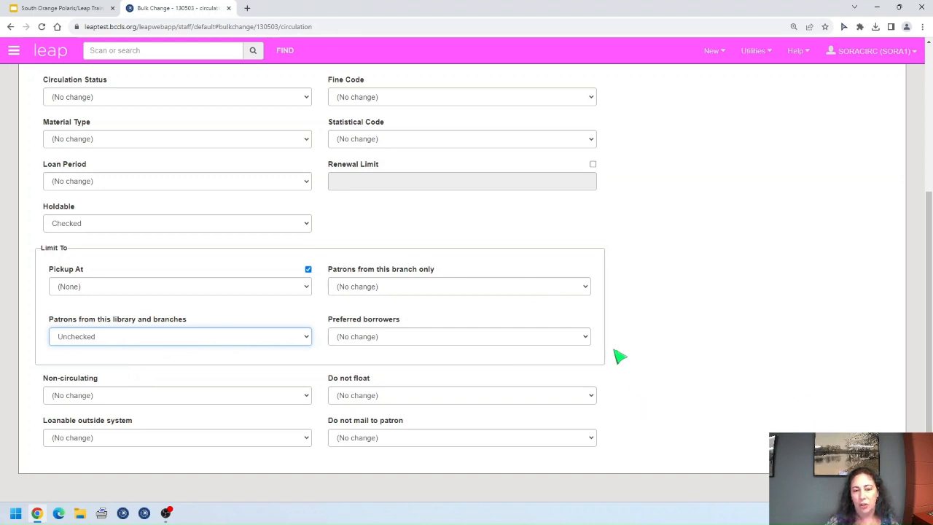
click(583, 290)
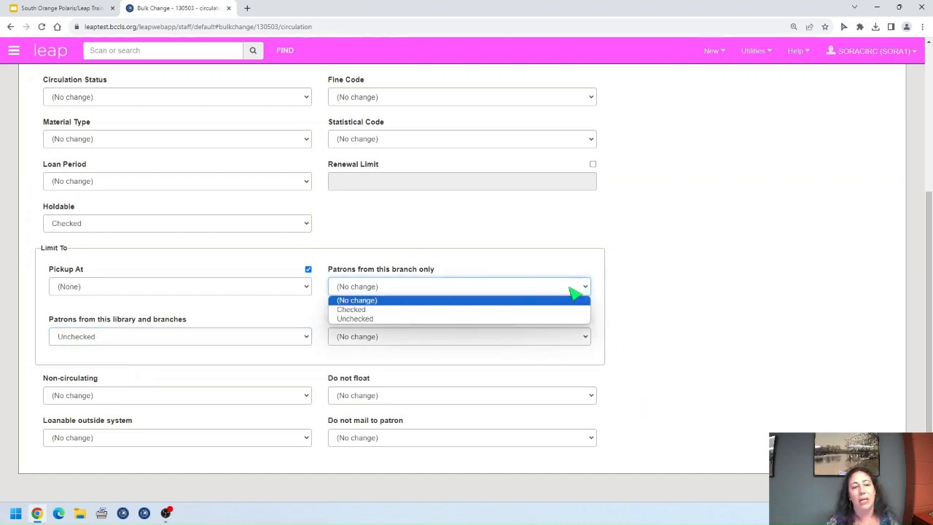
click(366, 320)
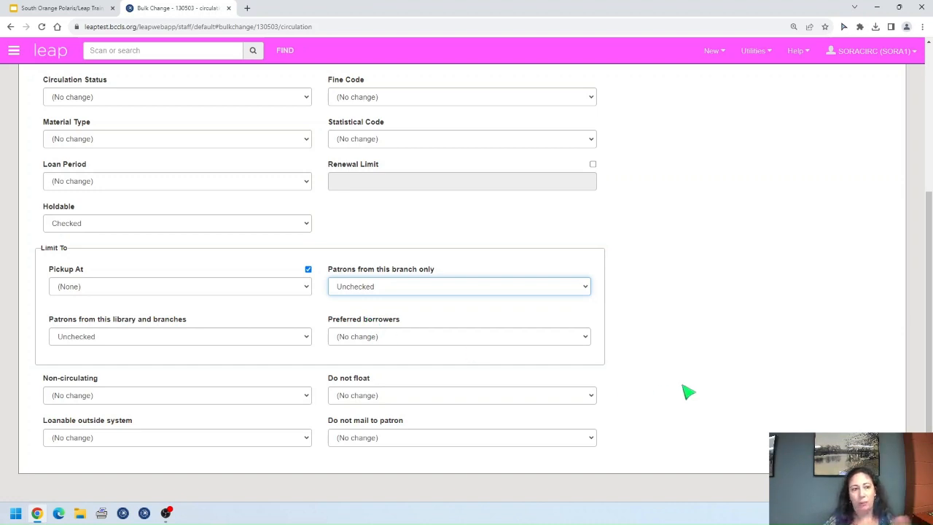
scroll(674, 386, up, 2)
scroll(677, 384, up, 2)
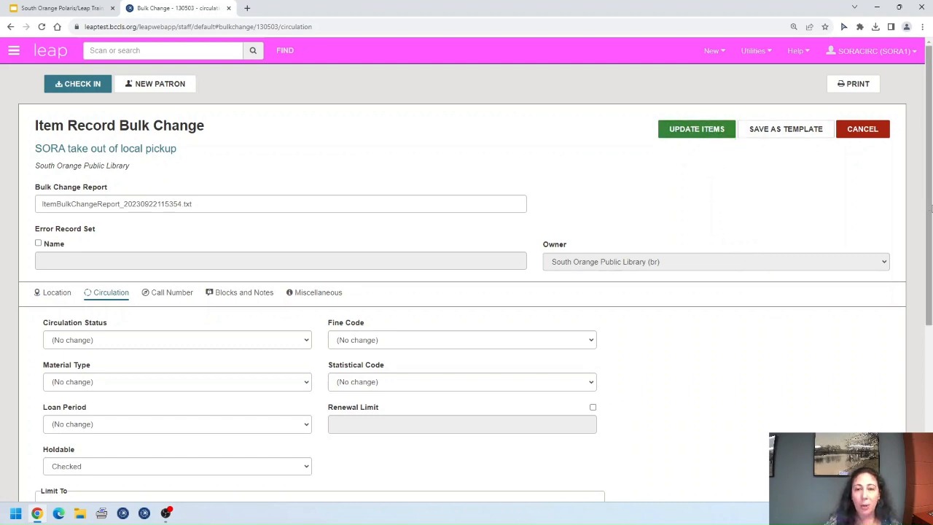
Step: Create template 'SORA take out of local pickup' owned by South Orange (lib)
click(794, 136)
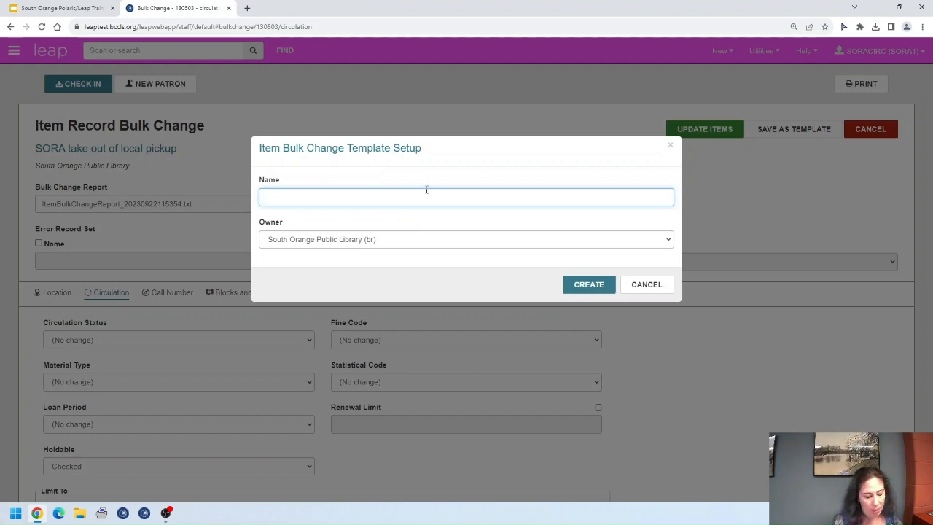
text(SORA )
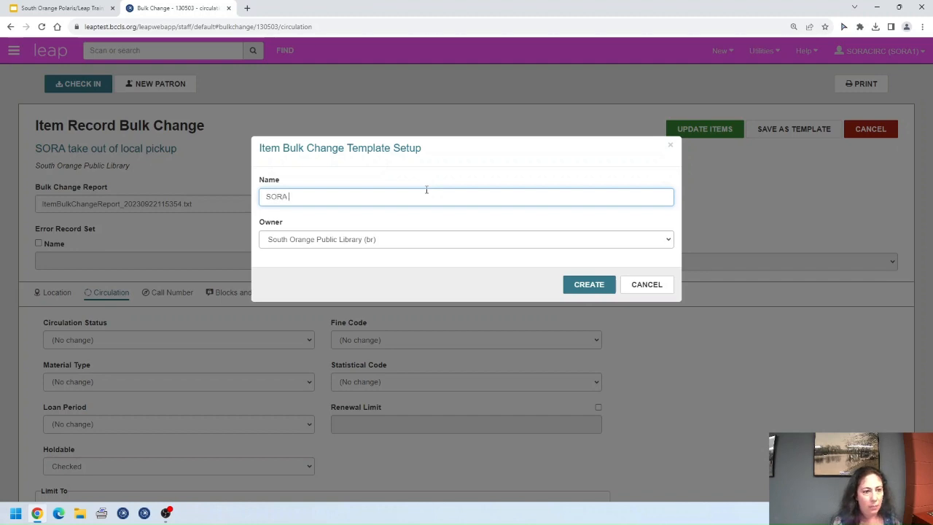
text(take )
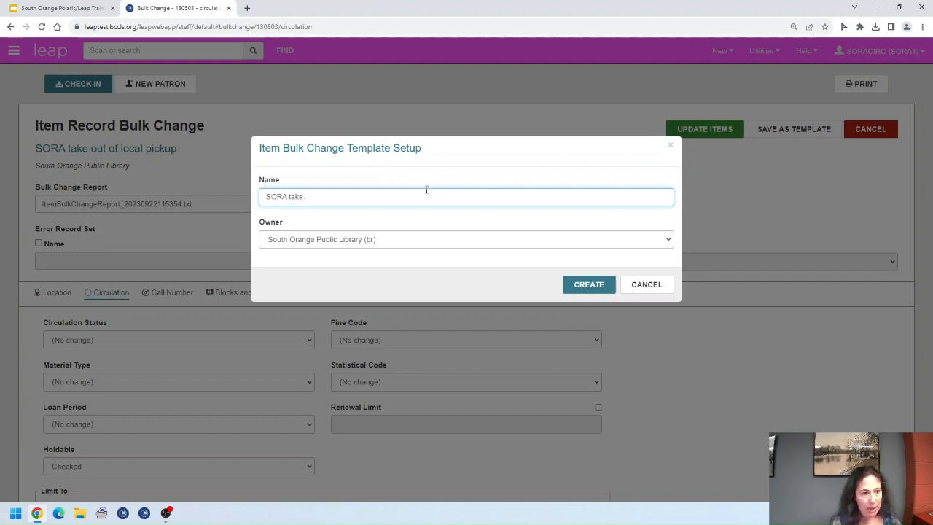
text(out of local )
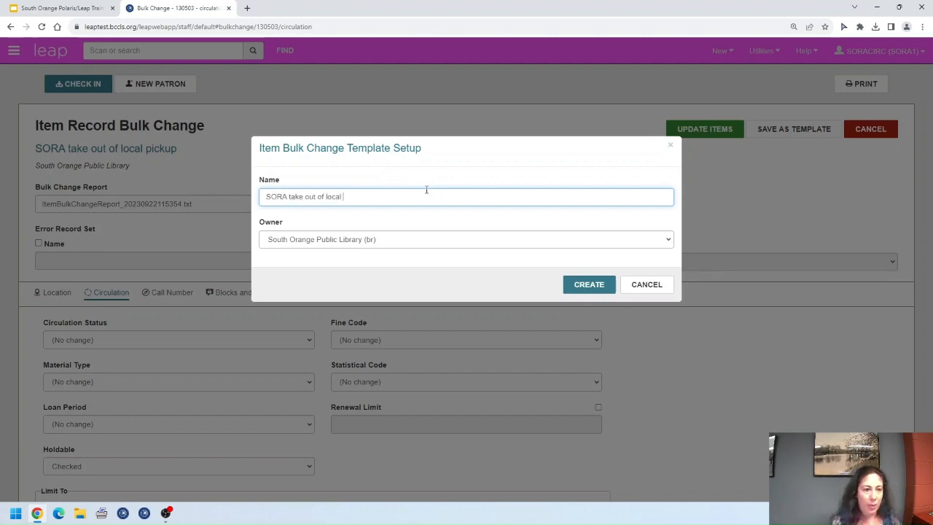
text(pickup)
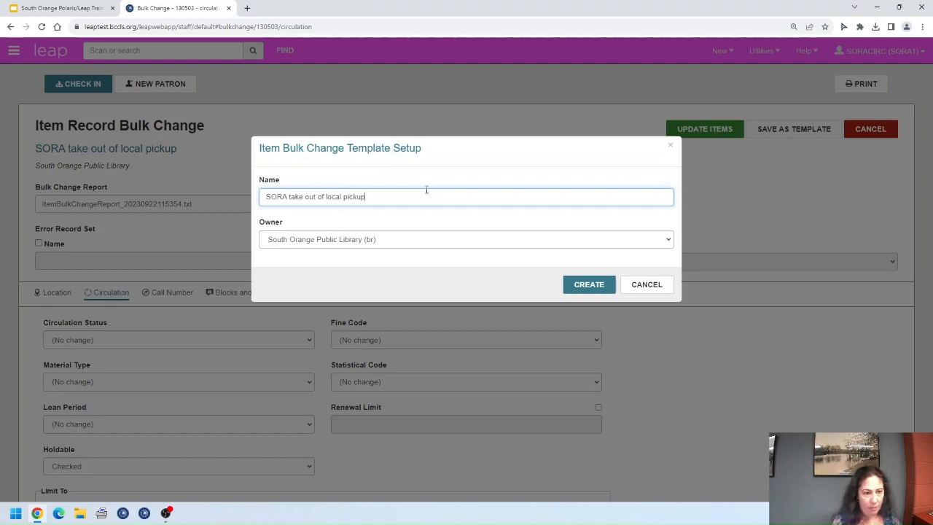
click(663, 240)
click(330, 253)
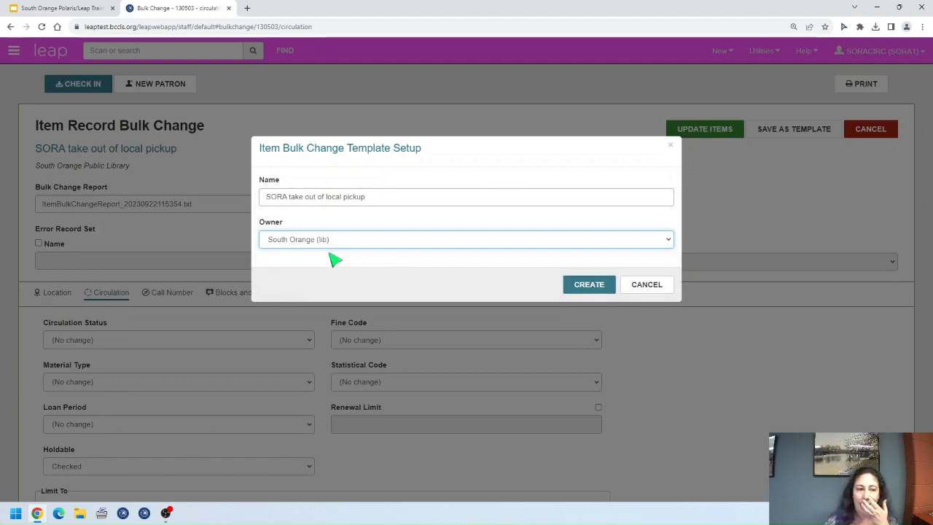
click(586, 288)
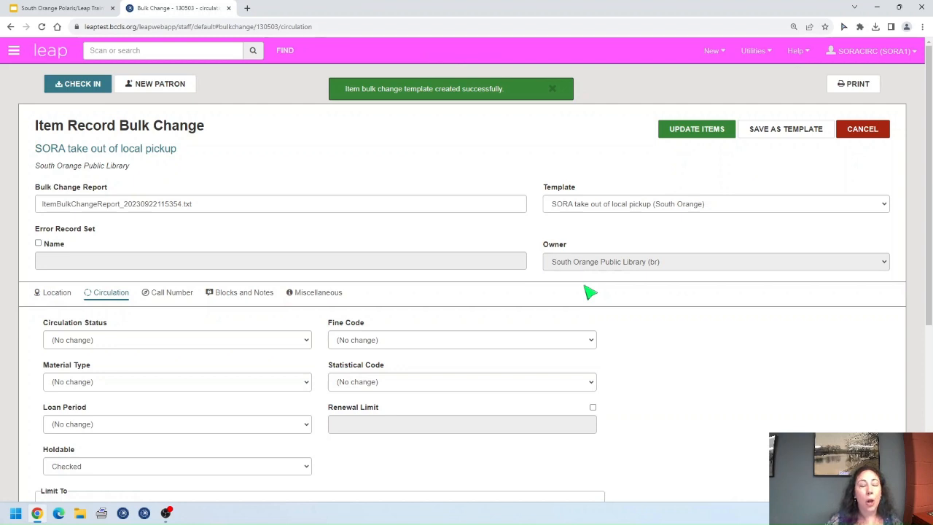
Step: Check the available templates, then cancel back to the record set
click(738, 205)
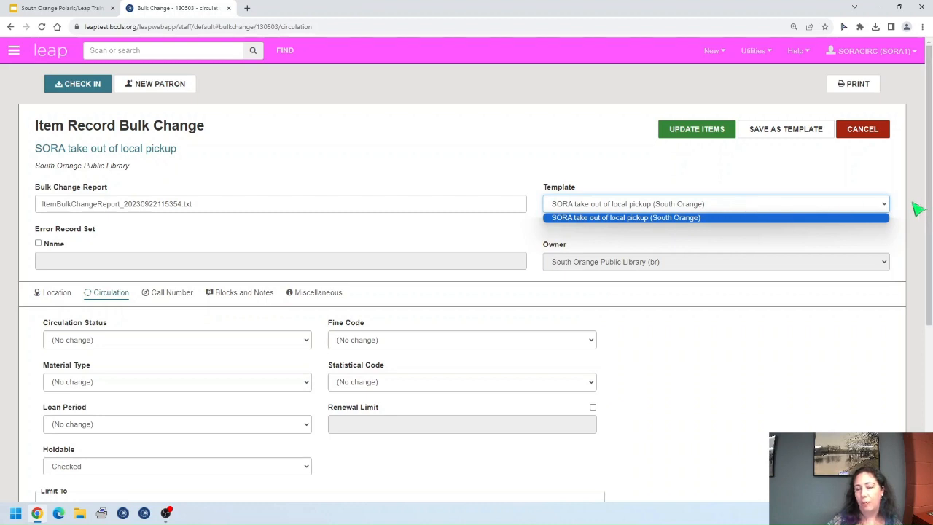
click(883, 207)
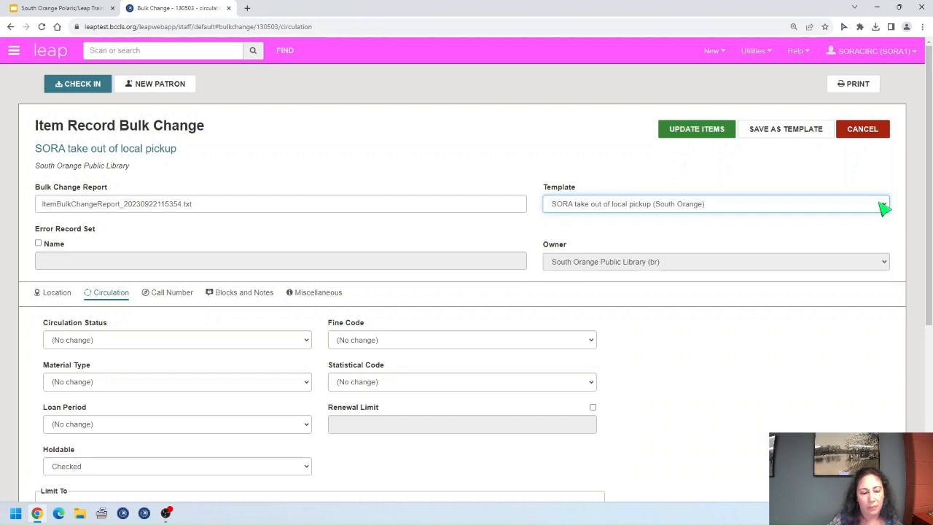
click(862, 131)
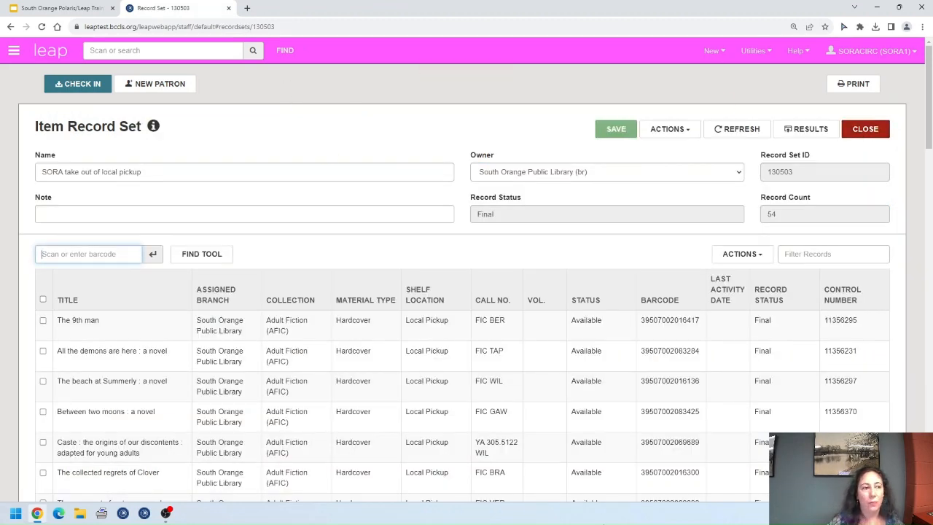
Step: Start a new bulk change from the 'SORA take out of local pickup' template and review its circulation settings
scroll(633, 411, down, 8)
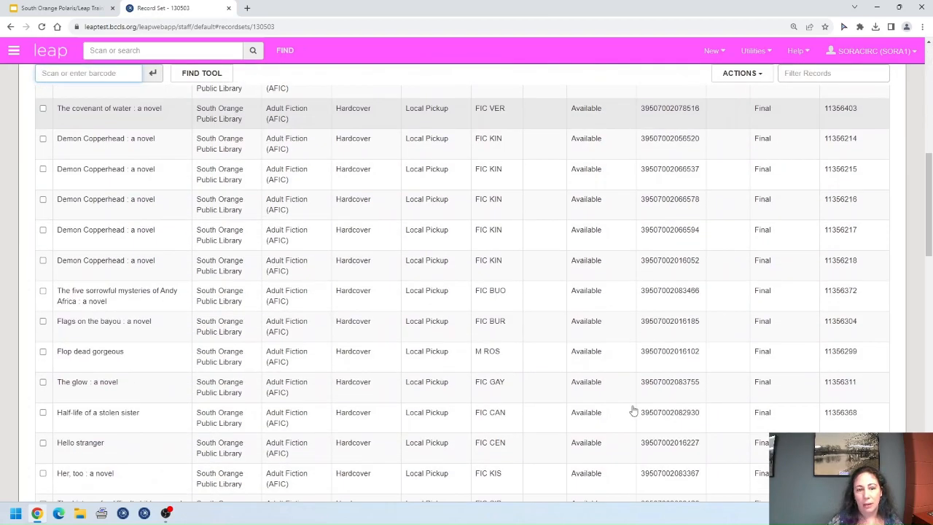
scroll(633, 411, up, 8)
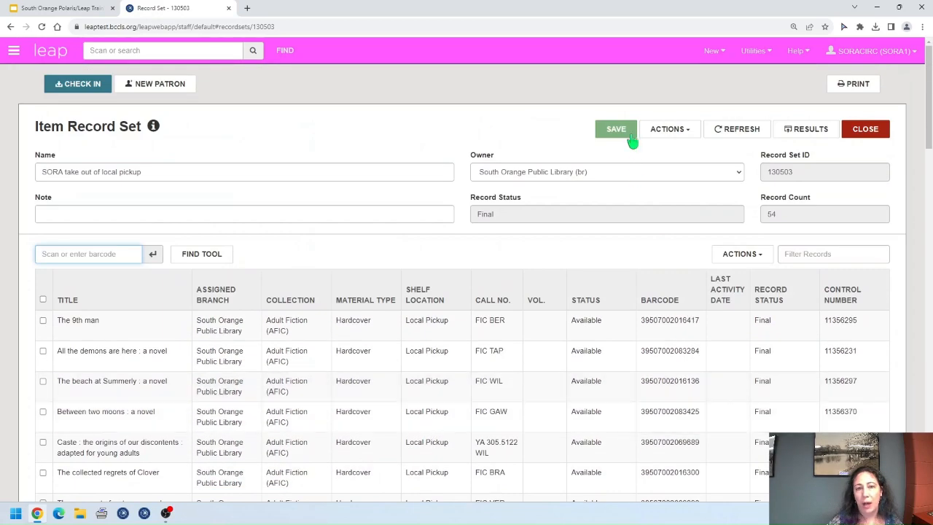
click(679, 131)
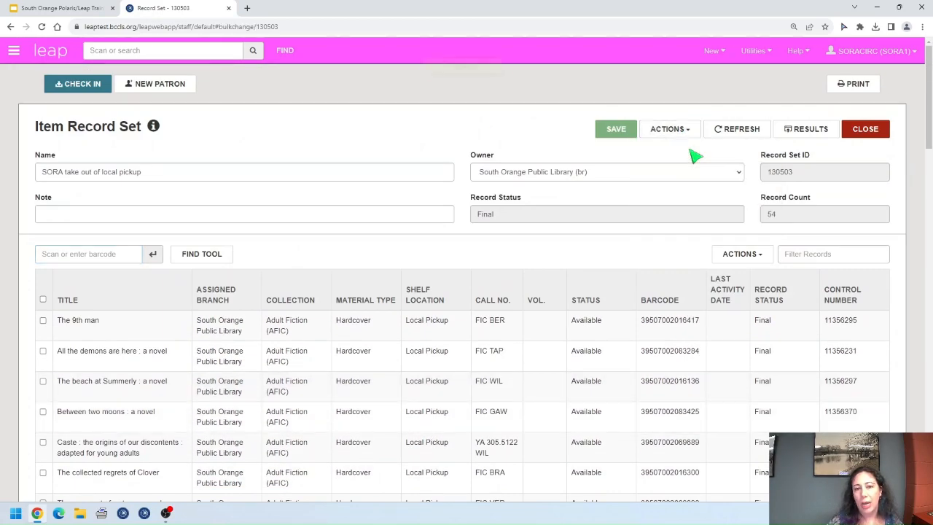
click(692, 149)
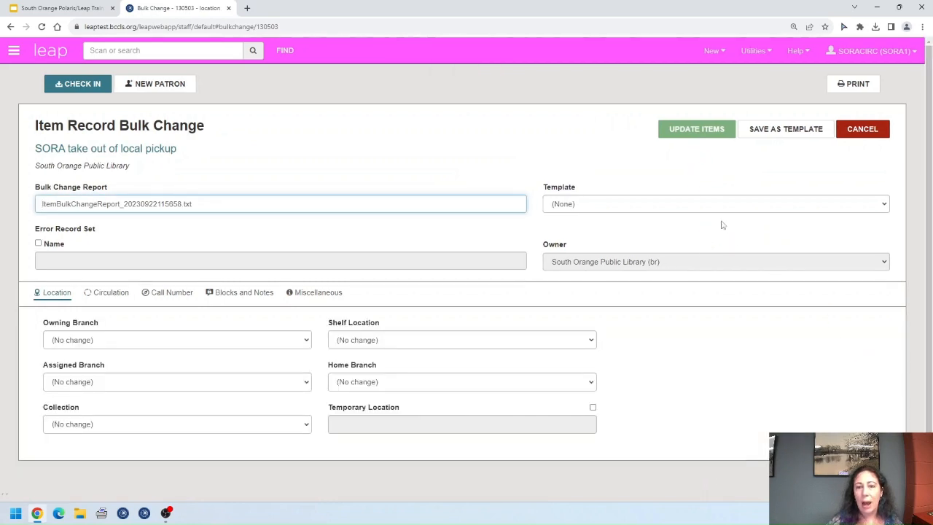
click(708, 206)
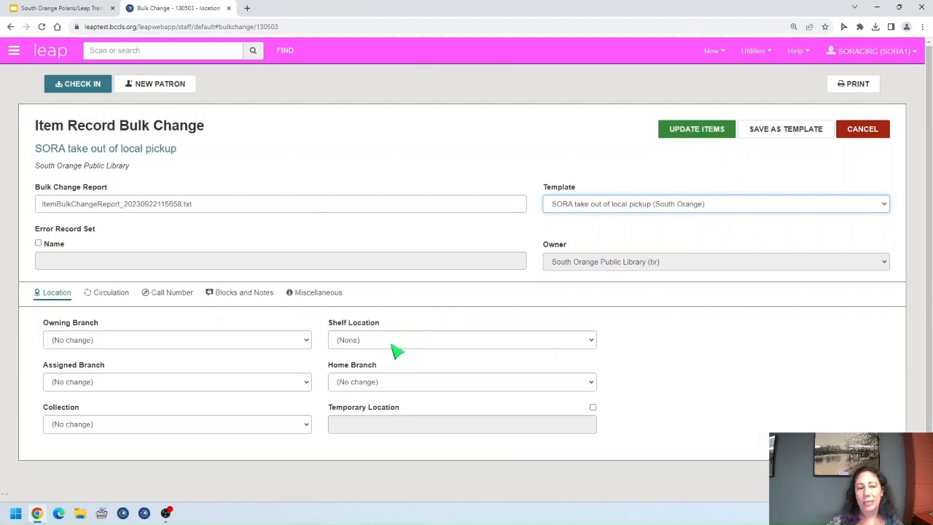
click(109, 293)
scroll(386, 318, down, 3)
scroll(386, 318, down, 1)
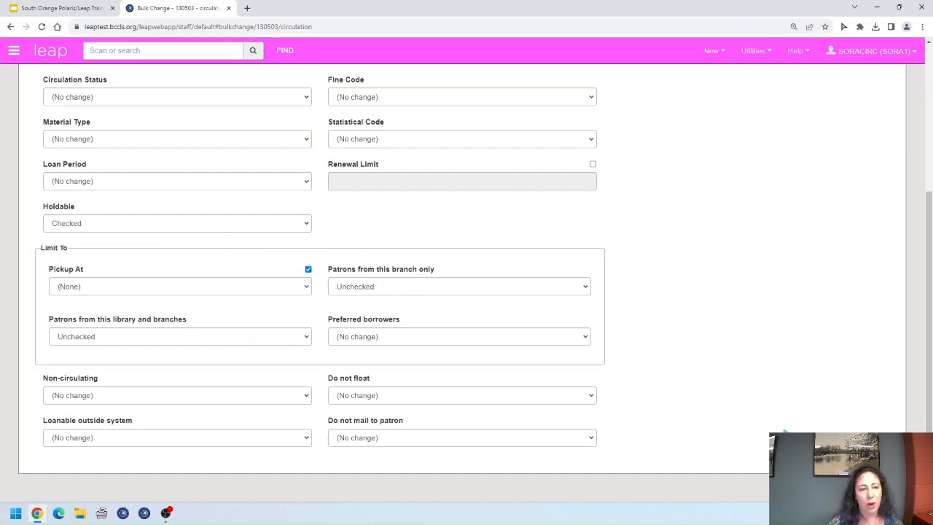
scroll(758, 414, up, 3)
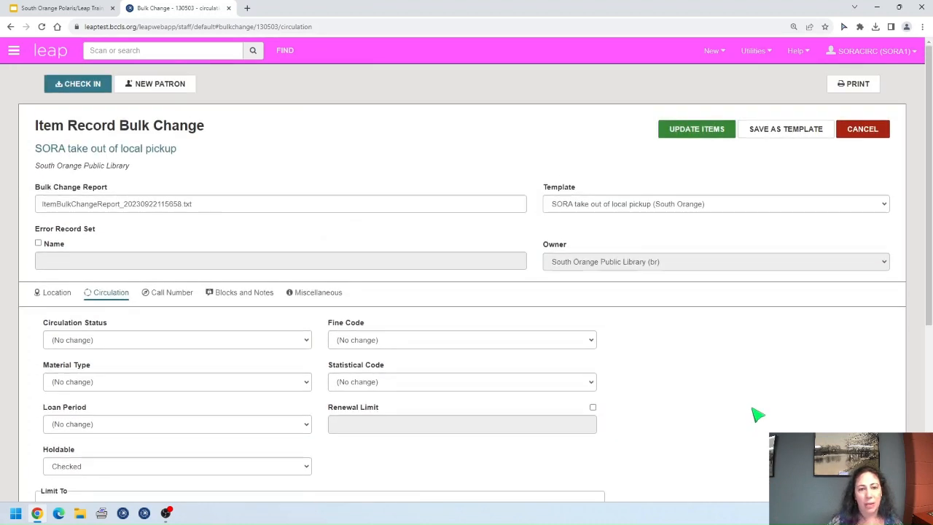
Step: Update the items and confirm the change to all 54 item records
click(698, 135)
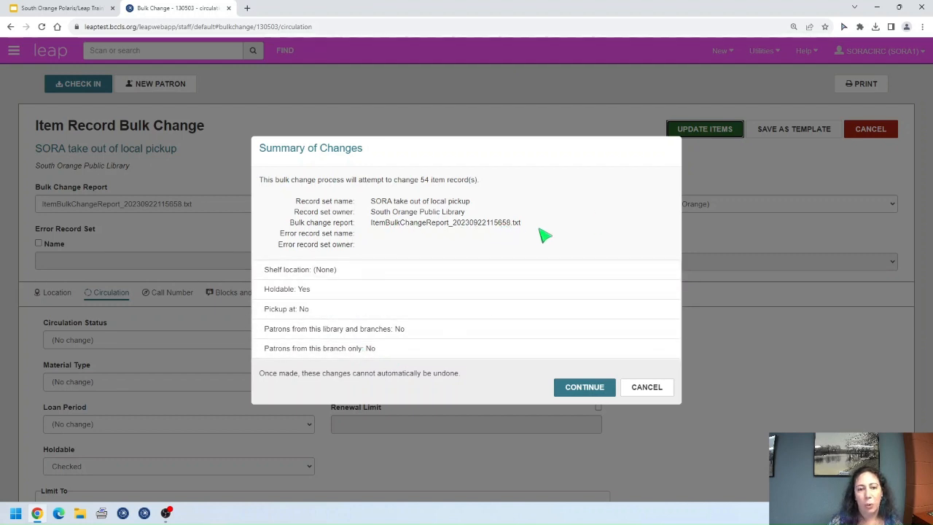
click(587, 392)
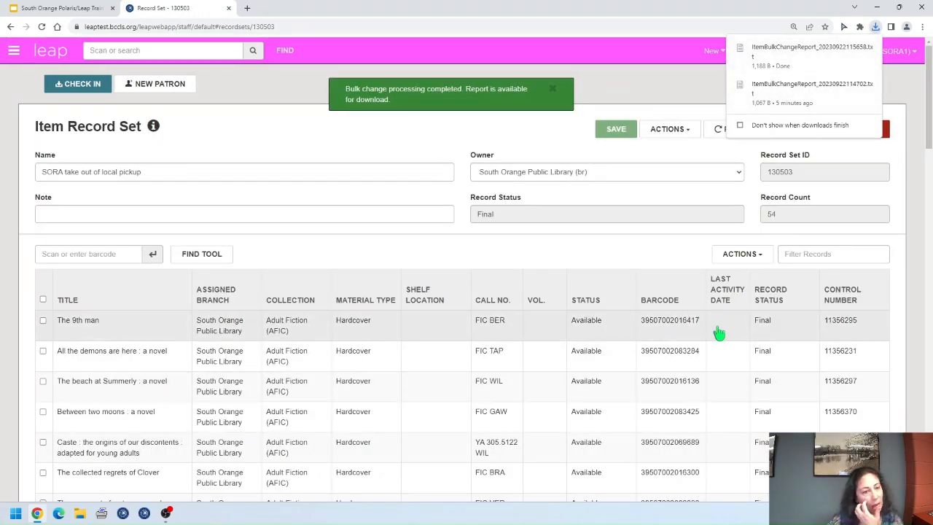
Step: Scroll through the 54 updated items to verify they no longer show Local Pickup
scroll(700, 340, down, 2)
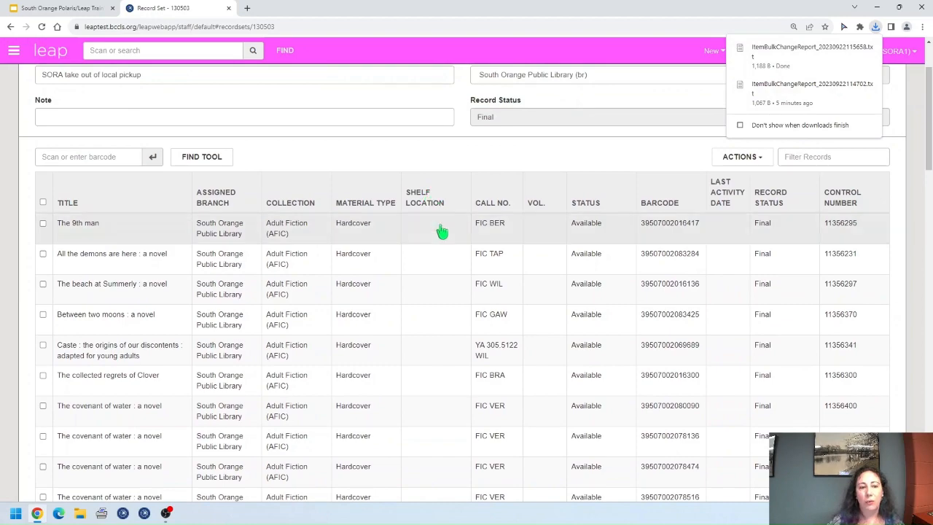
scroll(440, 248, down, 8)
scroll(454, 287, down, 11)
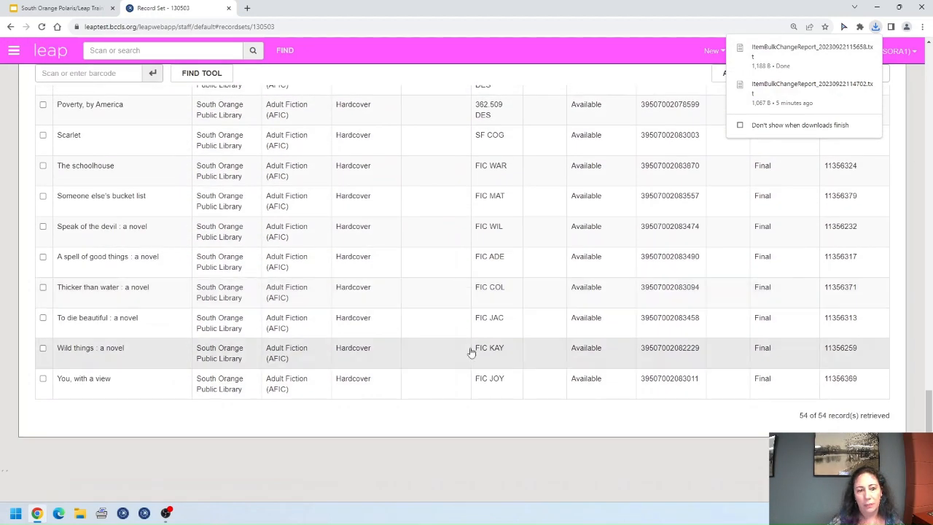
scroll(460, 320, up, 10)
scroll(478, 355, up, 6)
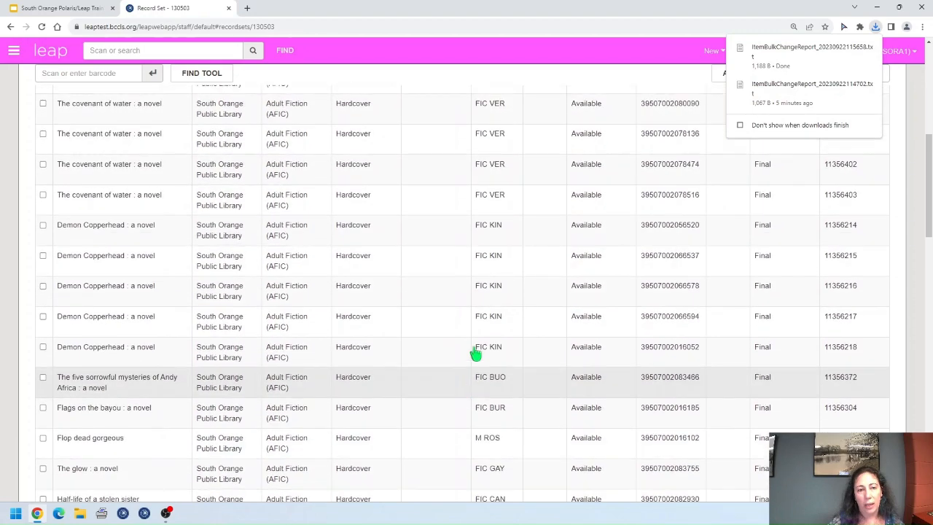
Step: Inspect the details of The covenant of water item record, then close it
click(454, 225)
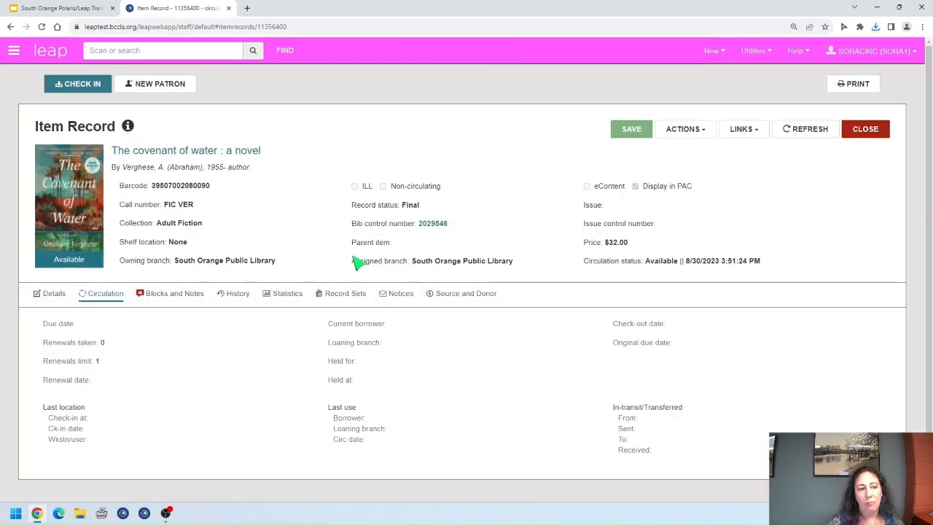
click(54, 294)
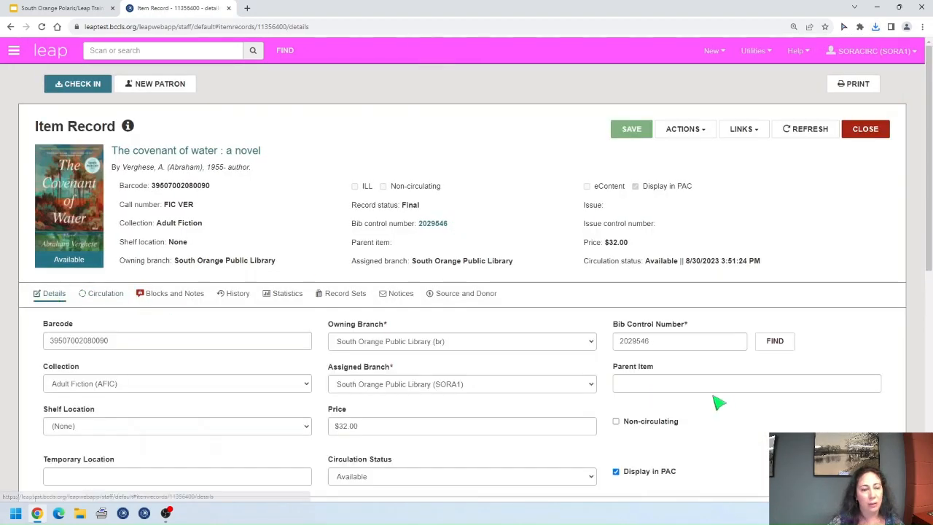
scroll(714, 401, down, 5)
scroll(712, 397, down, 1)
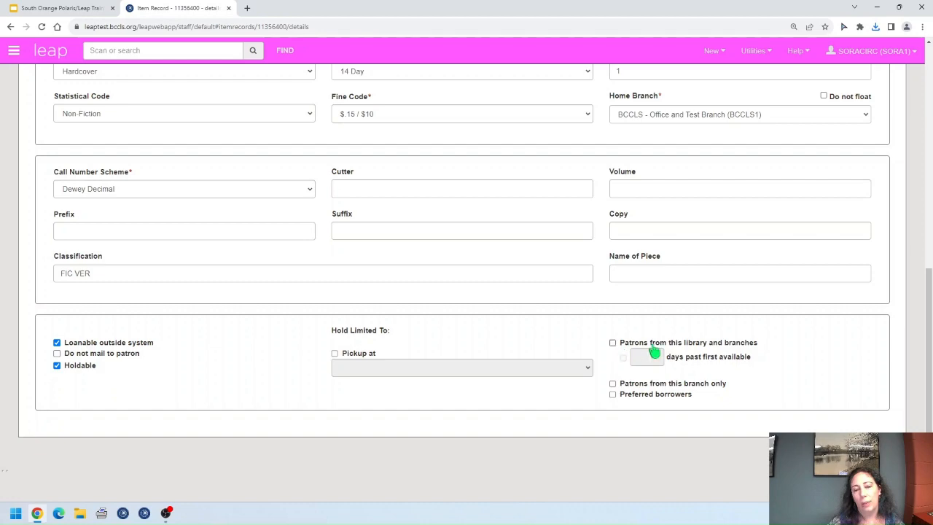
scroll(794, 380, up, 7)
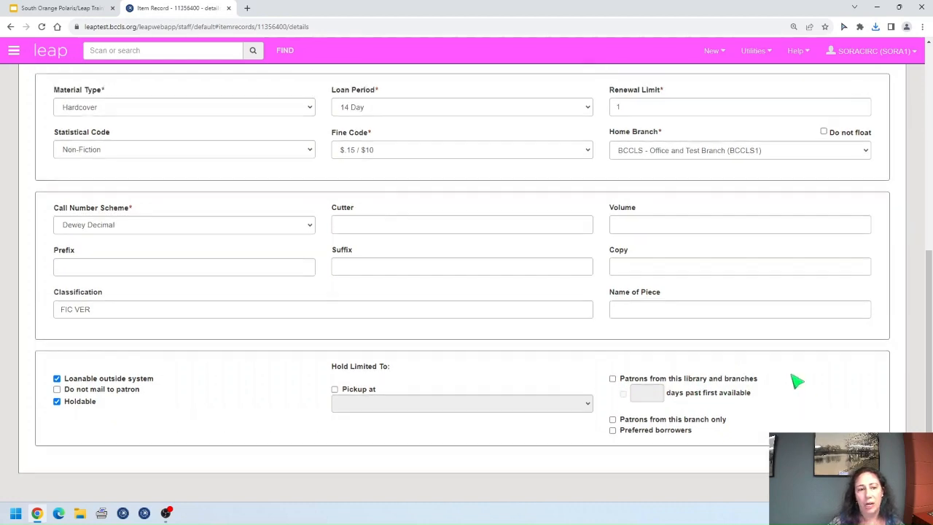
click(867, 131)
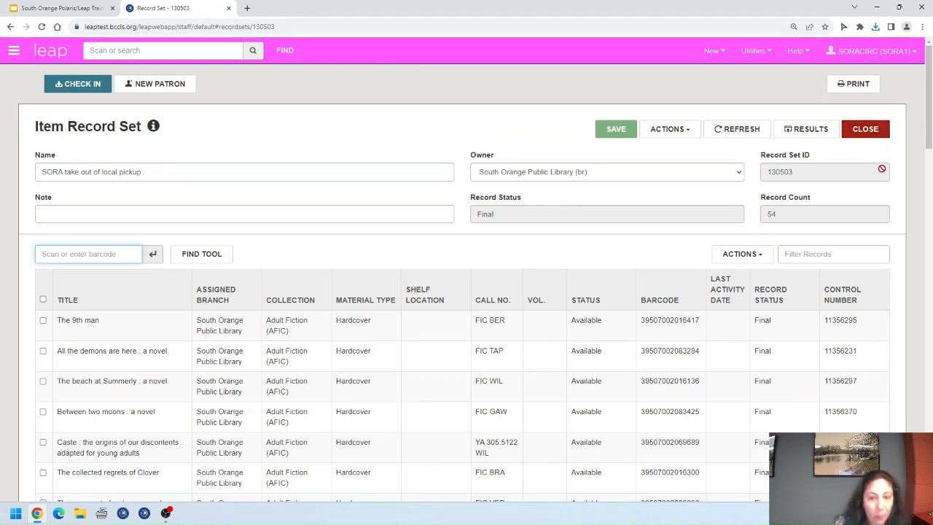
Step: Close the record set, search templates for 'sora', and open the found template
click(865, 131)
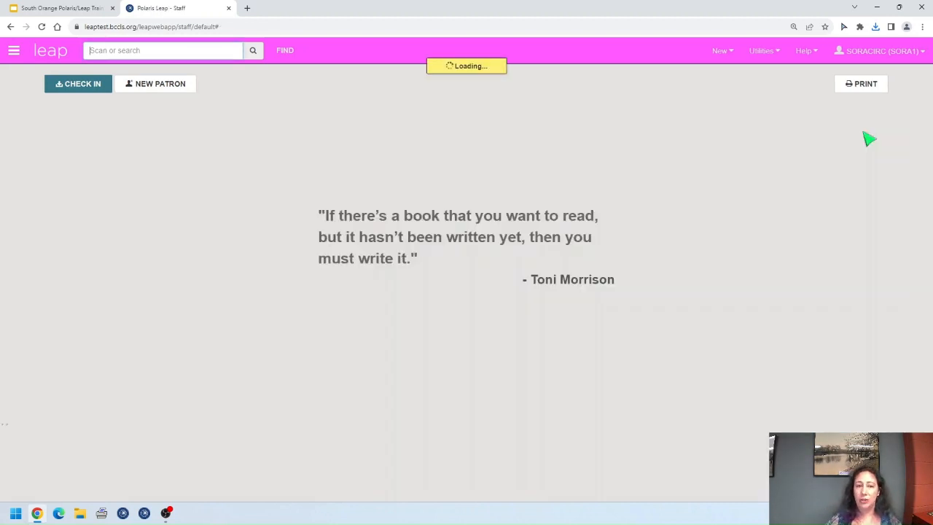
click(285, 51)
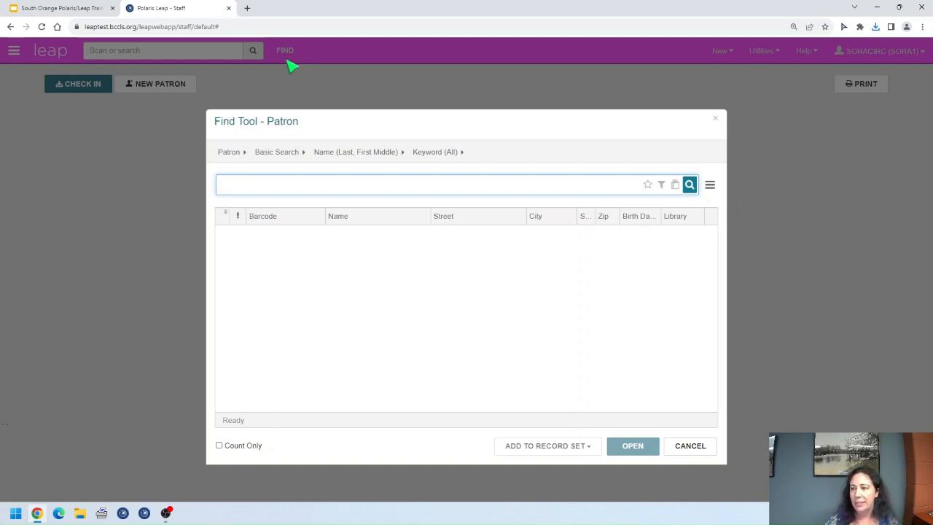
click(239, 157)
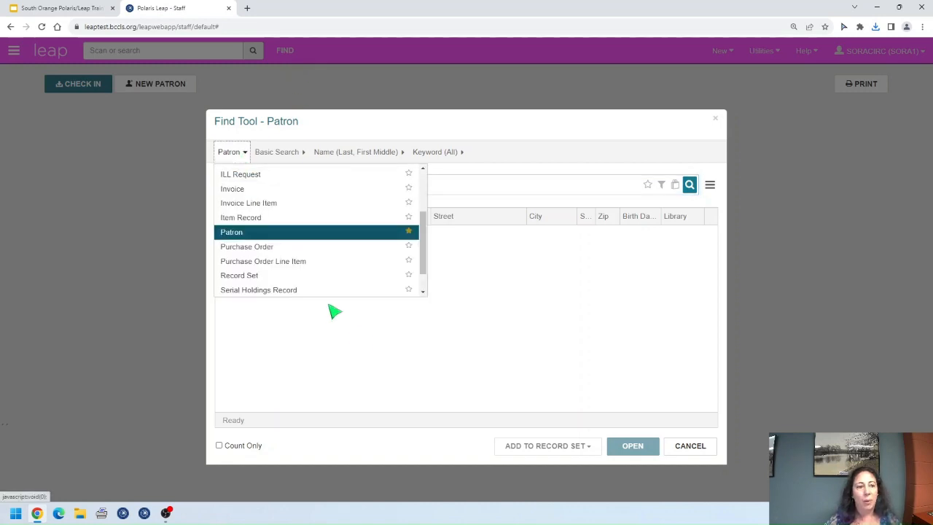
scroll(318, 274, down, 1)
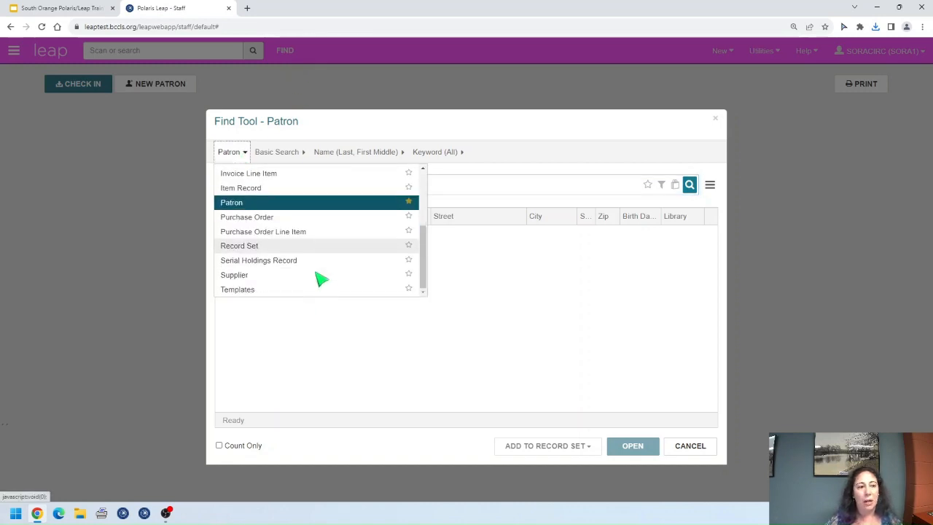
click(380, 289)
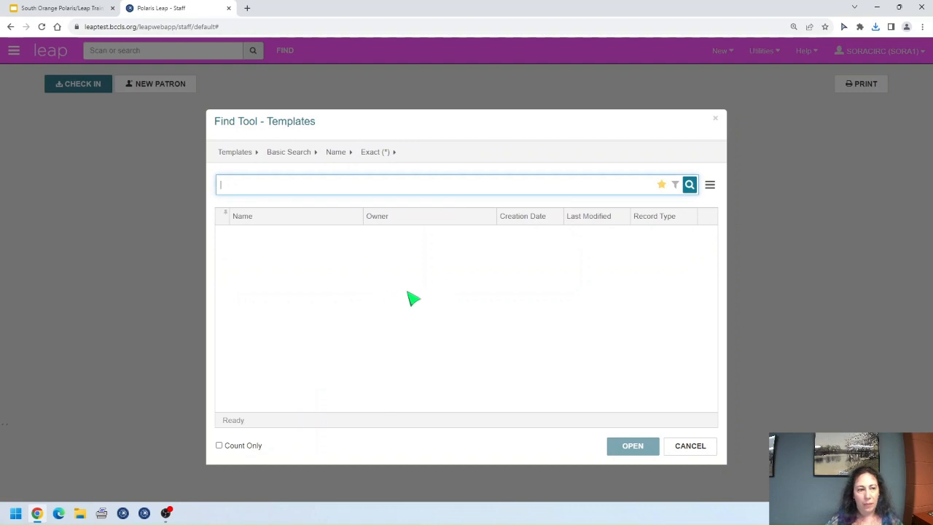
text(sora)
key(Return)
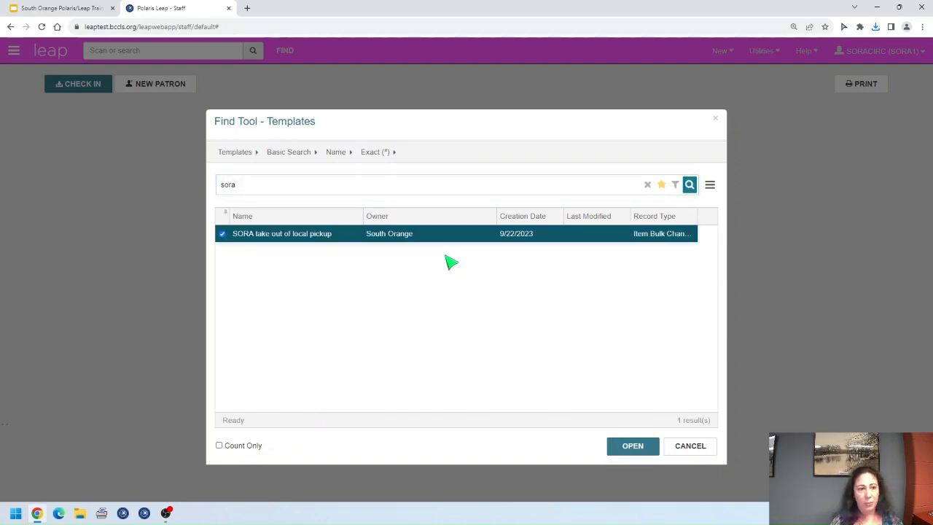
key(Return)
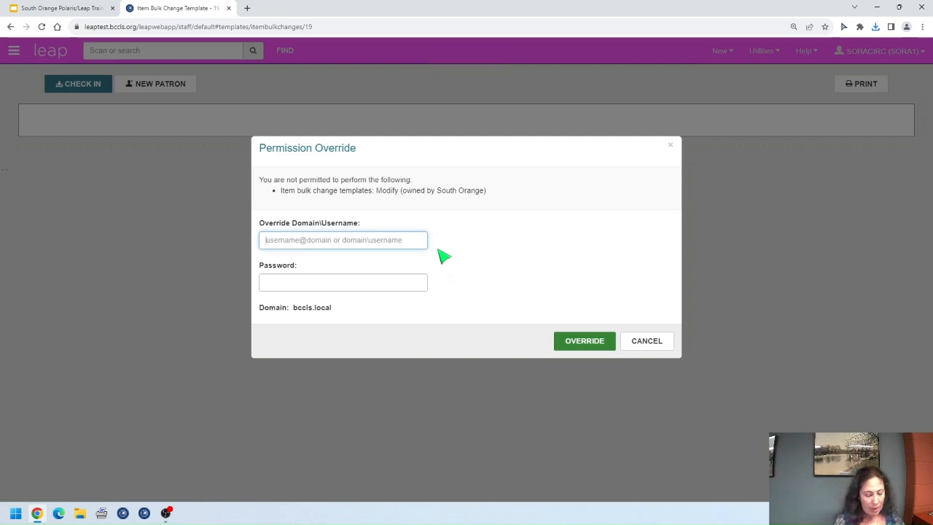
Step: Authorize access by entering supervisor override username and password
text(super)
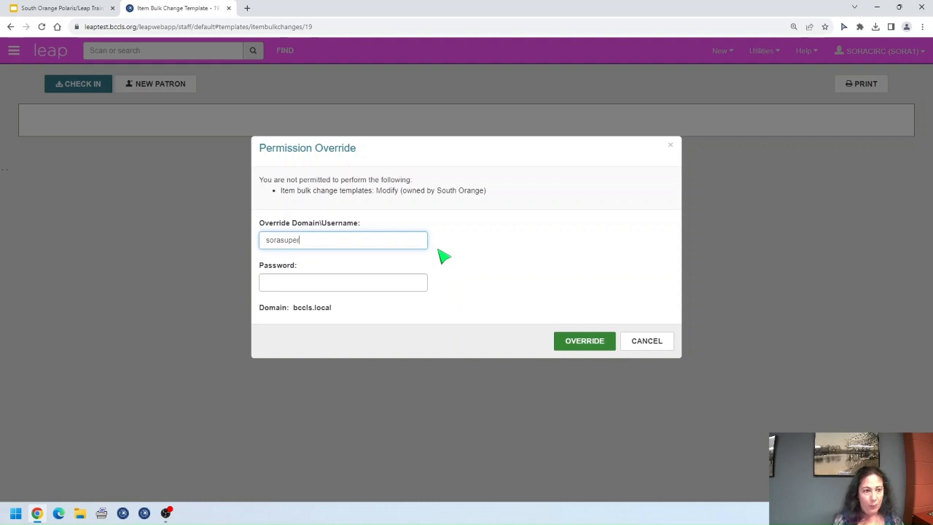
key(Tab)
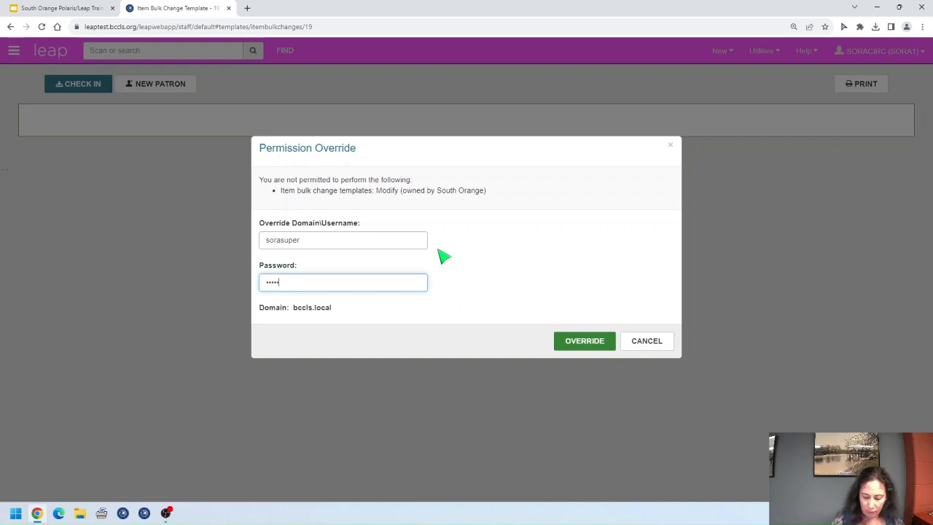
key(Return)
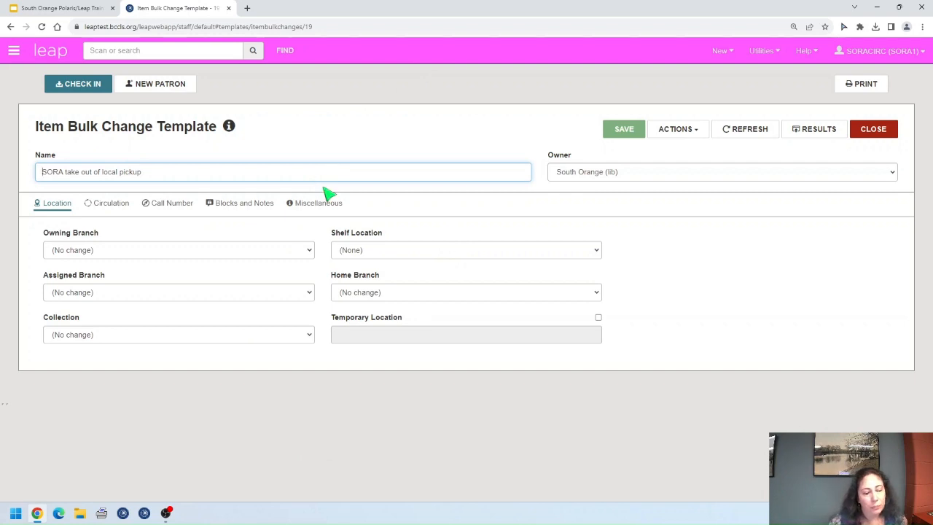
Step: Rename the template to 'SORA local pickup to new' and save it
mouse_move(231, 128)
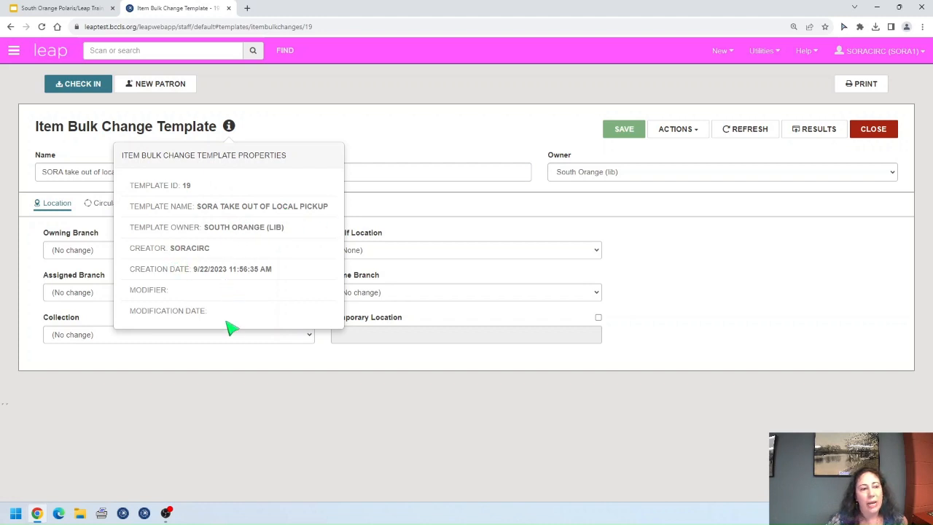
click(231, 129)
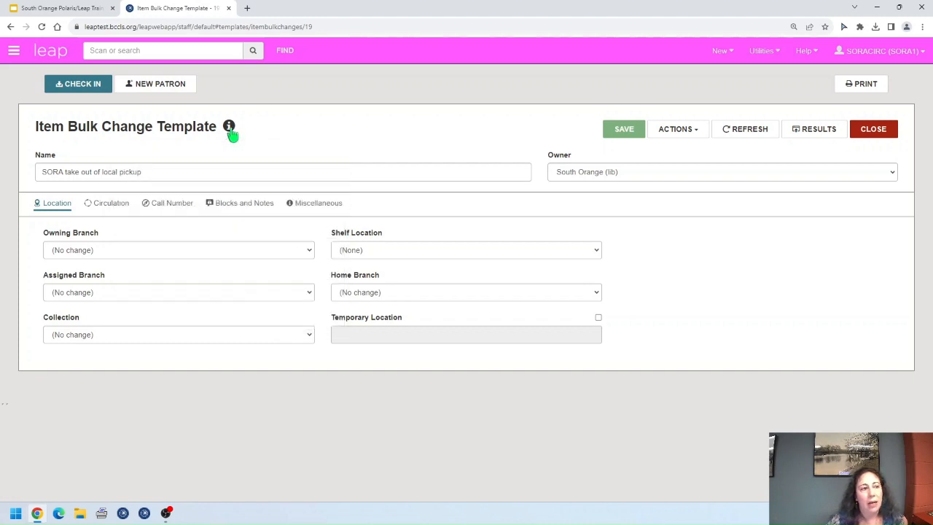
click(146, 172)
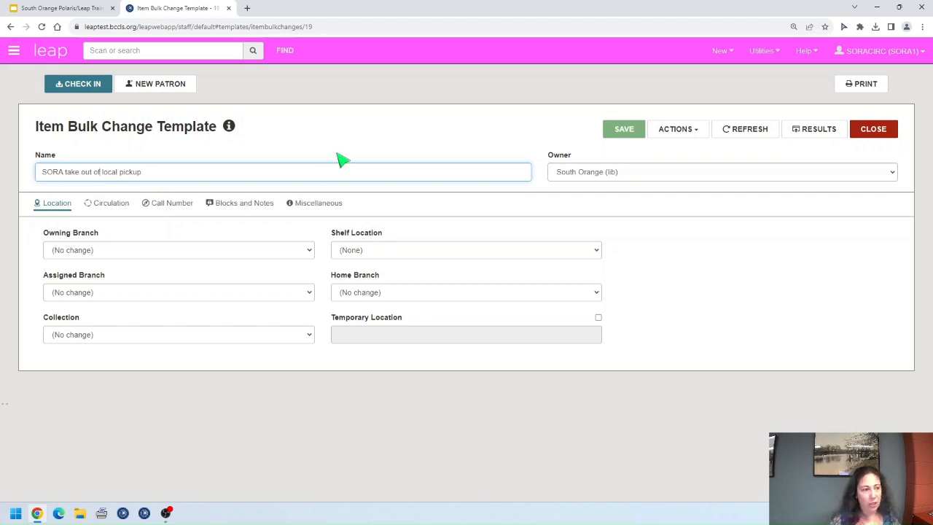
key(ctrl+shift+Left)
key(BackSpace)
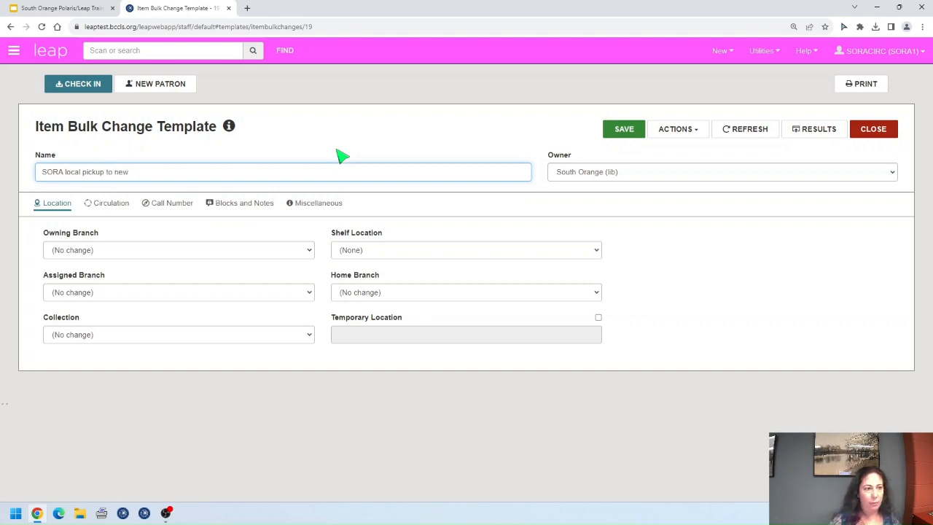
click(621, 130)
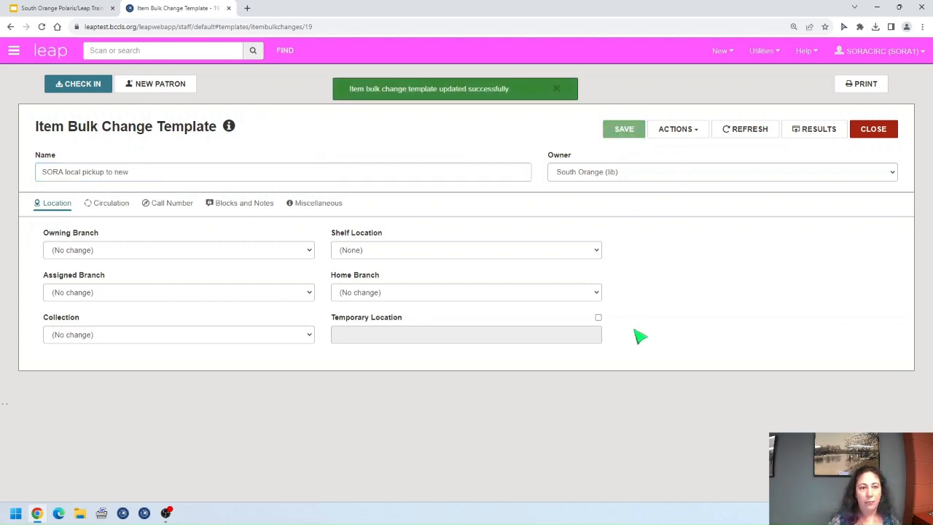
Step: Set the template's Shelf Location to New and save
click(414, 251)
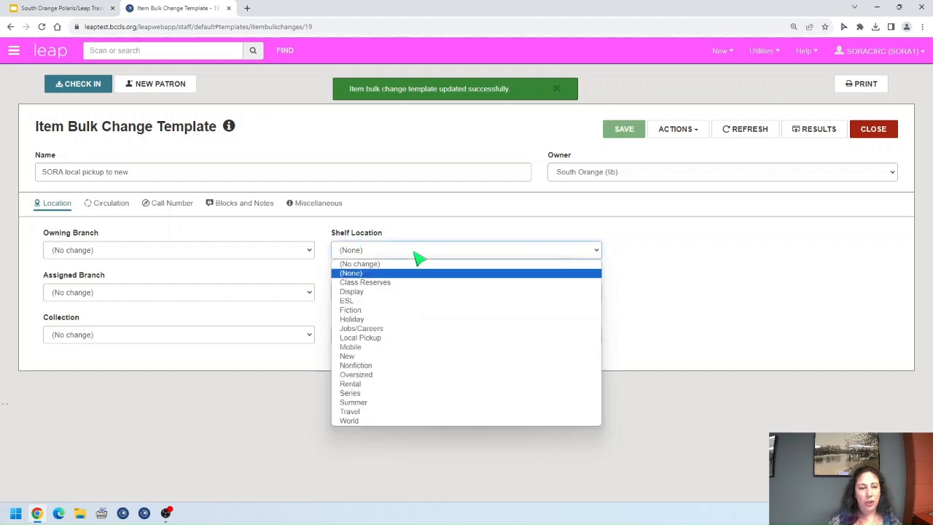
click(357, 355)
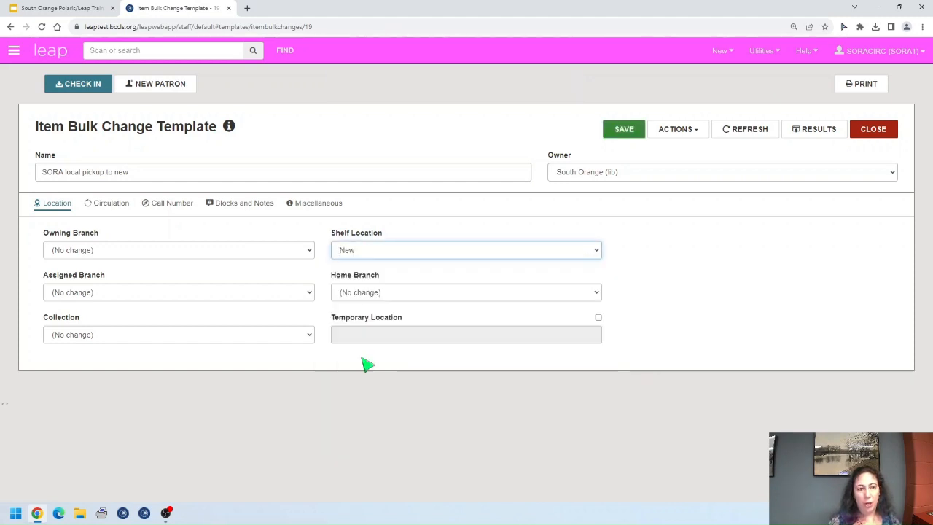
click(624, 131)
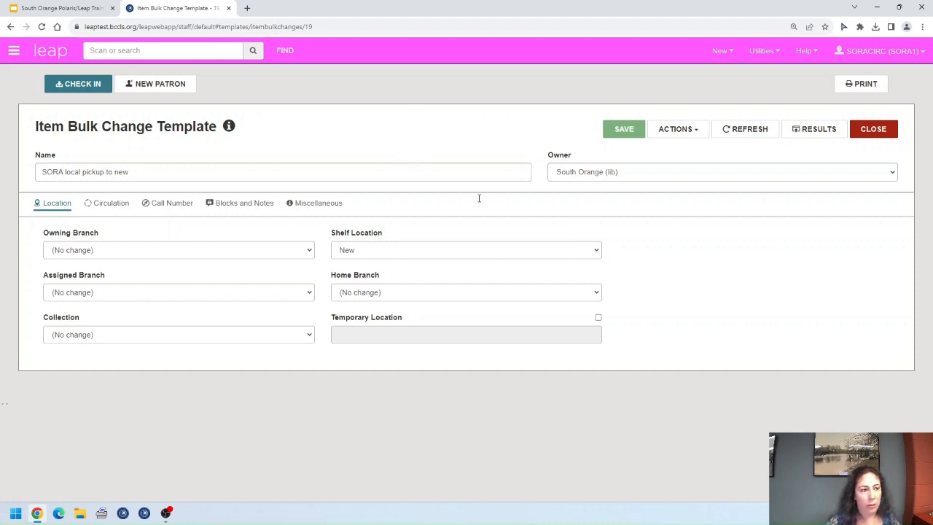
click(694, 136)
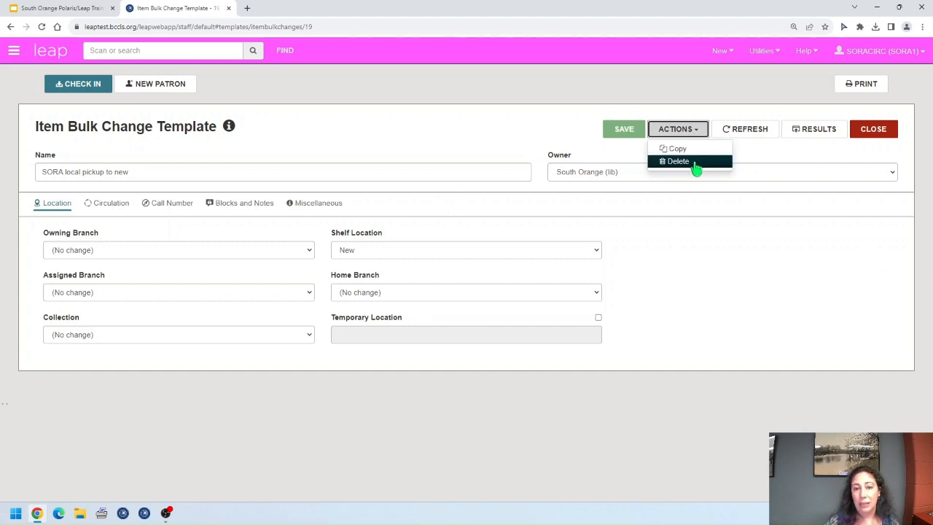
Step: Copy the template as 'SORA new to old' with Shelf Location (None)
click(700, 149)
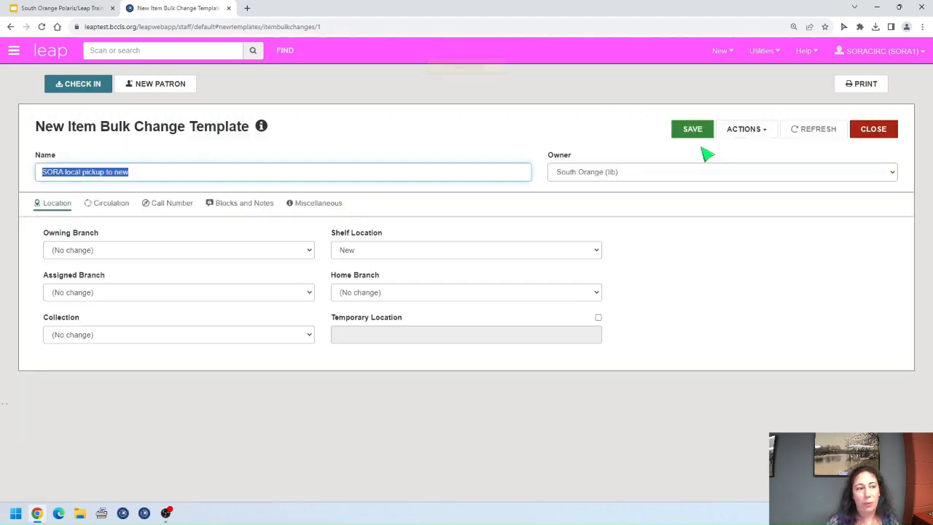
click(210, 174)
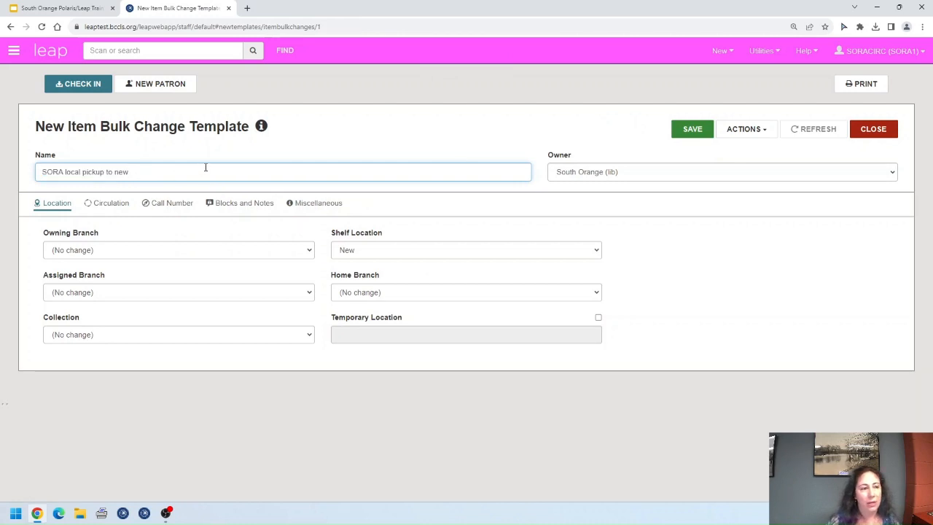
key(ctrl+shift+Left)
key(ctrl+shift+Left)
key(BackSpace)
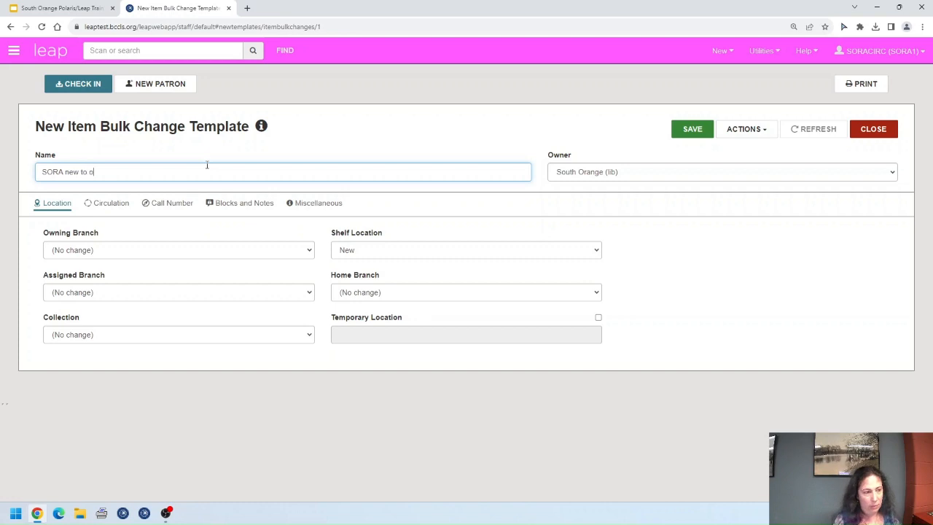
click(407, 253)
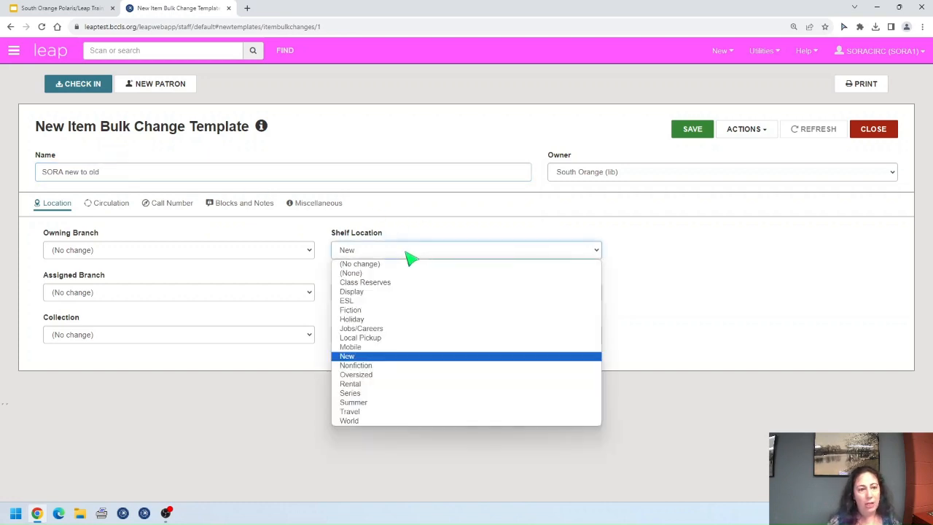
click(378, 273)
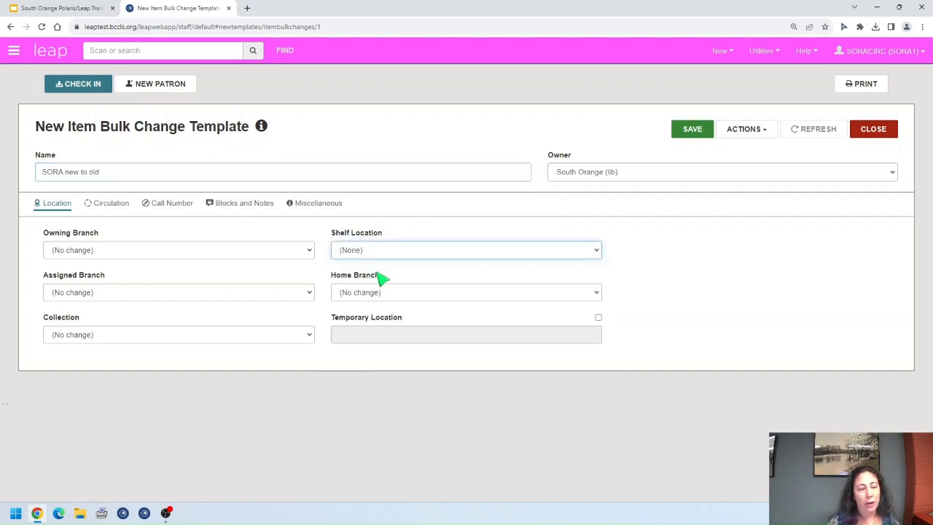
Step: Give the copy a 28 Day loan period and renewal limit 3, then save it
click(113, 207)
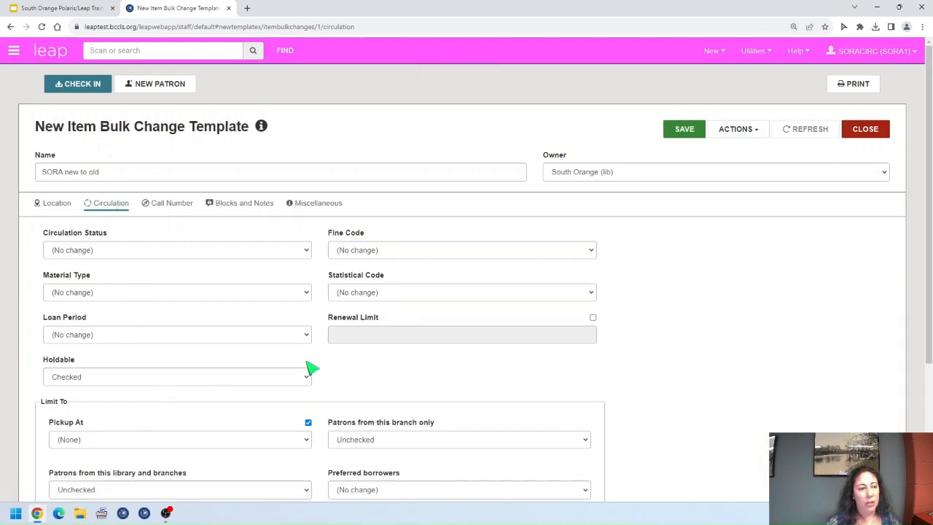
click(306, 337)
click(81, 434)
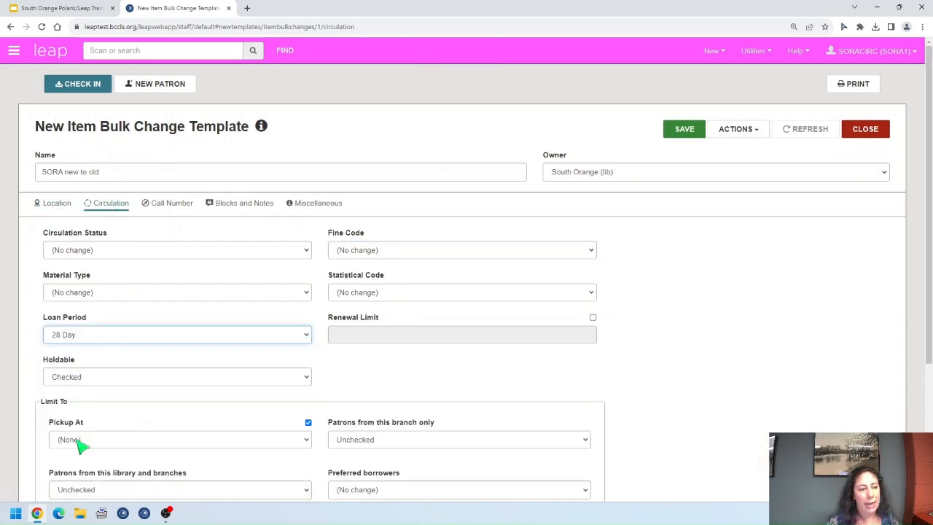
scroll(182, 328, down, 2)
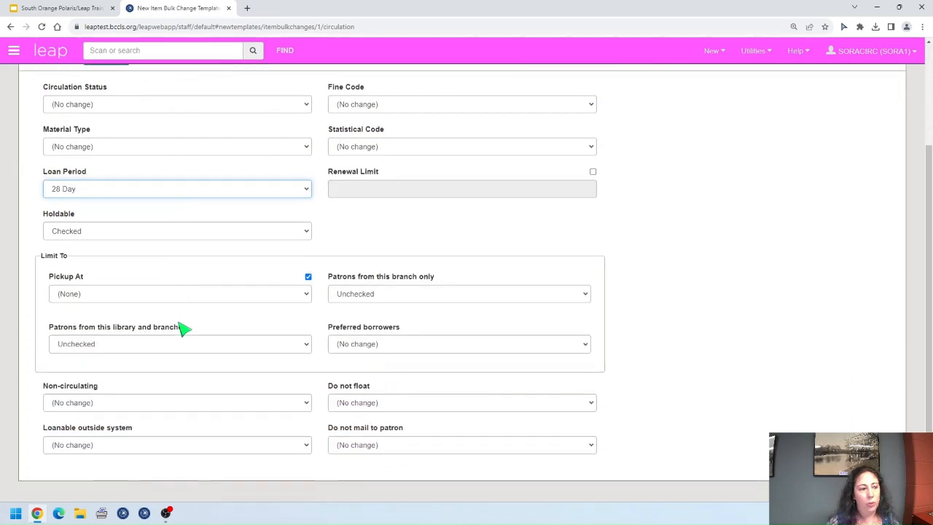
click(592, 172)
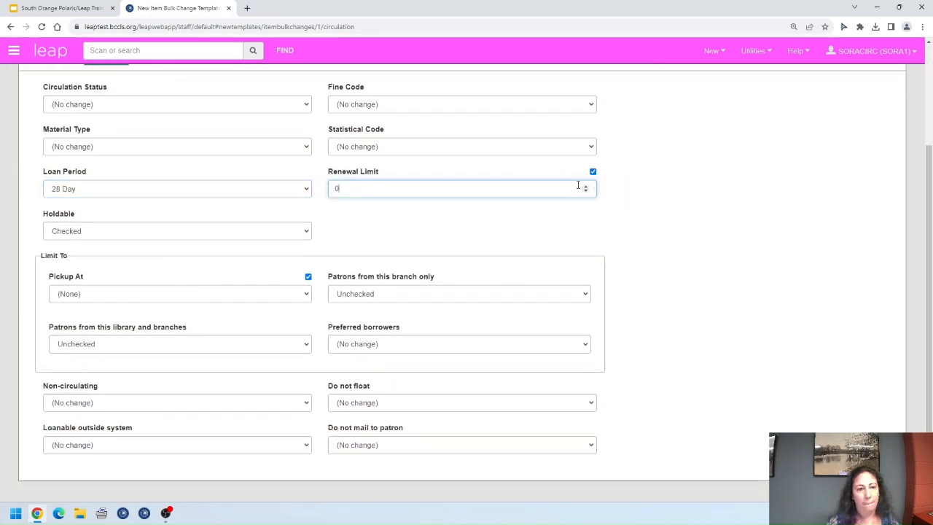
scroll(648, 255, up, 3)
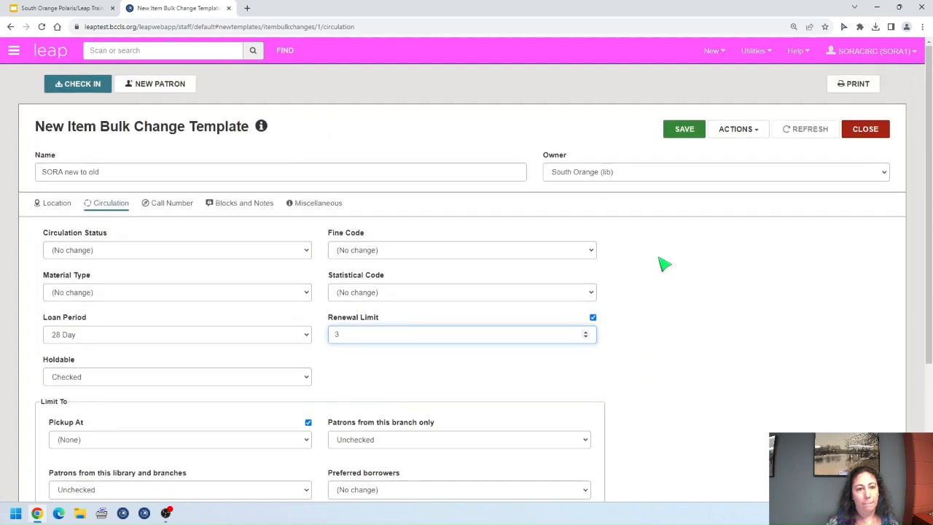
click(686, 131)
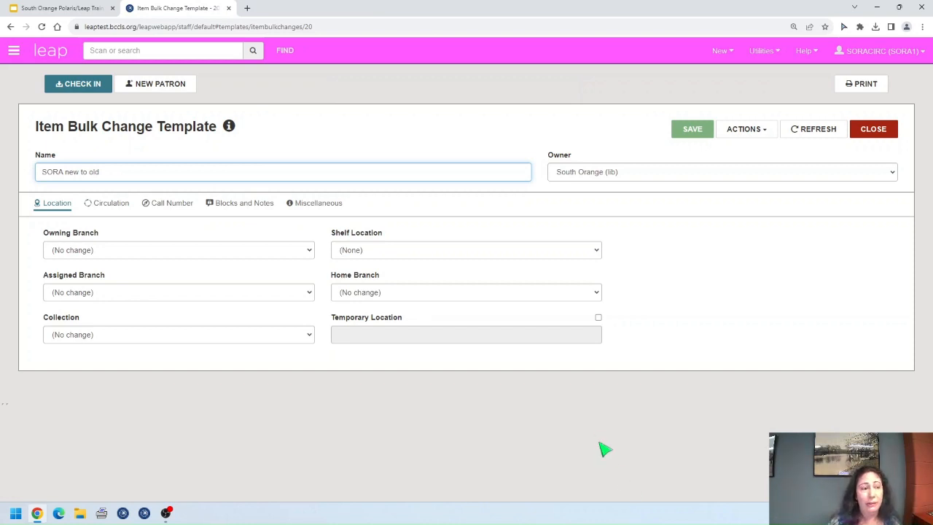
click(761, 130)
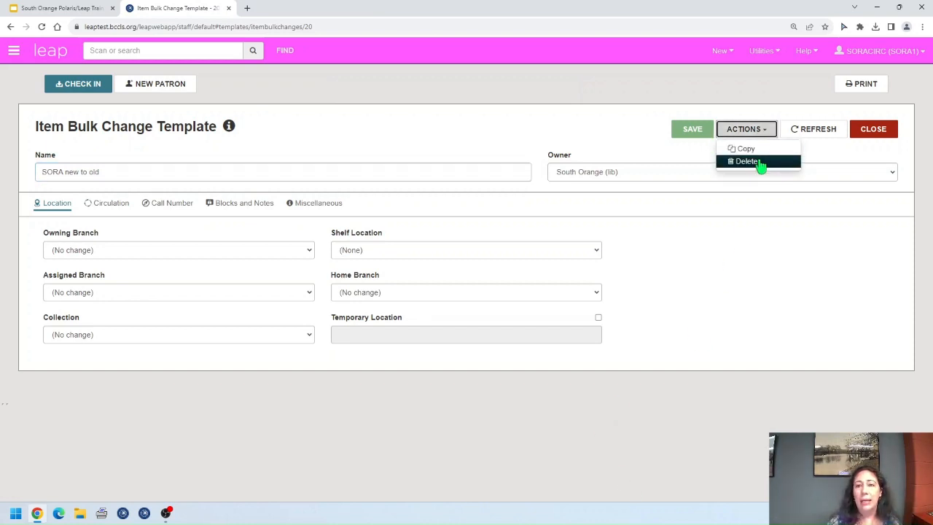
Step: Delete the 'SORA new to old' template via supervisor permission override, then close it
click(758, 160)
click(475, 223)
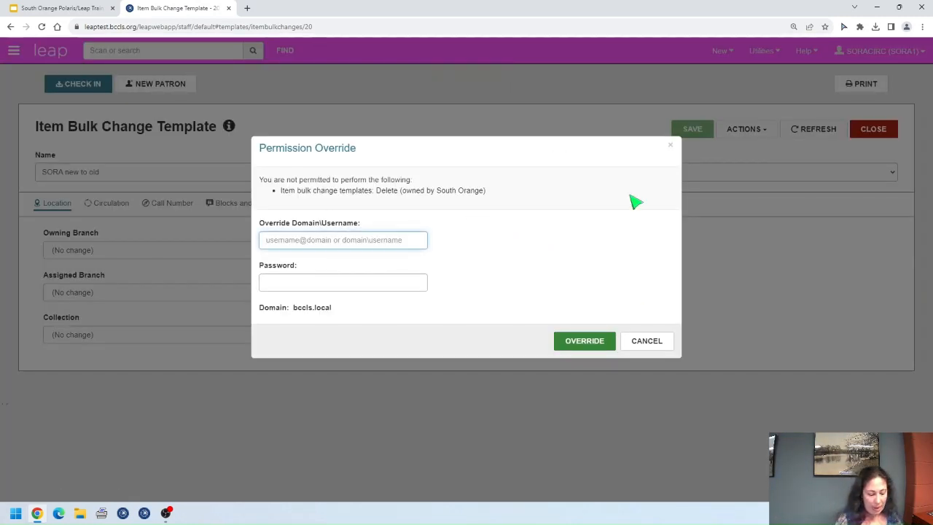
text(sorasuper)
key(Tab)
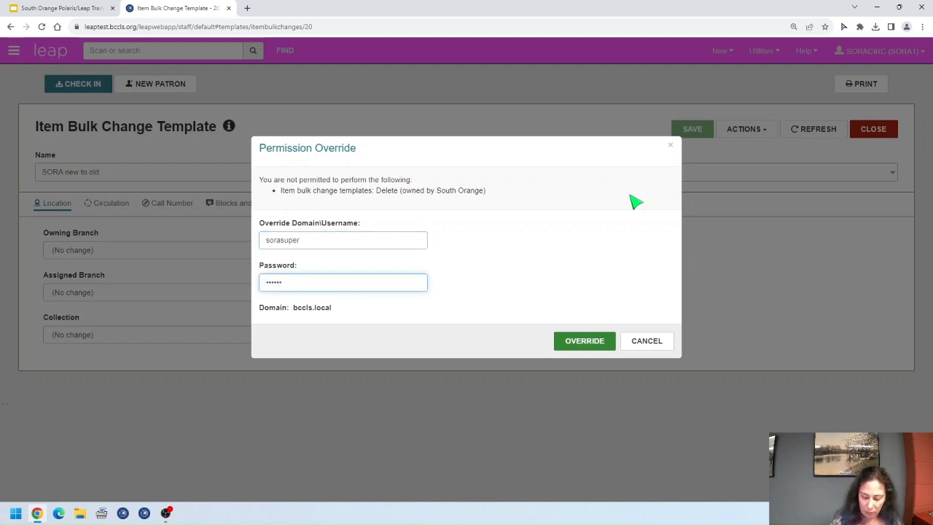
key(Return)
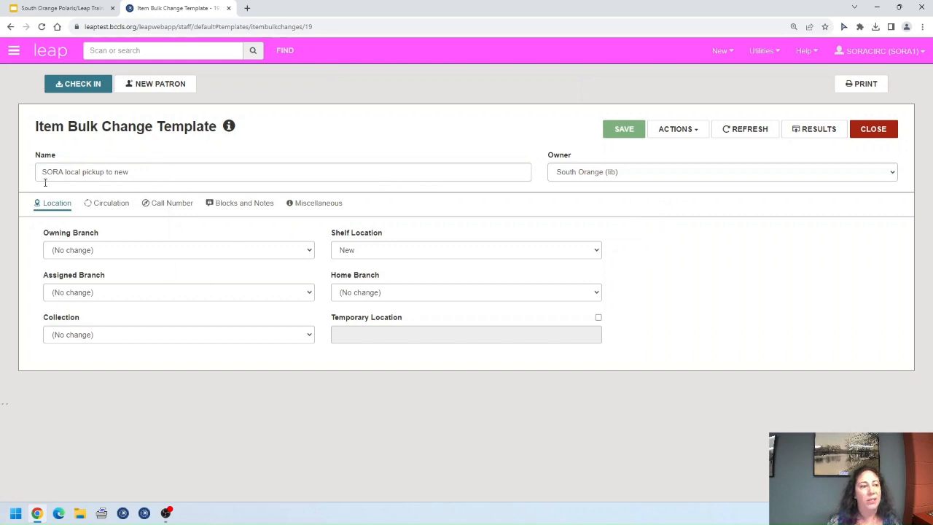
click(873, 134)
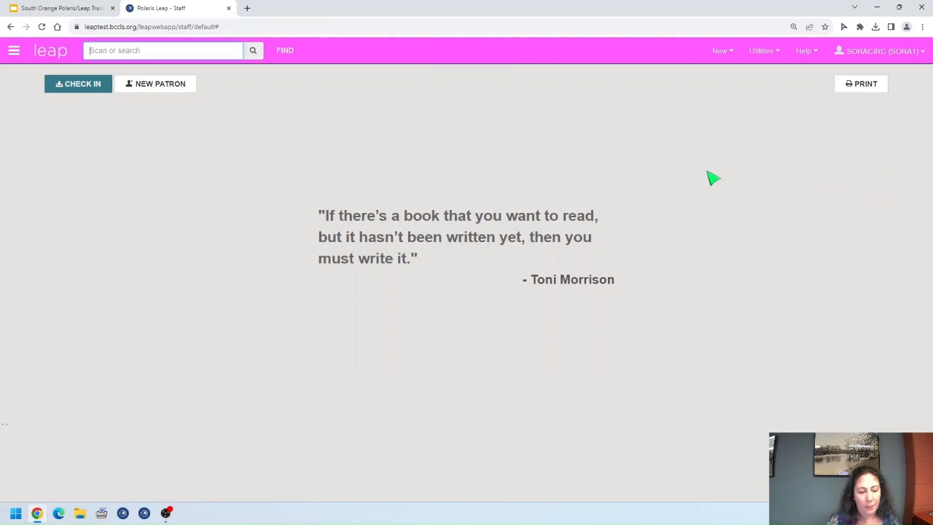